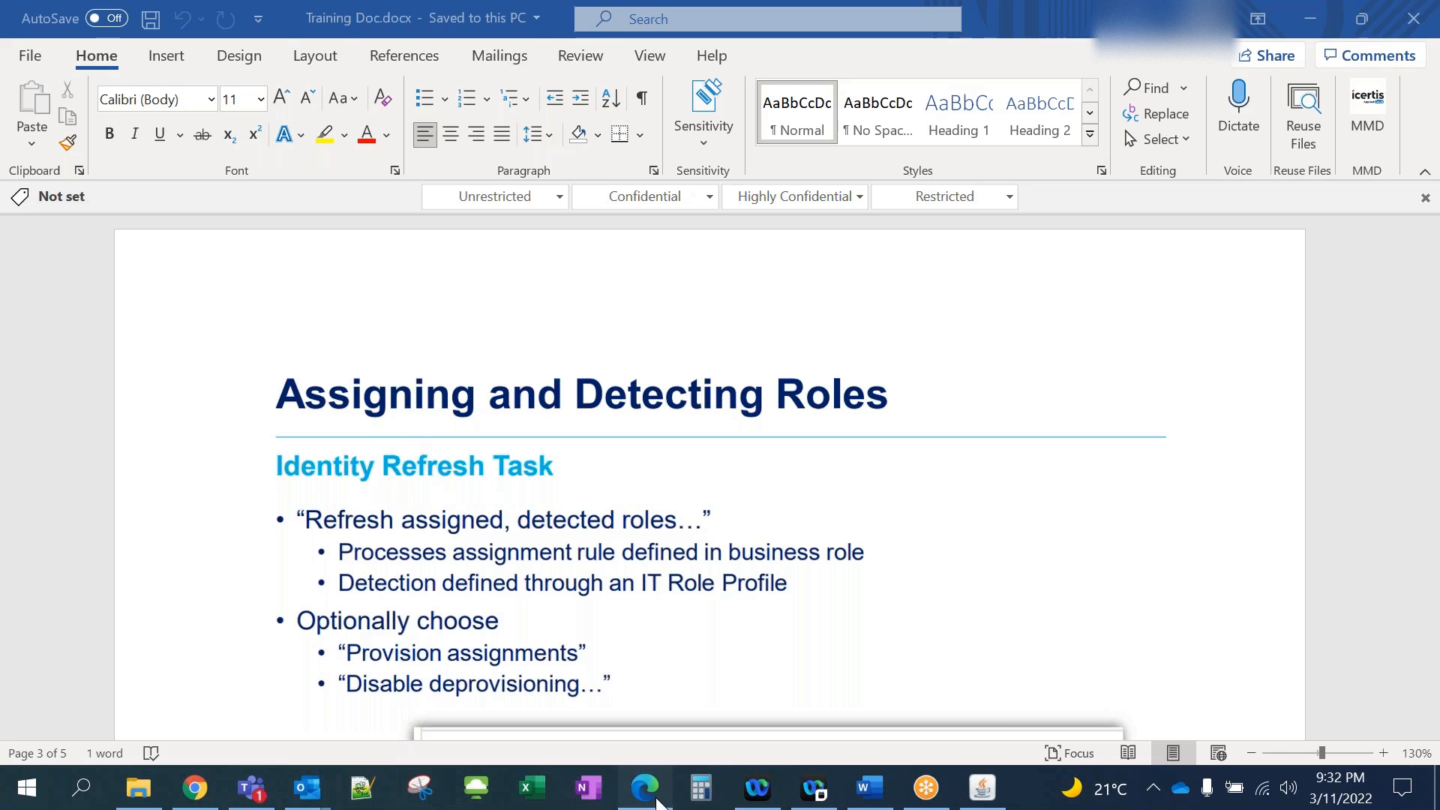
Switch to SailPoint IdentityIQ in the browser and open role management, leaving the unsaved access request.
scroll(621, 520, up, 2)
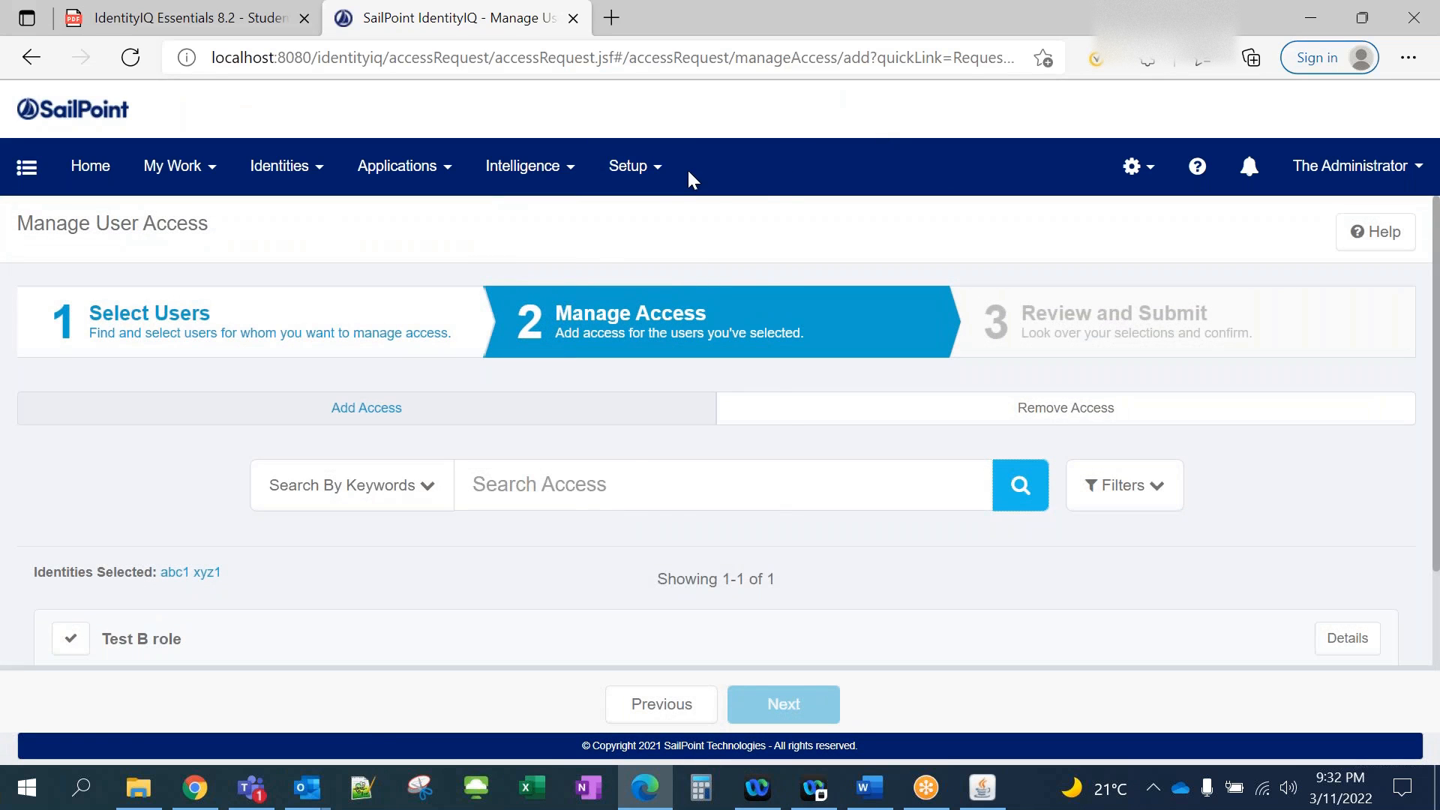
click(638, 166)
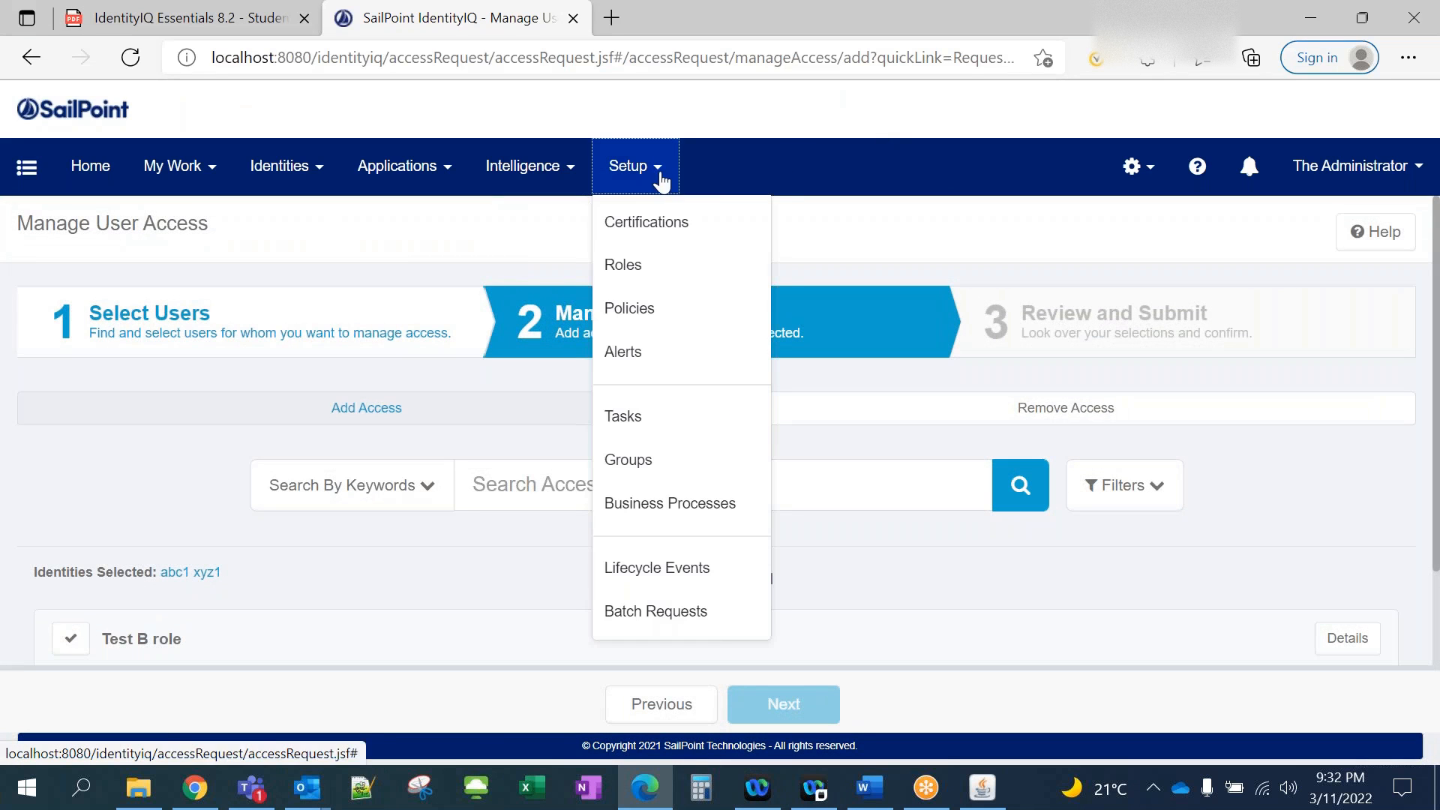
click(650, 268)
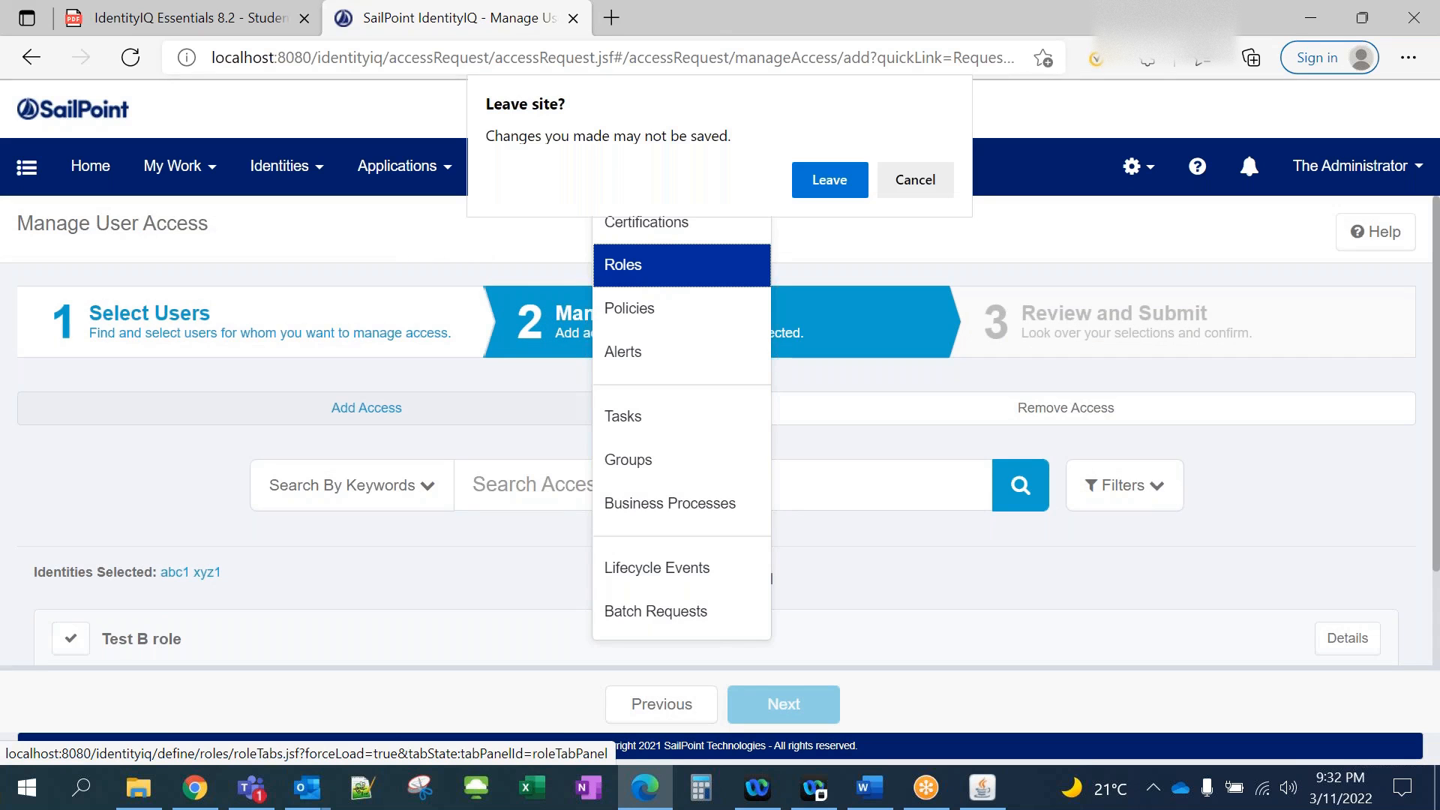
click(840, 179)
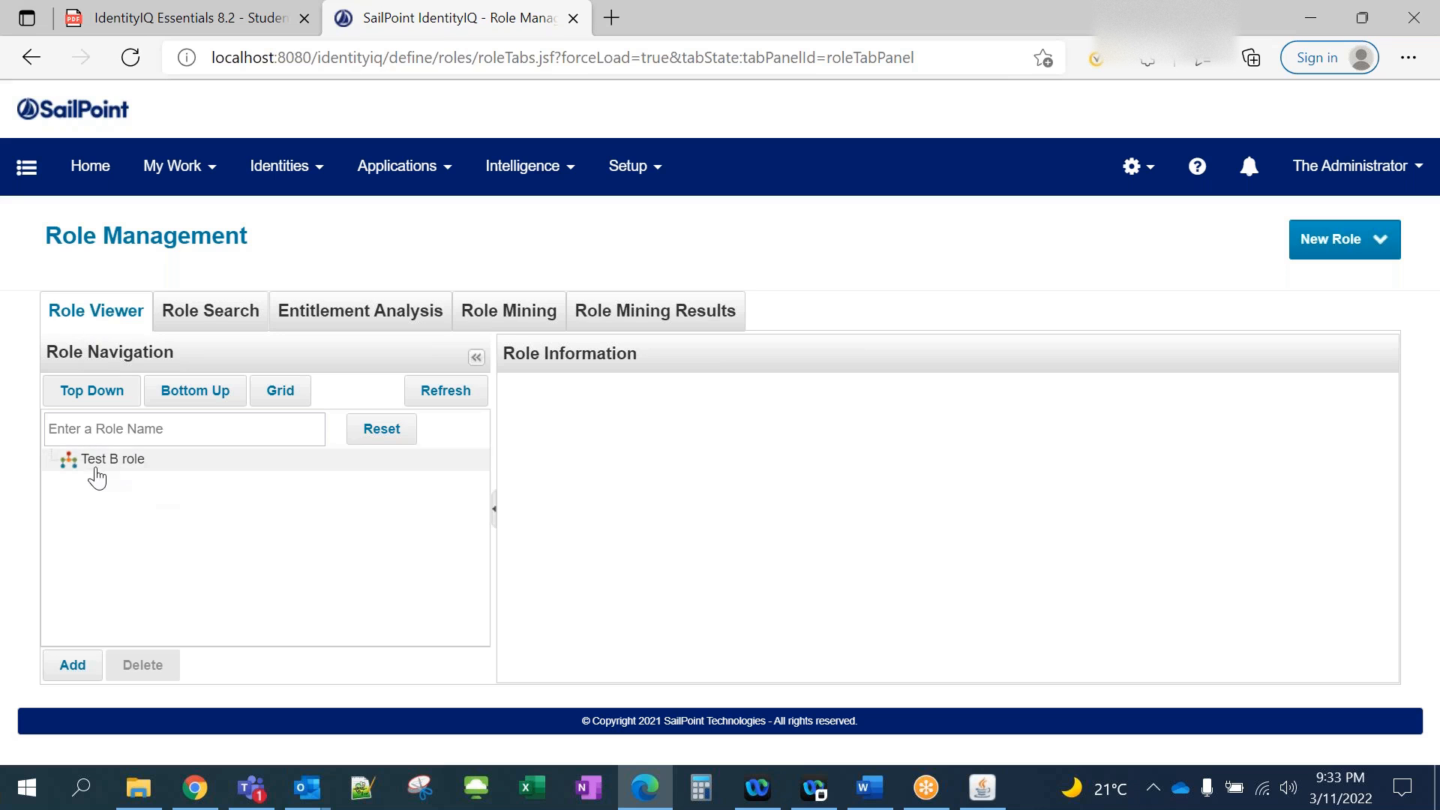
Start a new role and name it Business Role1.
click(1380, 248)
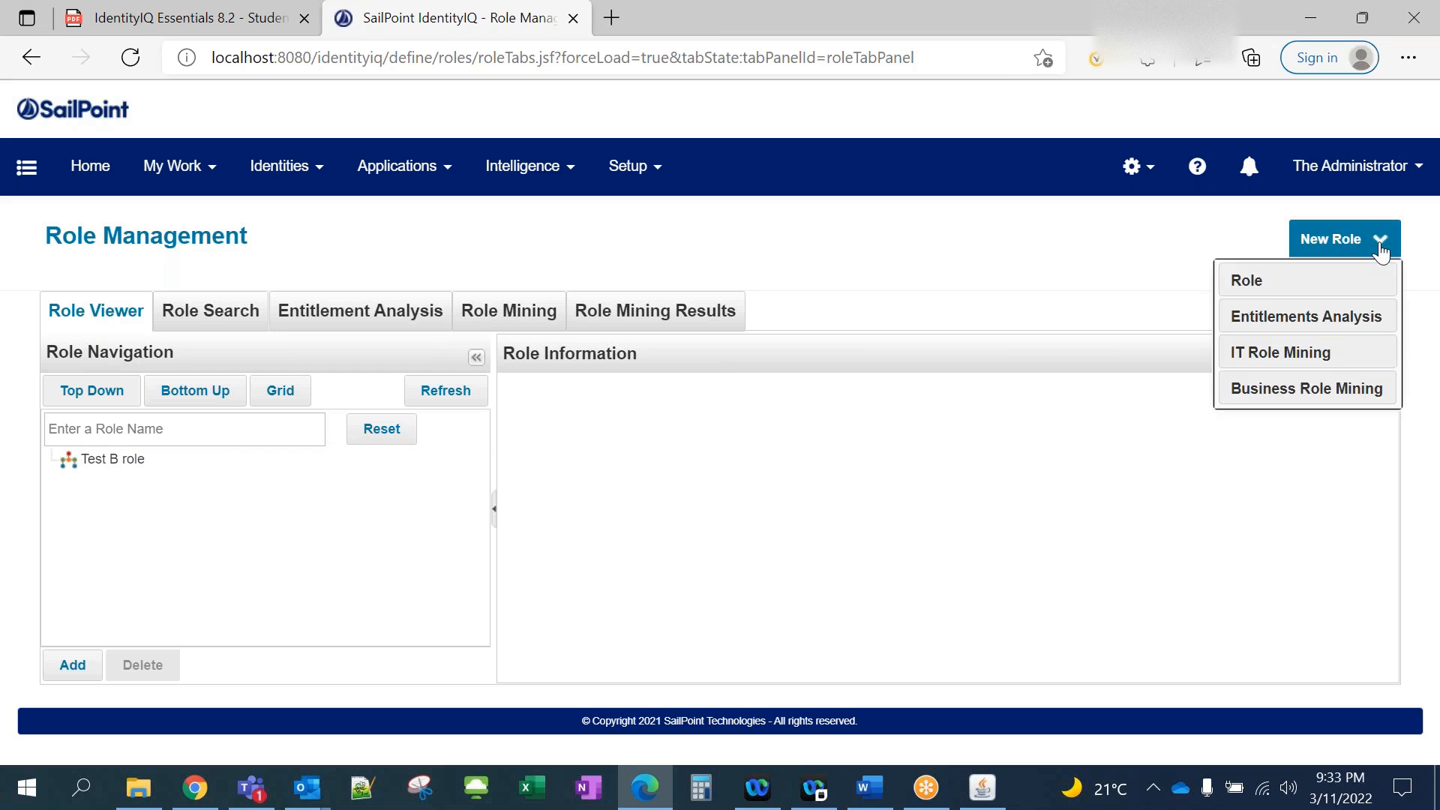
click(1281, 291)
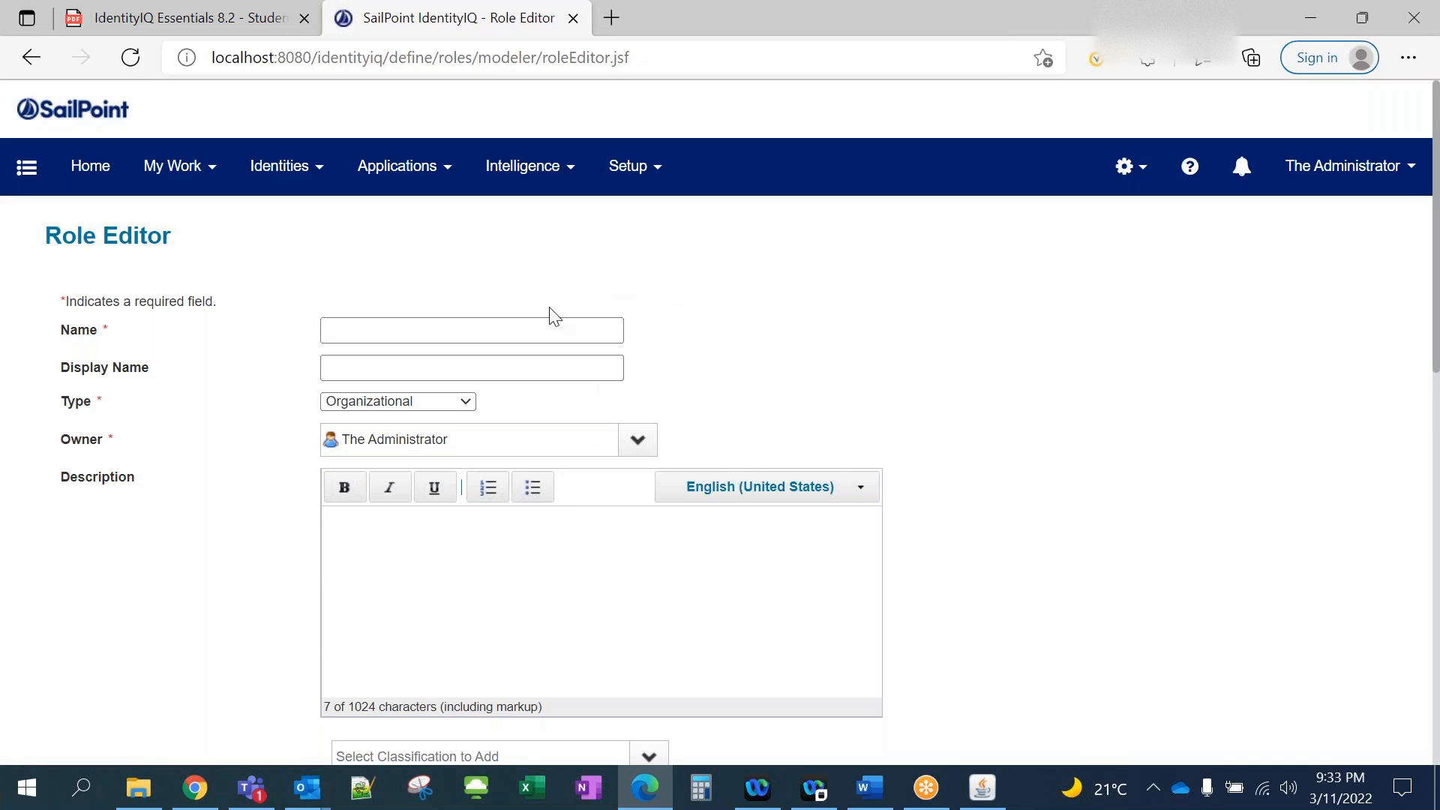
click(483, 330)
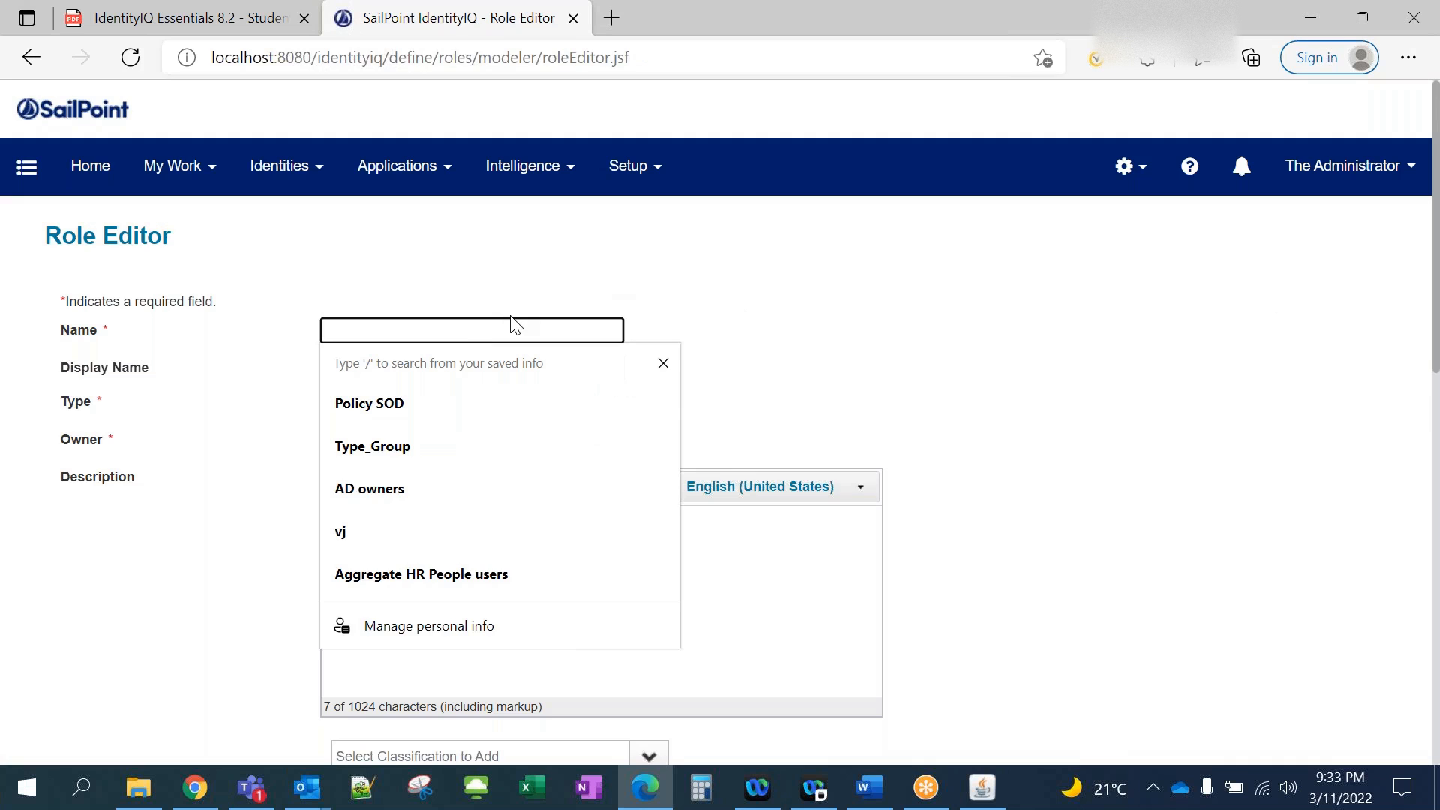
text(Business)
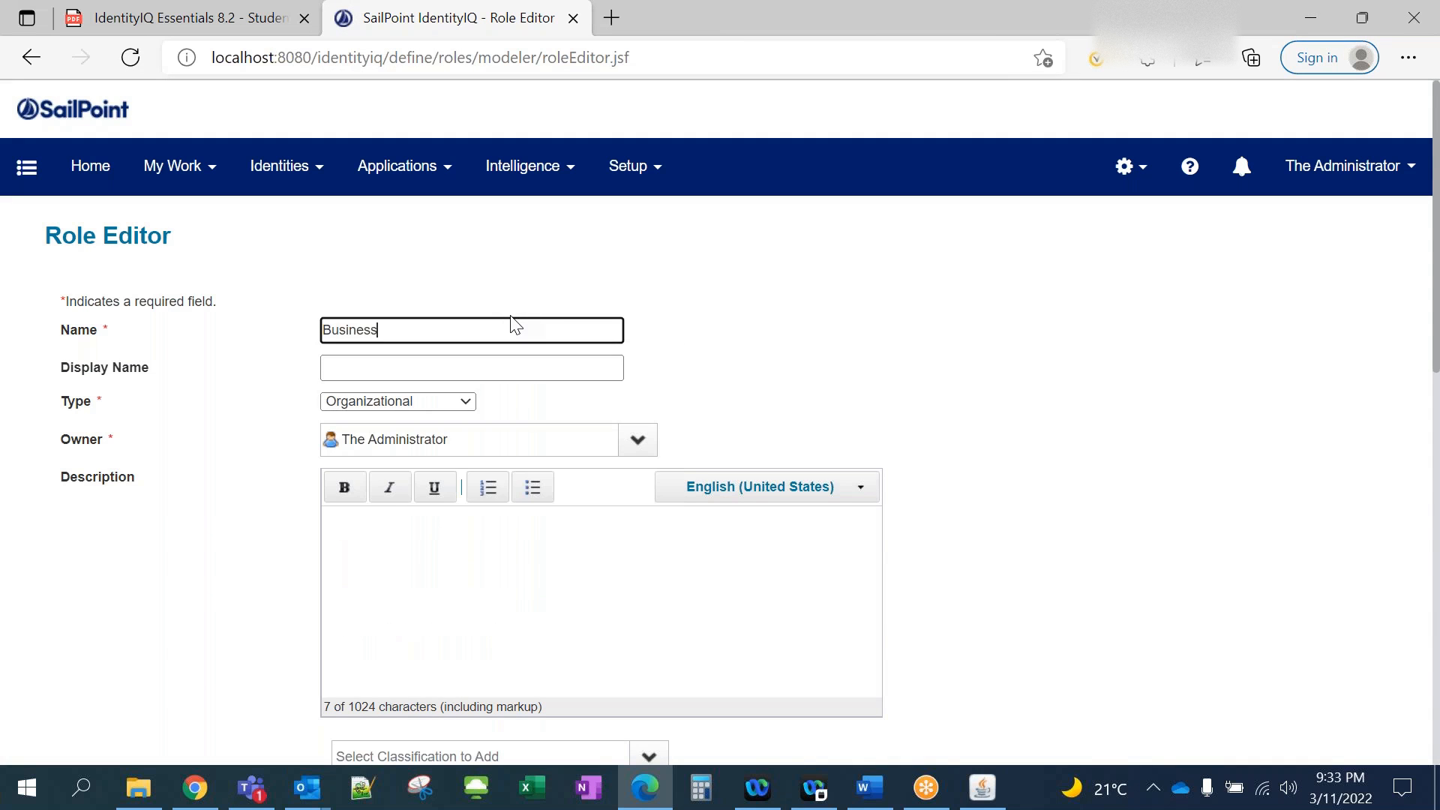
text( Role1)
click(709, 347)
Set the role's type to Business.
scroll(672, 360, down, 1)
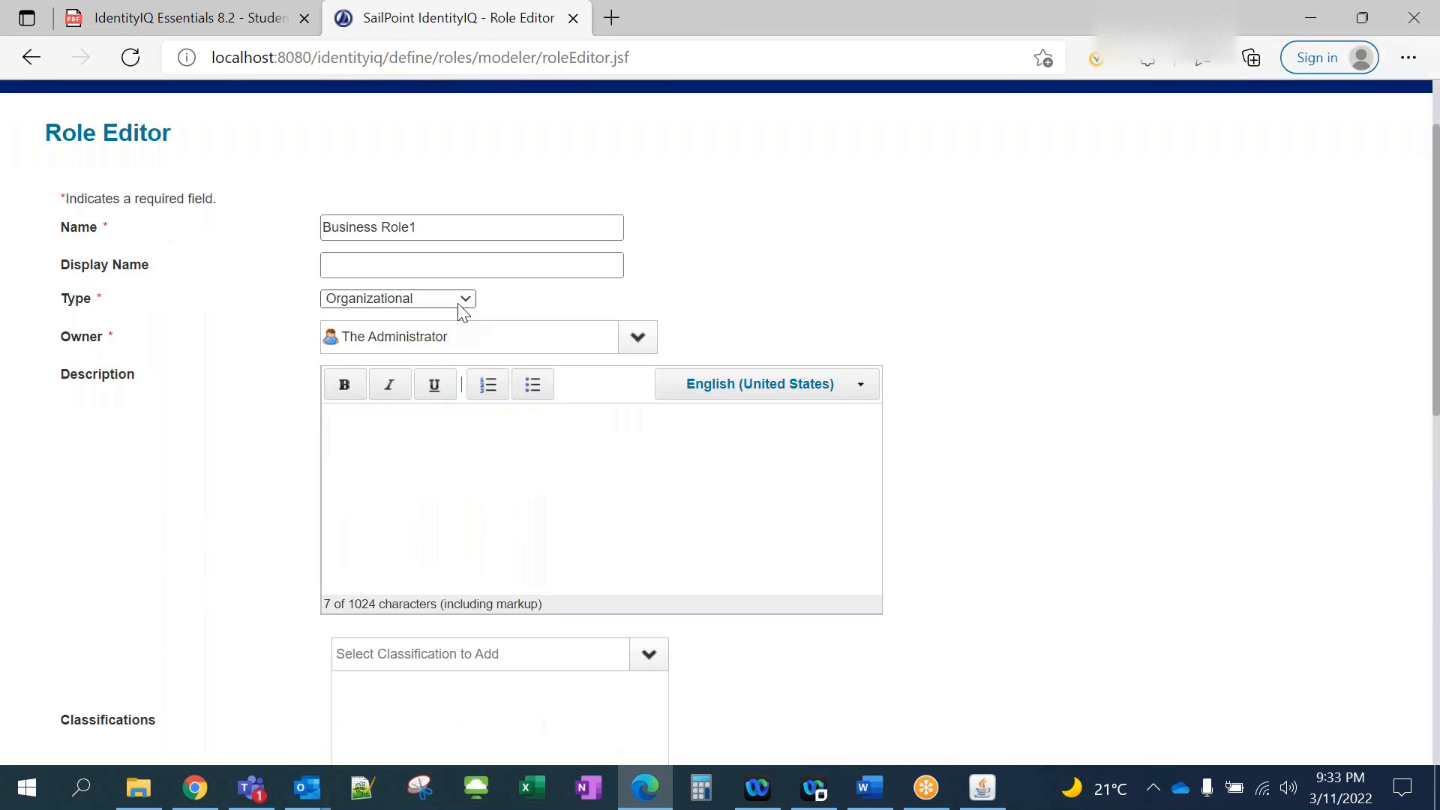
click(465, 301)
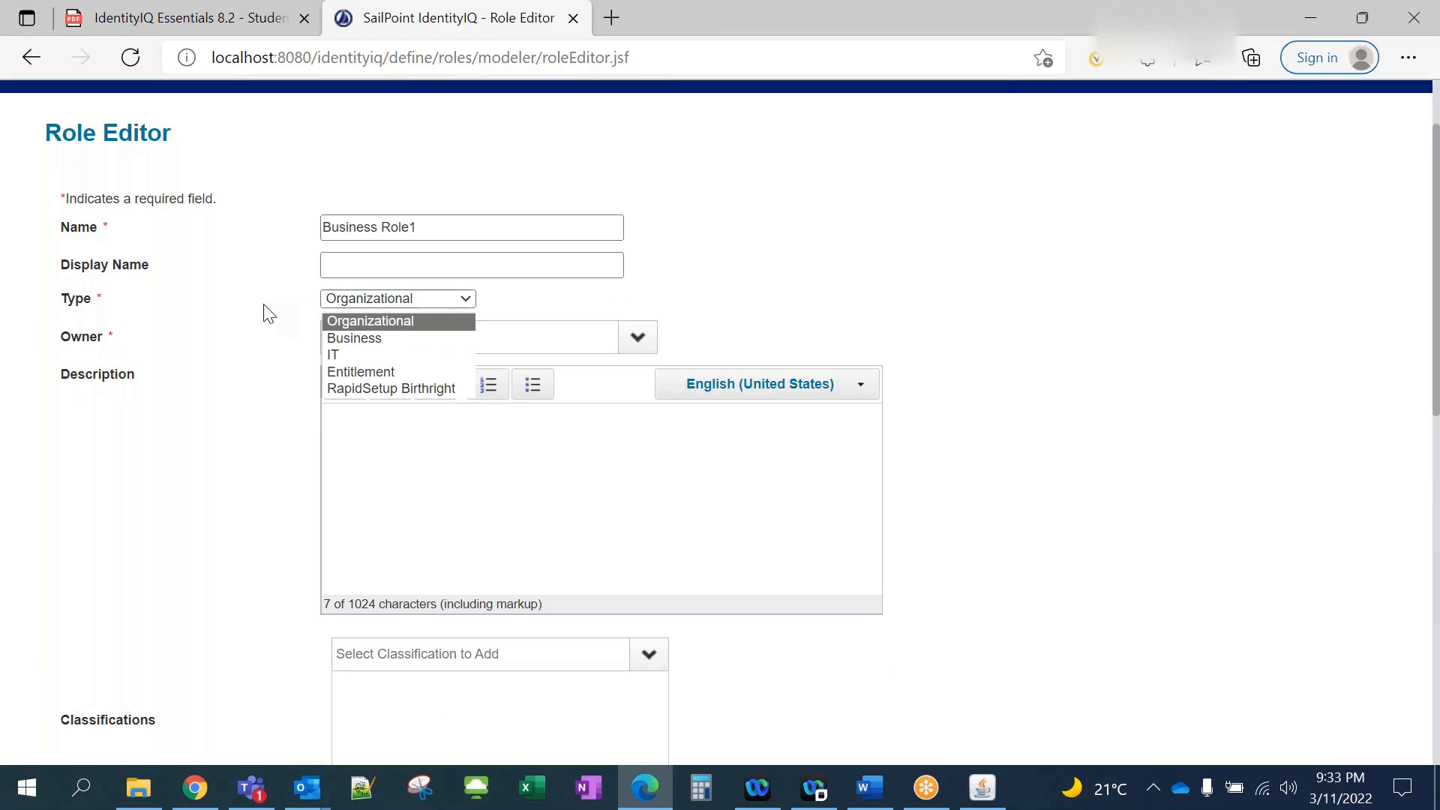
double_click(71, 294)
click(465, 298)
click(391, 337)
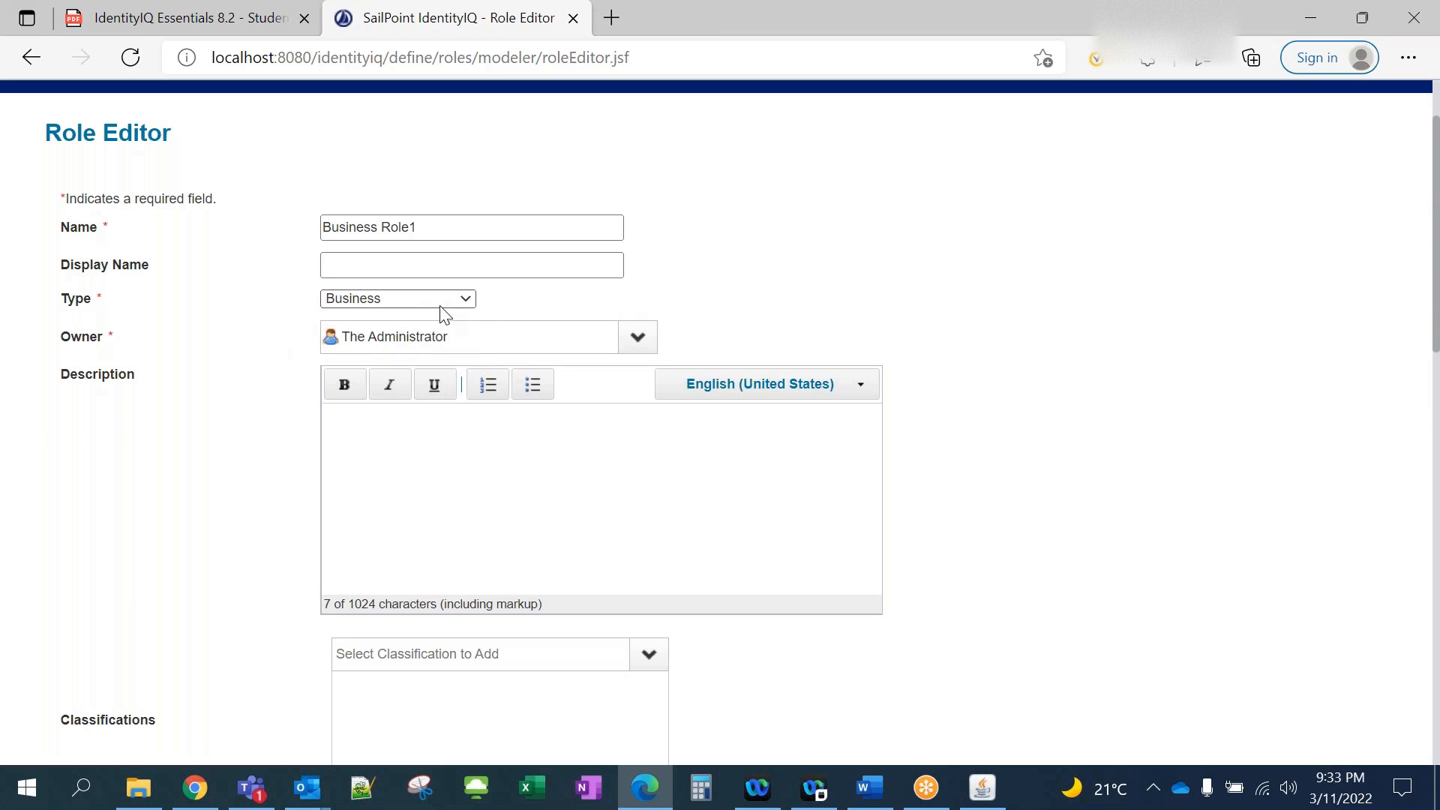
Look through the business role's settings, from description and classifications to scheduled events, assignment rule, and required, permitted and inherited roles.
click(442, 466)
scroll(440, 467, down, 3)
scroll(440, 467, down, 2)
scroll(250, 318, up, 1)
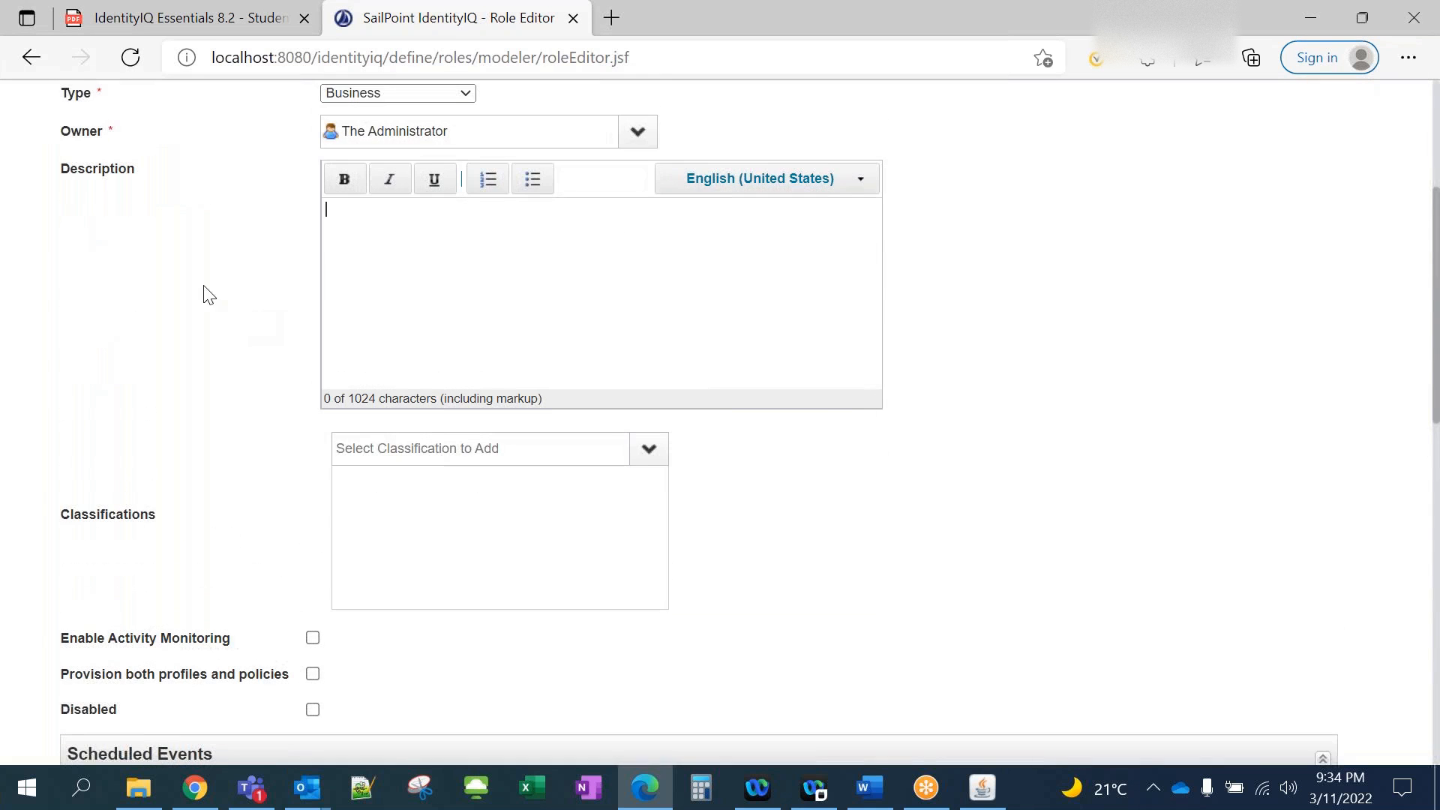
scroll(255, 382, down, 5)
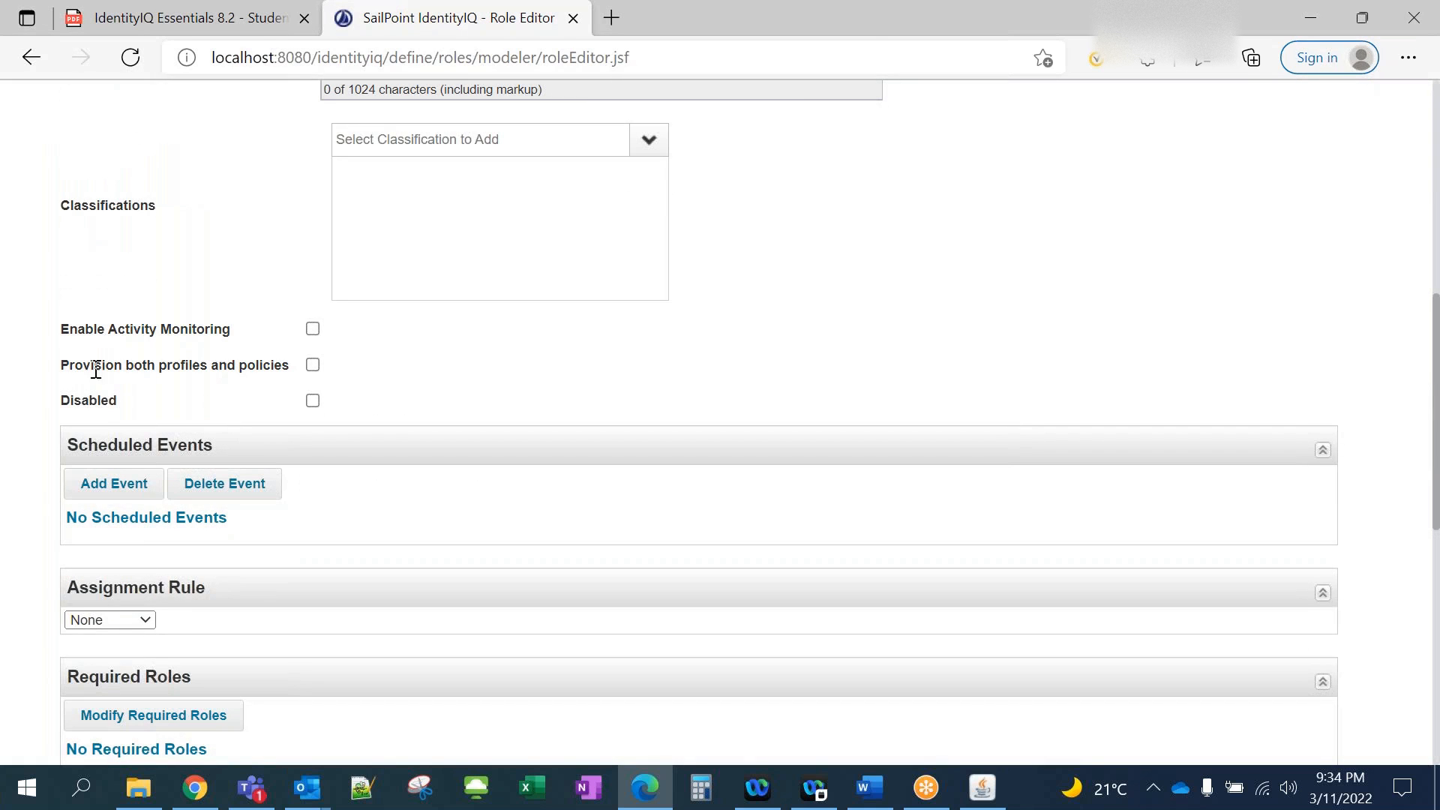
scroll(124, 411, down, 3)
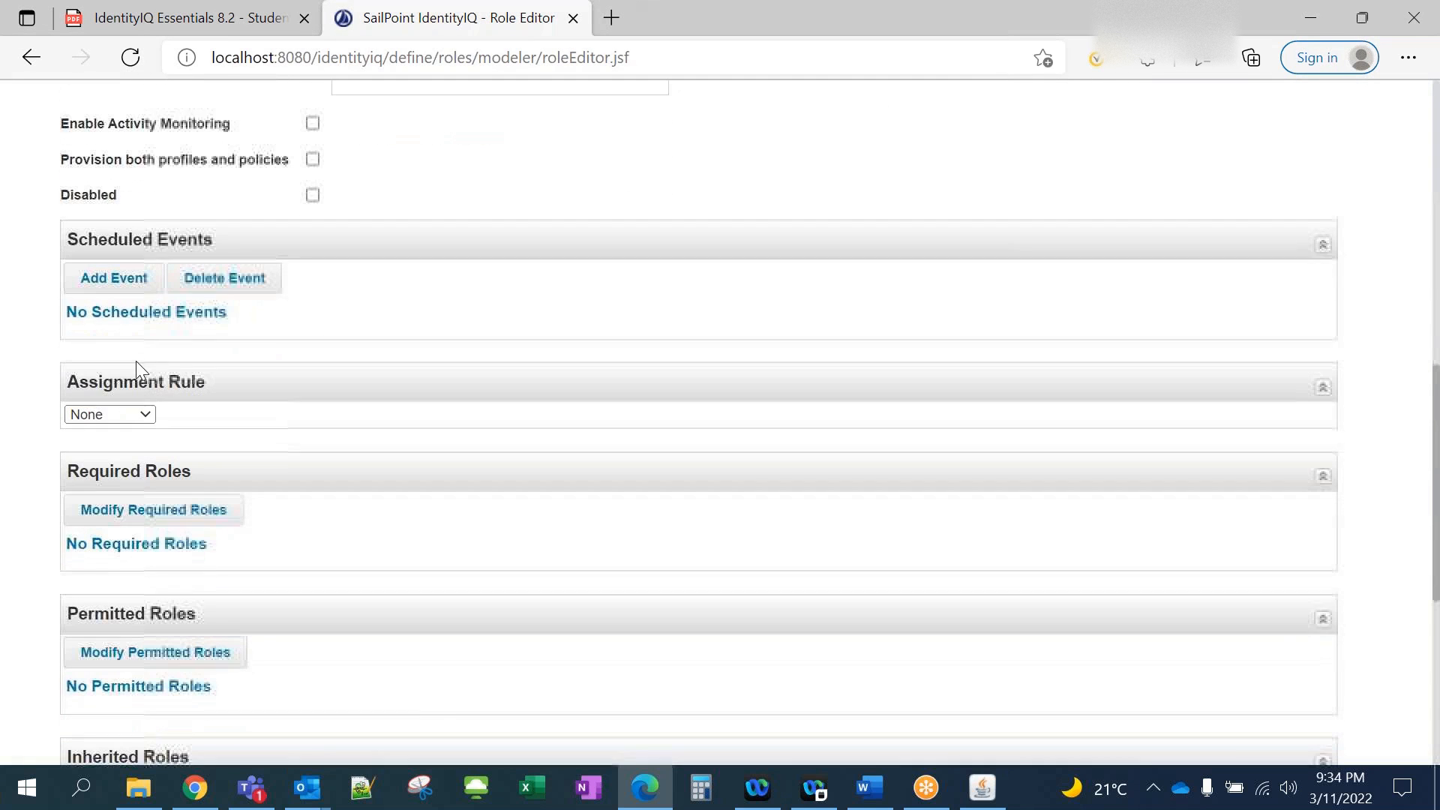
drag(88, 196, 109, 196)
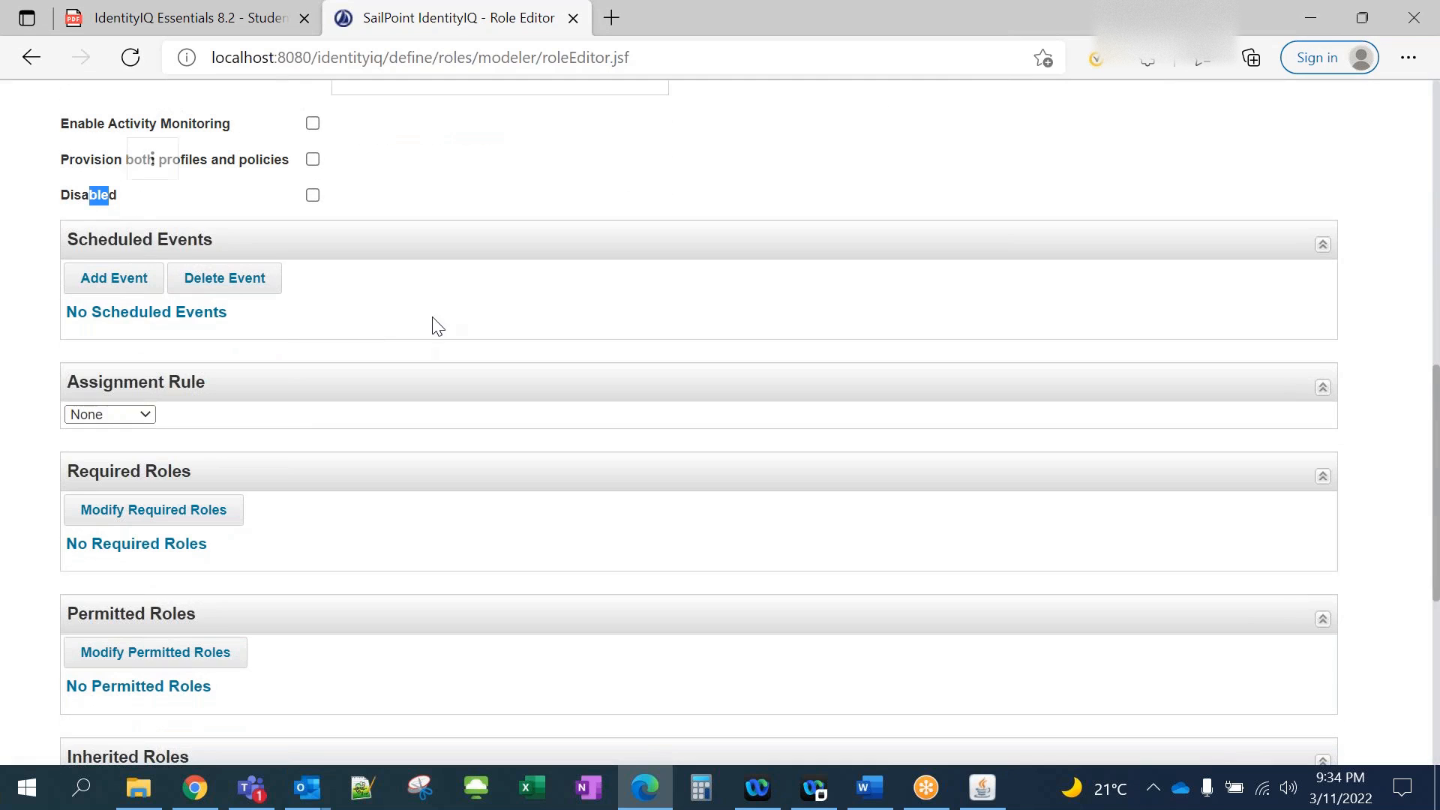
scroll(349, 361, down, 1)
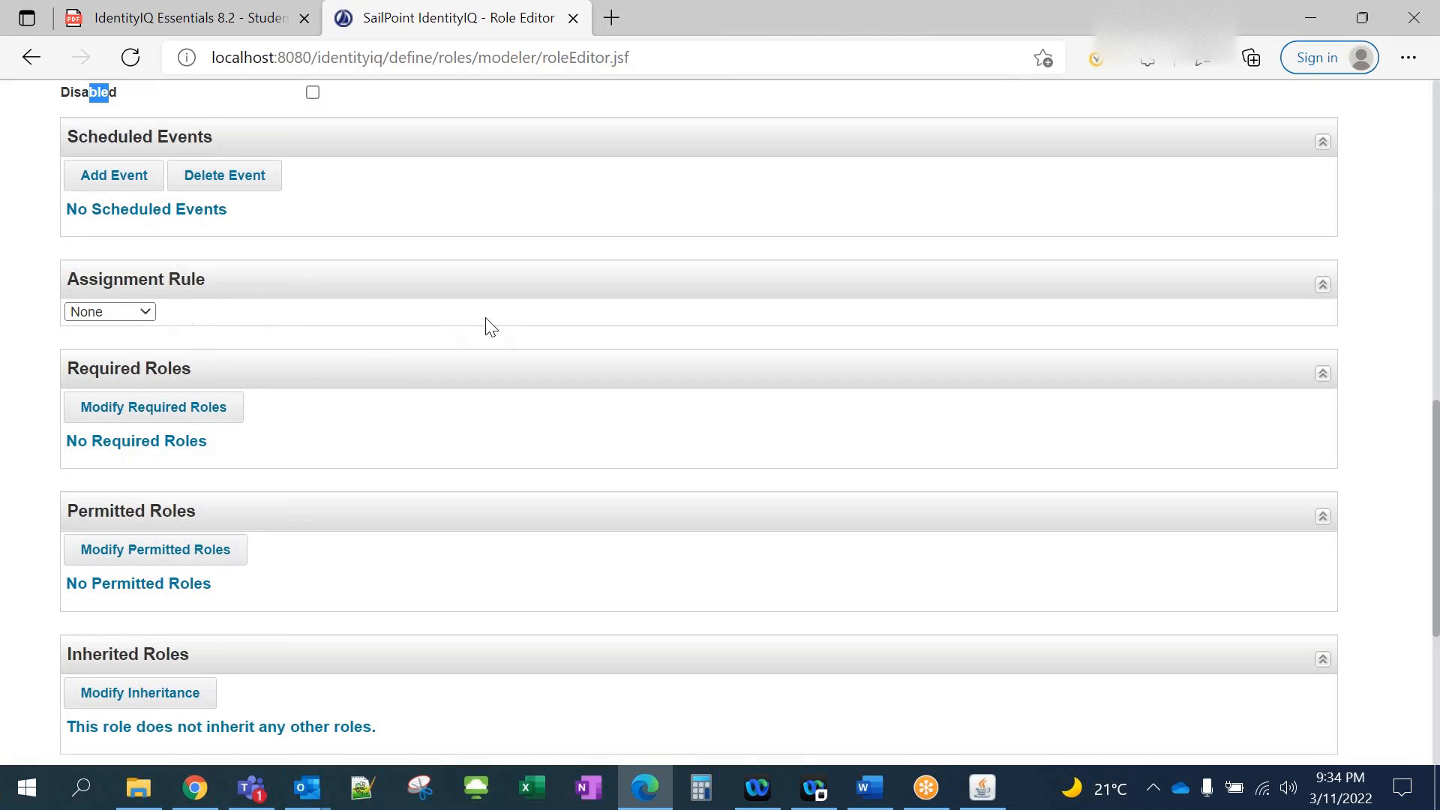
scroll(491, 328, up, 10)
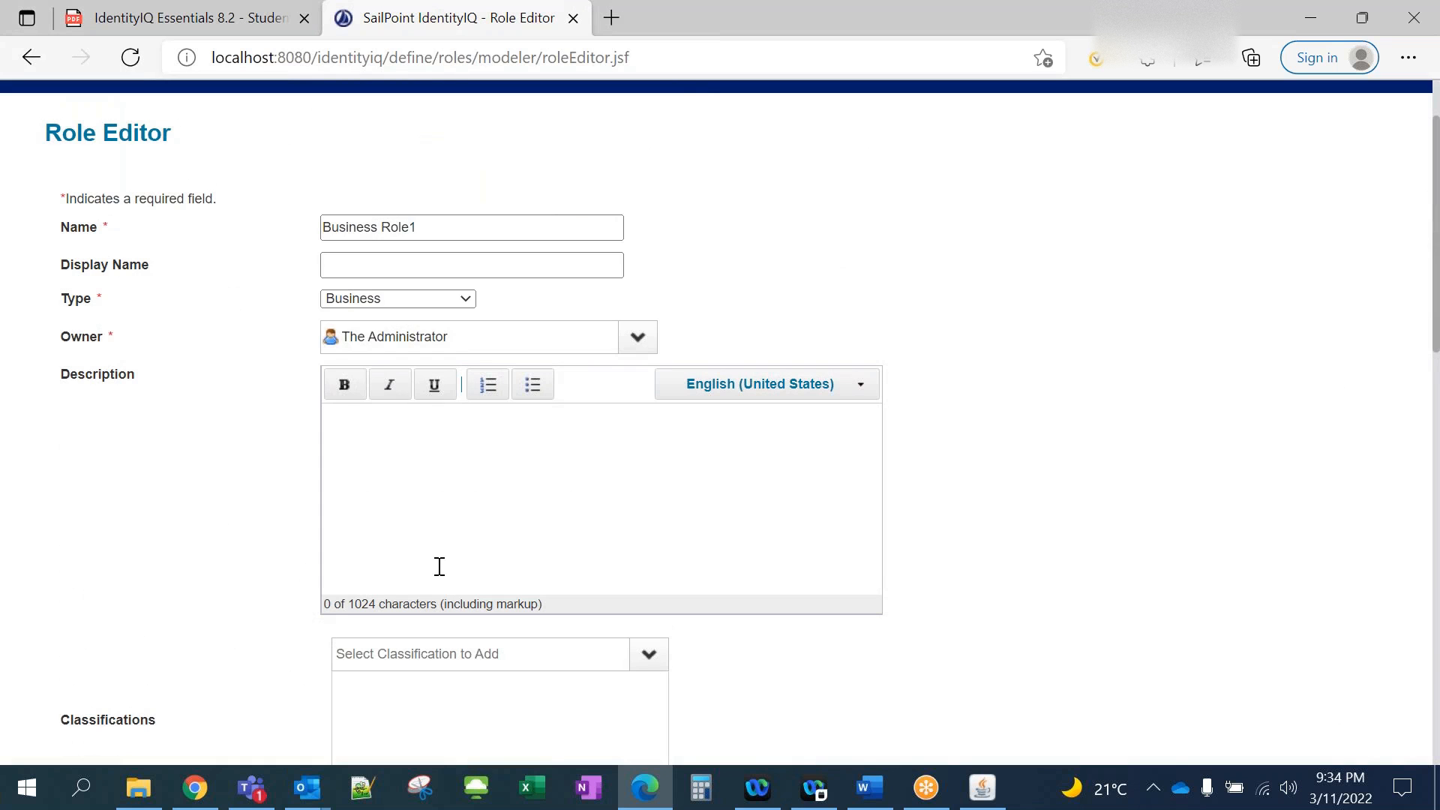
scroll(435, 581, down, 9)
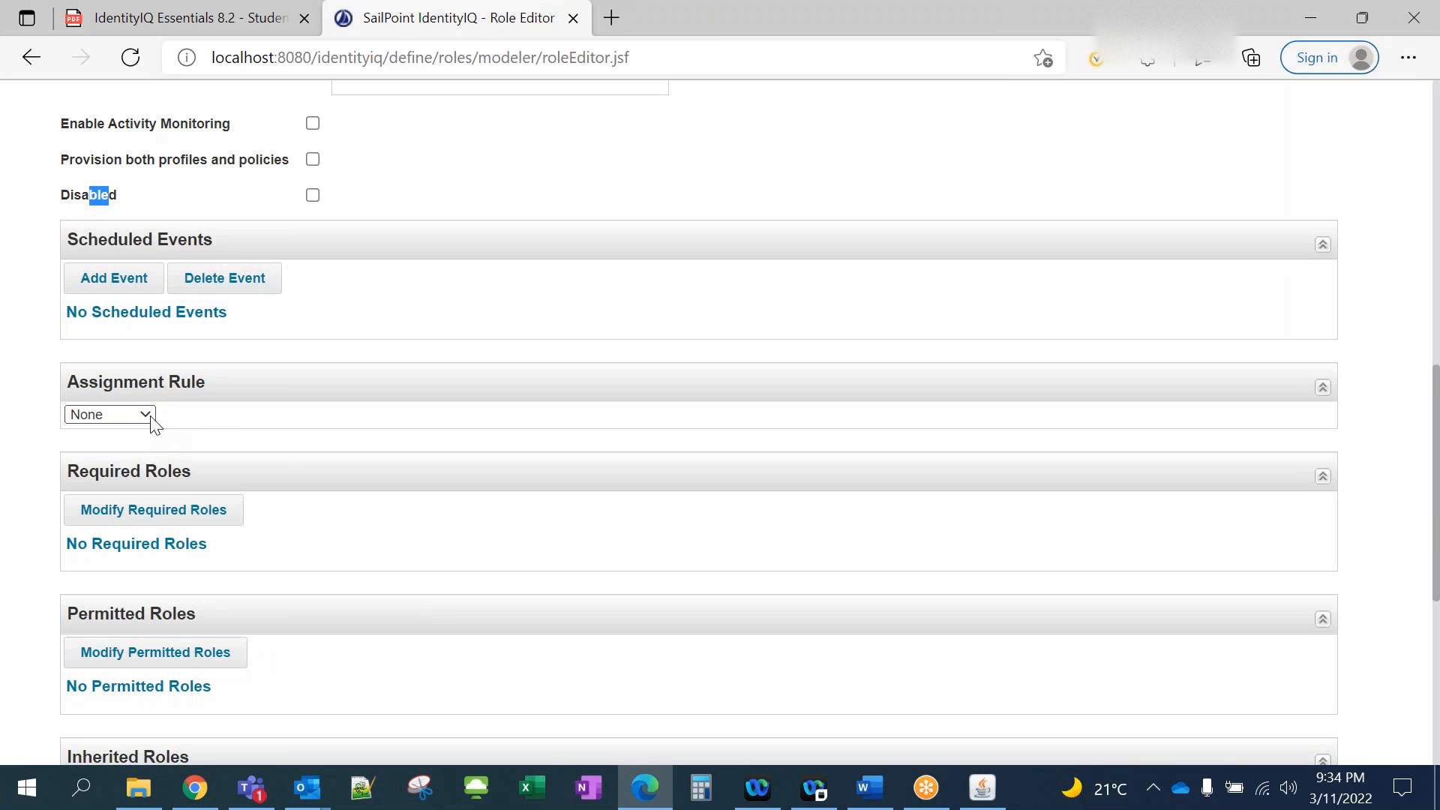
Set the assignment rule to Match List and add an identity attribute condition to it.
click(200, 424)
click(149, 417)
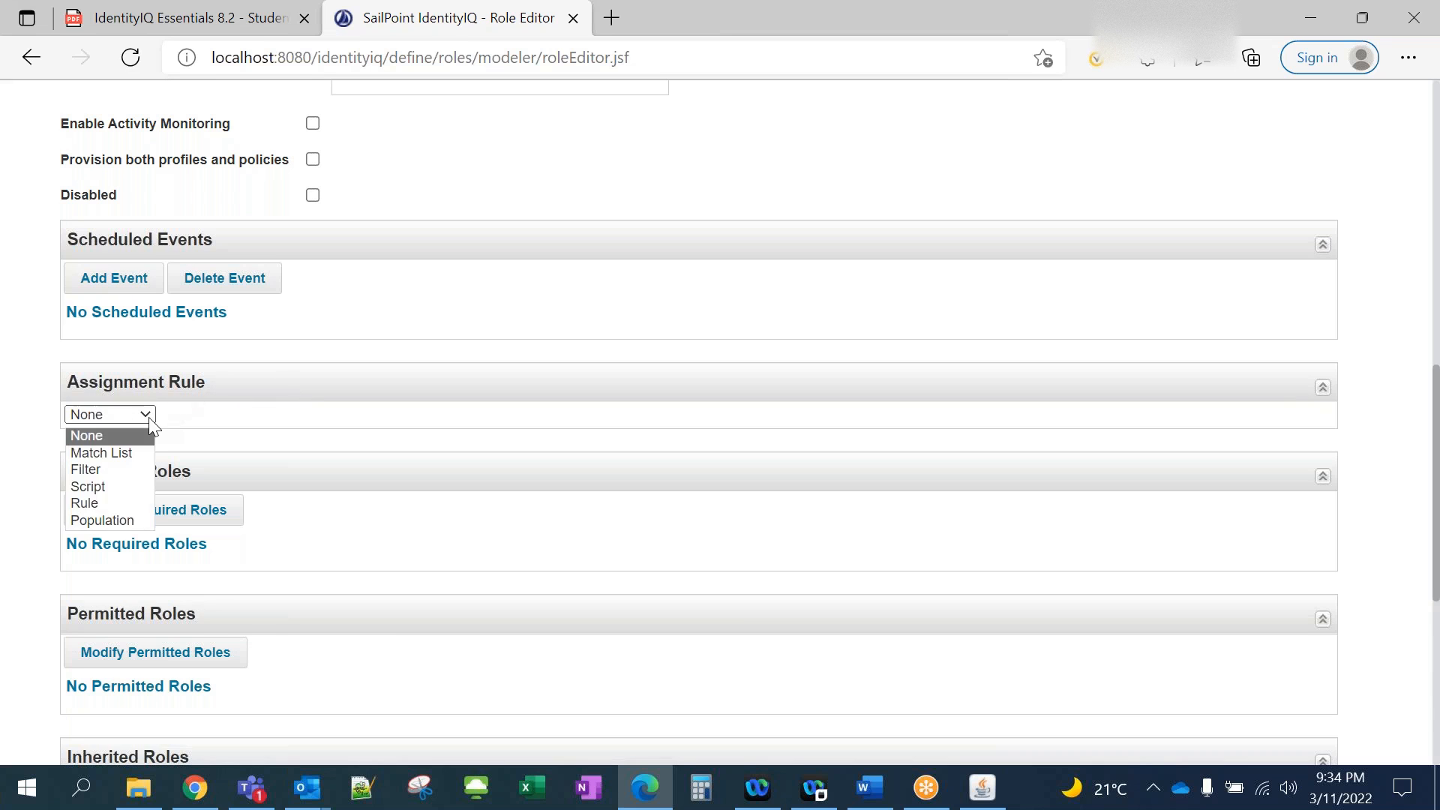
click(129, 454)
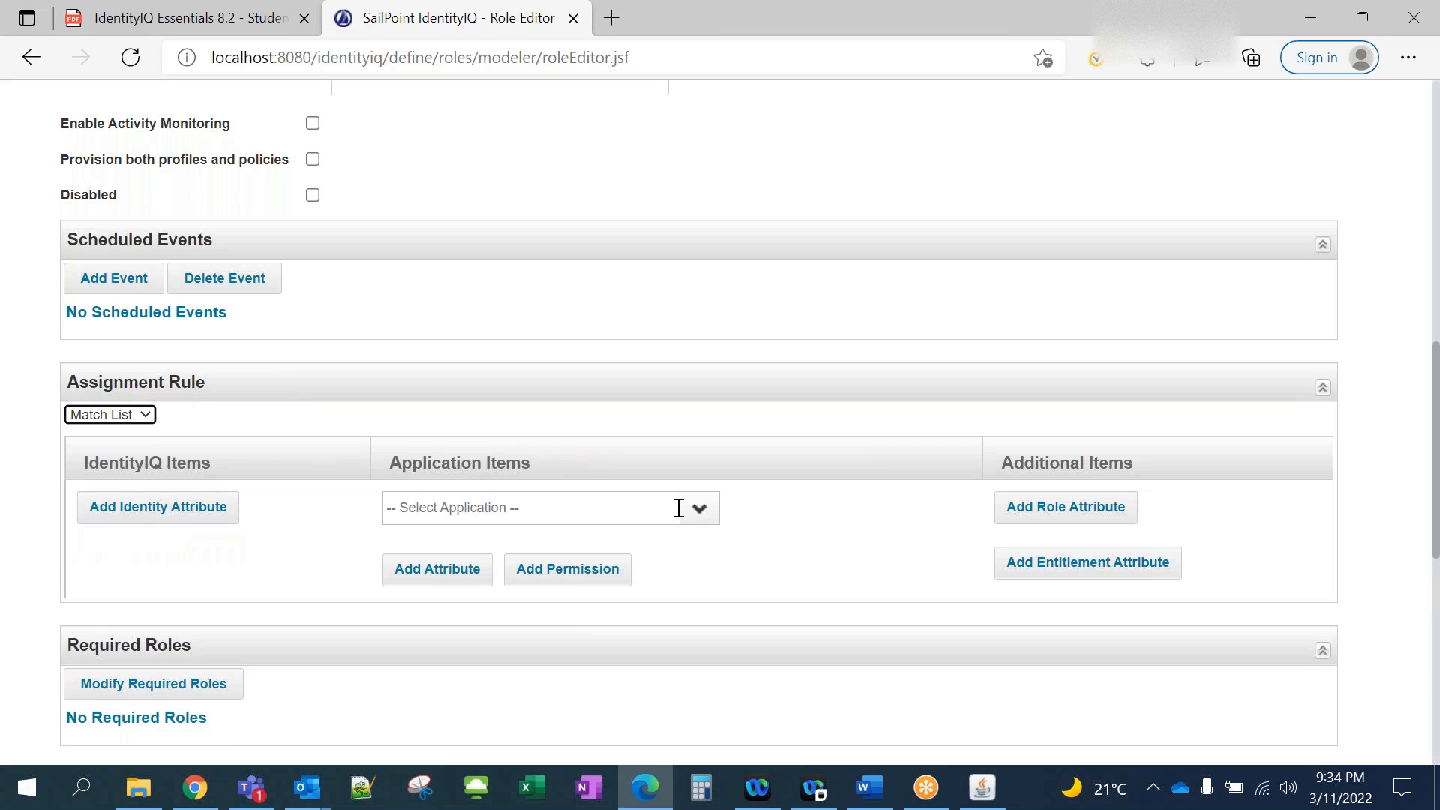
click(171, 517)
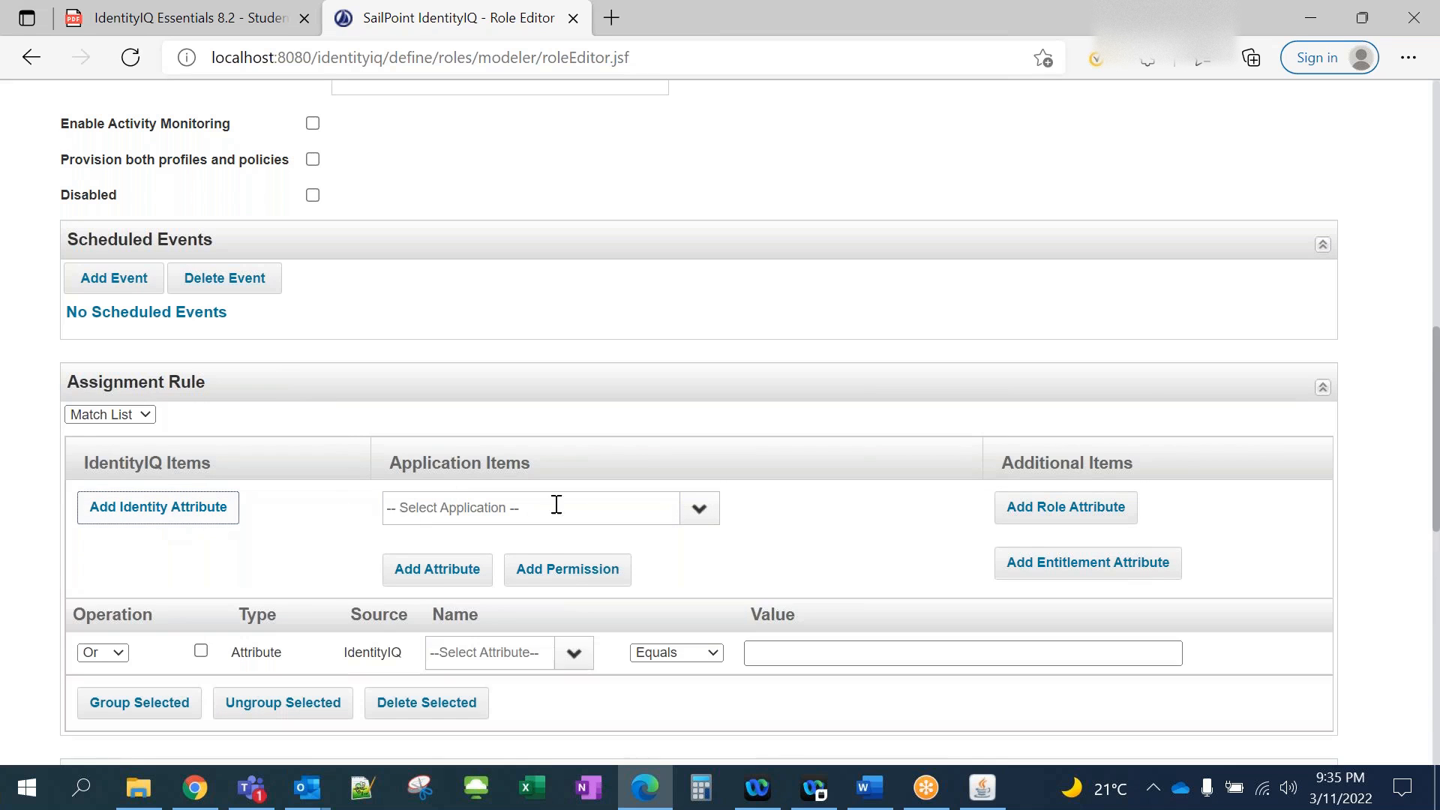
Define the identity attribute condition as Type equals Employee.
scroll(303, 601, down, 3)
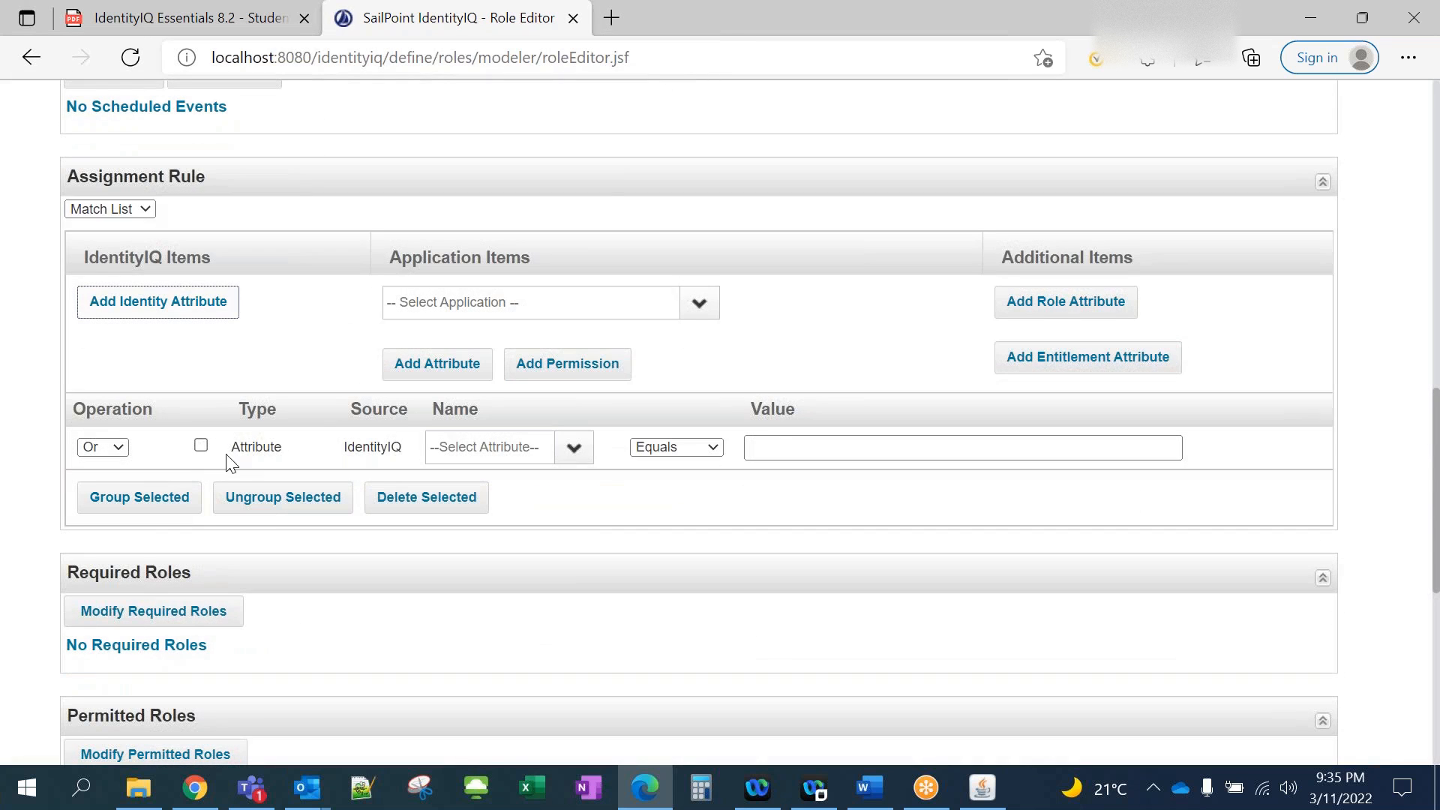
click(575, 450)
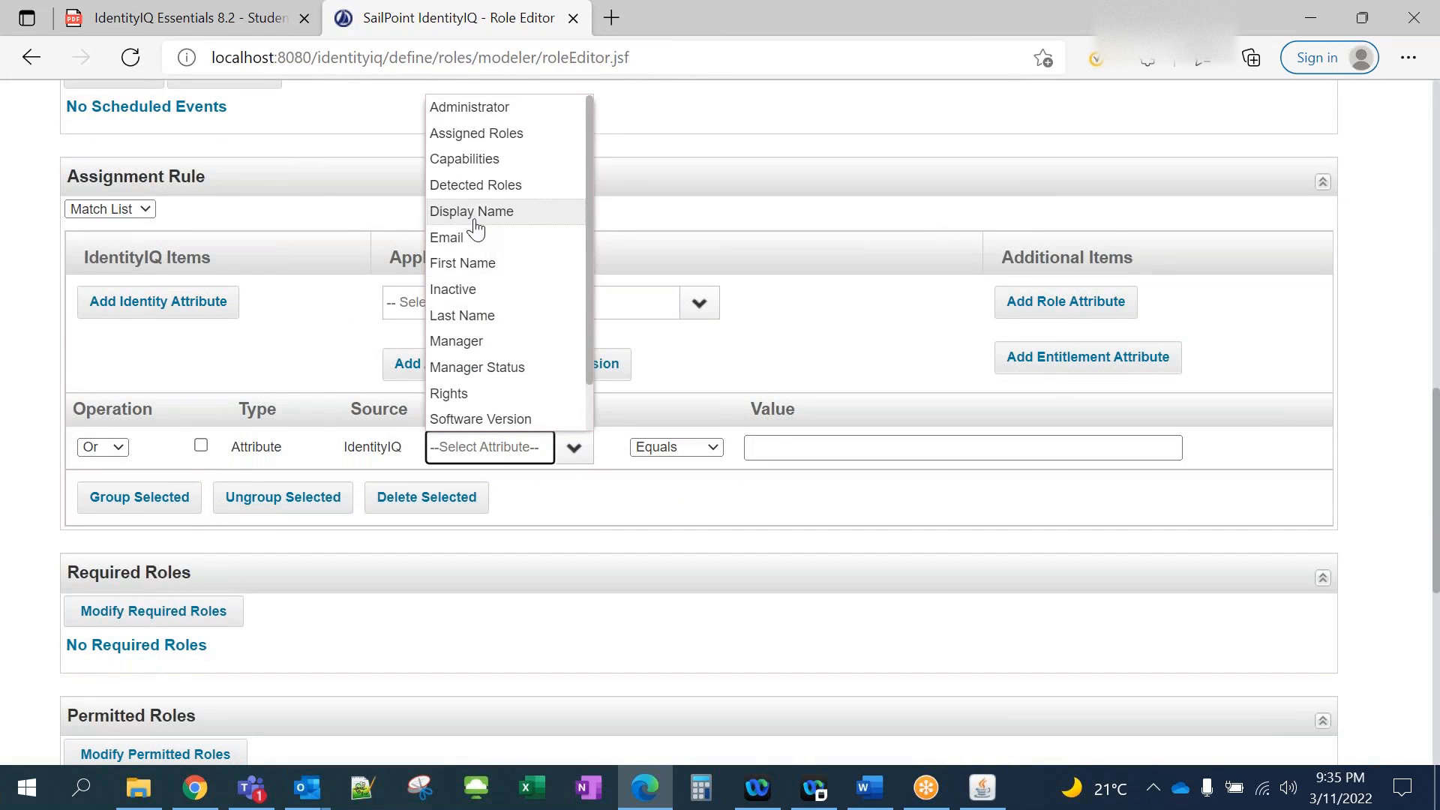
scroll(494, 386, up, 4)
scroll(498, 446, down, 1)
click(486, 707)
scroll(713, 547, down, 4)
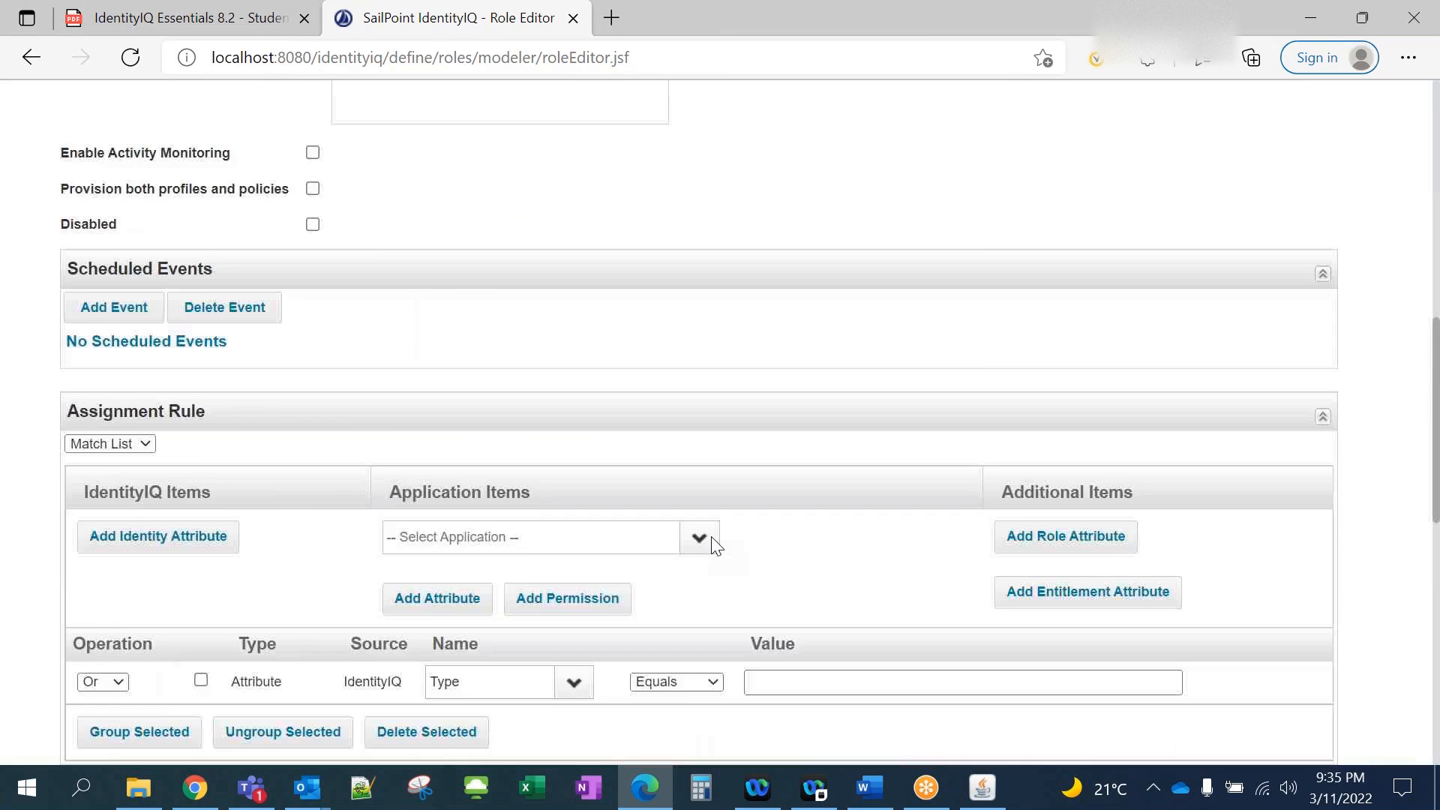
click(862, 450)
text(Employee)
click(724, 513)
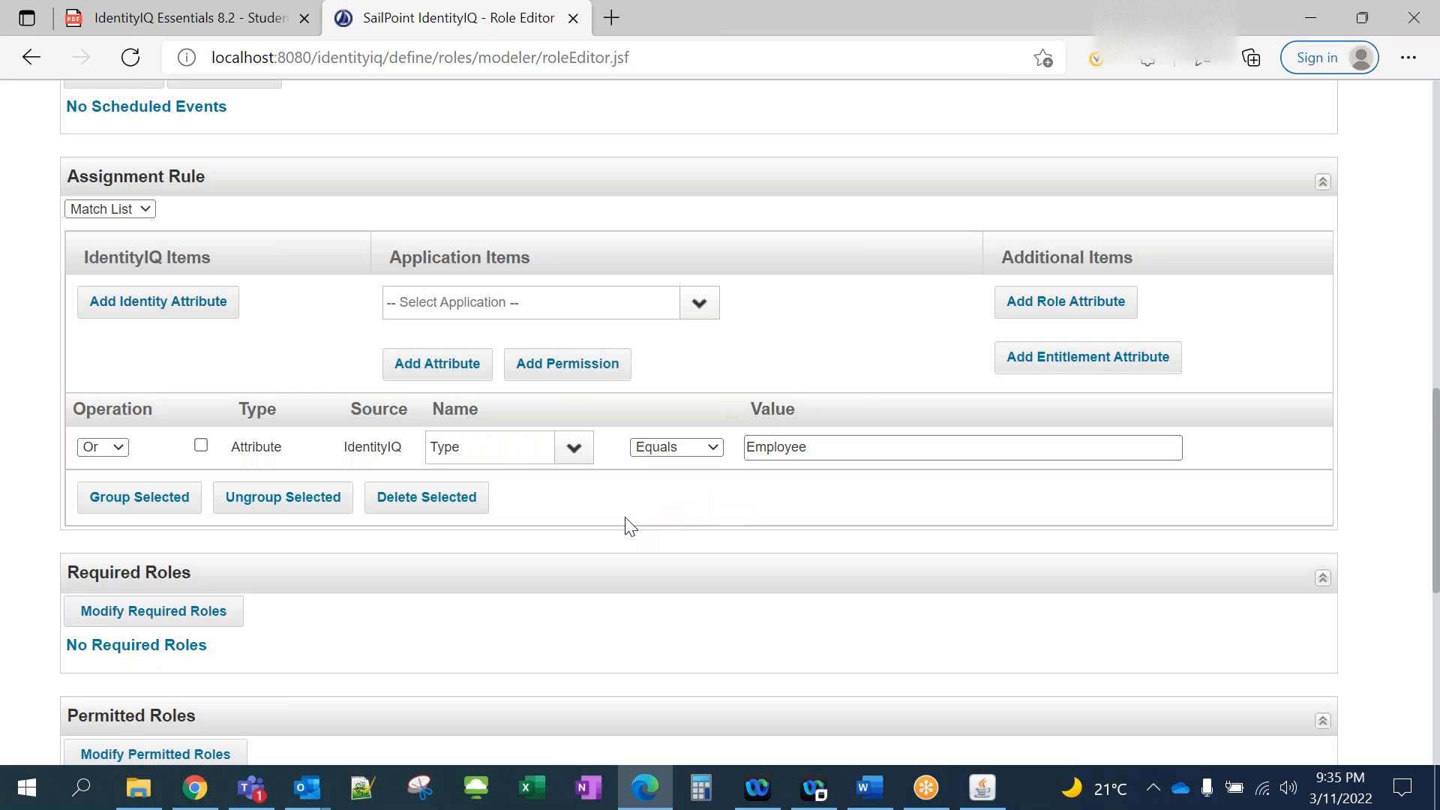
View the required roles selection for the business role and close it without adding a role.
scroll(623, 536, down, 1)
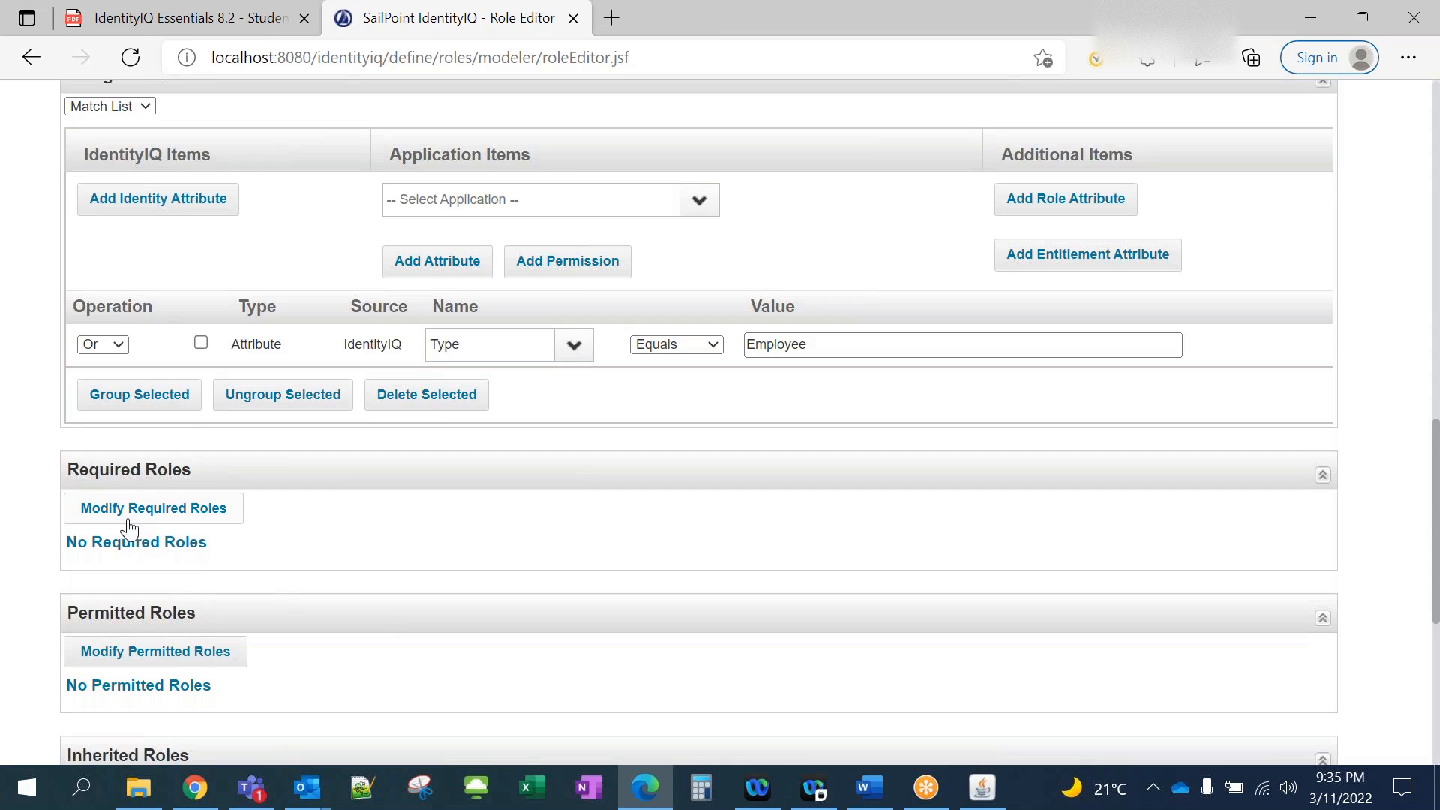
click(155, 514)
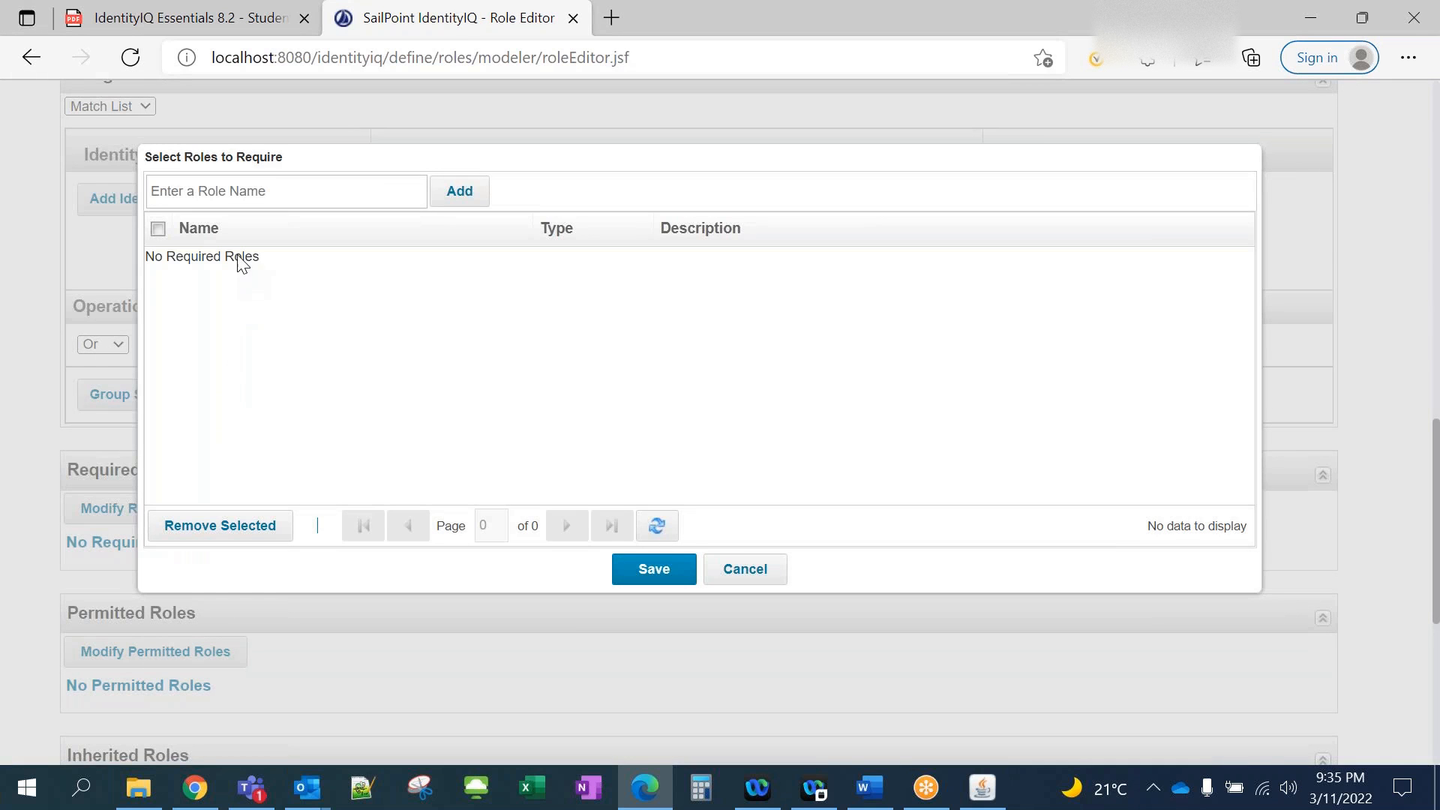
click(745, 570)
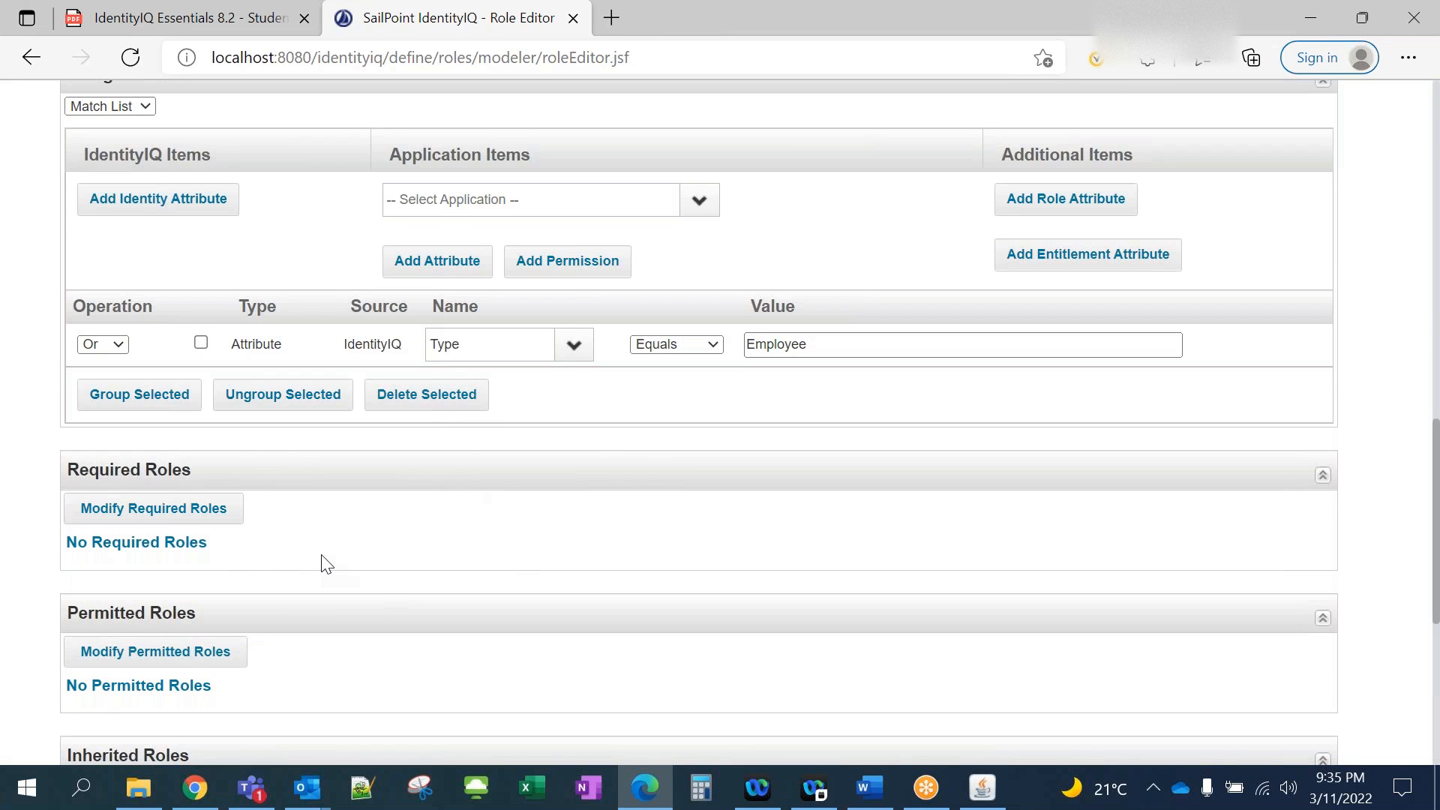
Submit the new business role without permitted roles, inherited roles or a provisioning policy.
scroll(324, 562, down, 3)
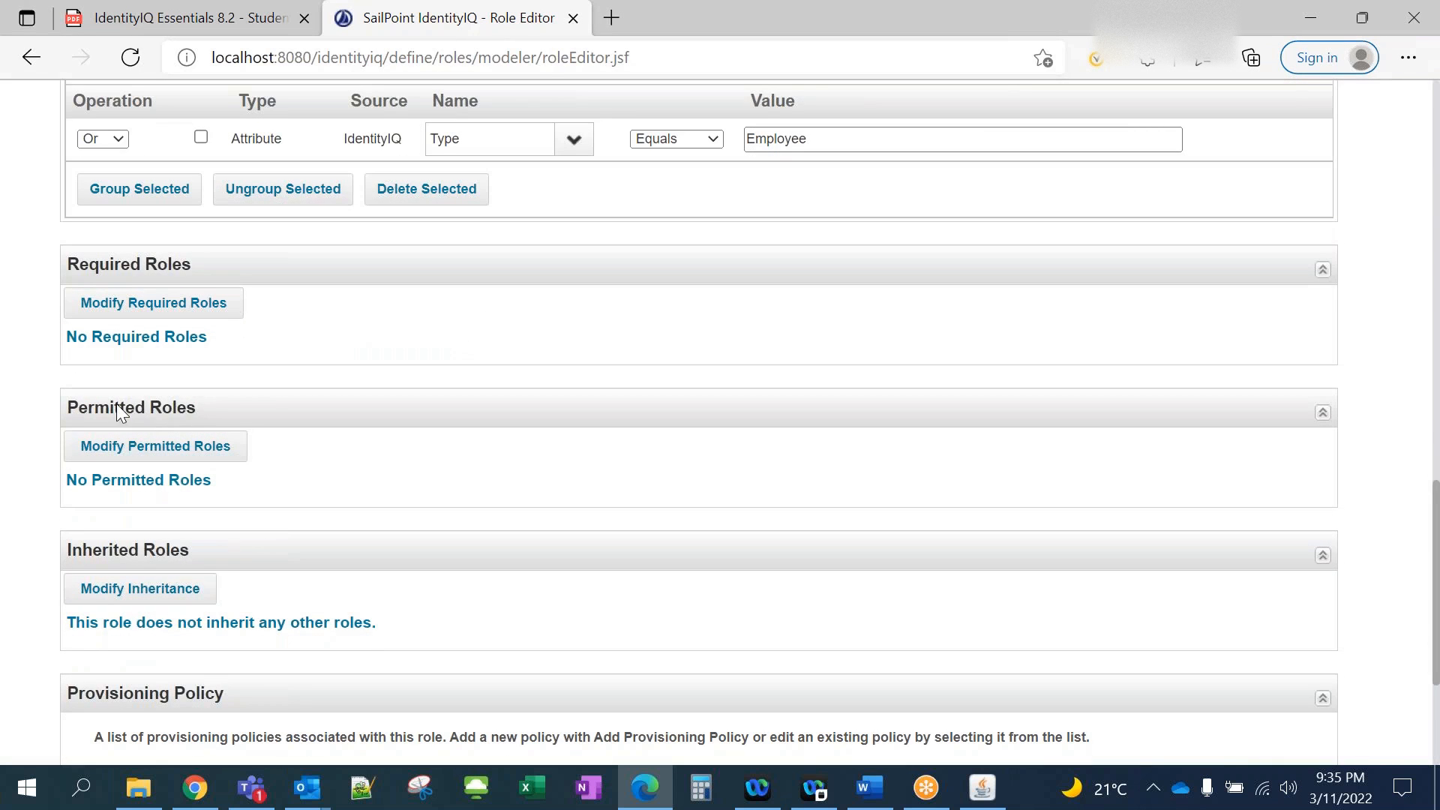
scroll(294, 593, down, 1)
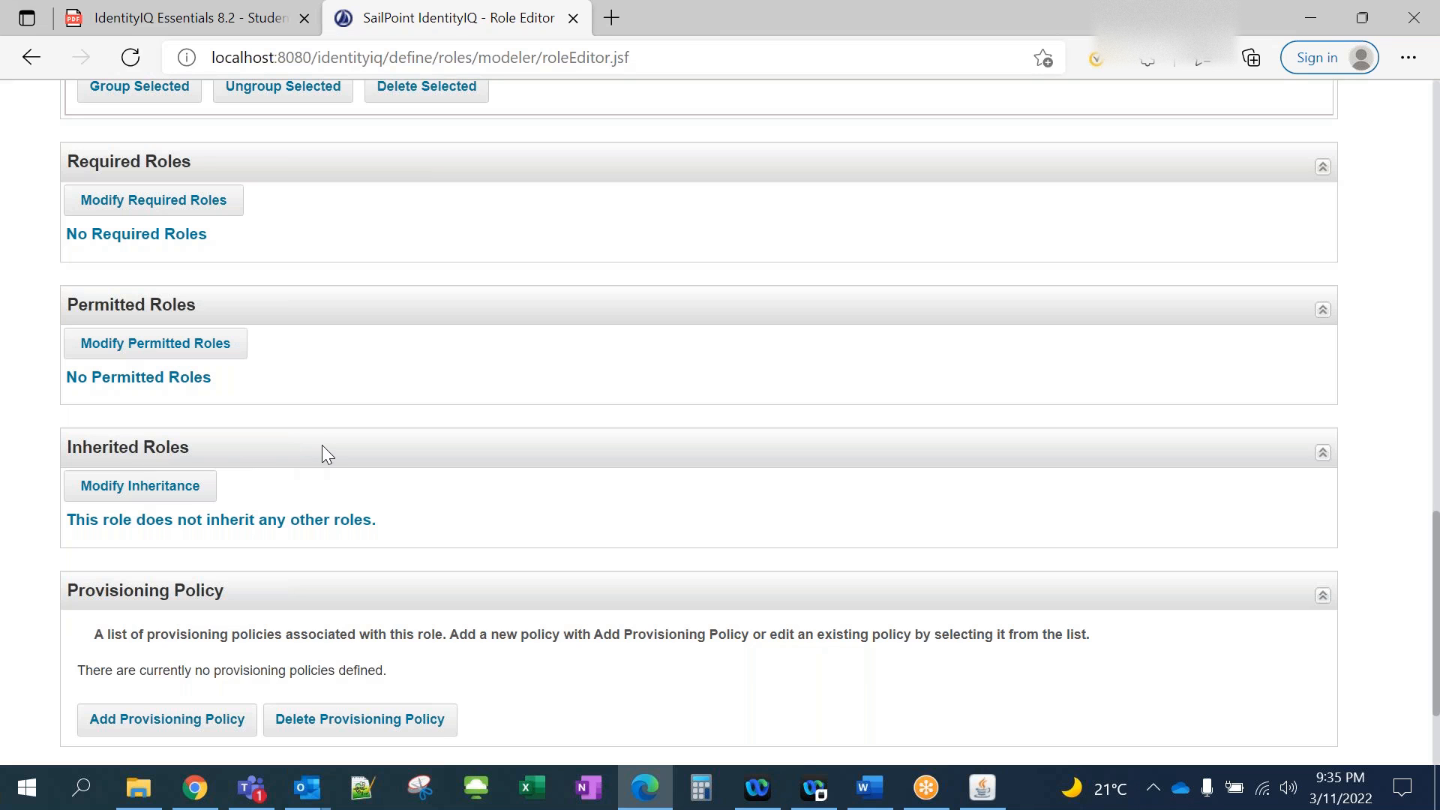
scroll(321, 444, down, 3)
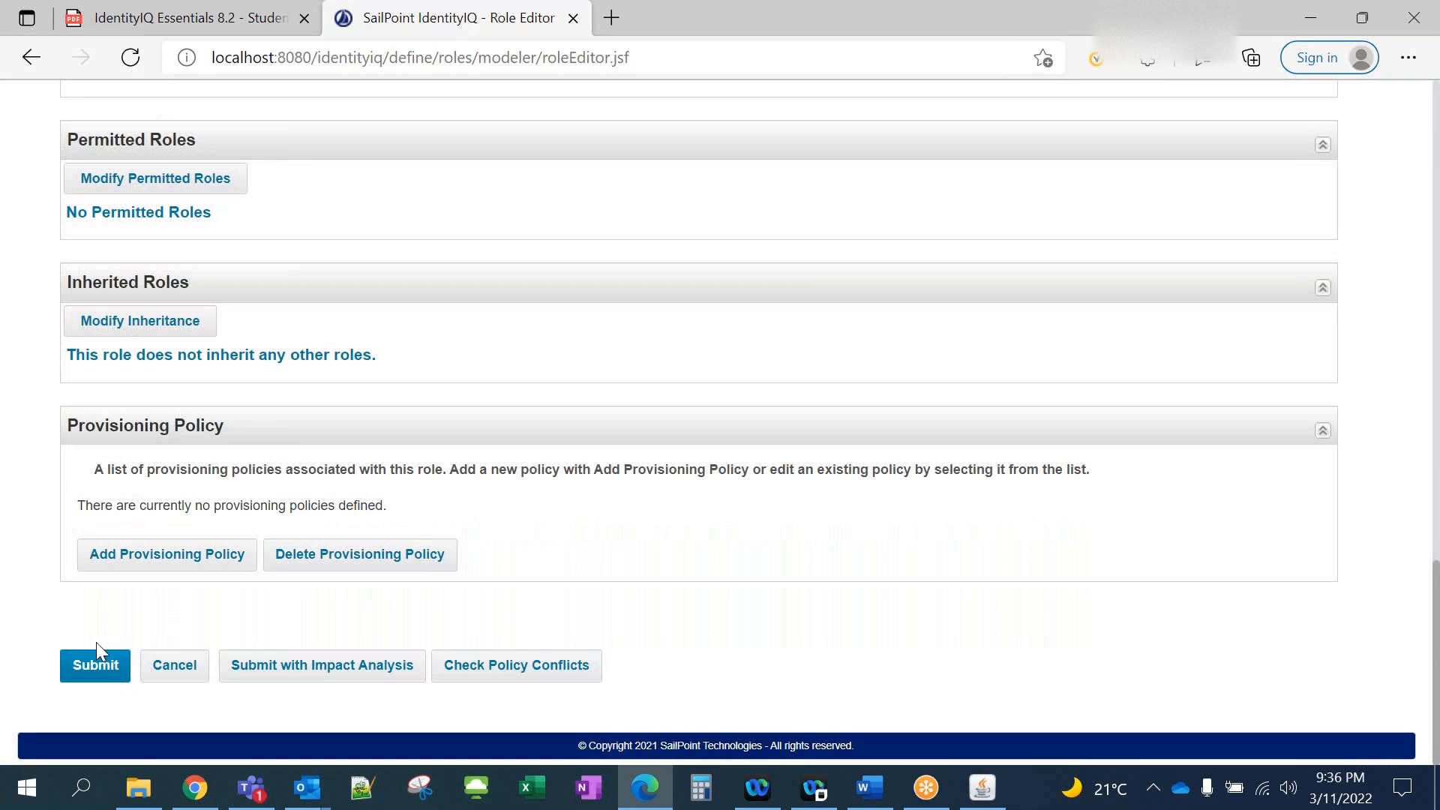
click(100, 669)
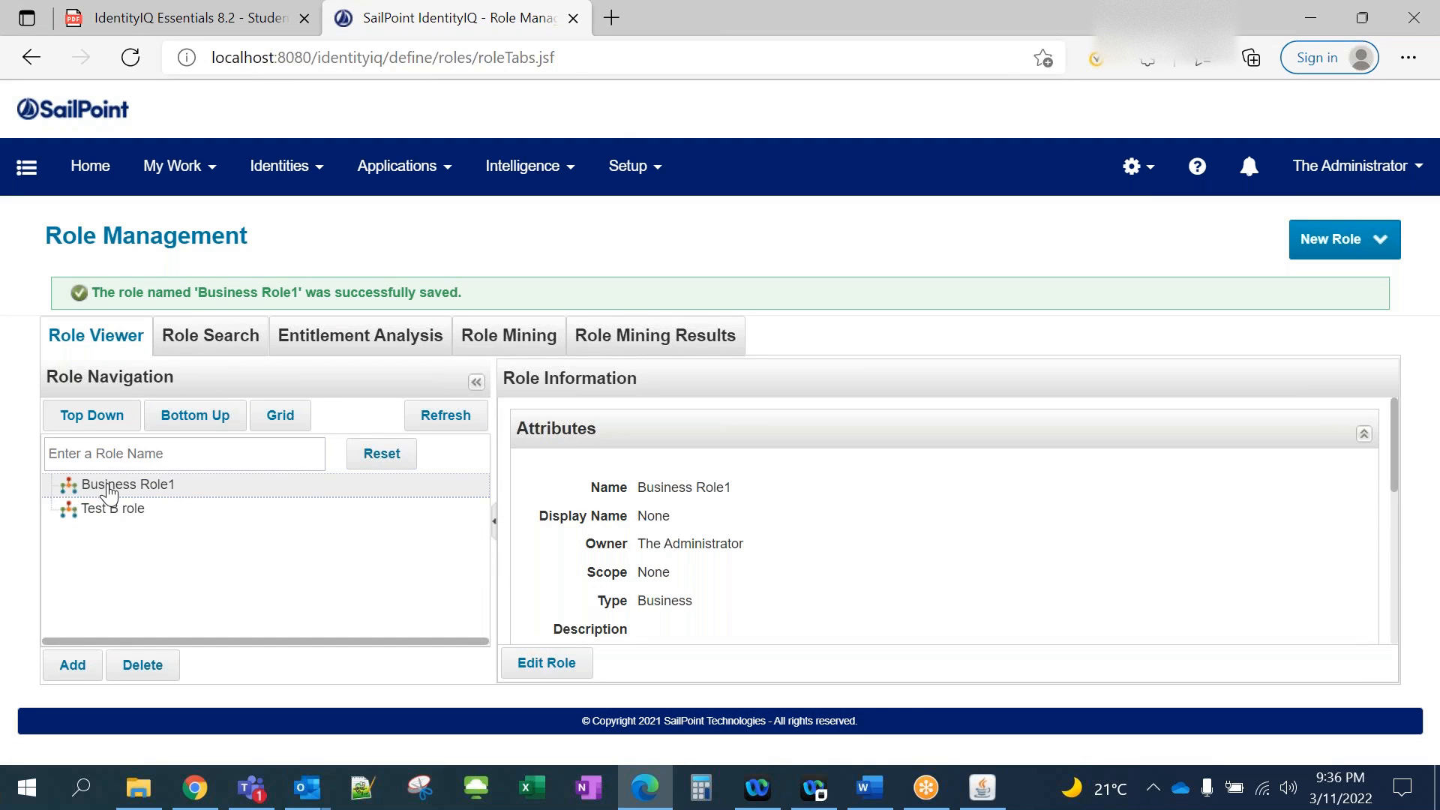
Start another new role and name it IT Role1.
click(1380, 240)
click(1318, 289)
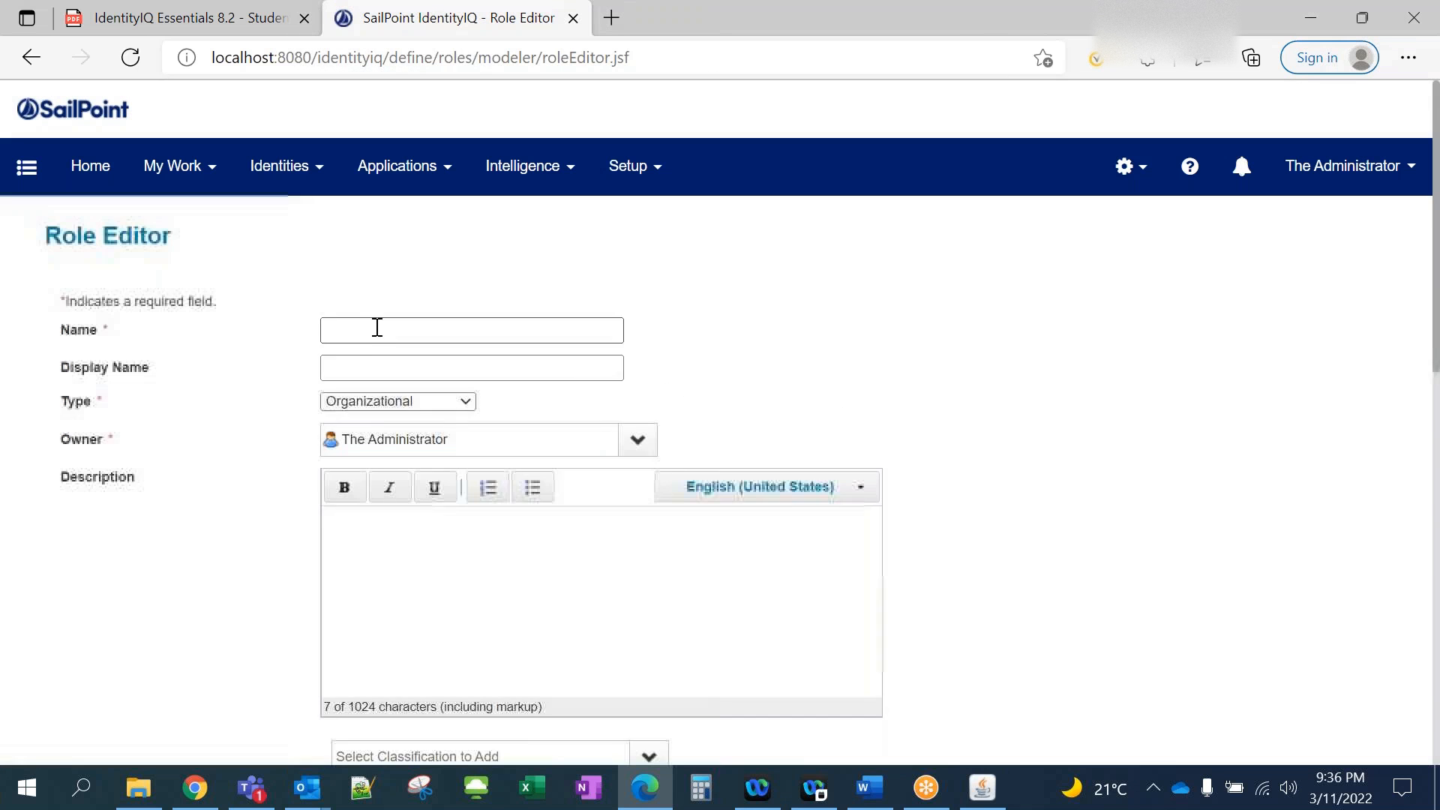
click(406, 332)
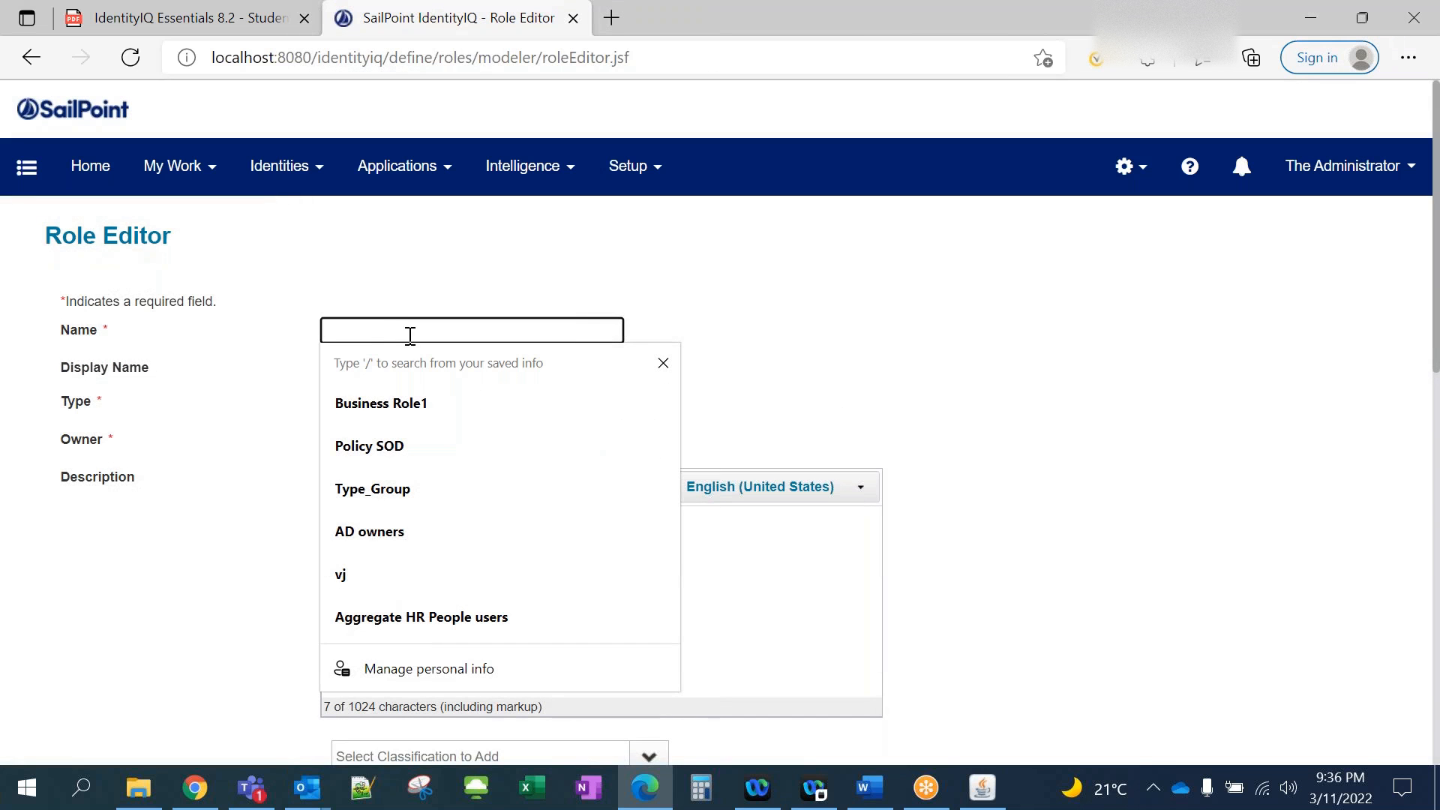
text(IT Role1)
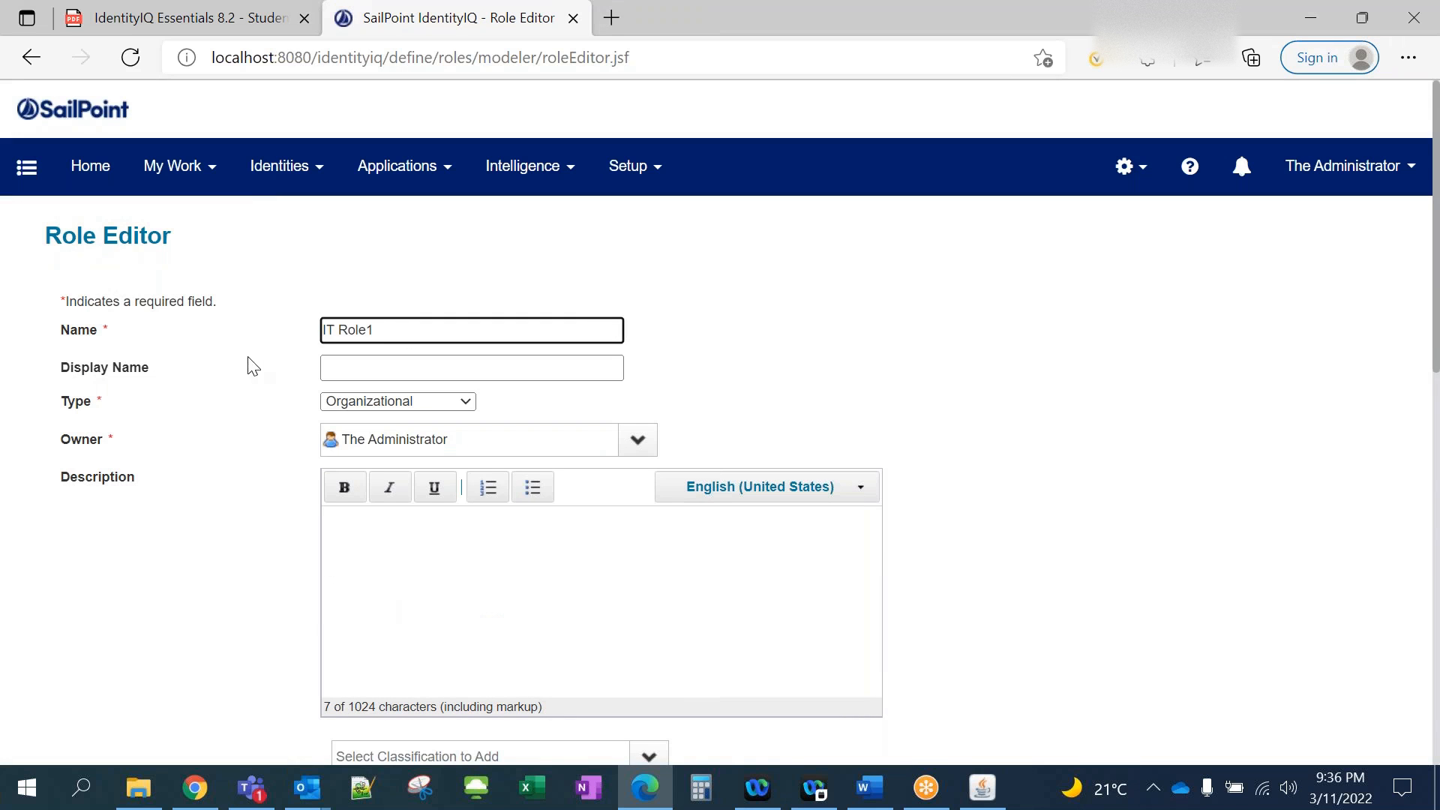
Set the type of the new role IT Role1 to IT.
click(409, 405)
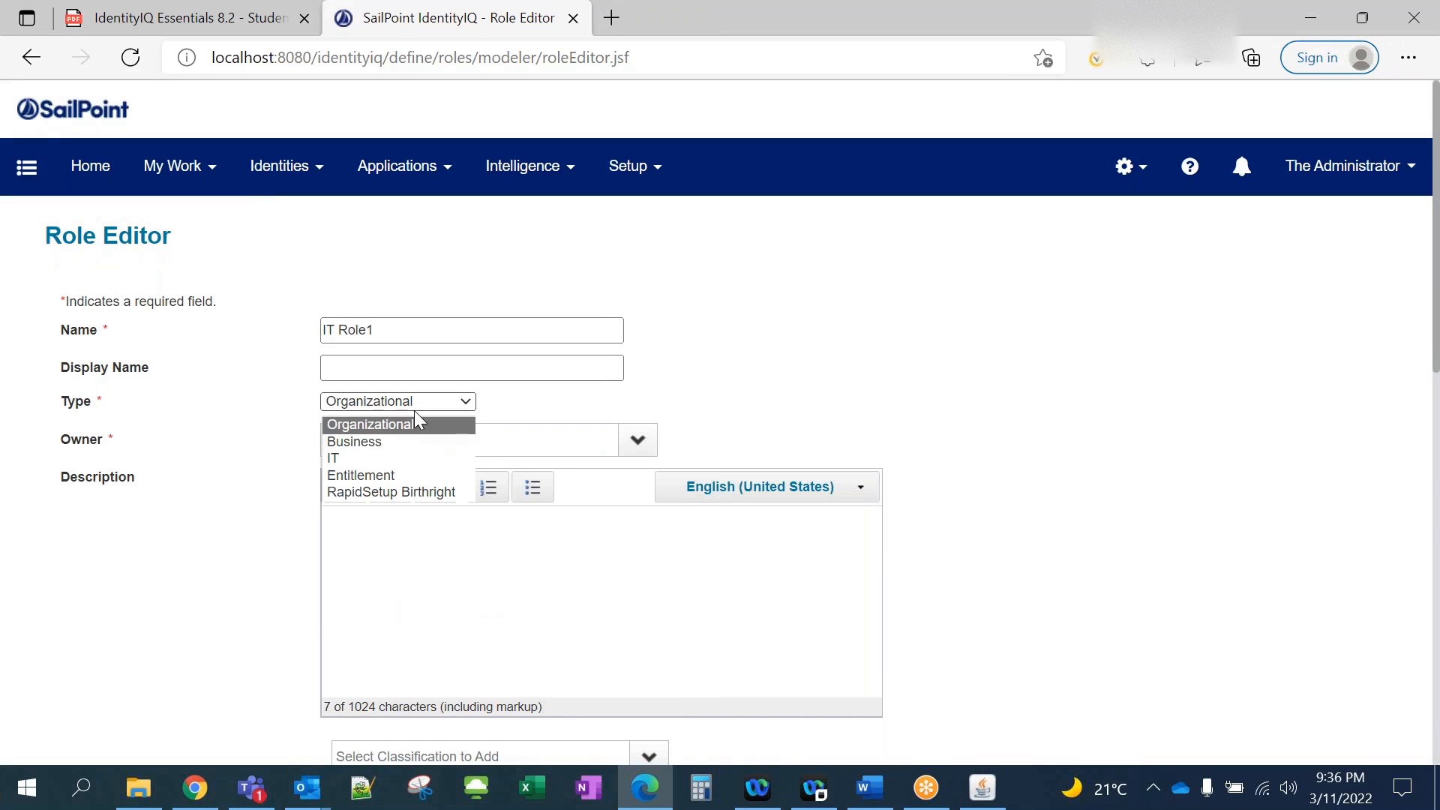
click(389, 458)
Examine the scheduled events, inherited roles, entitlements and provisioning policy sections of the IT role.
scroll(236, 483, down, 3)
scroll(237, 486, down, 5)
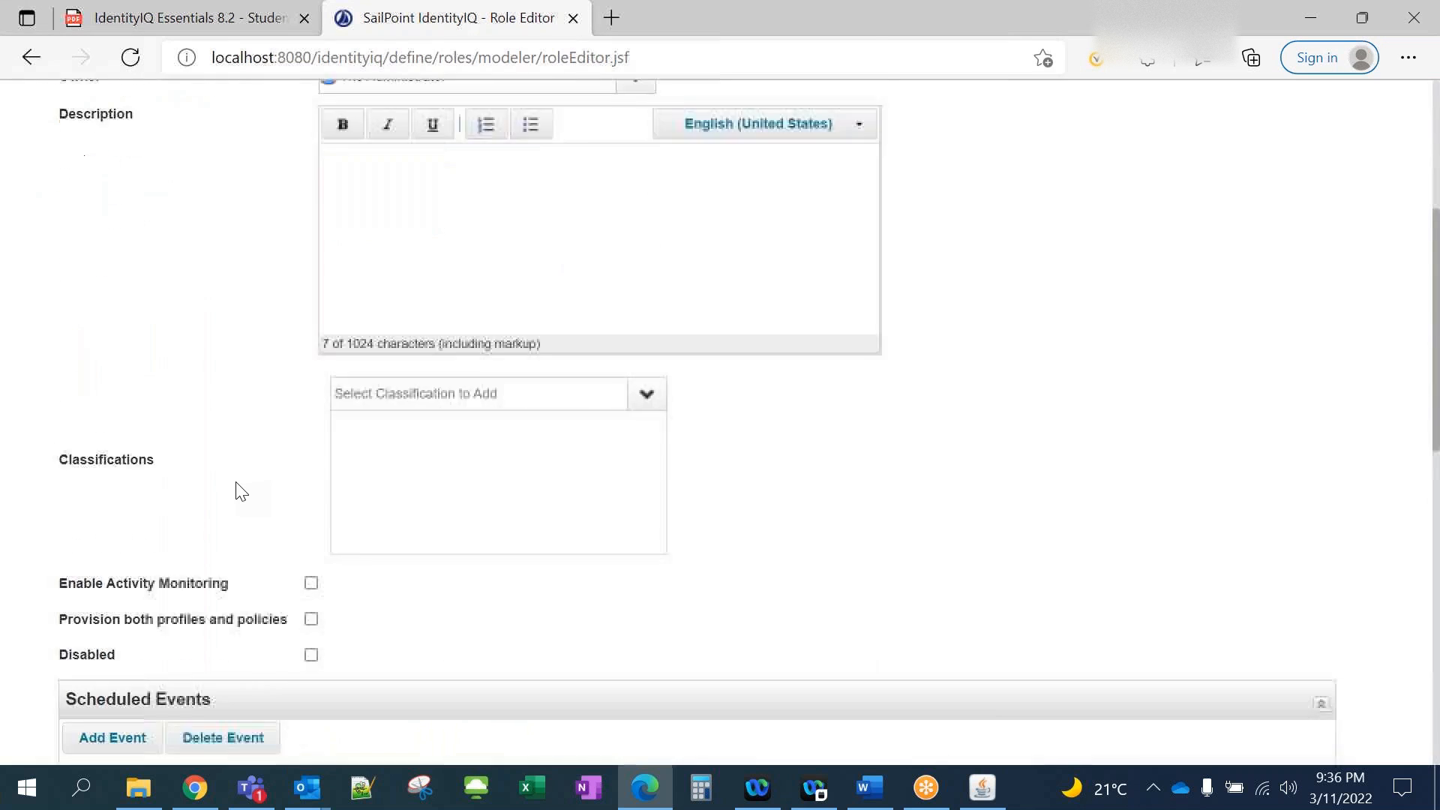
scroll(202, 424, down, 3)
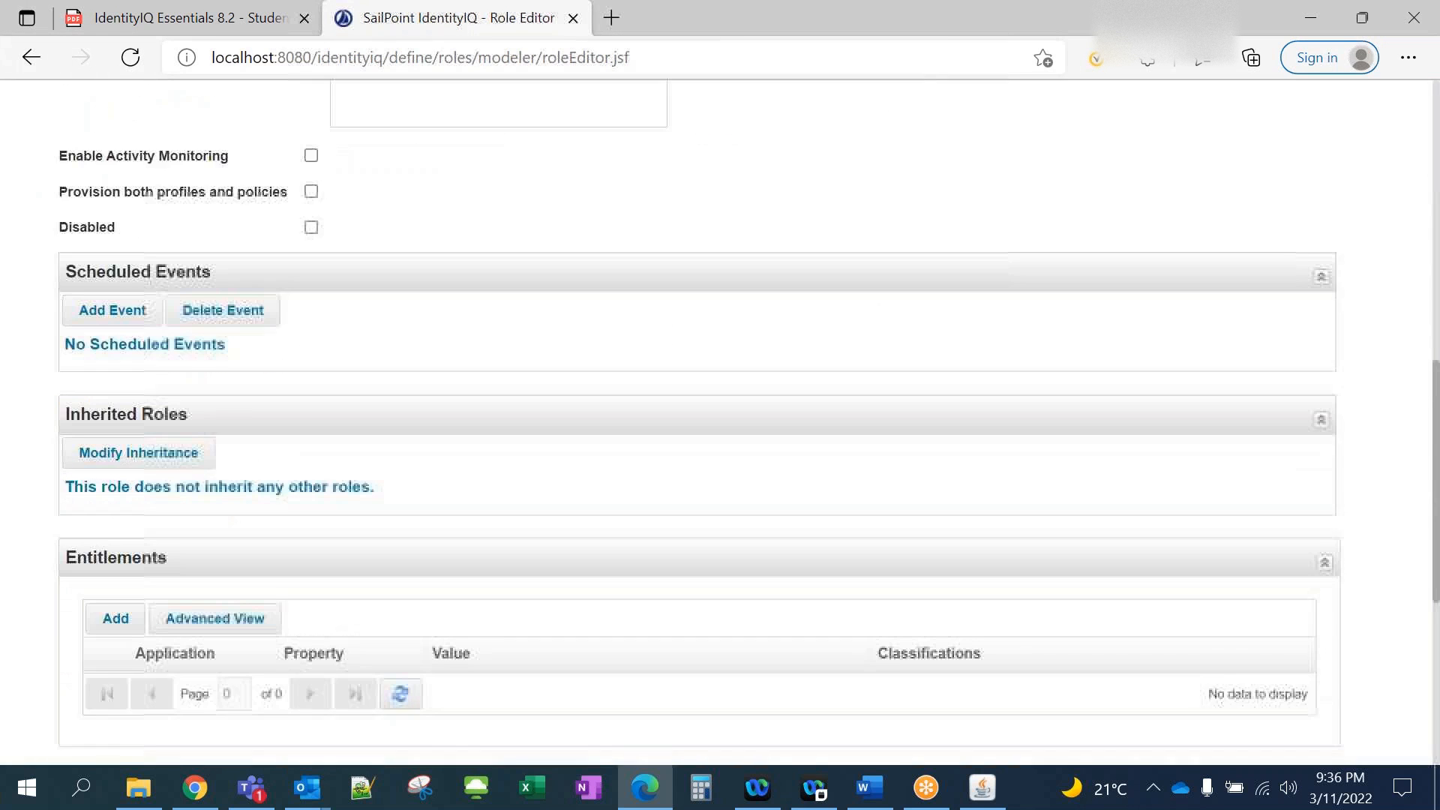
scroll(114, 375, down, 2)
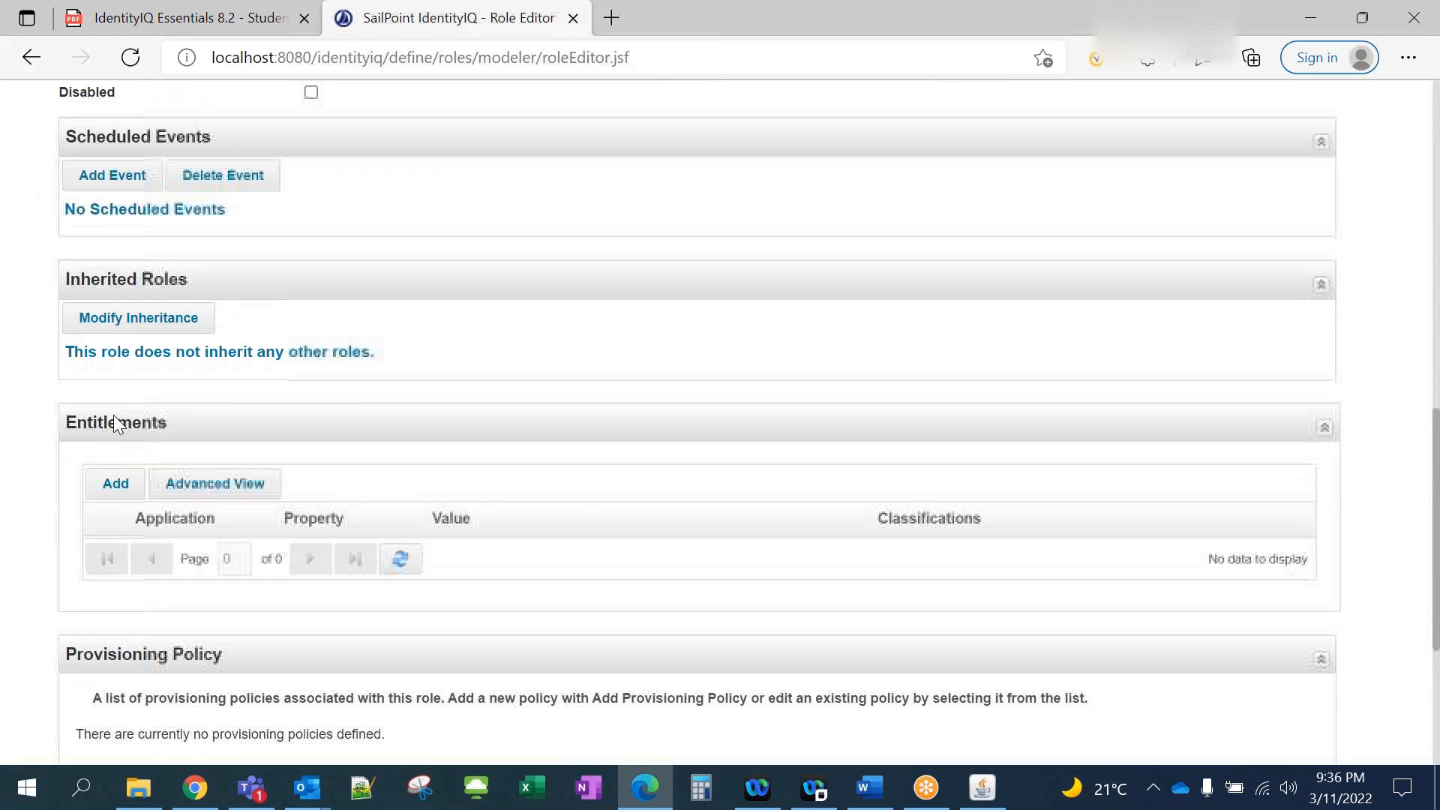
scroll(115, 420, up, 2)
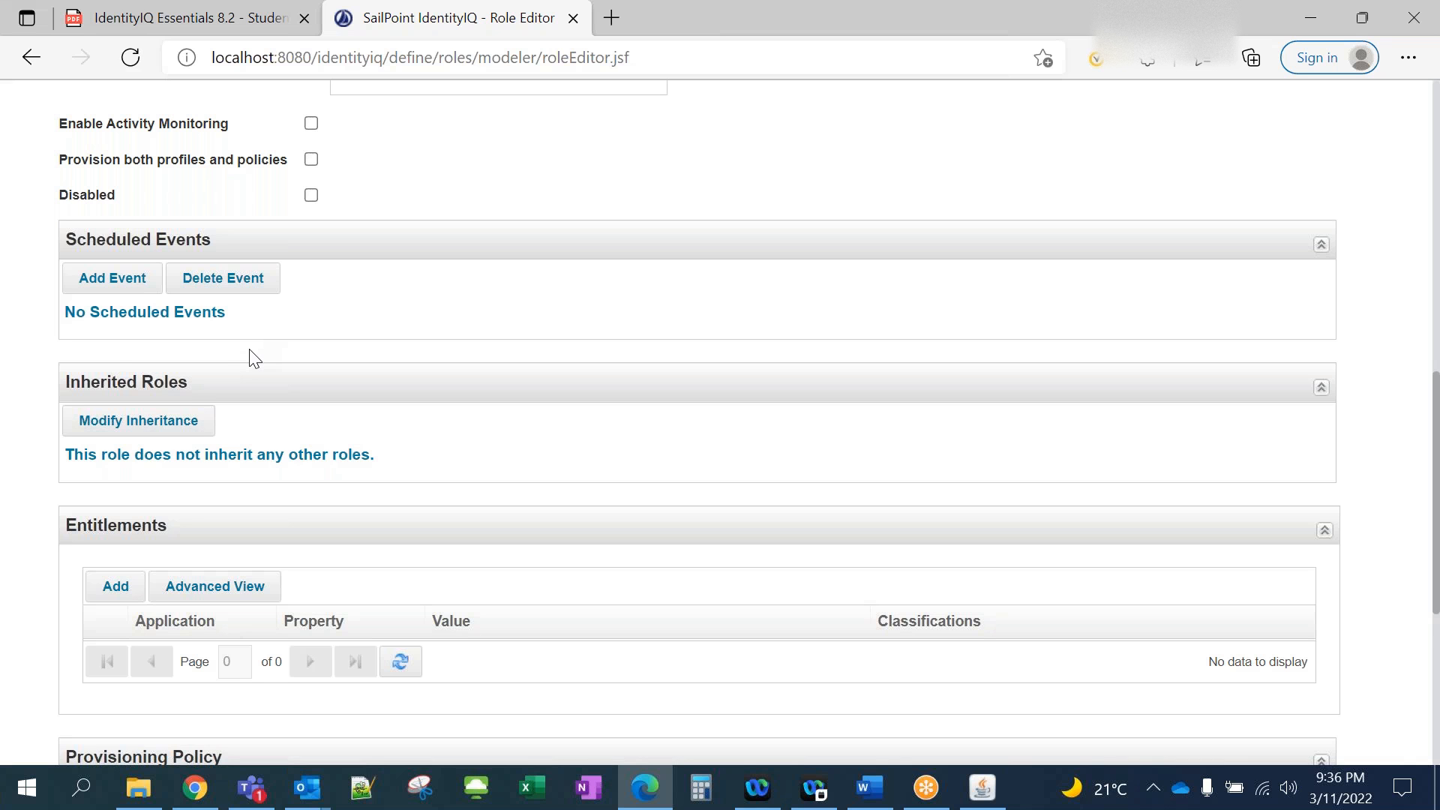
scroll(251, 357, down, 2)
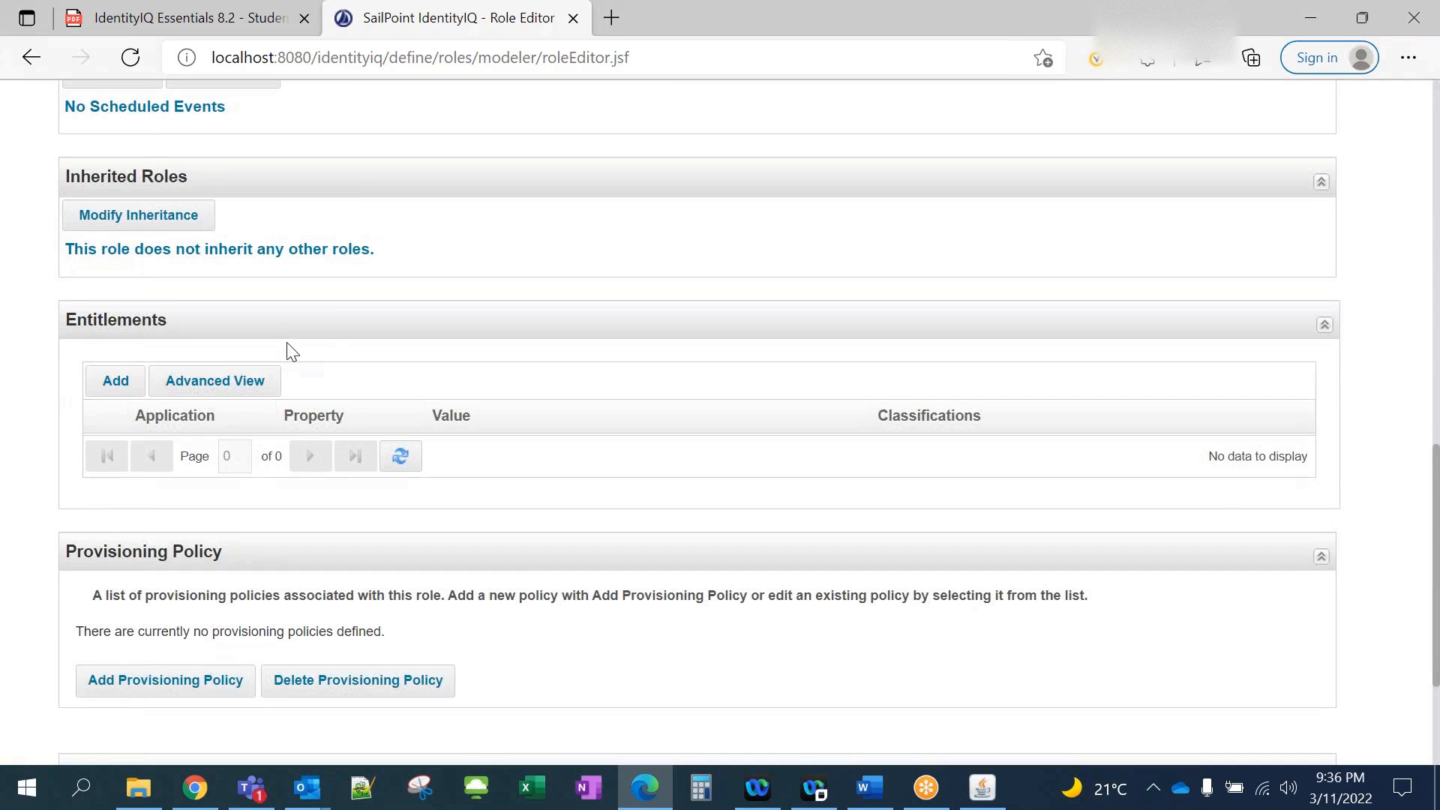
scroll(286, 350, up, 2)
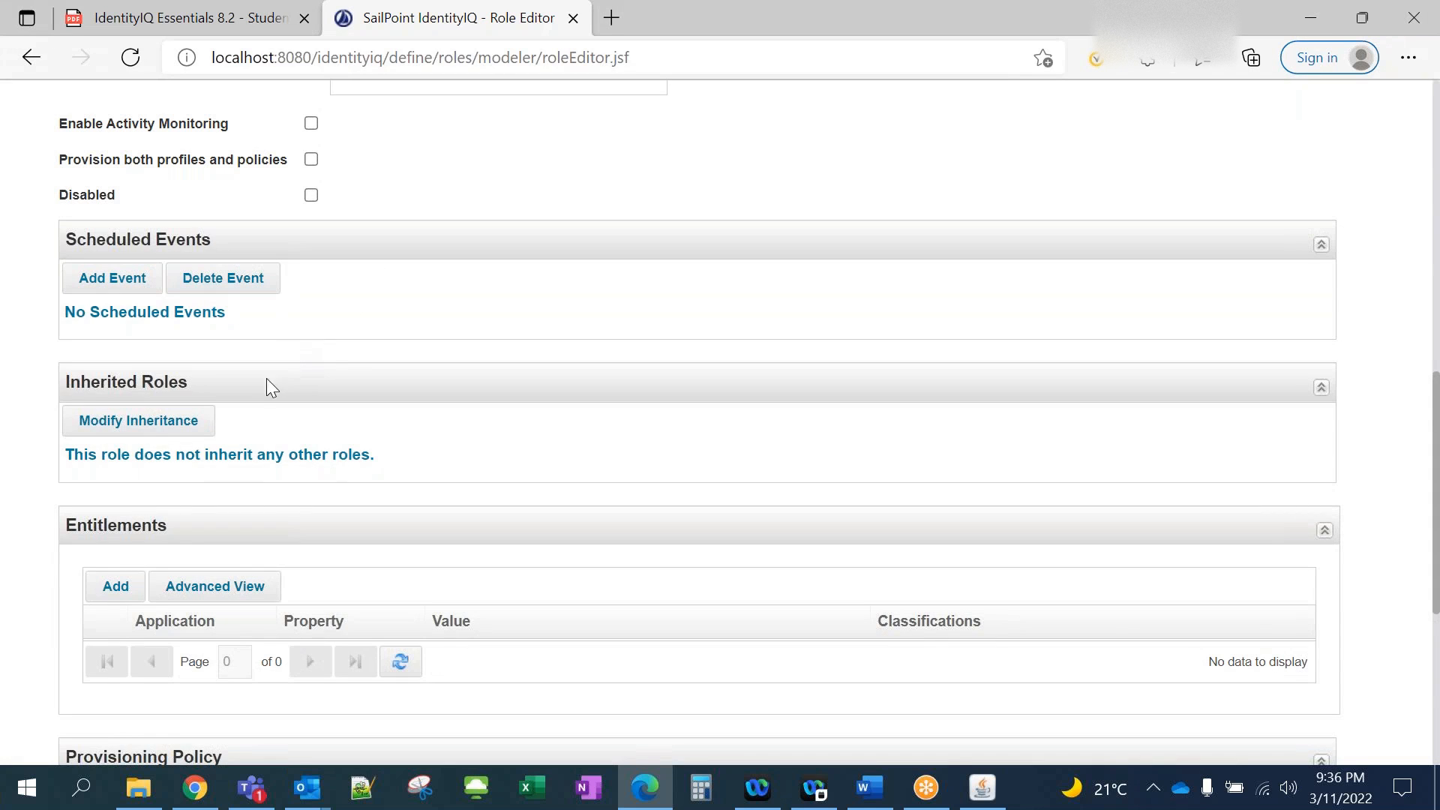
scroll(120, 562, down, 1)
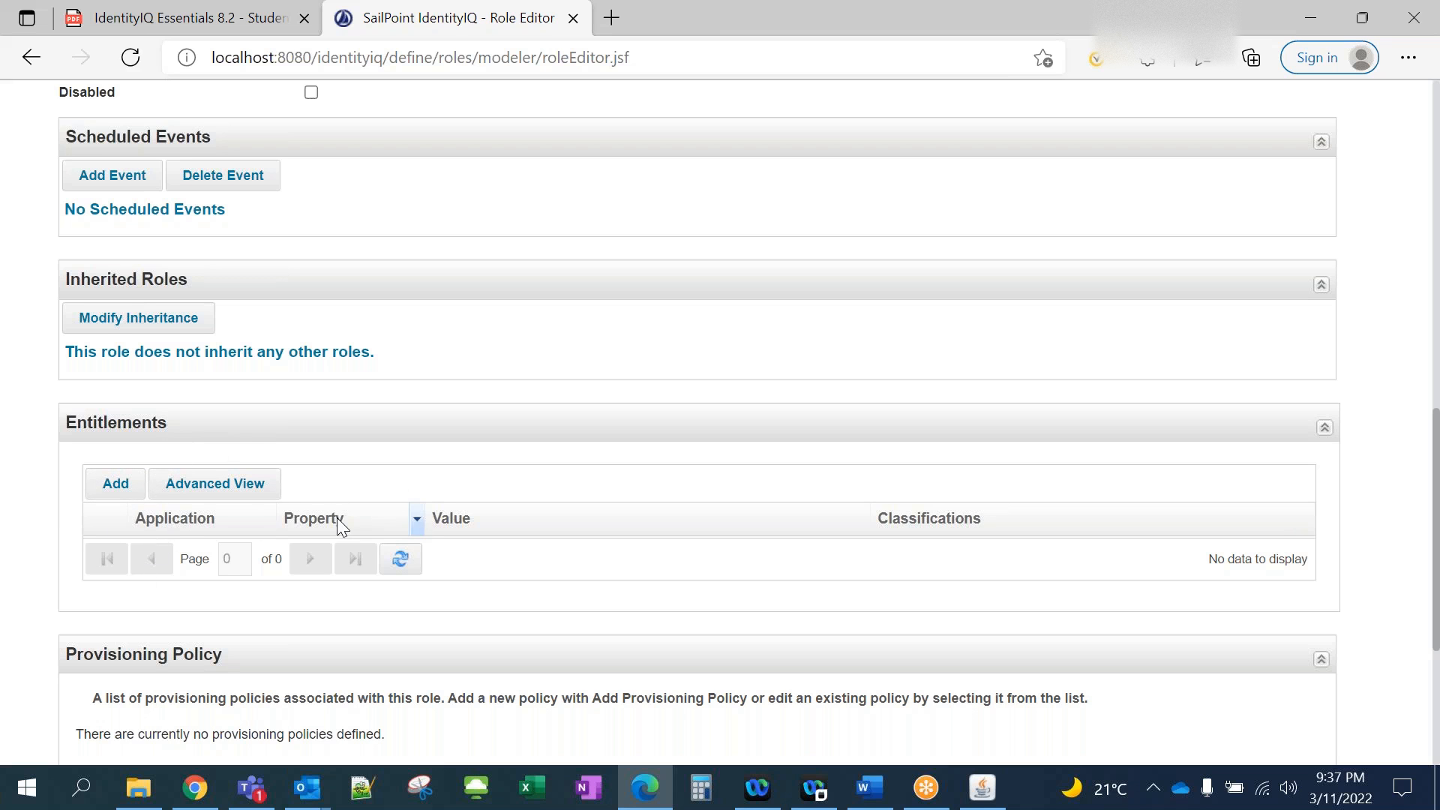
scroll(140, 524, down, 1)
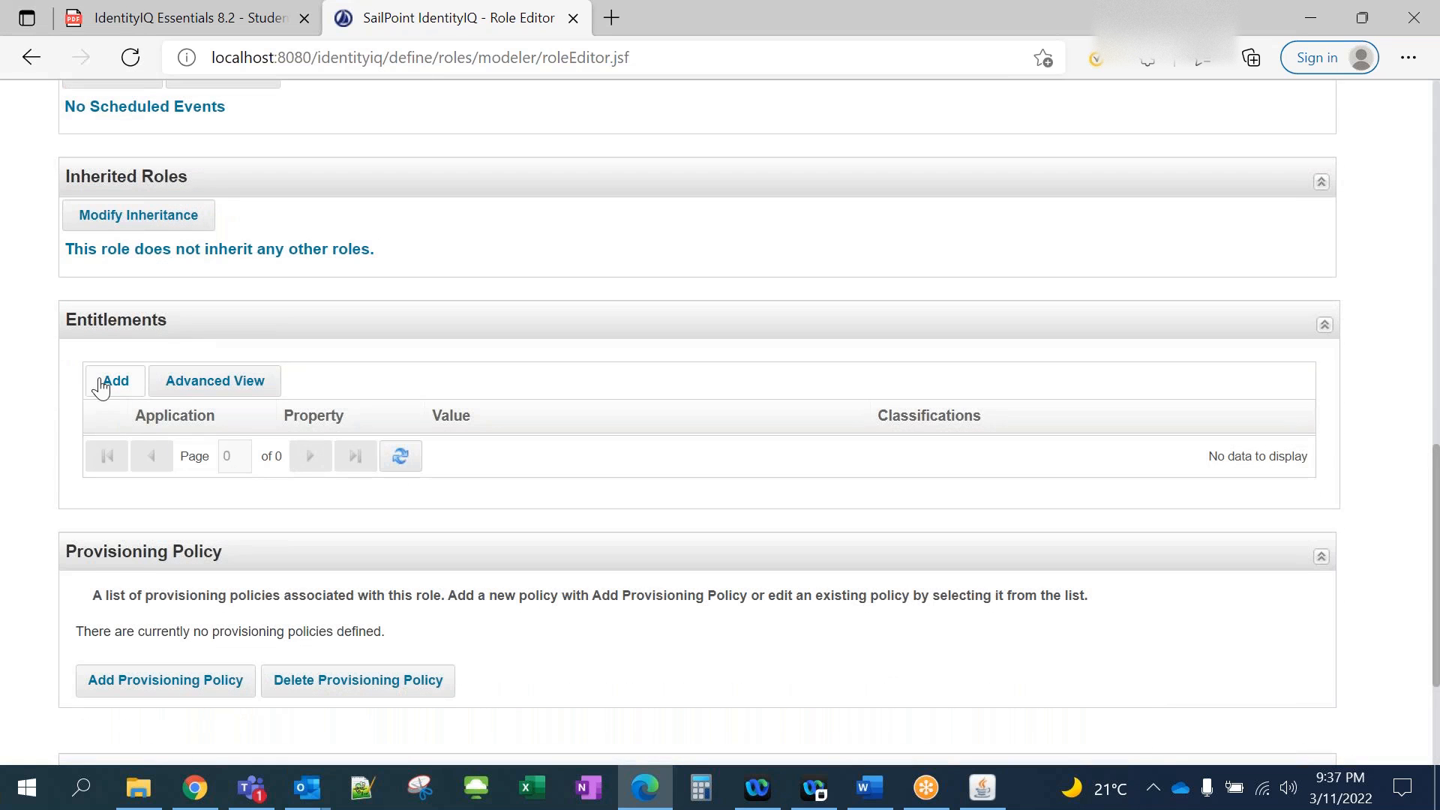
Submit IT Role1 without entitlements, inherited roles or a provisioning policy.
scroll(161, 543, down, 2)
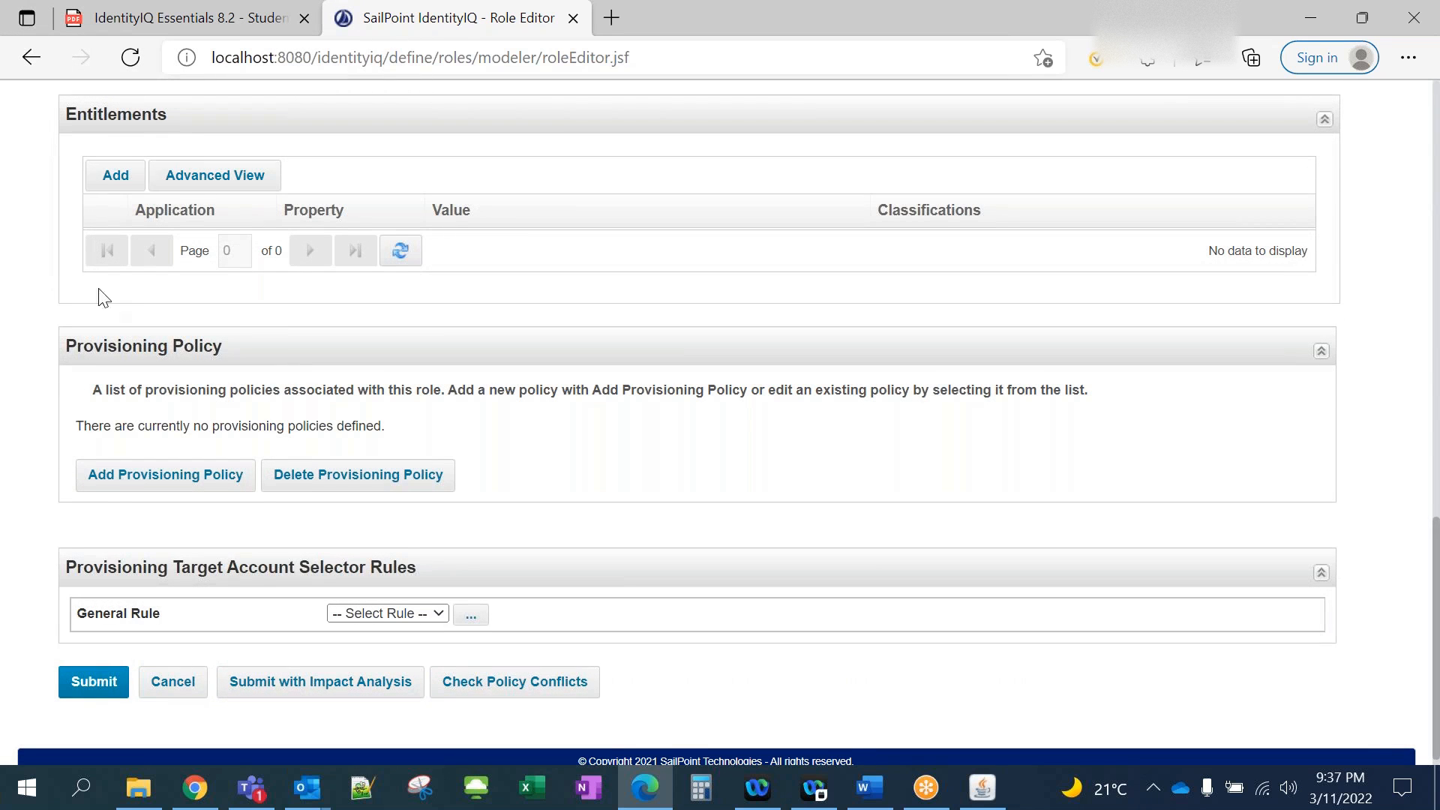
scroll(113, 495, down, 1)
click(93, 673)
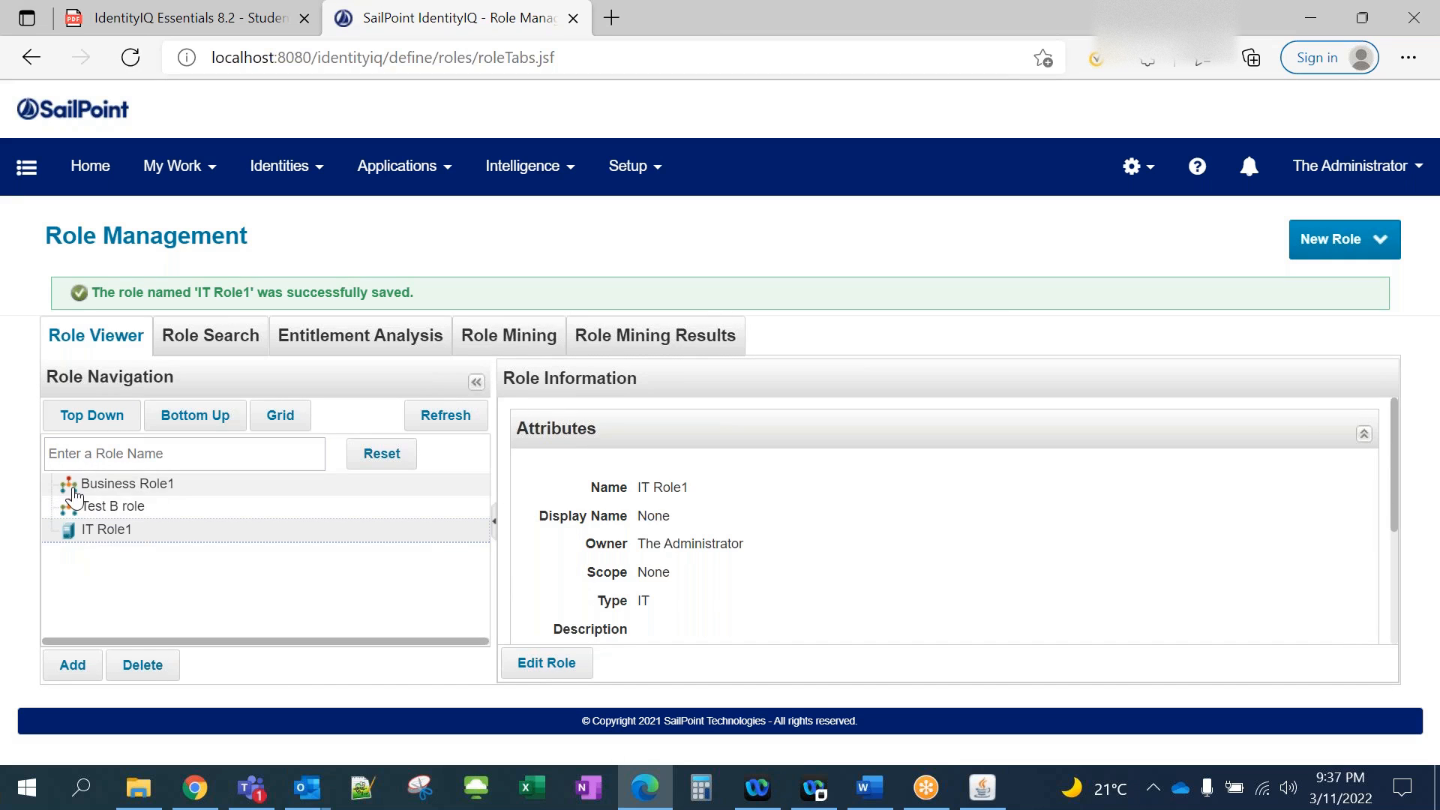
Check the assignment rule of Business Role1 and open that role for editing at its required roles.
click(120, 489)
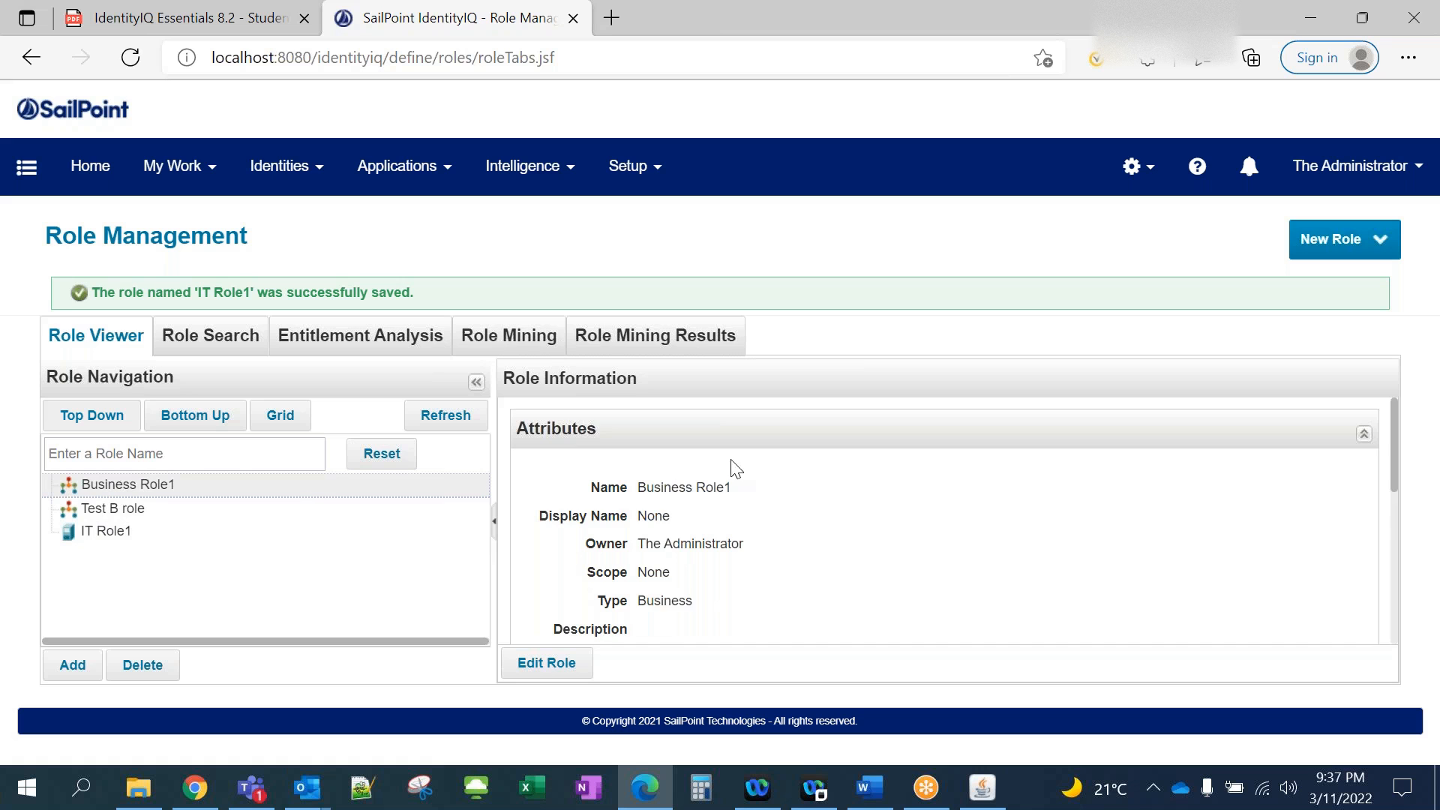
scroll(735, 473, down, 3)
scroll(735, 473, down, 5)
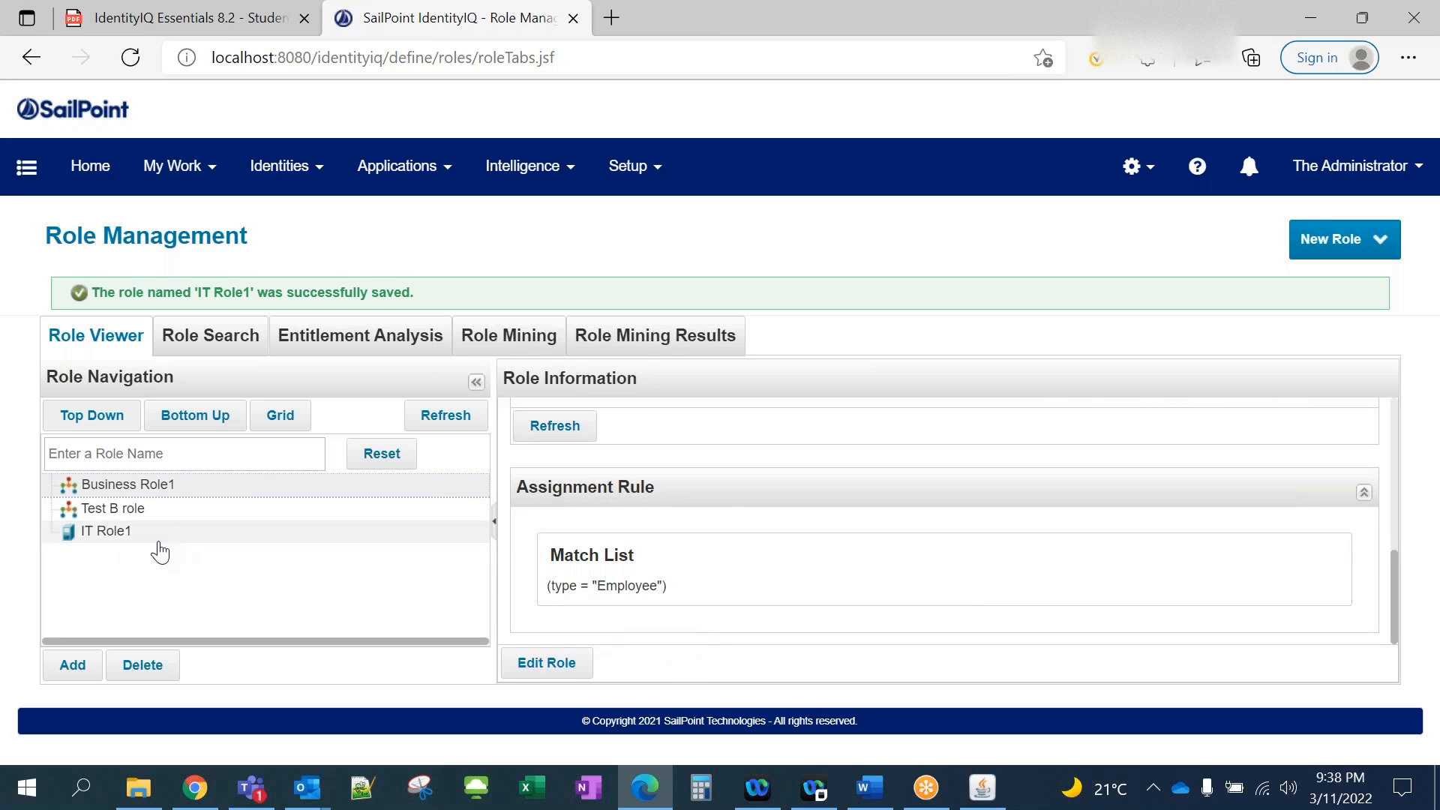
click(562, 662)
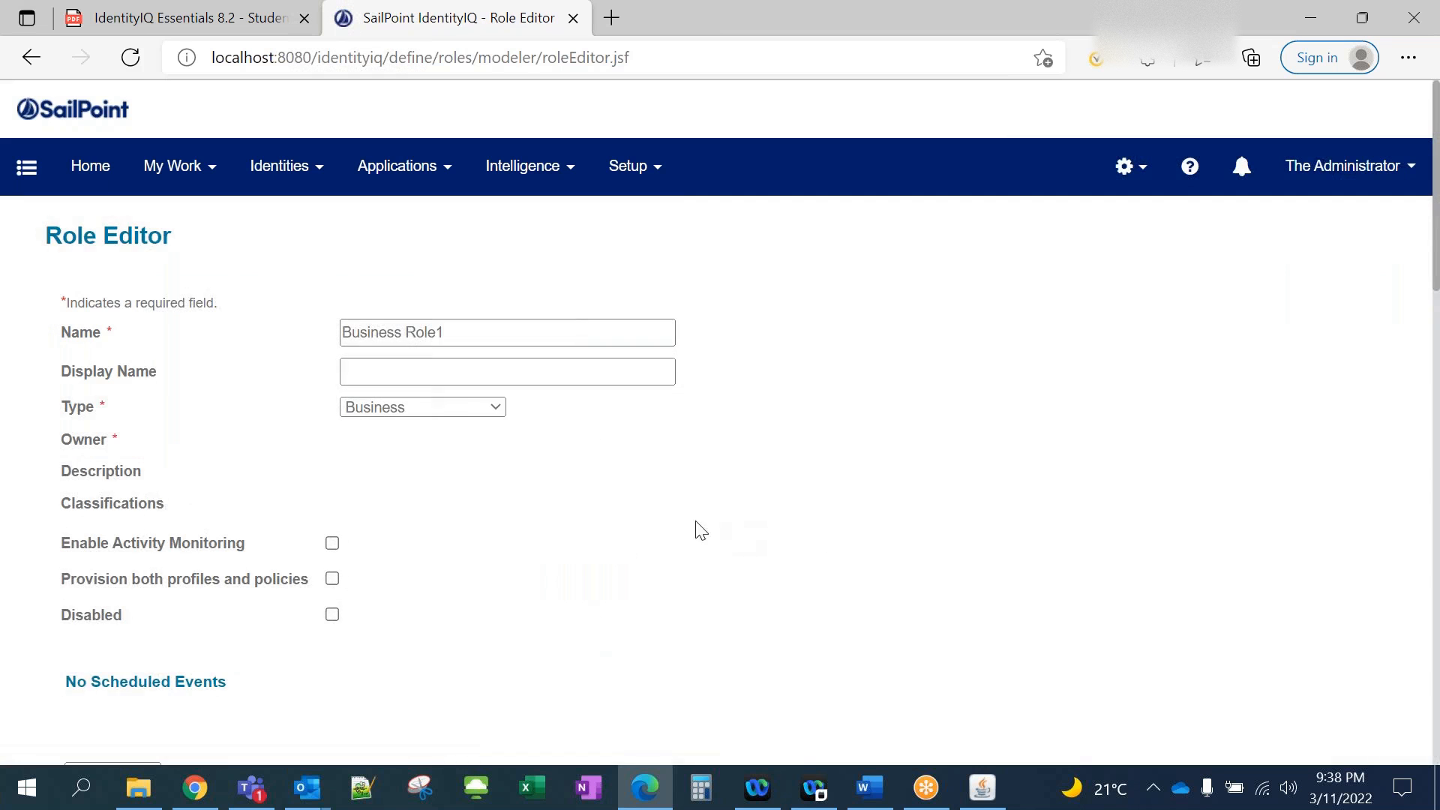
scroll(247, 538, down, 5)
scroll(251, 538, down, 10)
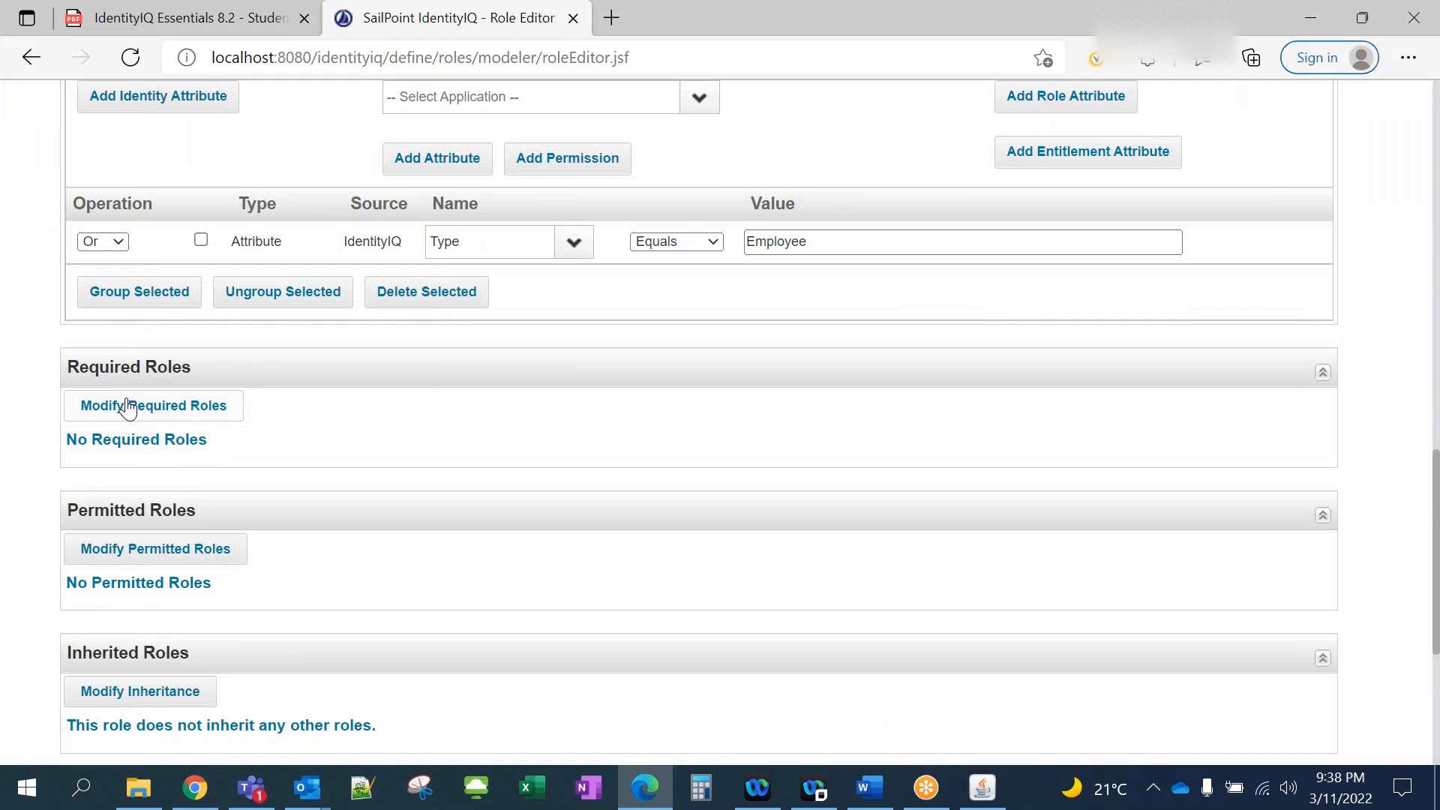
Add IT Role1 as a required role of Business Role1 and save the selection.
click(129, 405)
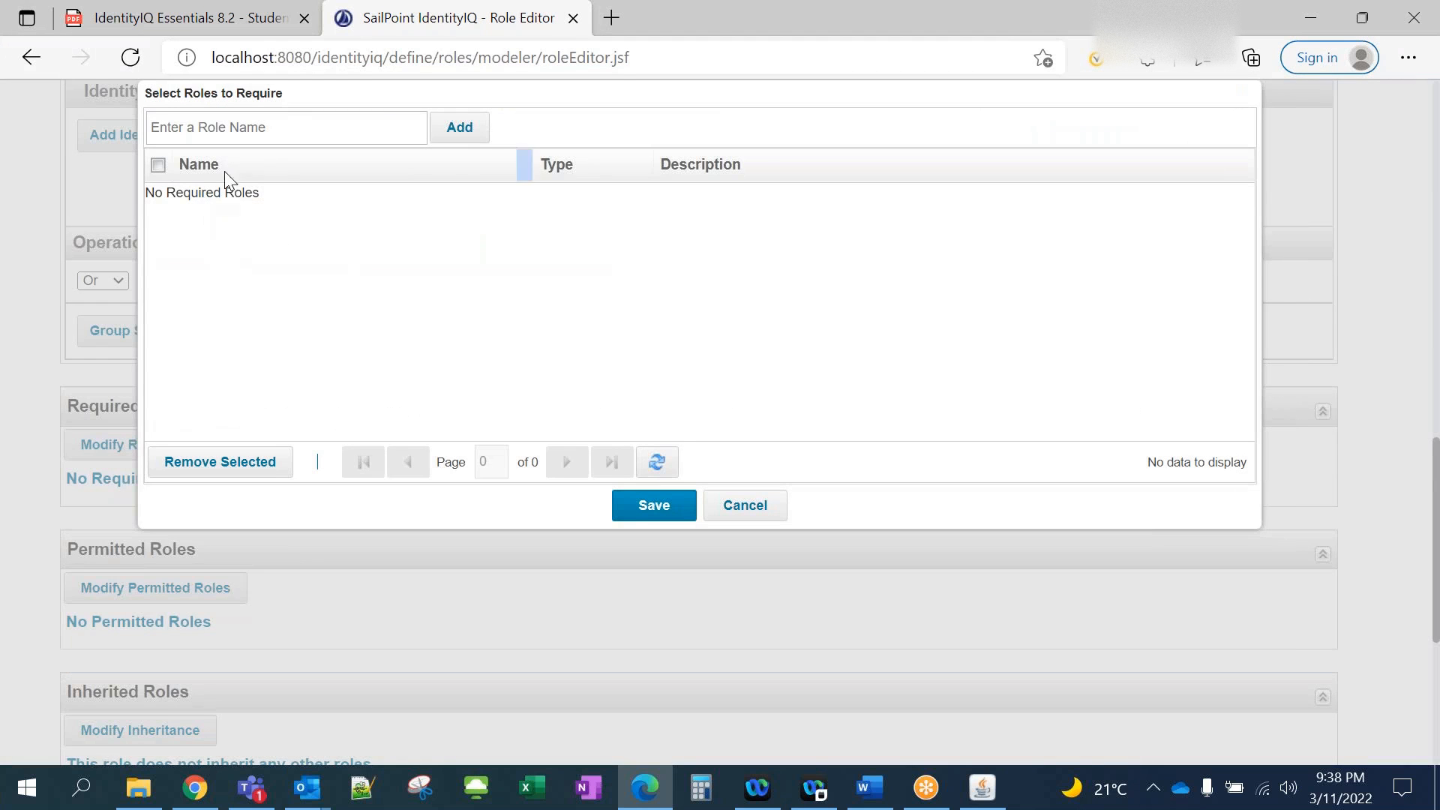
click(370, 130)
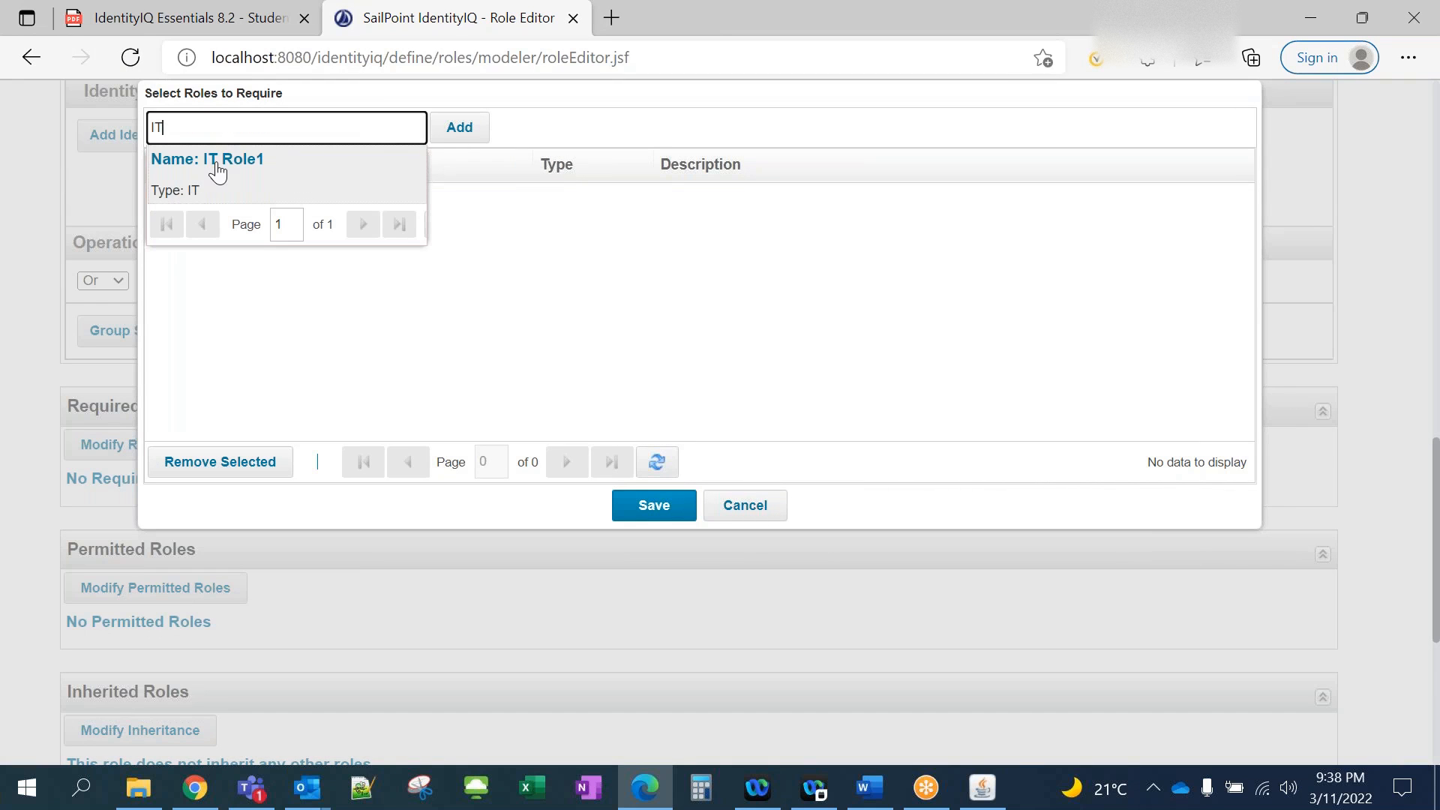
click(218, 171)
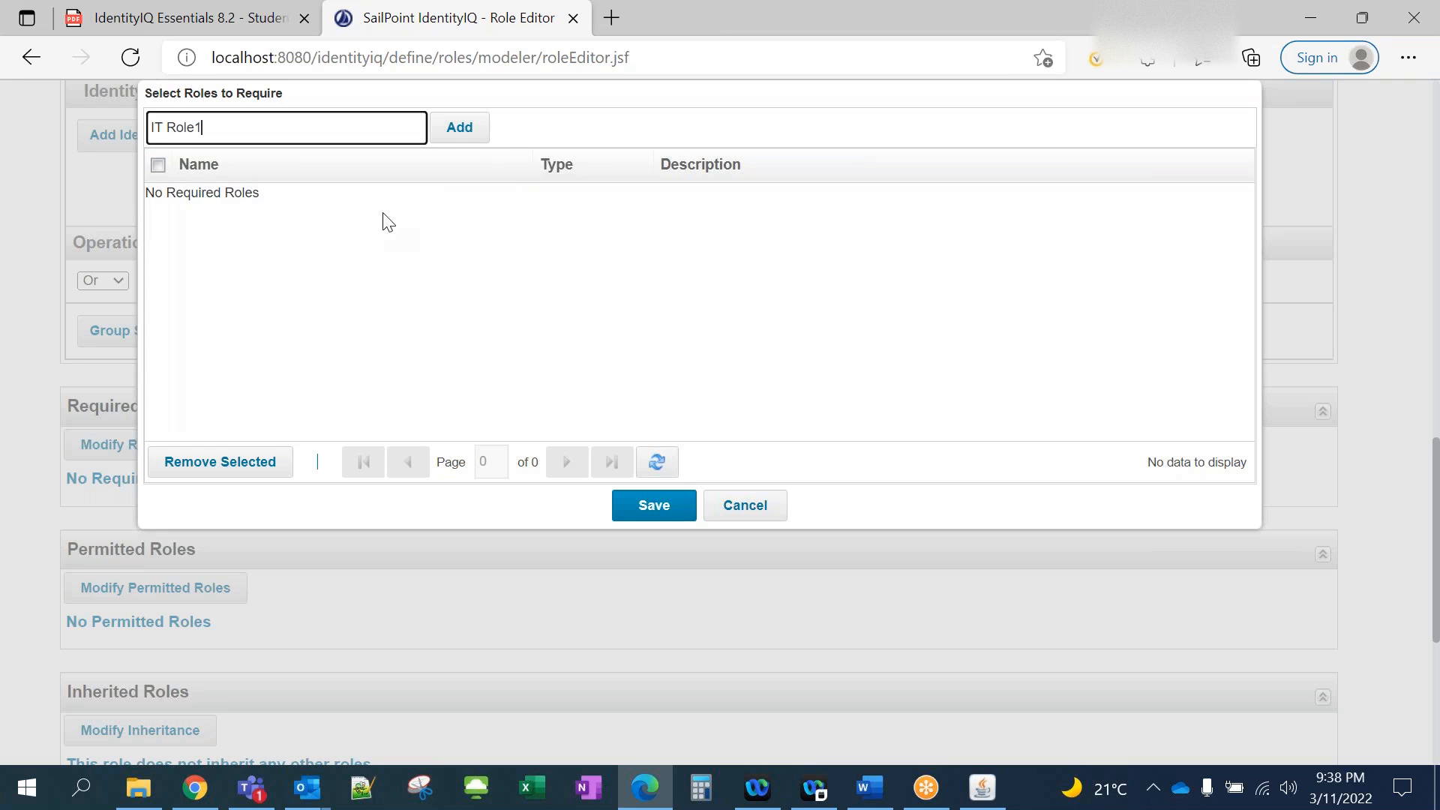
click(460, 134)
click(158, 203)
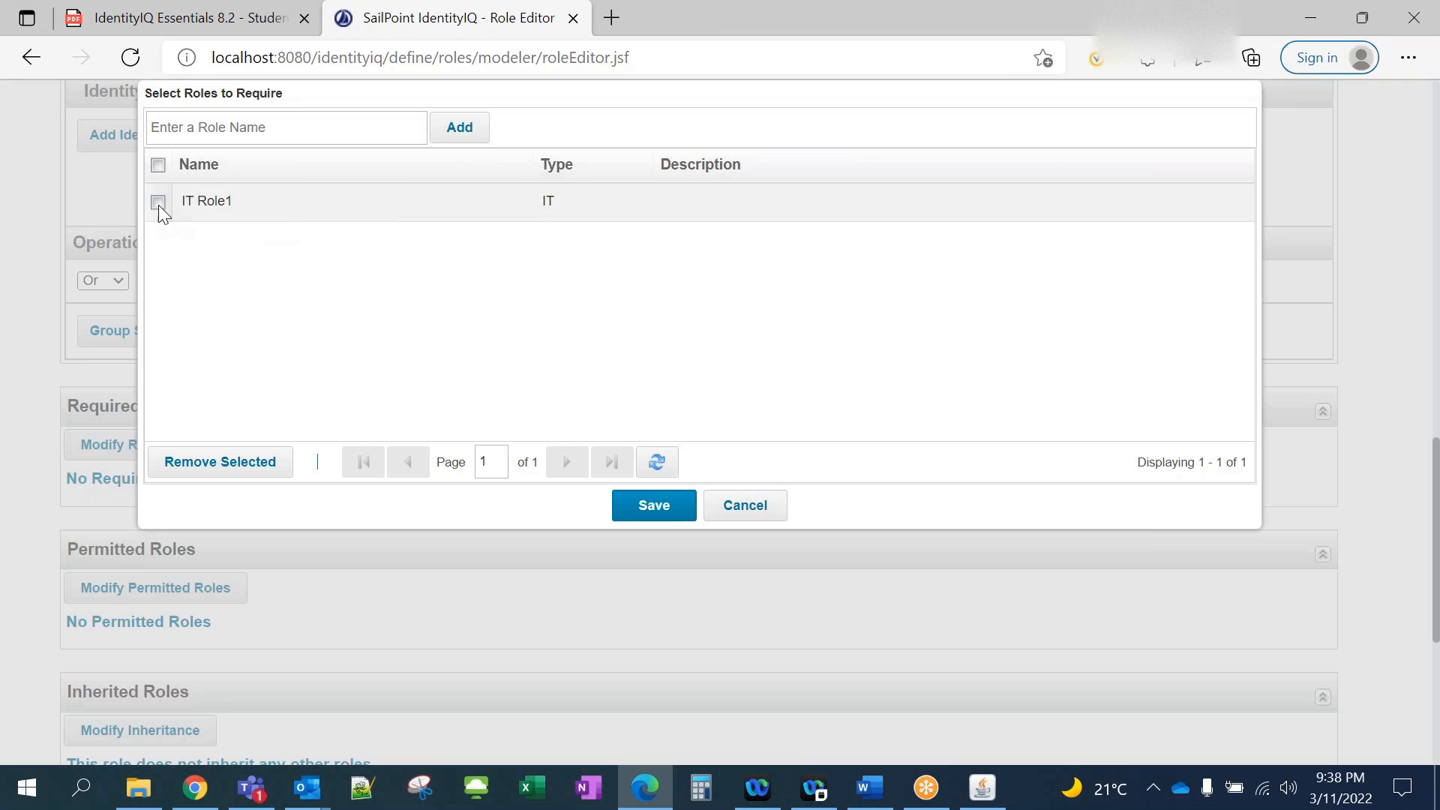
click(620, 508)
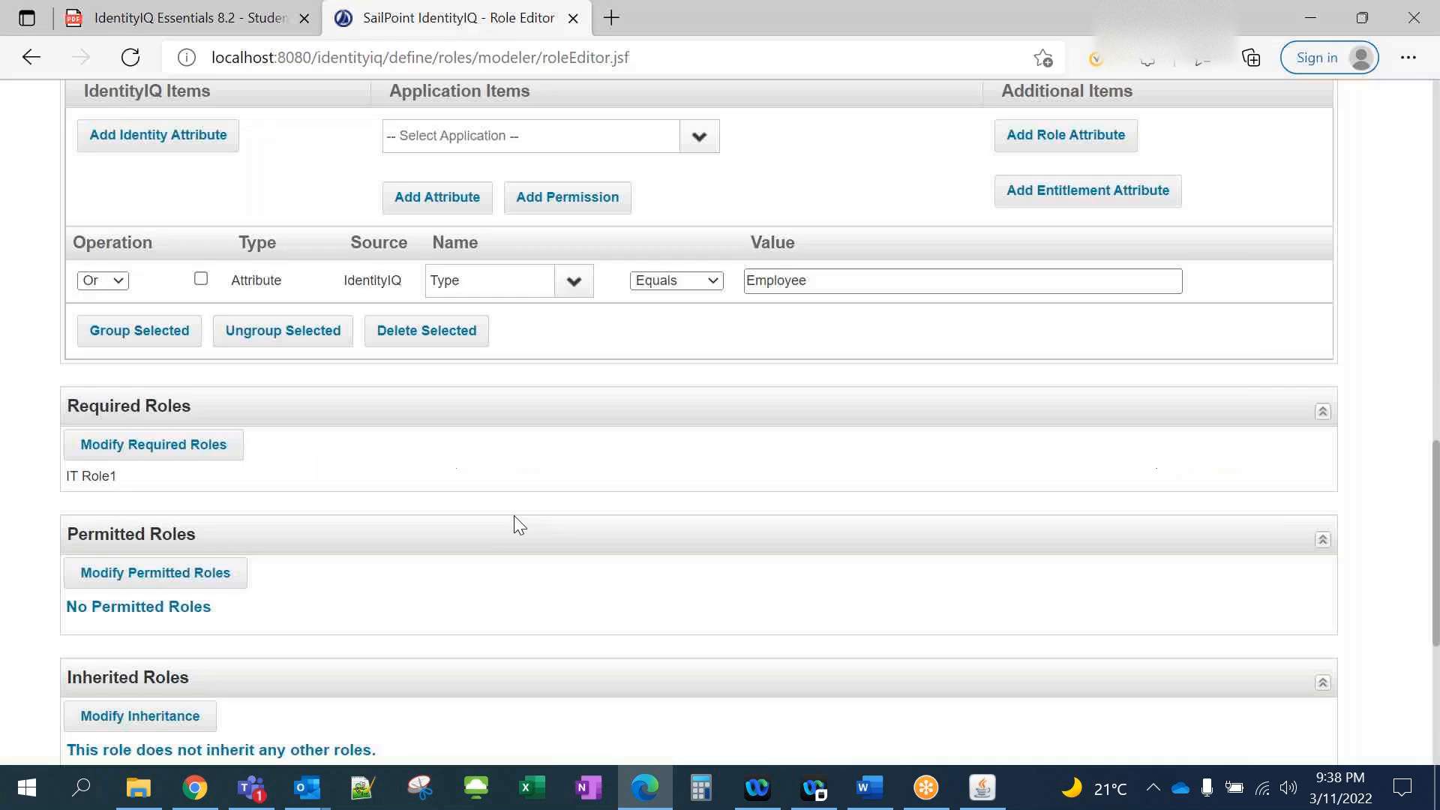
Submit the edited Business Role1.
drag(69, 477, 208, 494)
click(210, 500)
scroll(304, 525, down, 5)
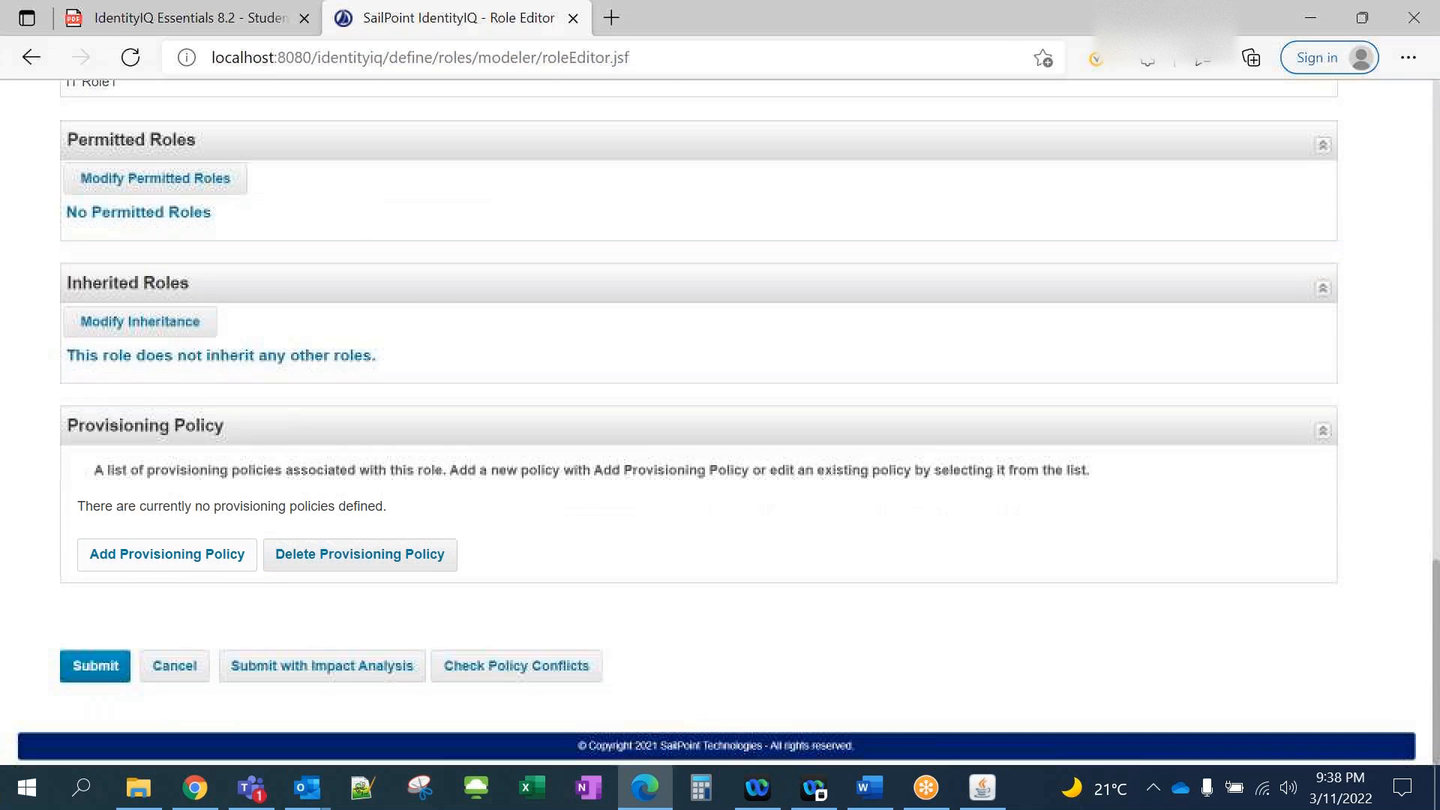
click(117, 666)
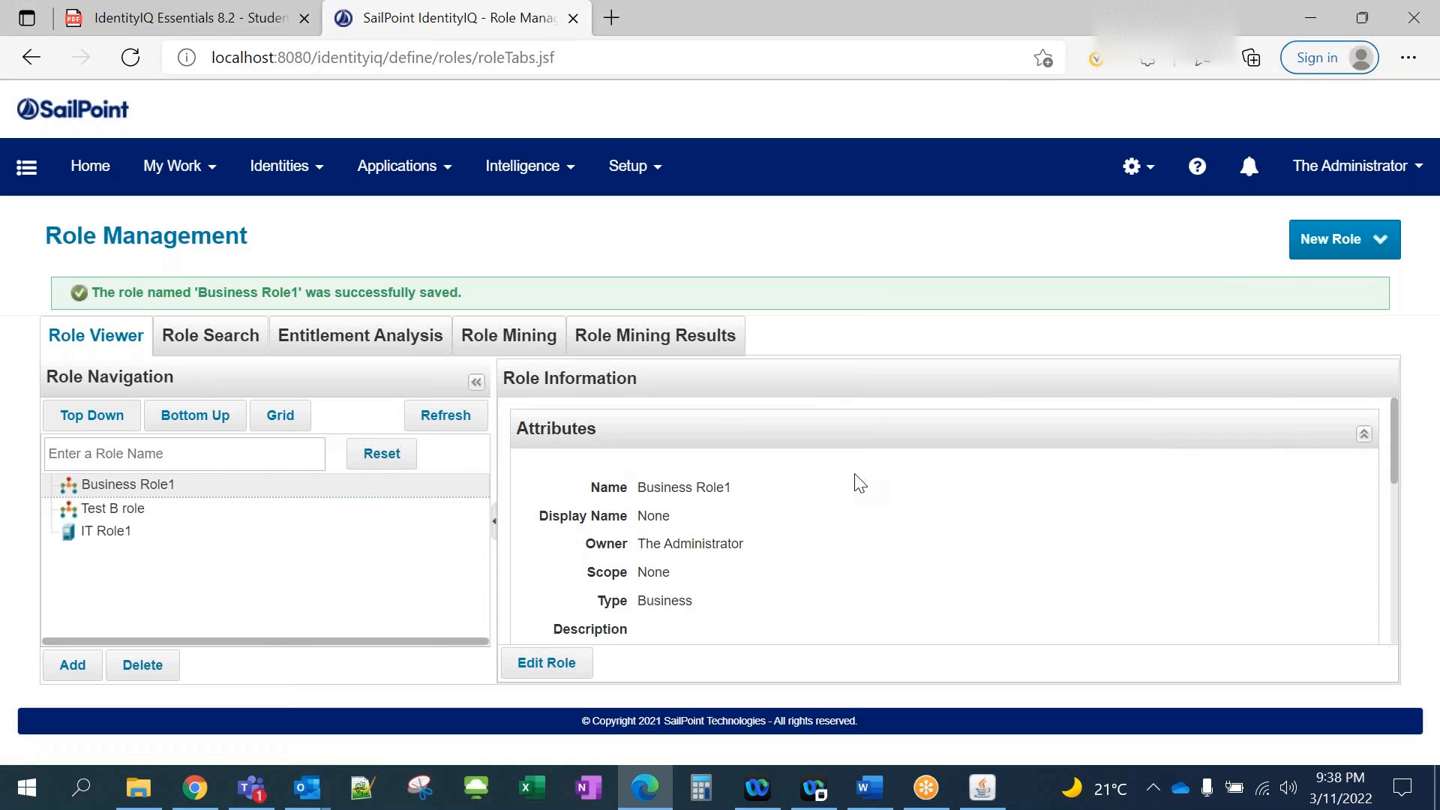
Review the required roles of Business Role1 and the details of the IT role listed there.
scroll(859, 484, down, 6)
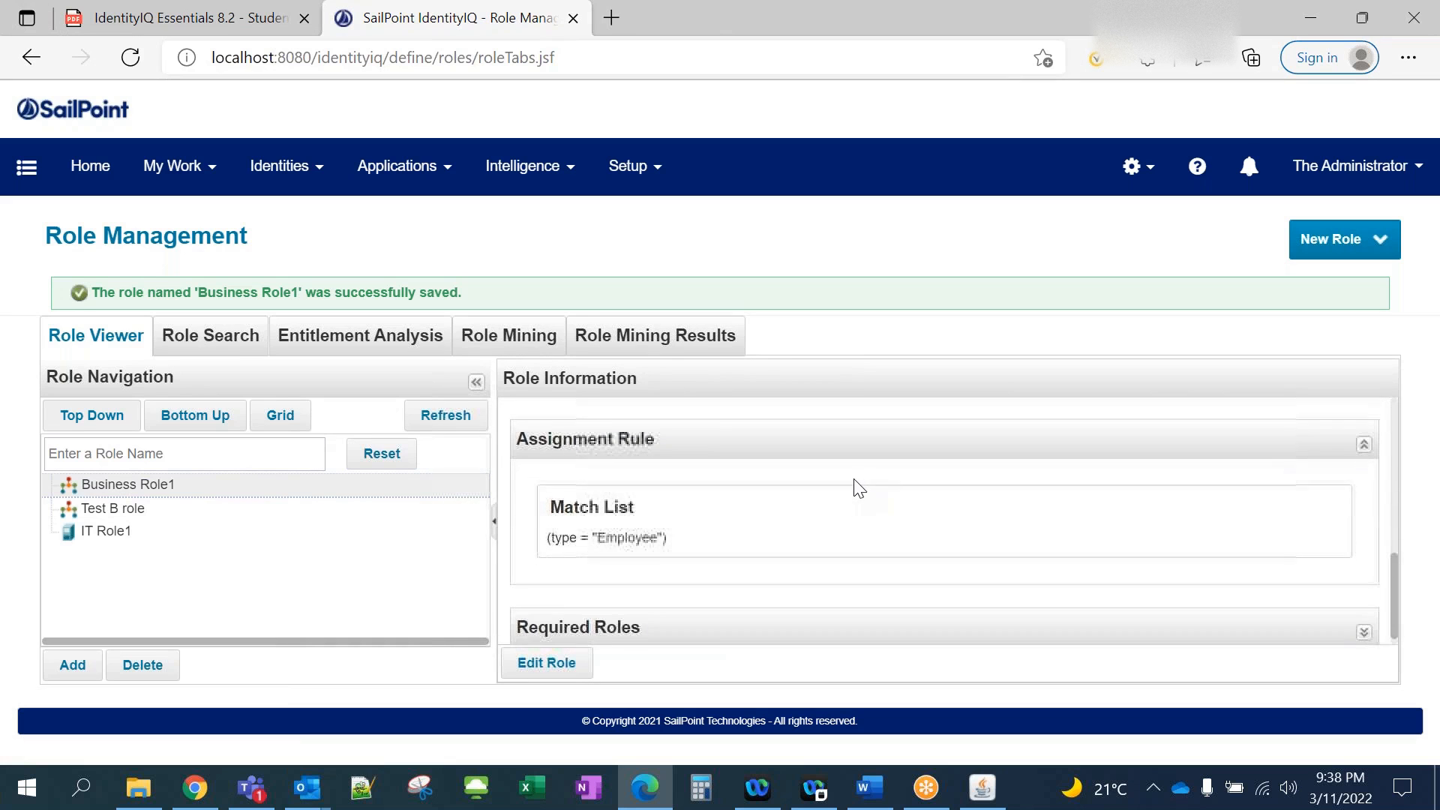
click(1363, 614)
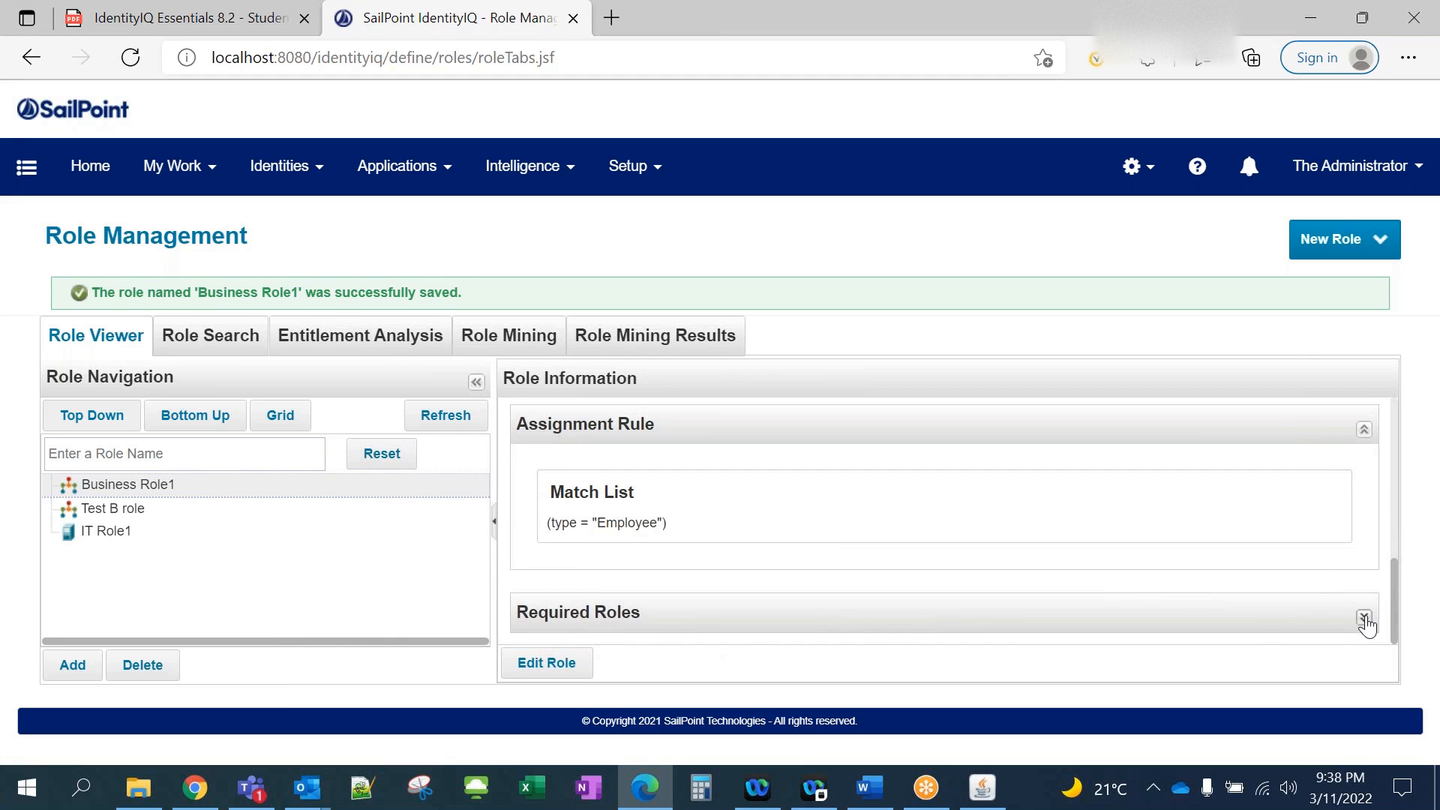
scroll(1125, 600, down, 2)
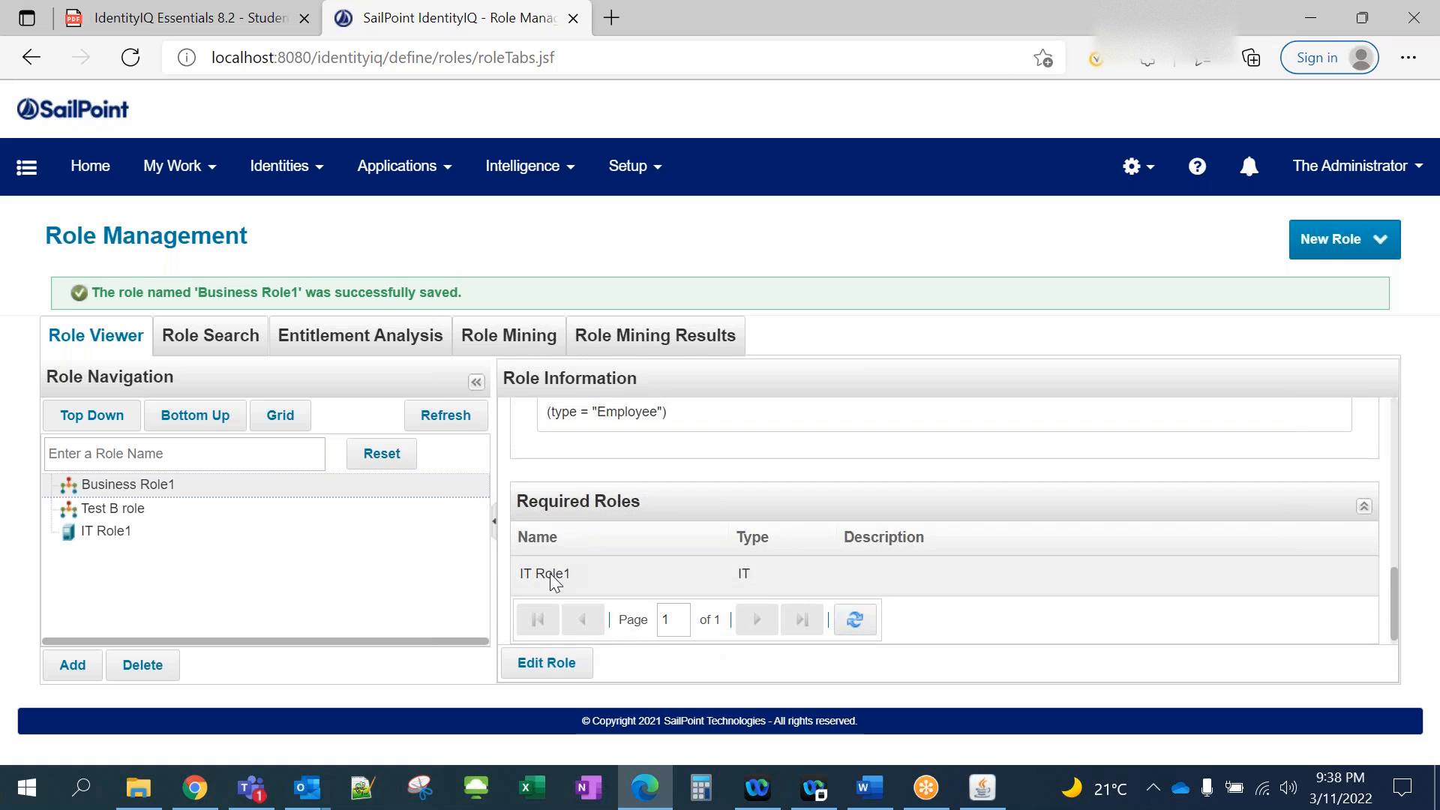
click(597, 575)
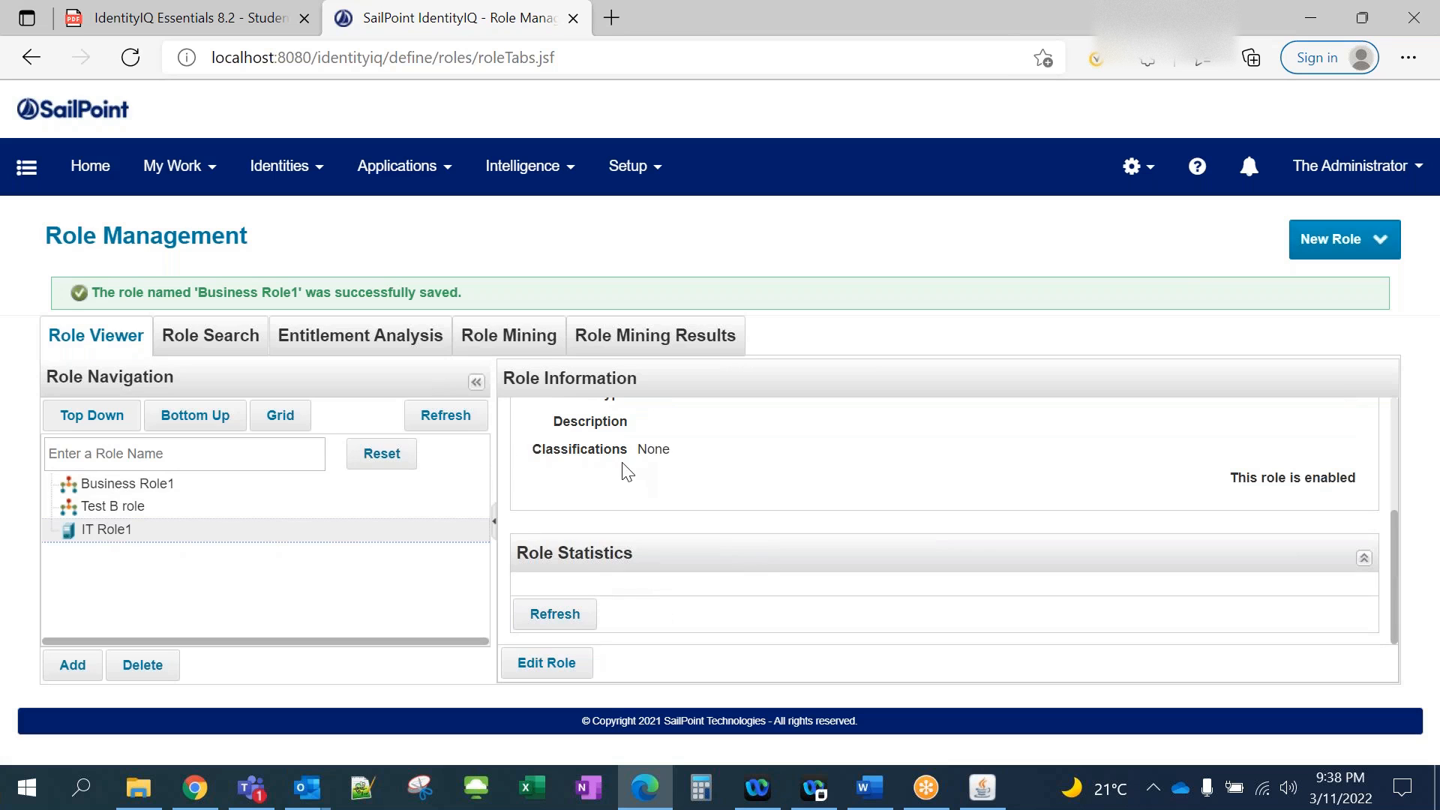
scroll(659, 511, up, 3)
scroll(661, 513, down, 1)
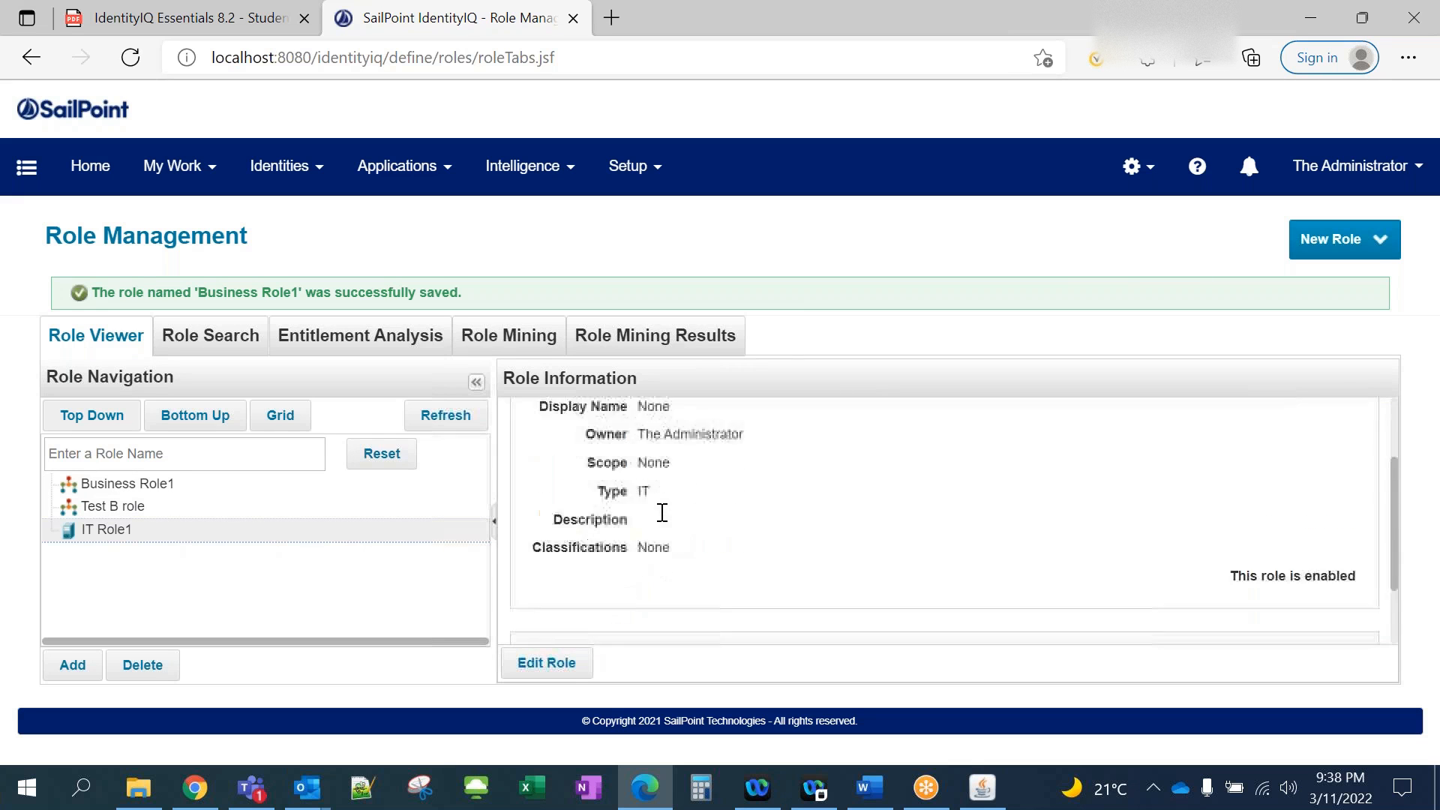
scroll(662, 513, down, 2)
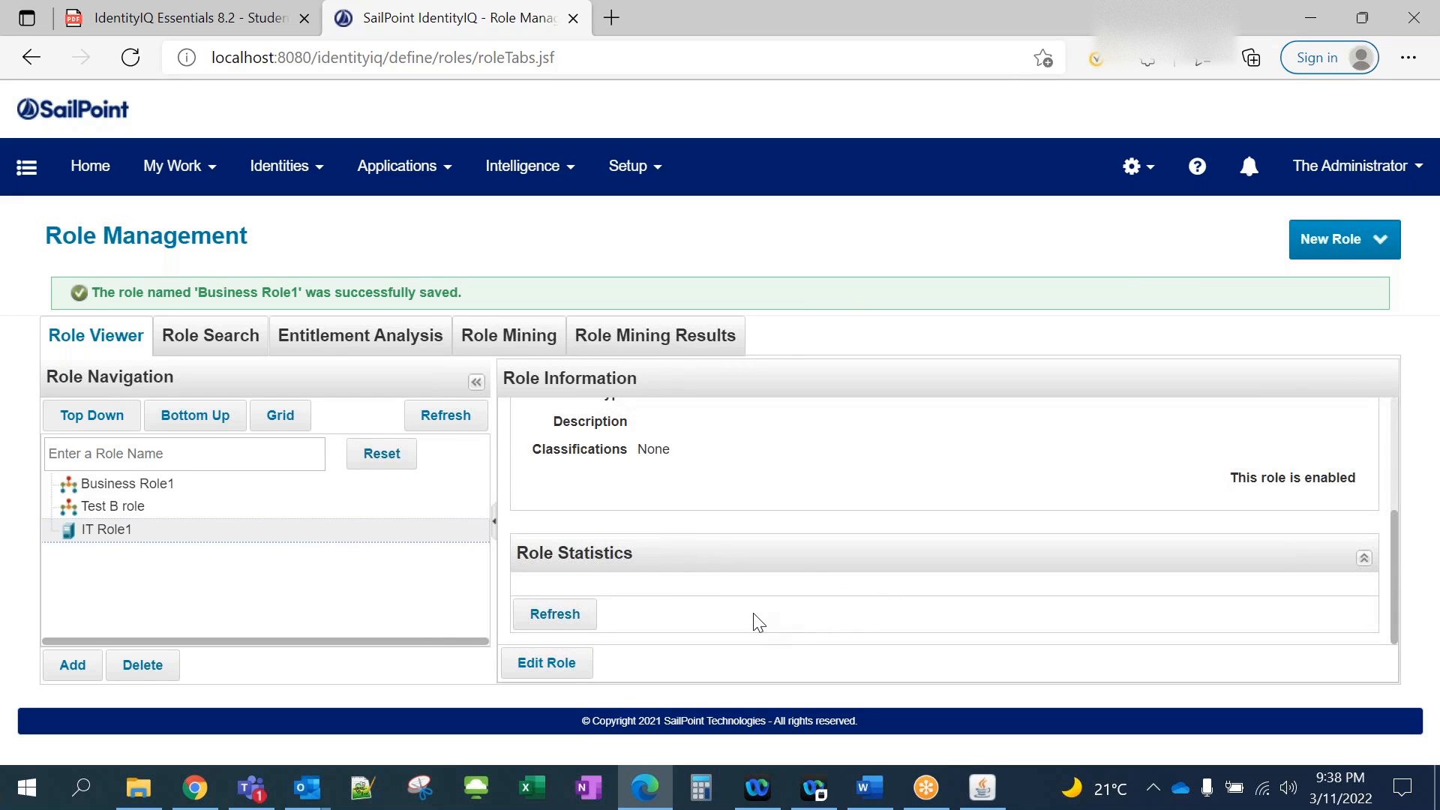
Open IT Role1 for editing at its entitlements section.
click(550, 663)
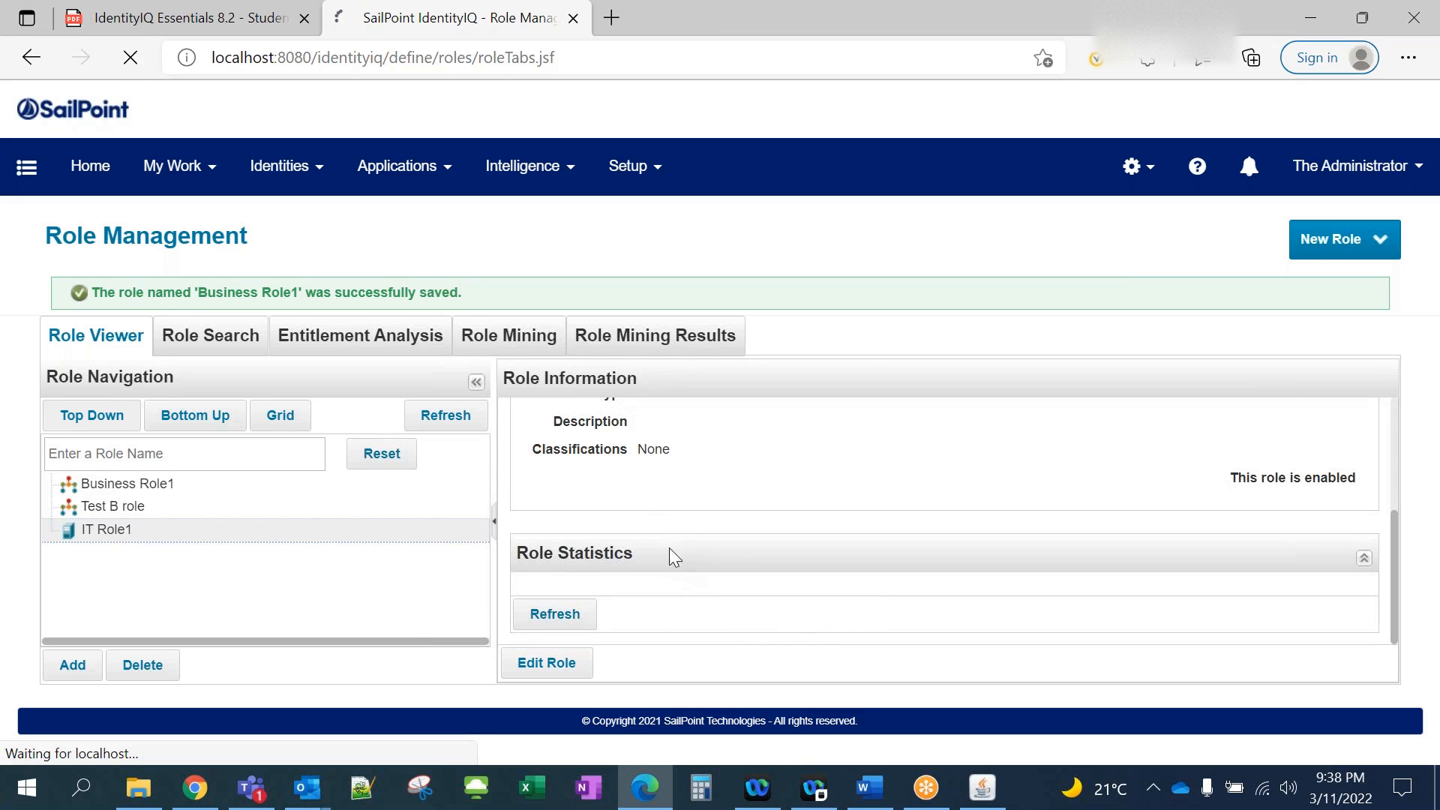
scroll(710, 431, down, 8)
scroll(422, 440, down, 8)
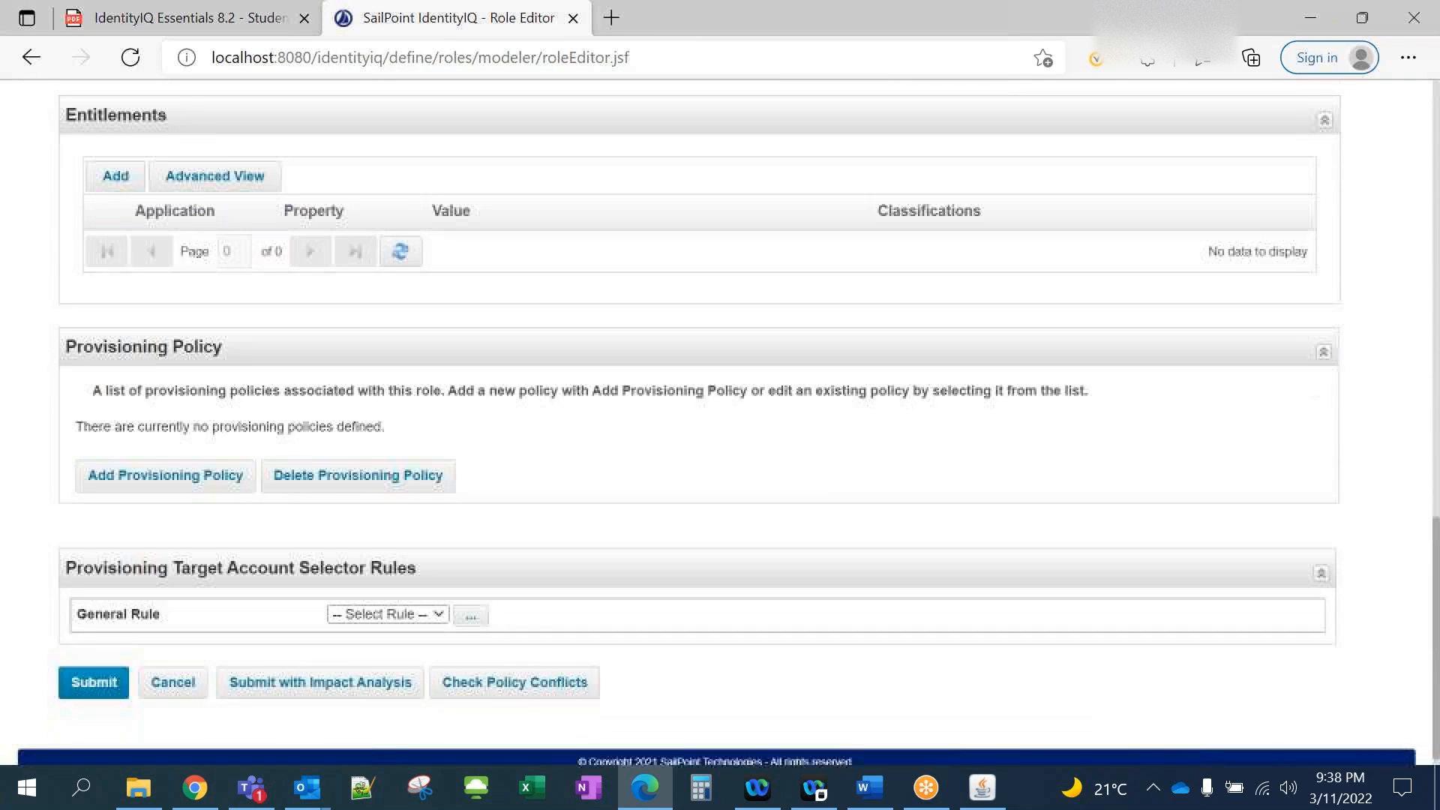
scroll(422, 441, up, 2)
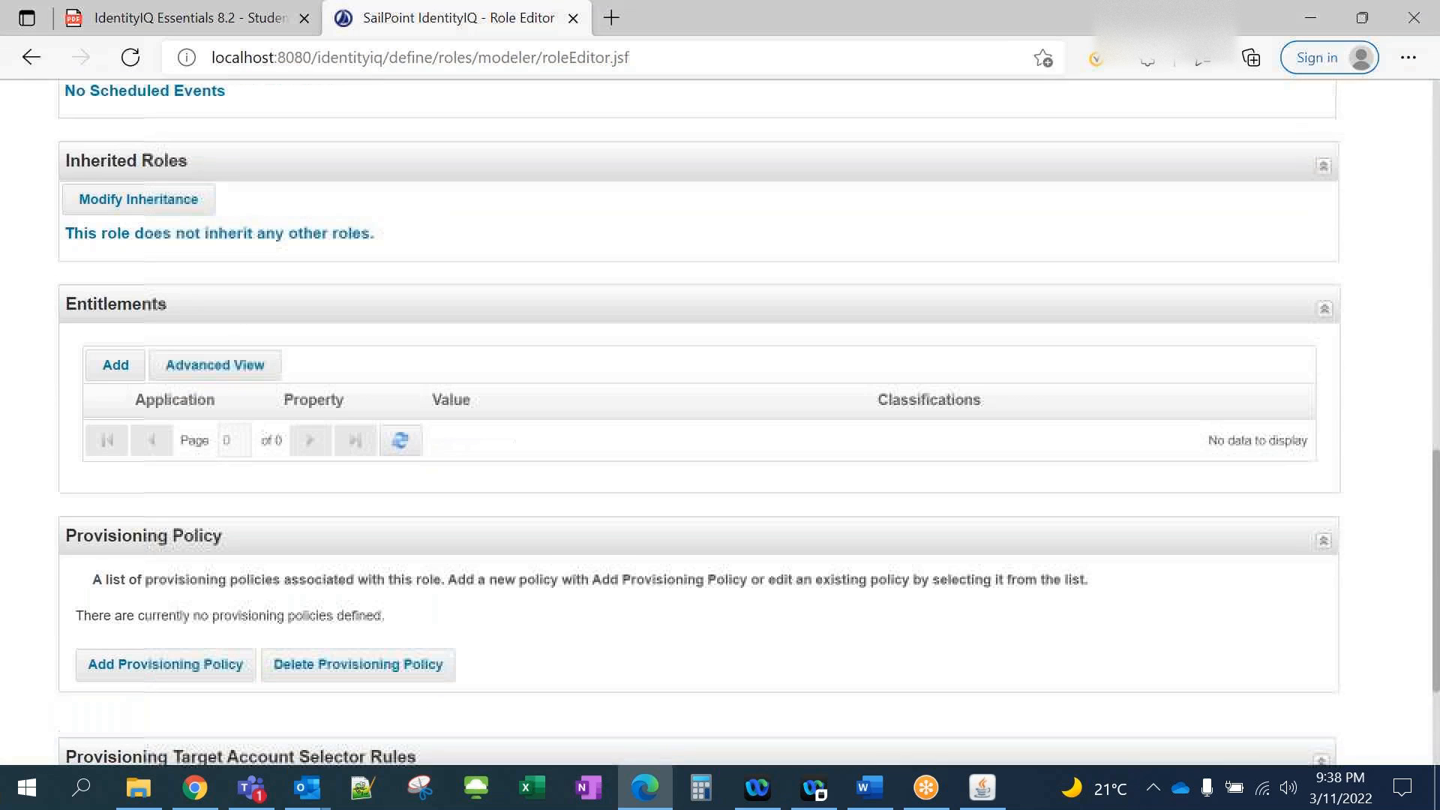
Try to add an entitlement from the HR Employees application to IT Role1, and cancel the entitlement dialog.
click(101, 366)
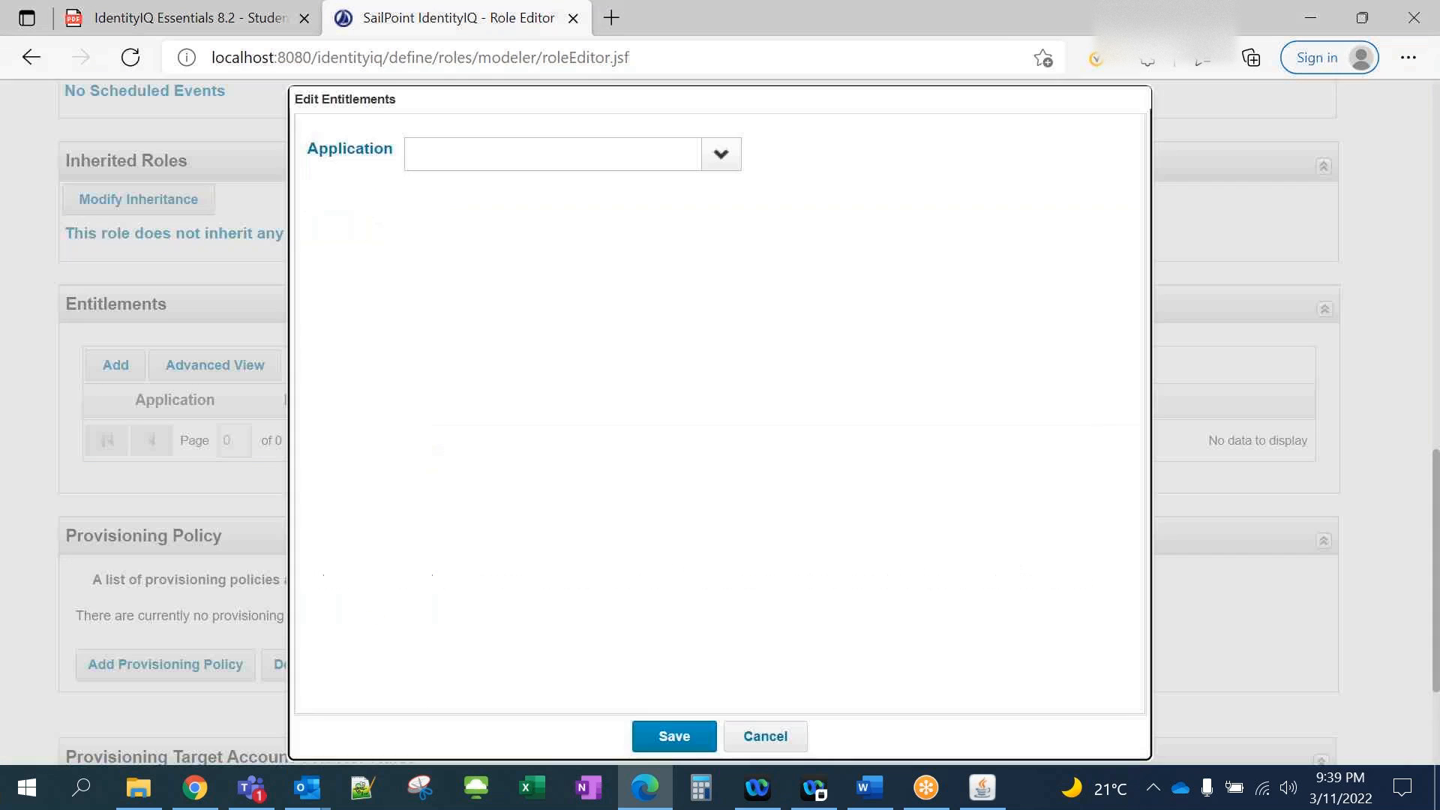
click(722, 154)
click(548, 187)
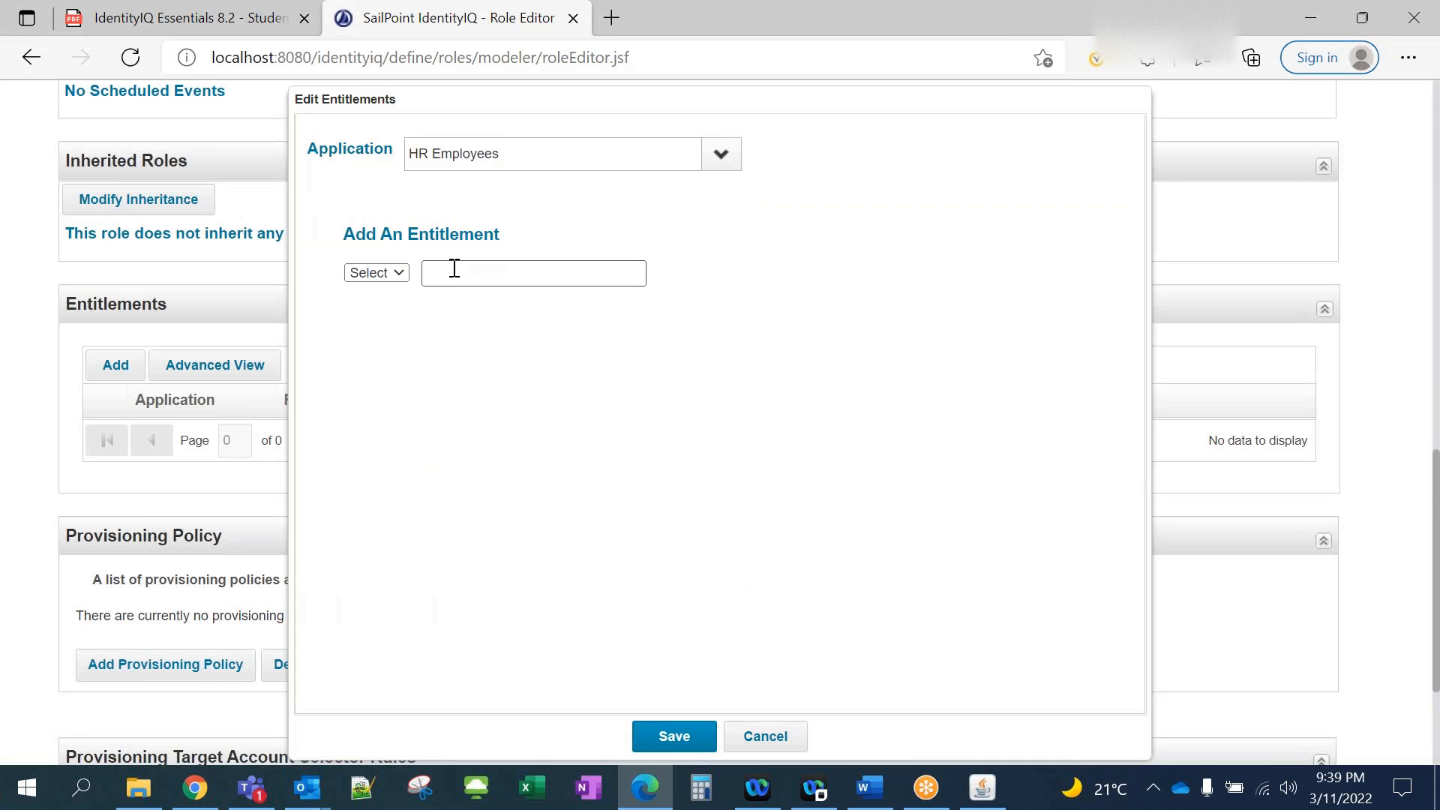
click(387, 278)
click(466, 275)
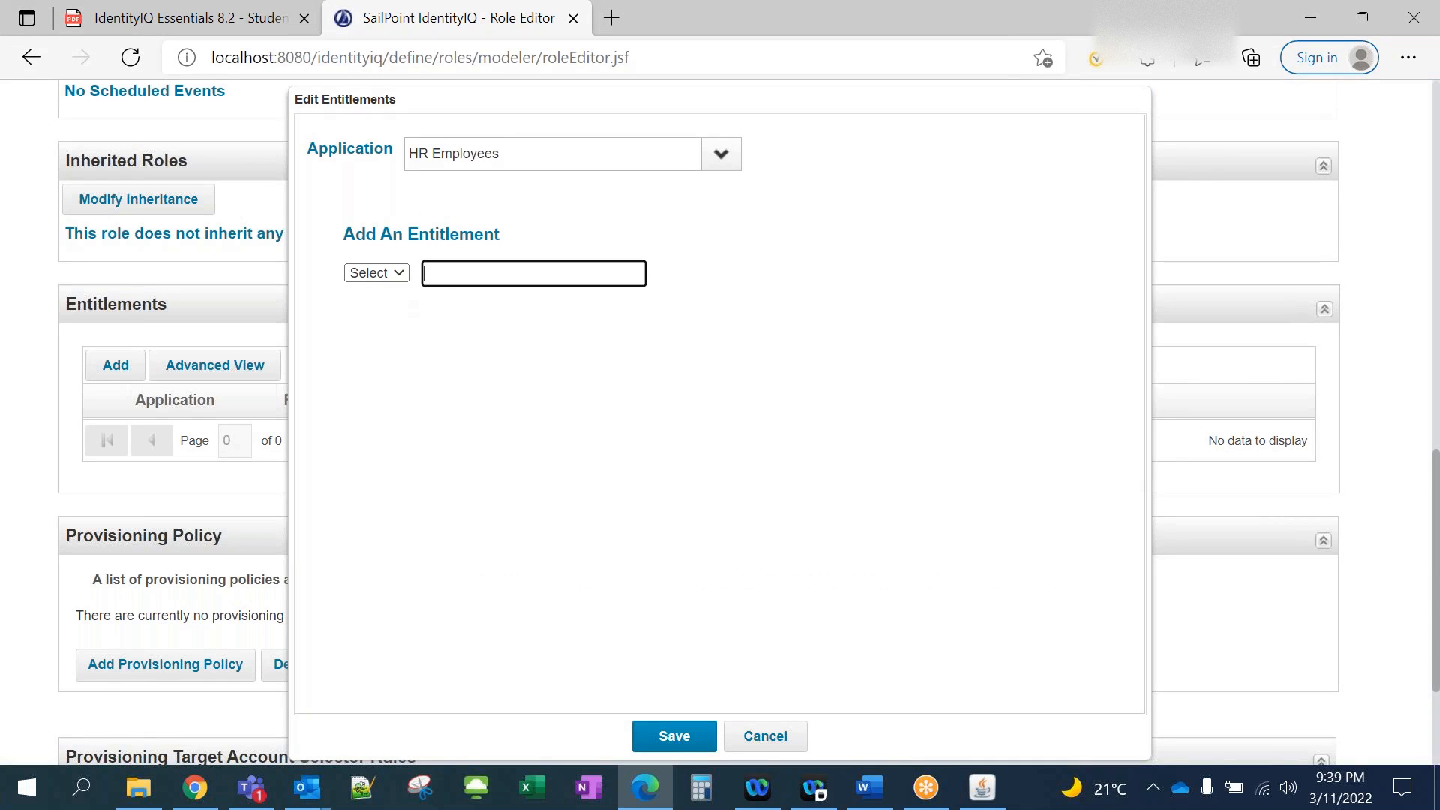
click(750, 741)
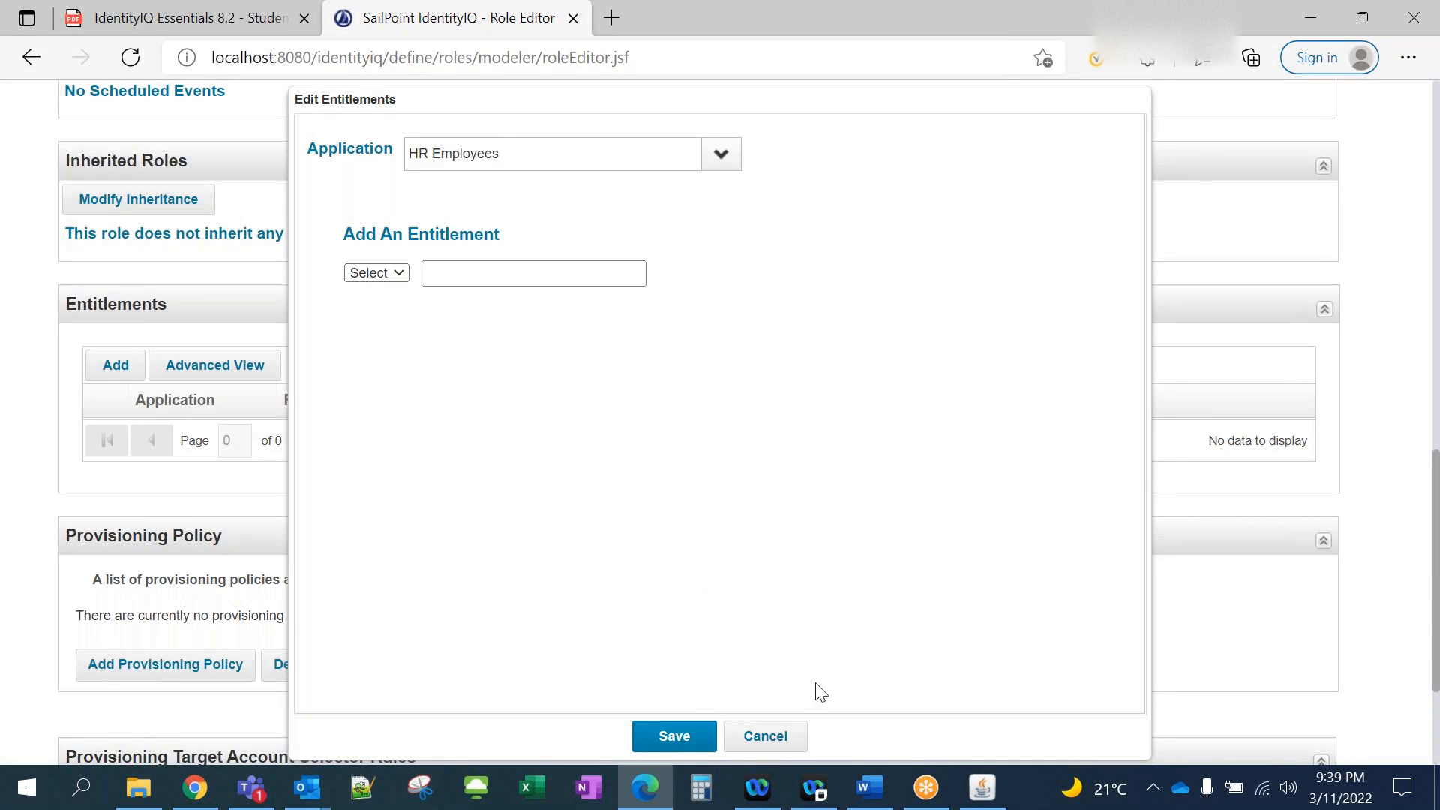
Cancel the editing of IT Role1 and open the Entitlement Catalog.
scroll(472, 619, down, 3)
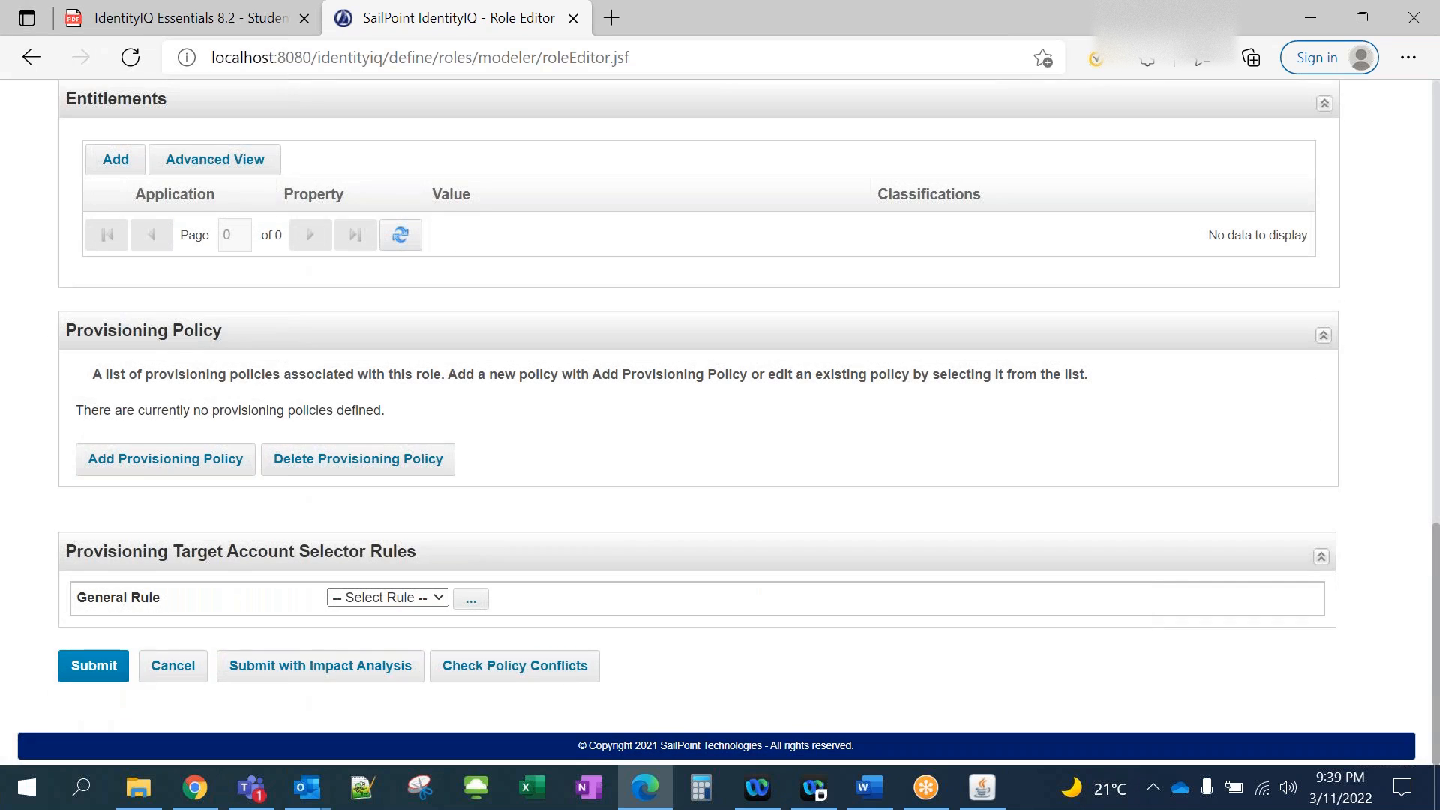
click(172, 665)
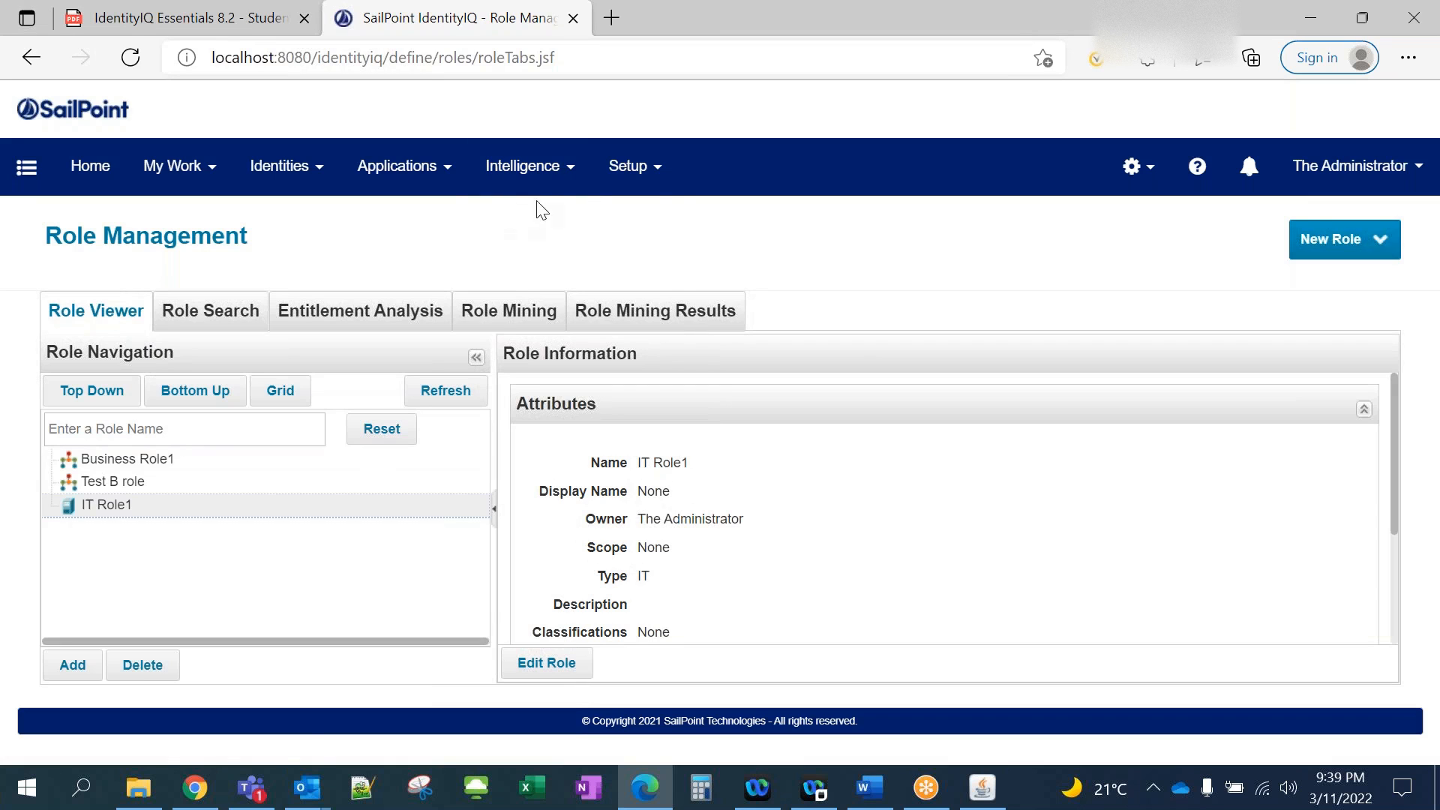
click(562, 189)
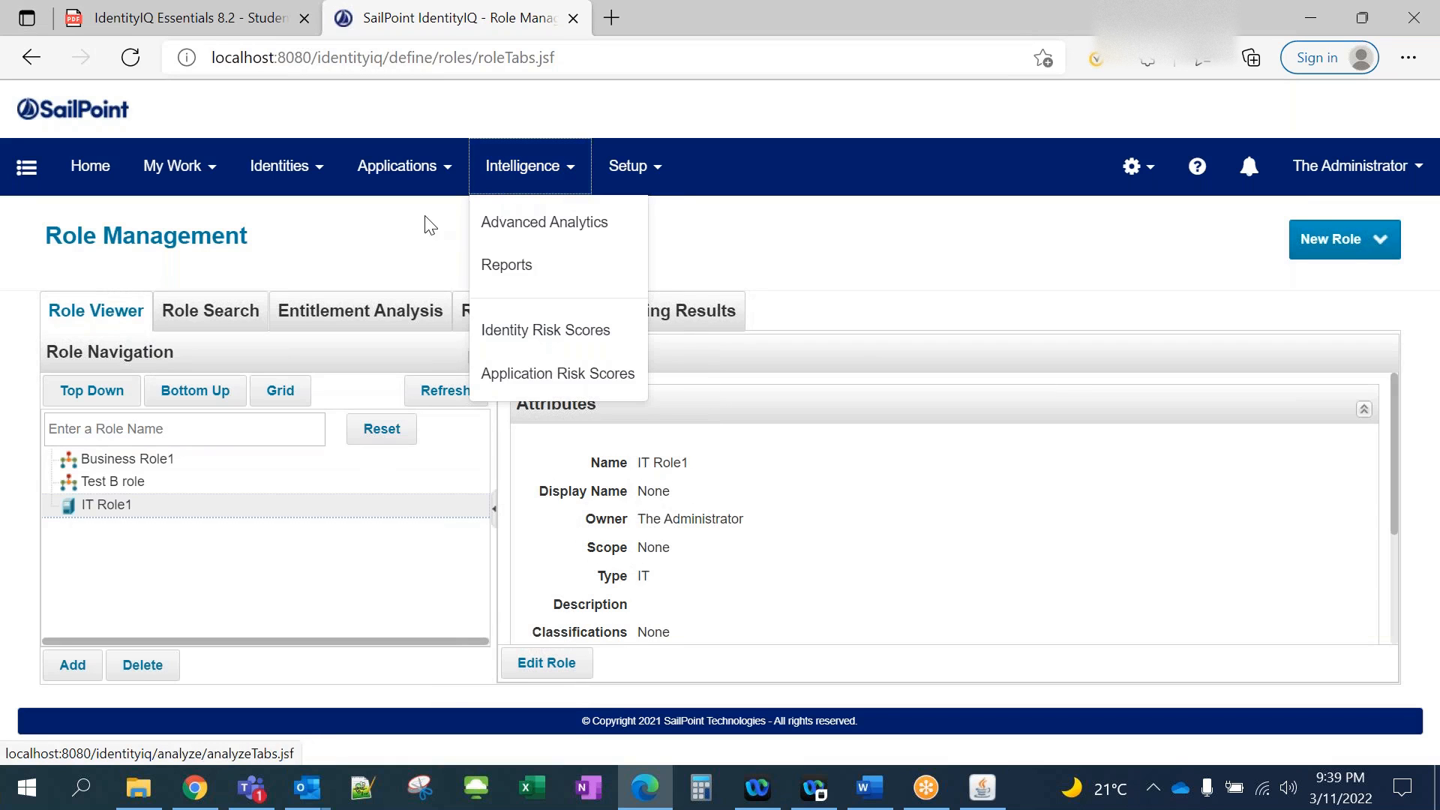
click(443, 177)
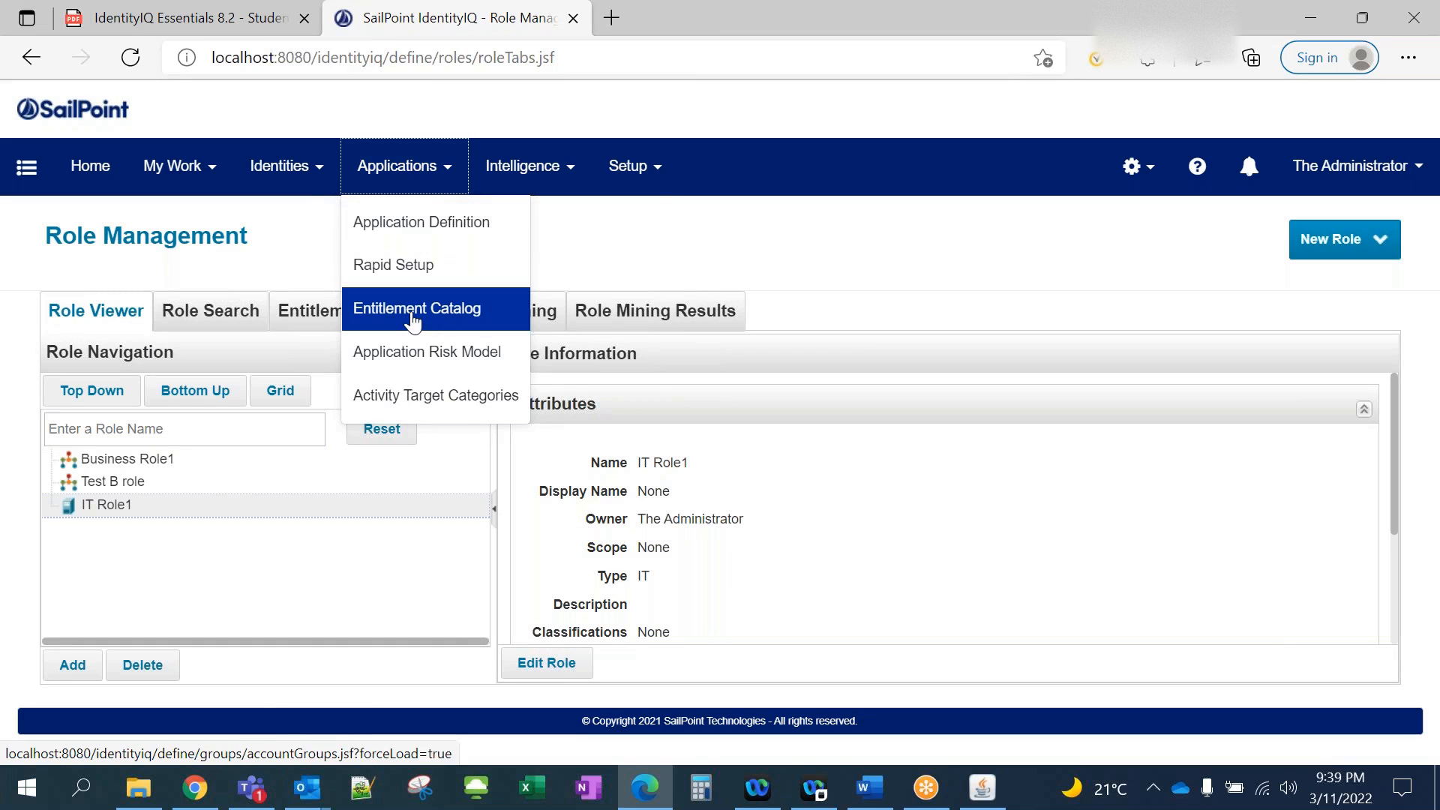
click(413, 319)
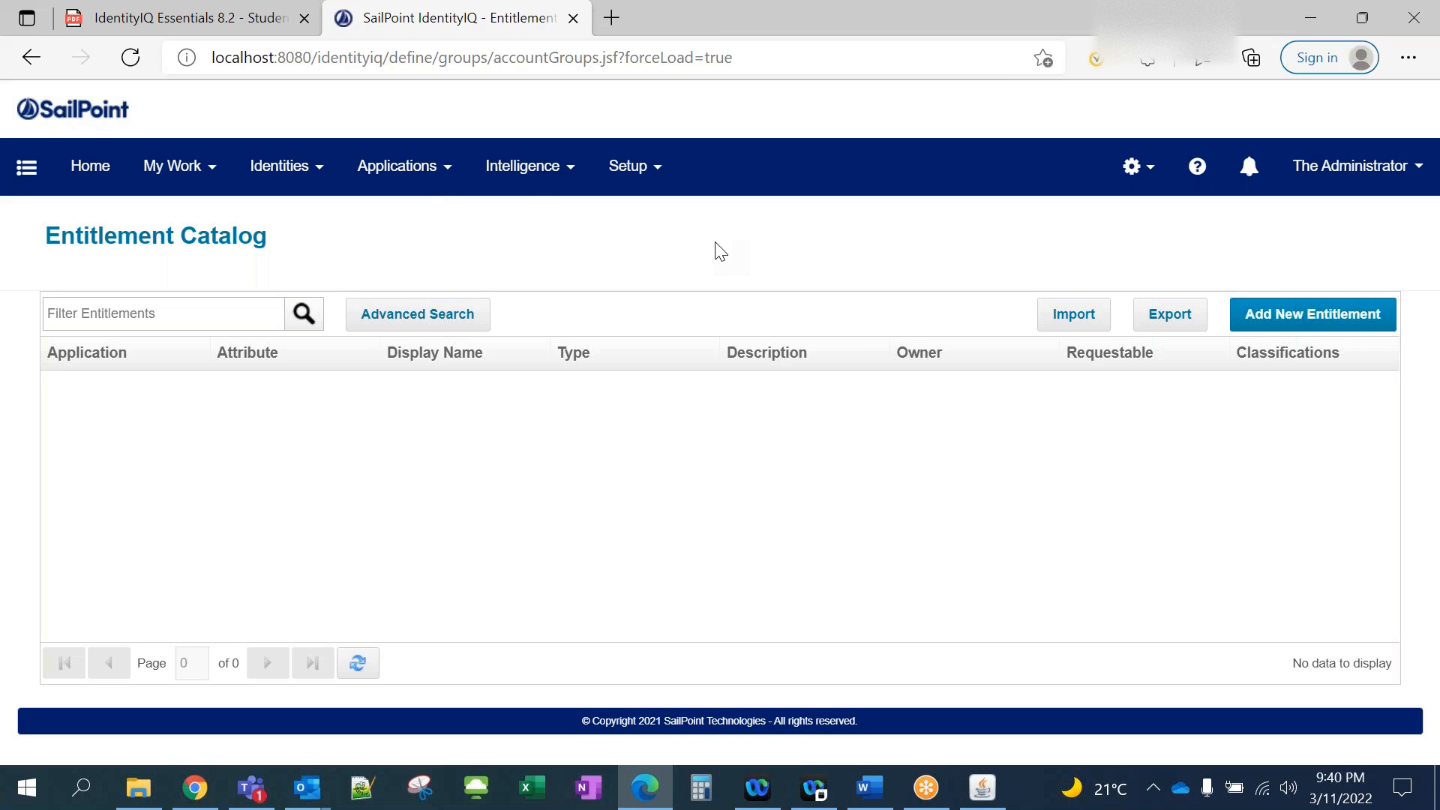
View the list of defined applications and return to the Entitlement Catalog.
click(429, 171)
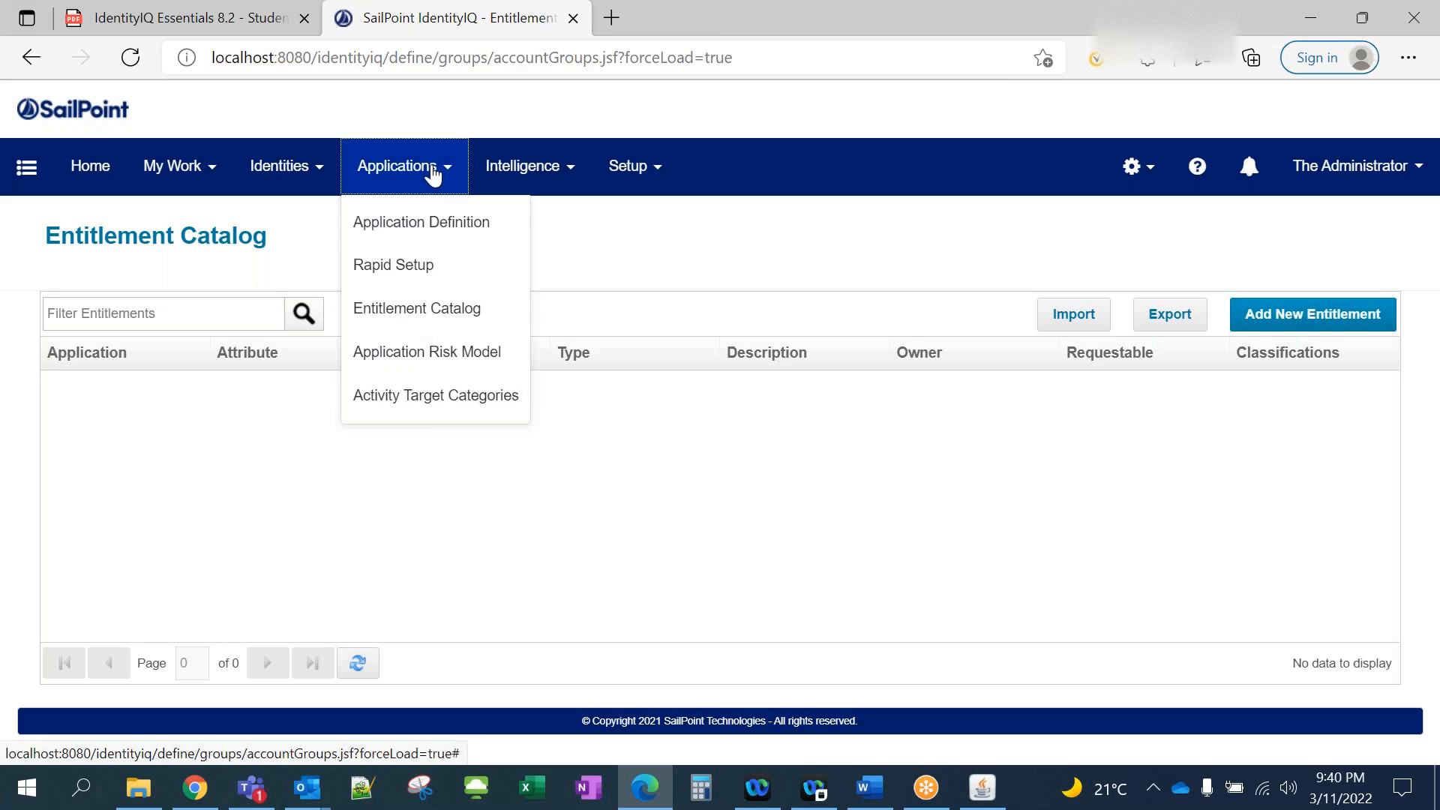
click(443, 230)
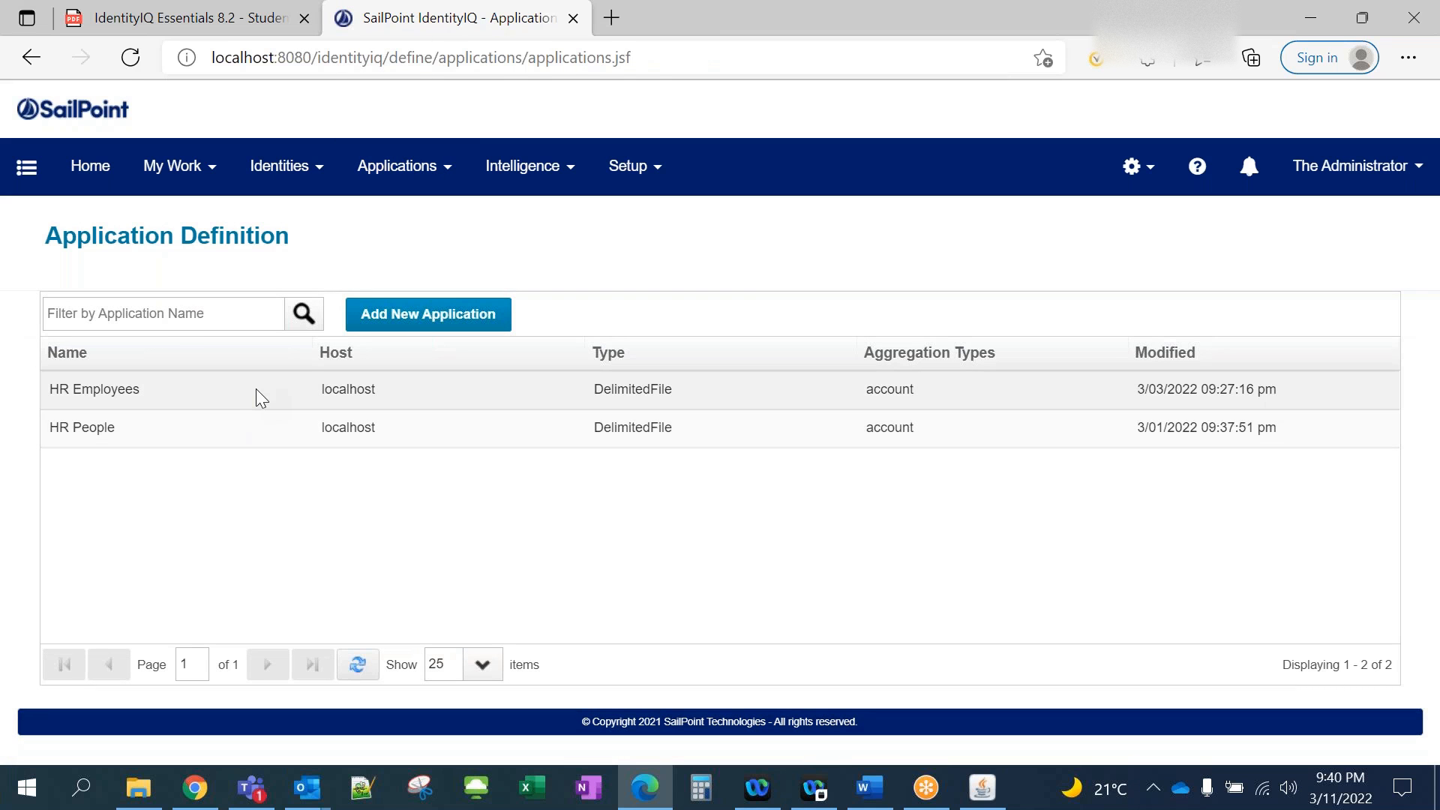
click(444, 186)
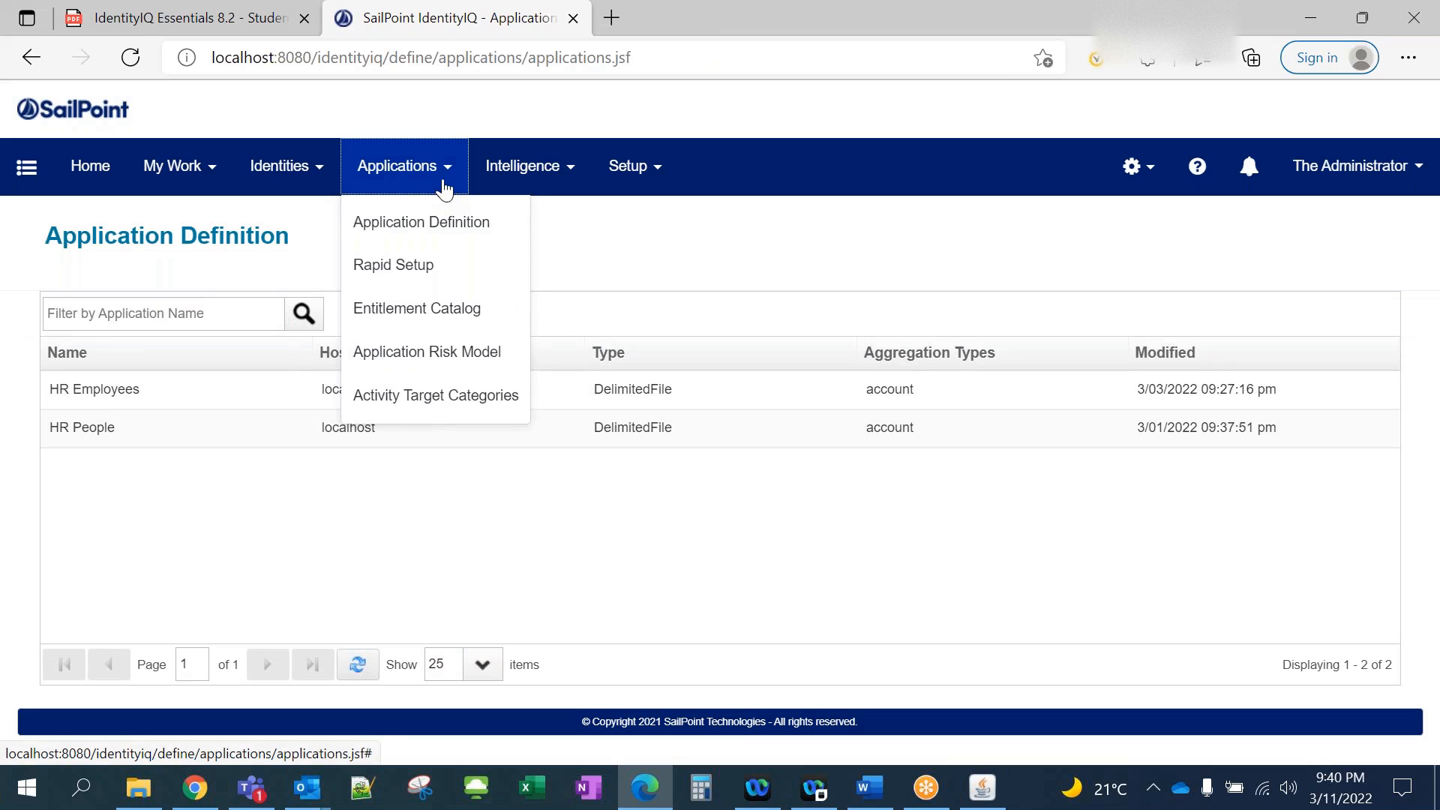
click(604, 234)
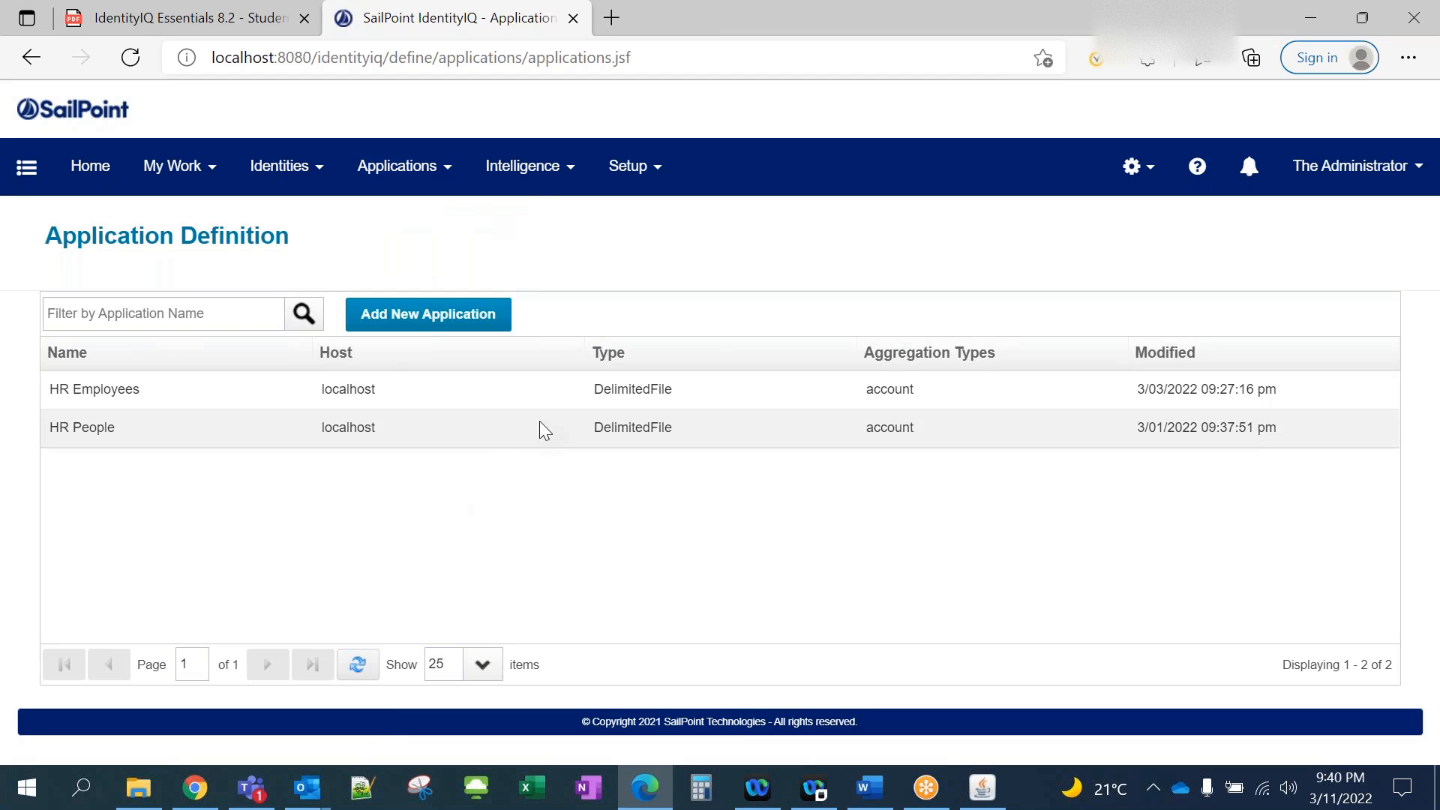
click(1134, 166)
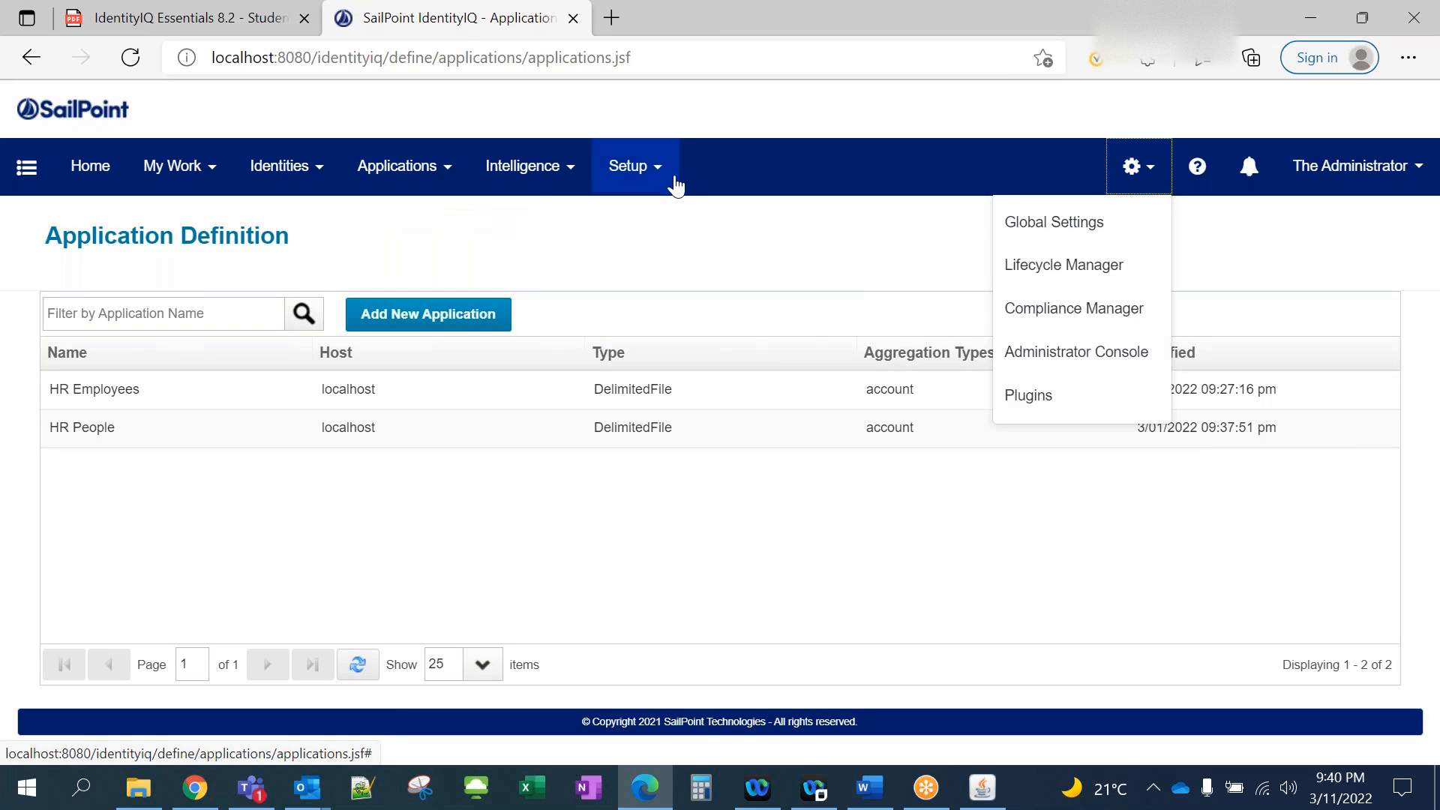
click(452, 177)
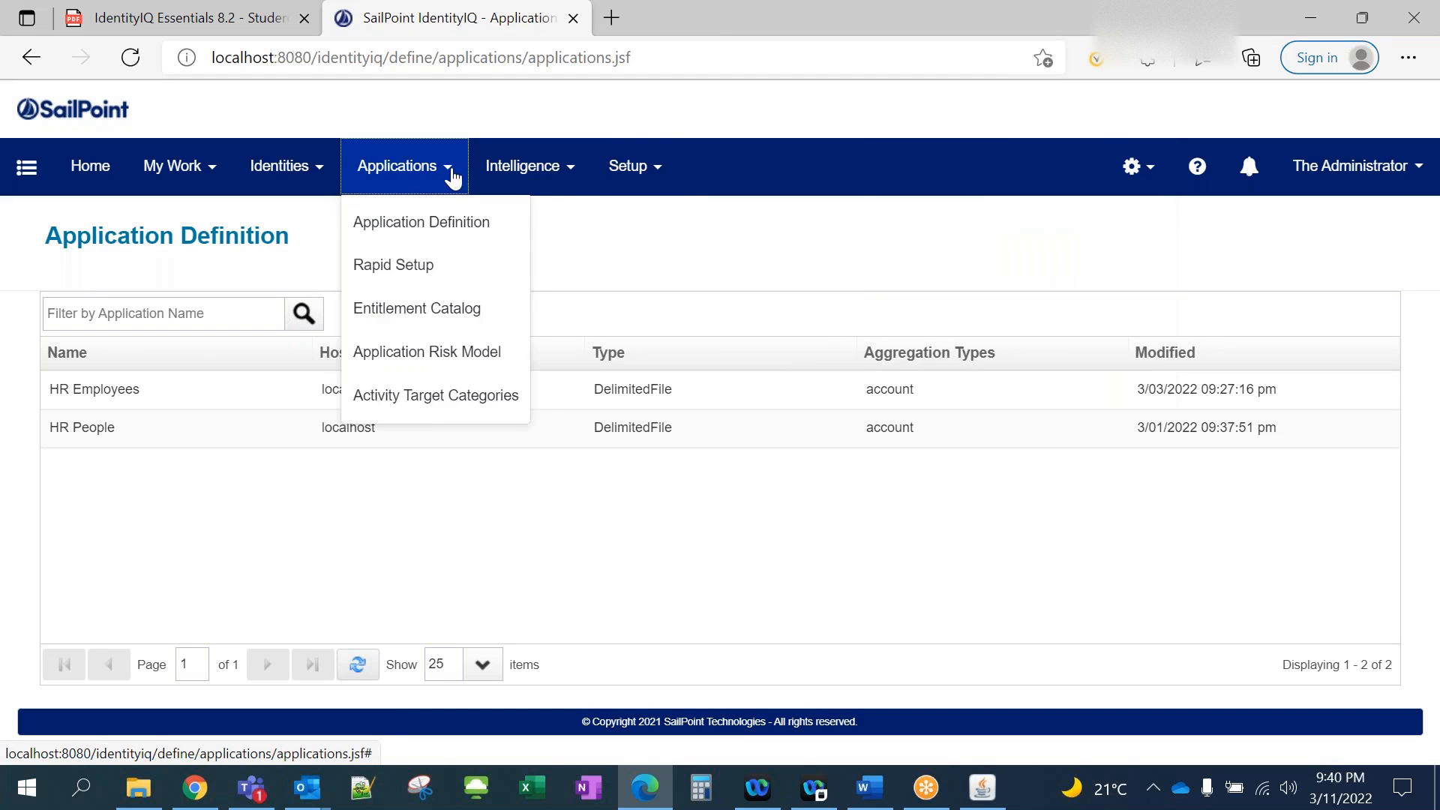
click(420, 304)
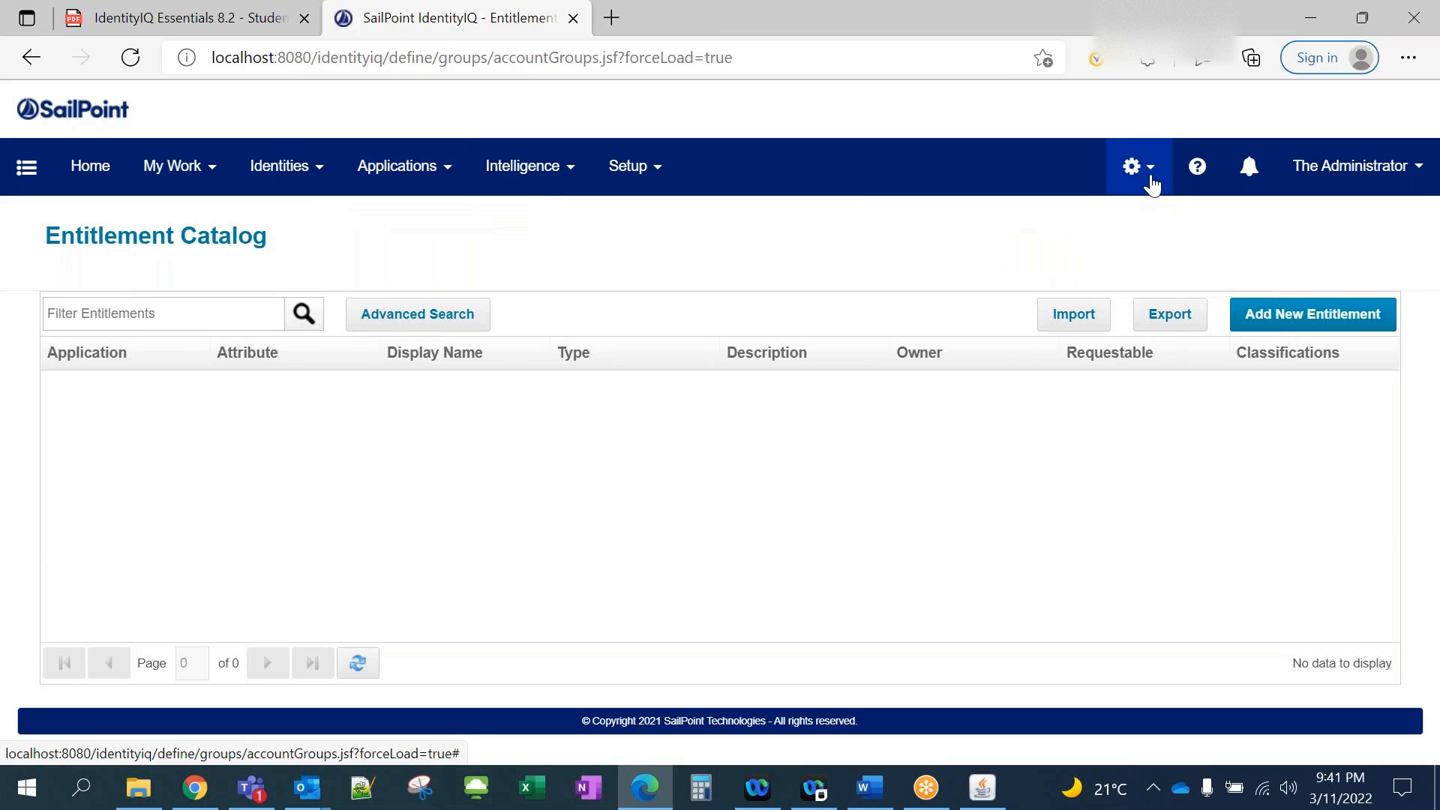
Start a new Account Group Aggregation task and check which applications it offers to scan.
click(1151, 184)
click(656, 180)
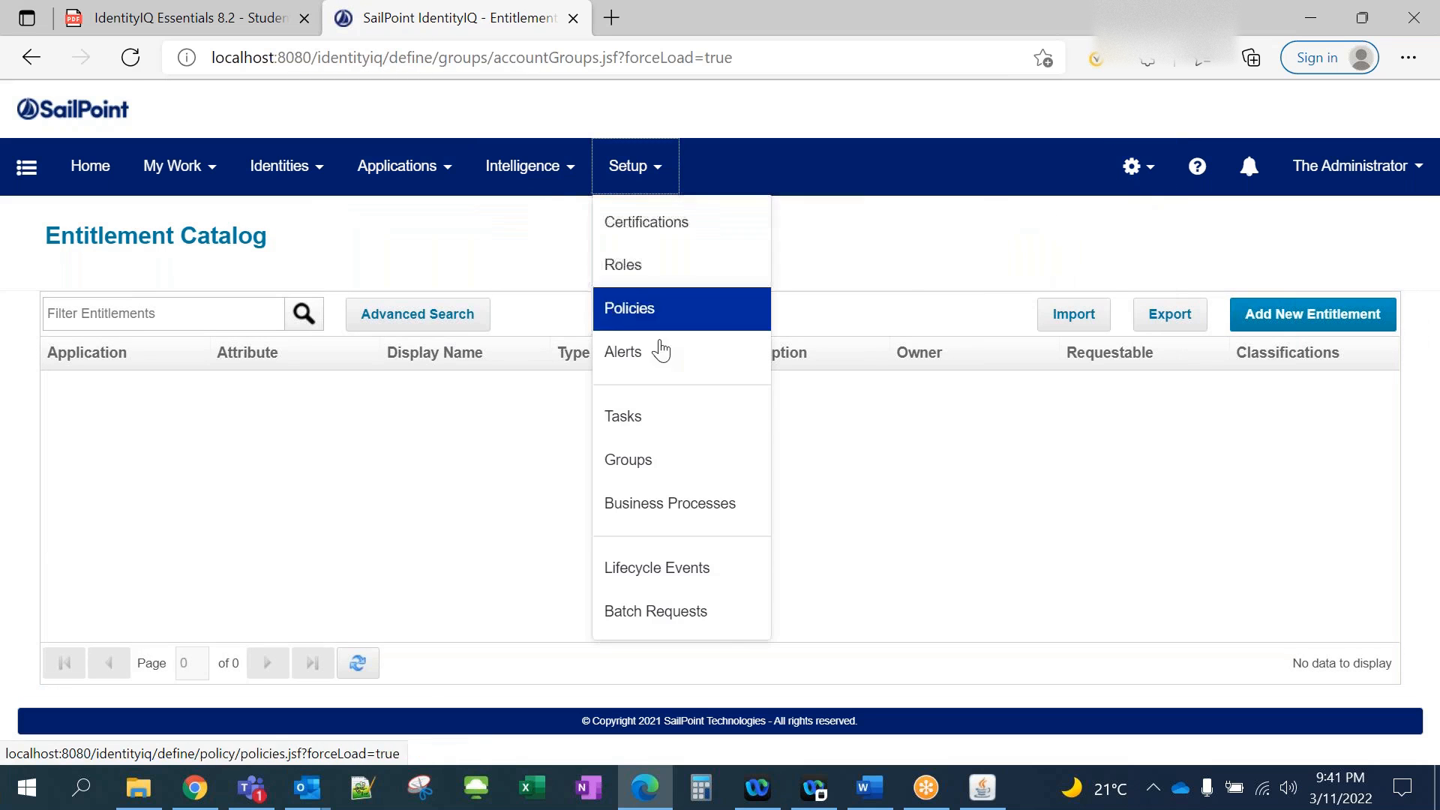
click(651, 416)
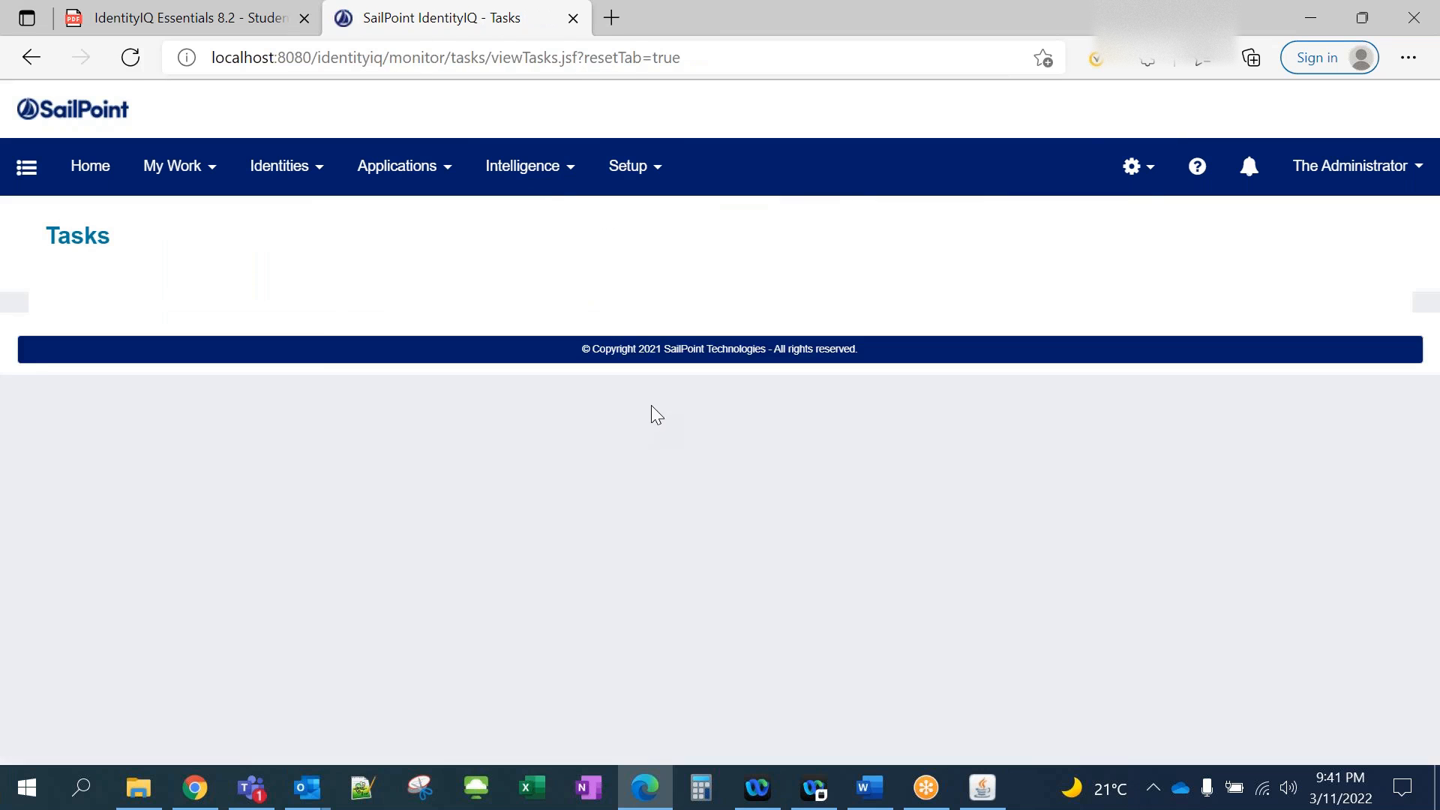
click(1346, 243)
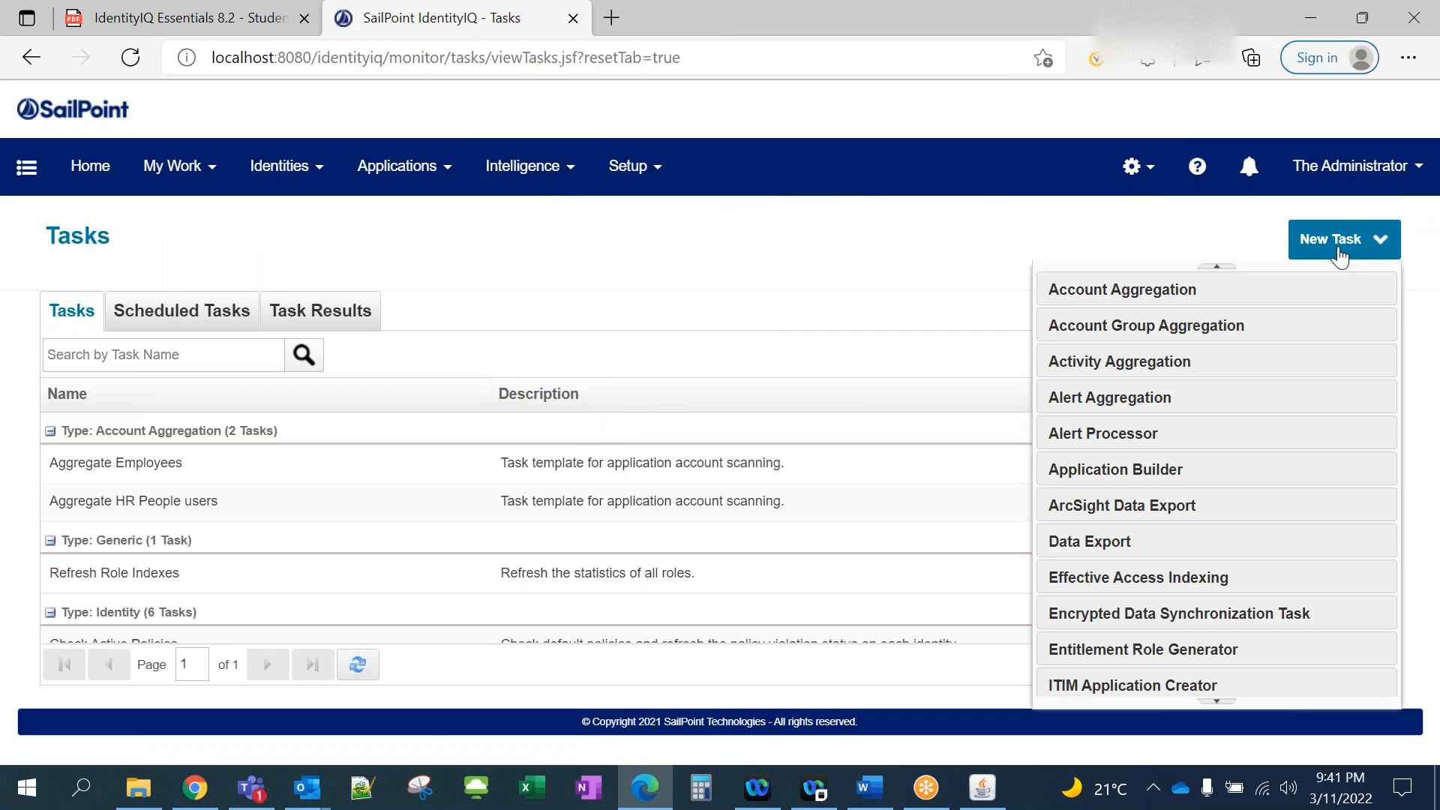
click(1186, 338)
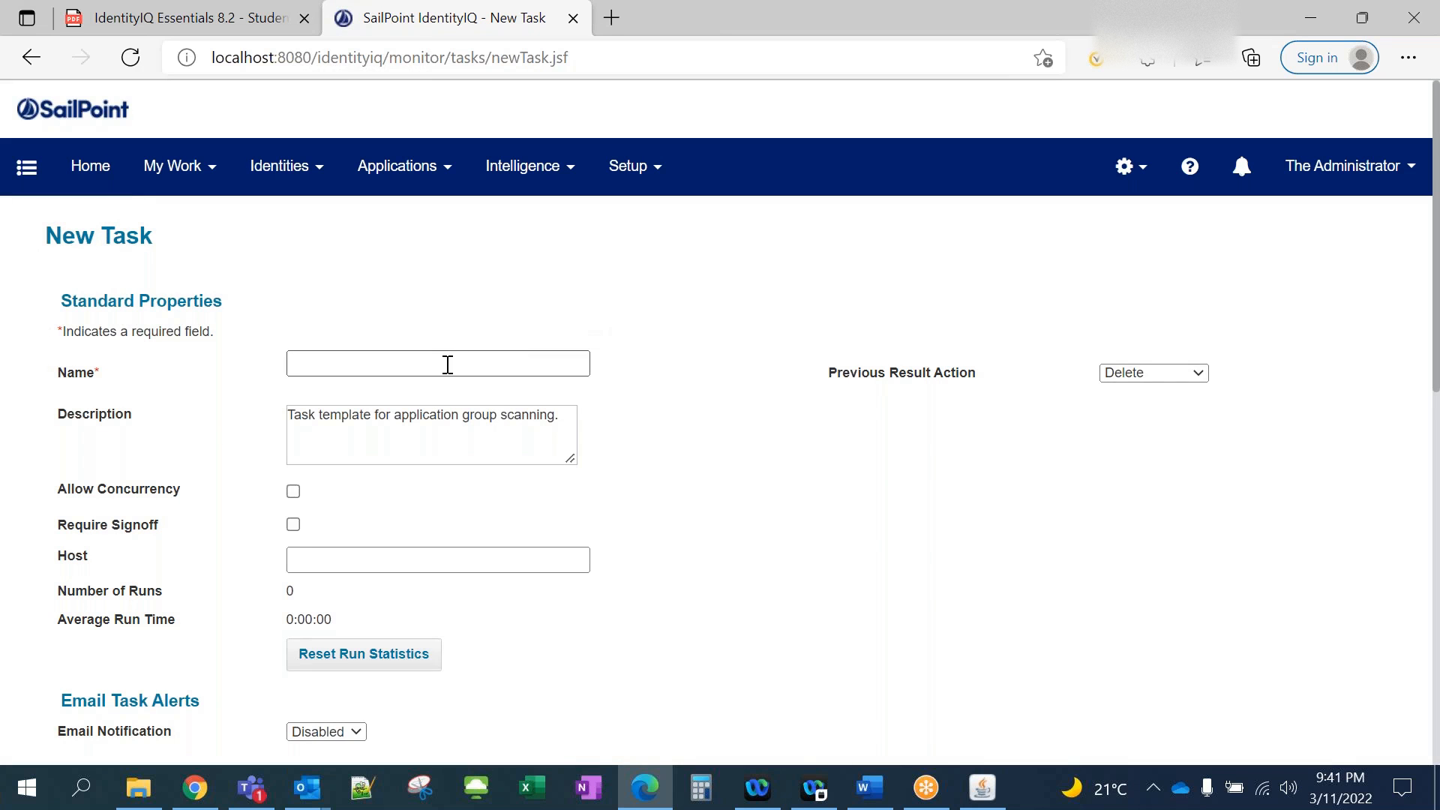
scroll(448, 364, down, 5)
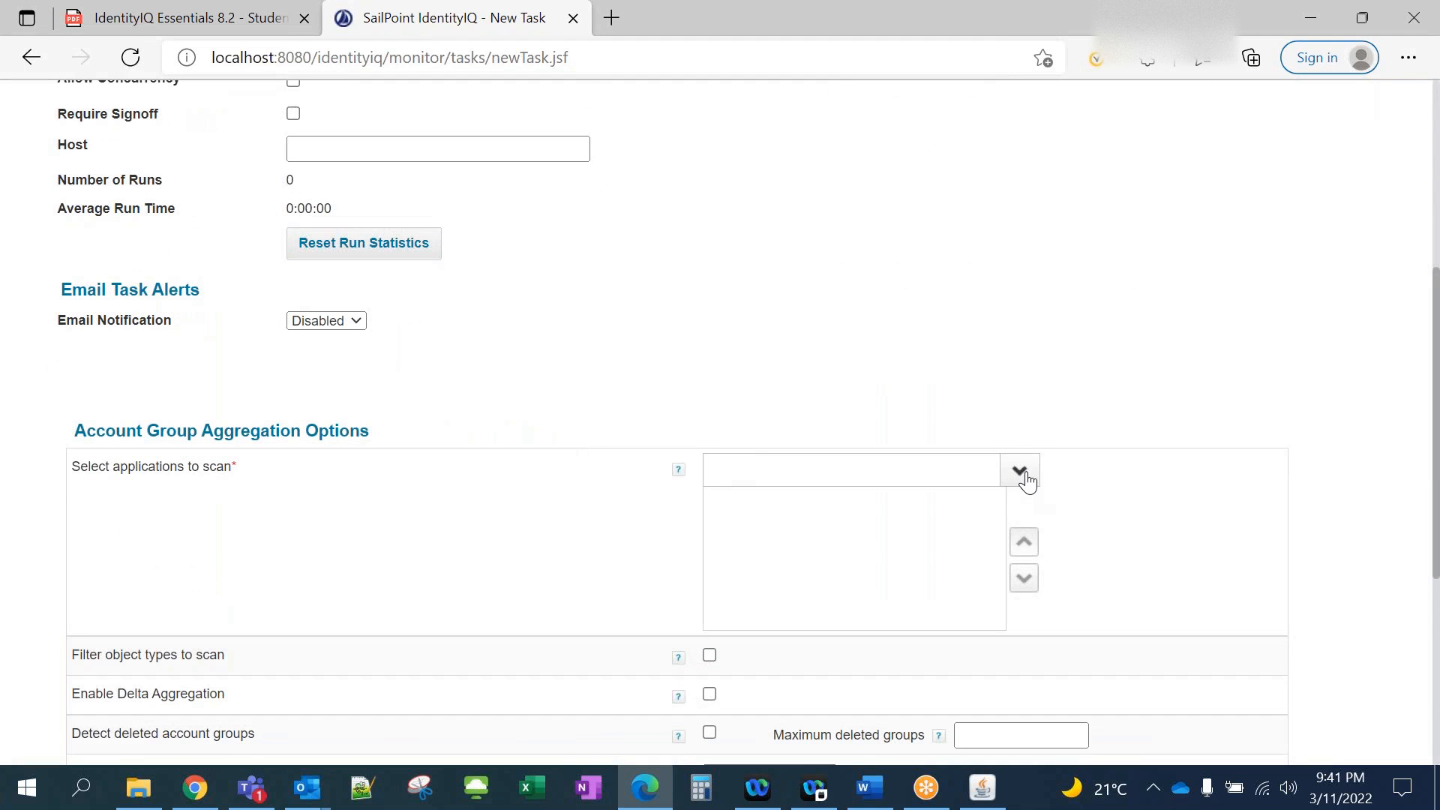
click(1021, 473)
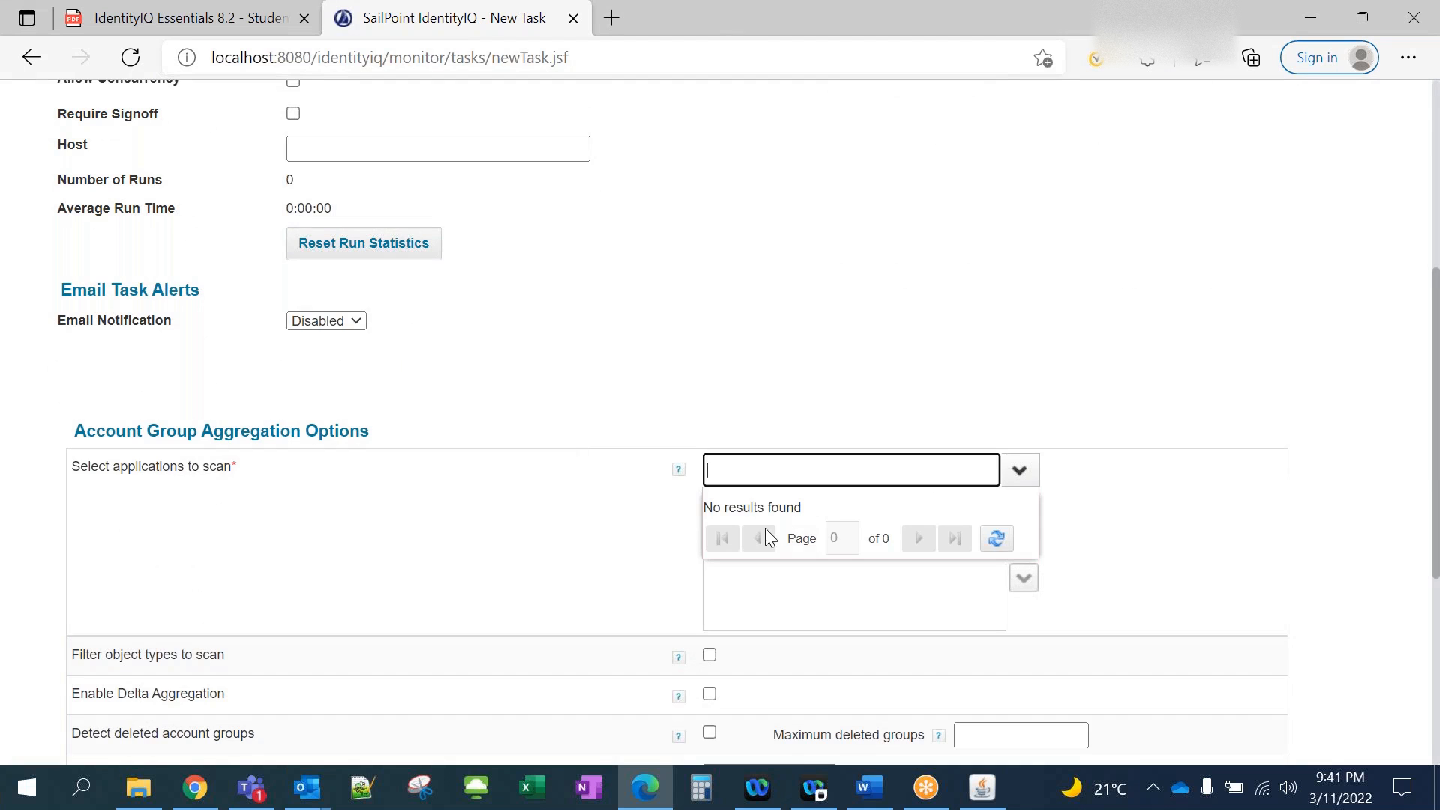
scroll(588, 443, up, 5)
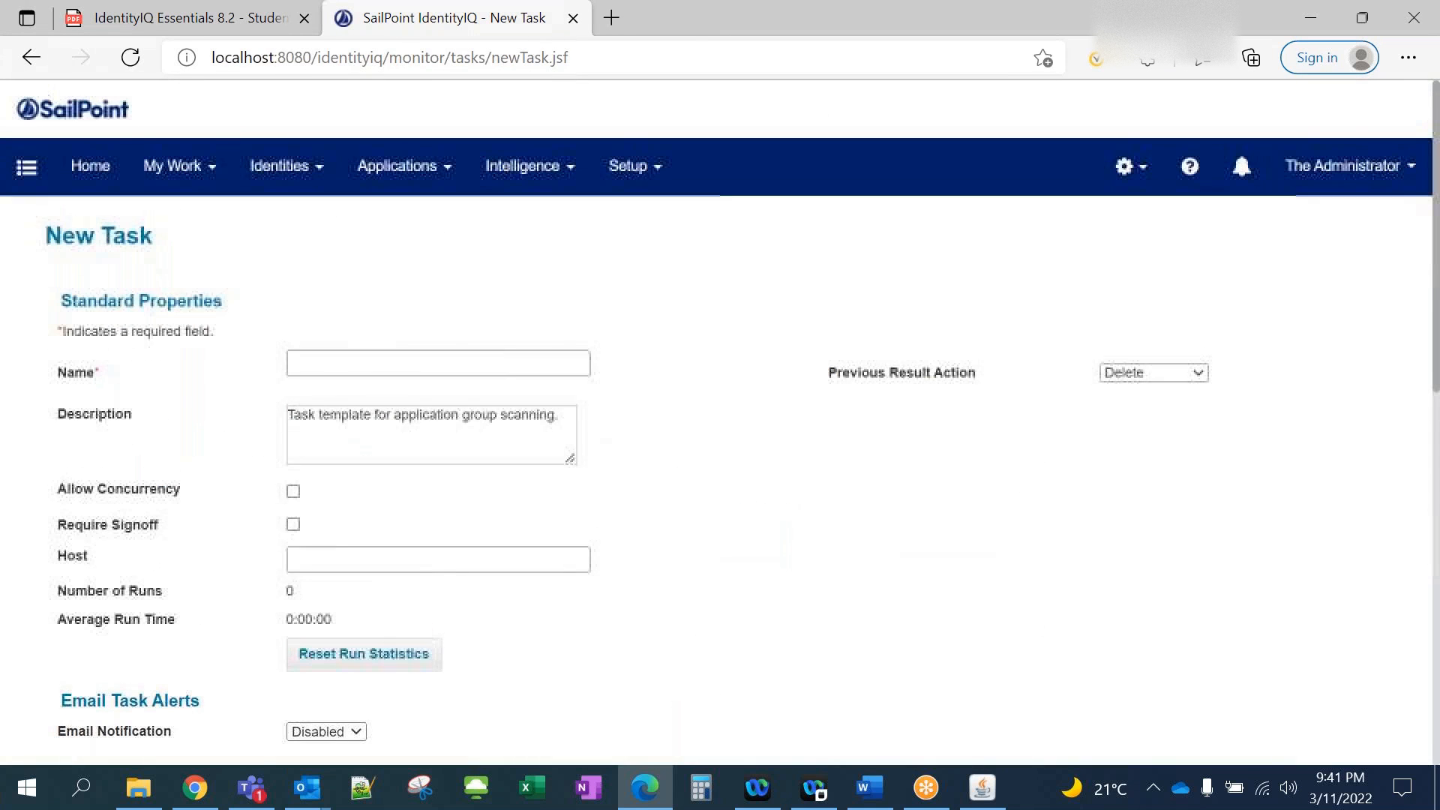
Name the aggregation task vhvh and try to select an application to scan.
click(377, 365)
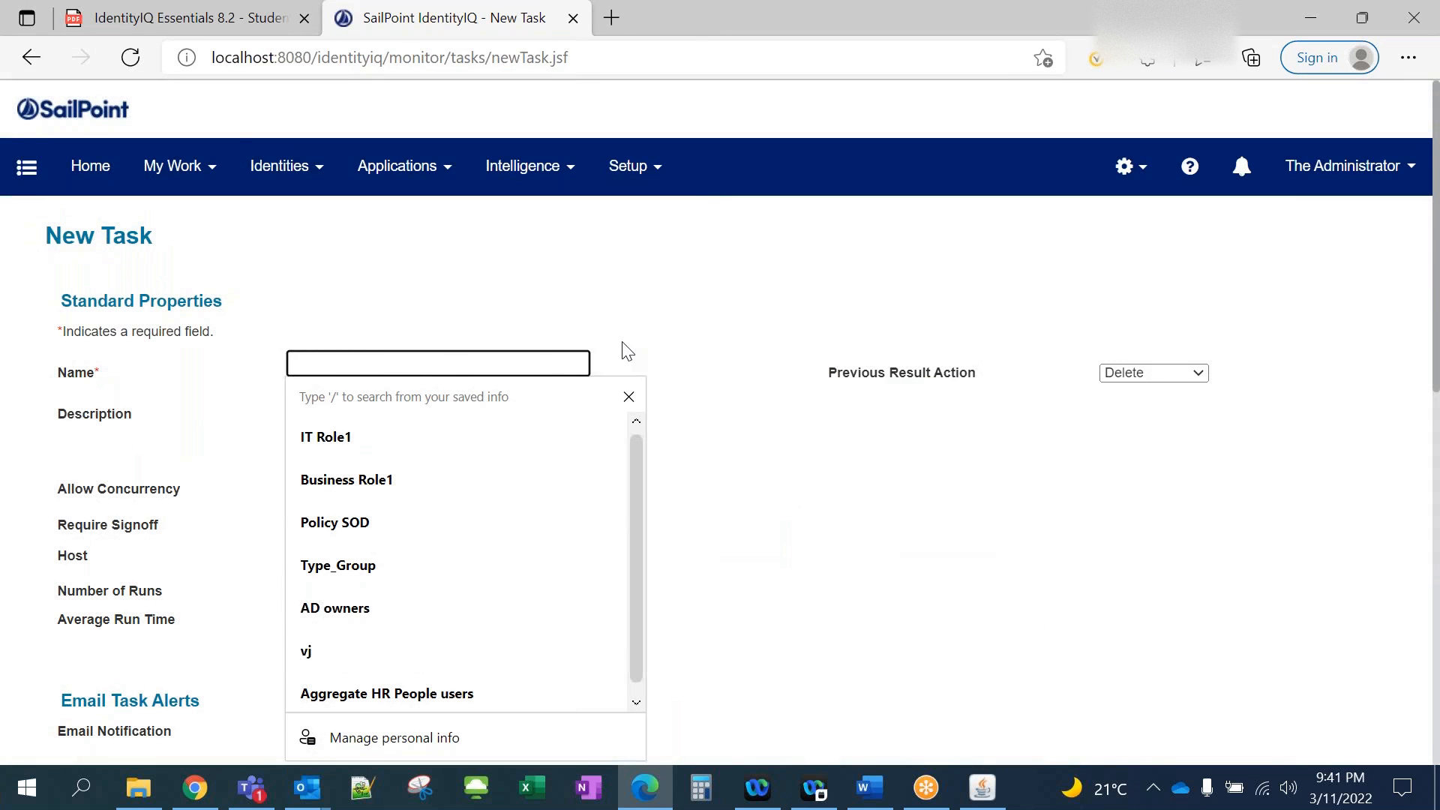
text(Vhvh)
click(645, 359)
scroll(672, 380, down, 4)
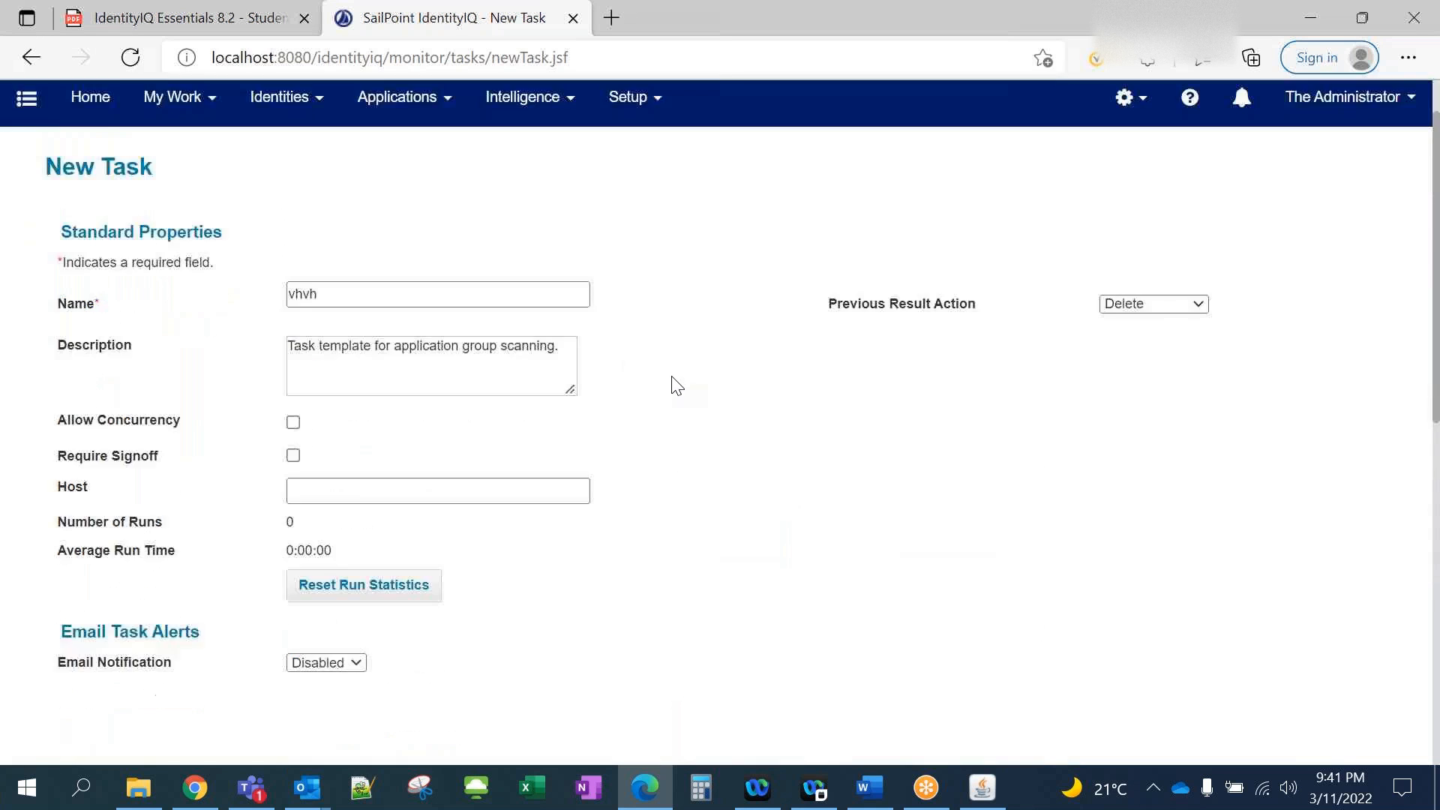
click(1032, 471)
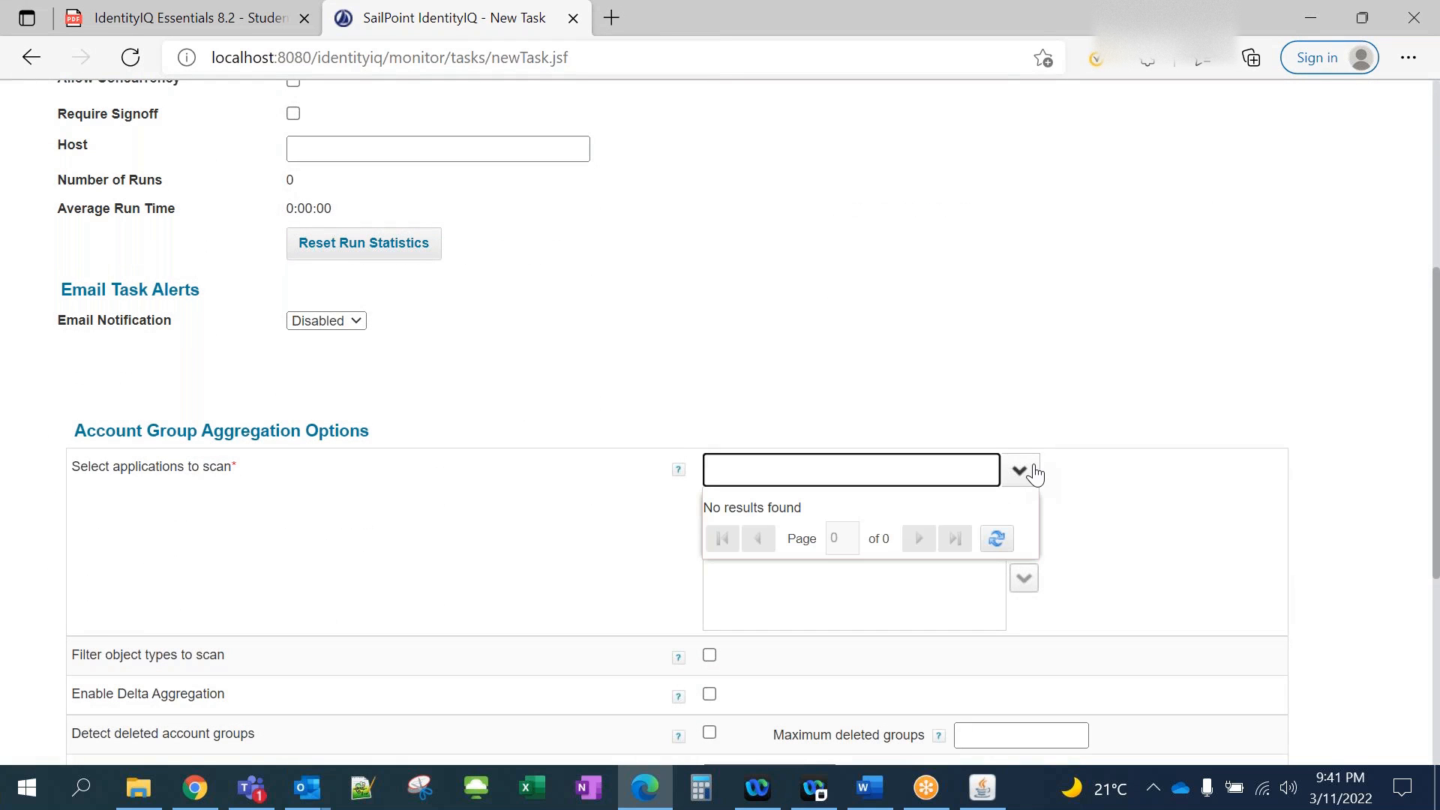
click(1118, 455)
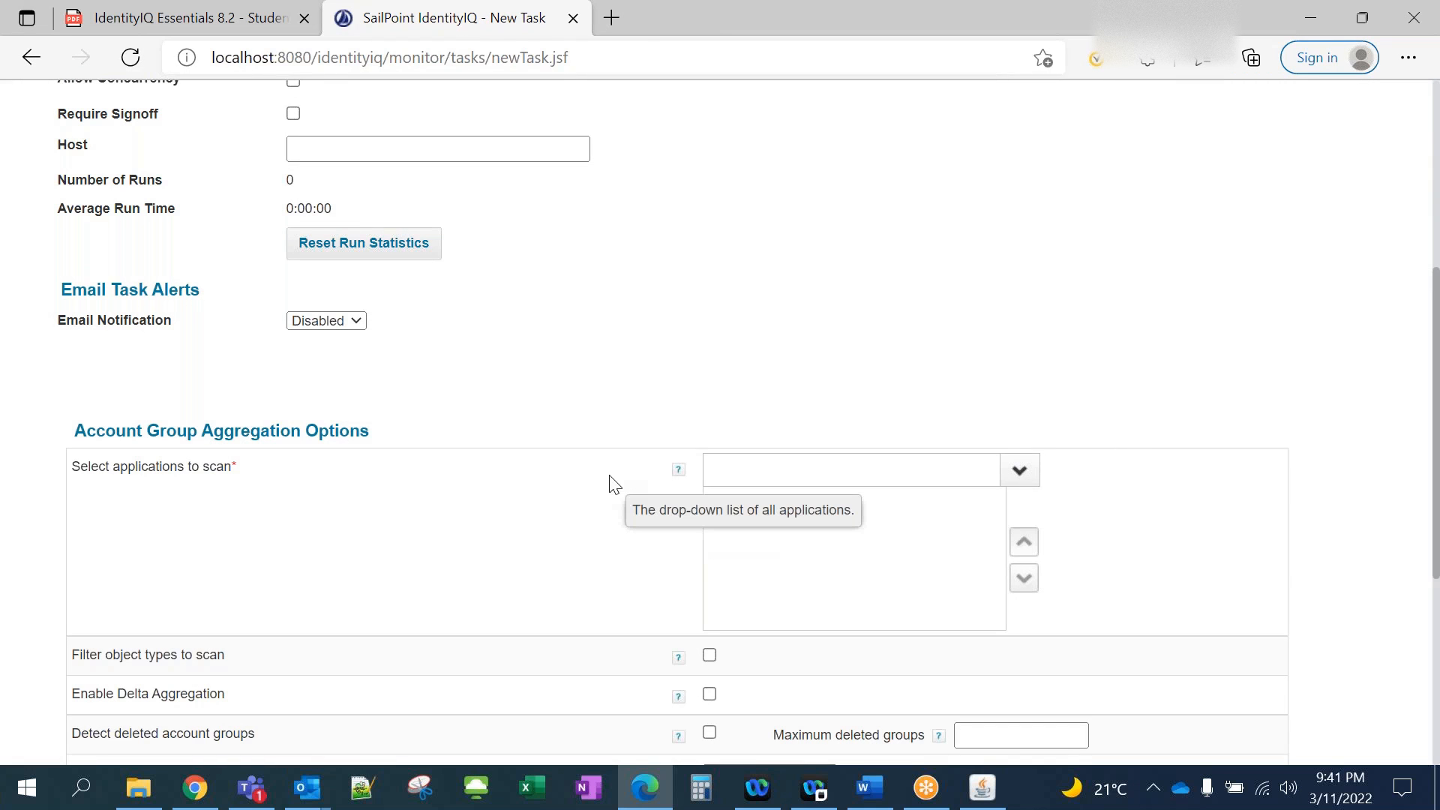
Look through the remaining aggregation options, abandon the unsaved task and go back to the Entitlement Catalog.
scroll(609, 516, down, 5)
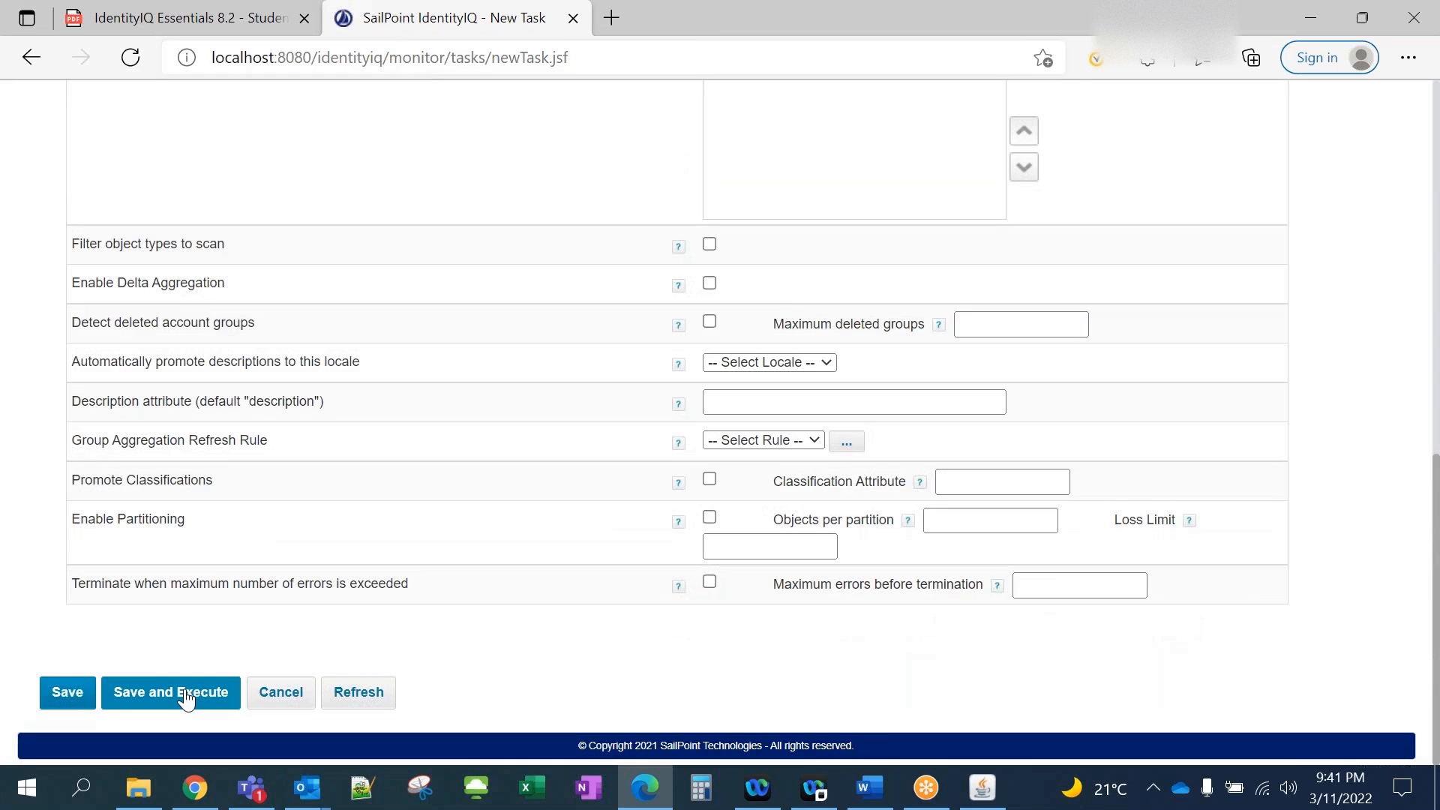
scroll(442, 488, up, 10)
scroll(700, 402, up, 2)
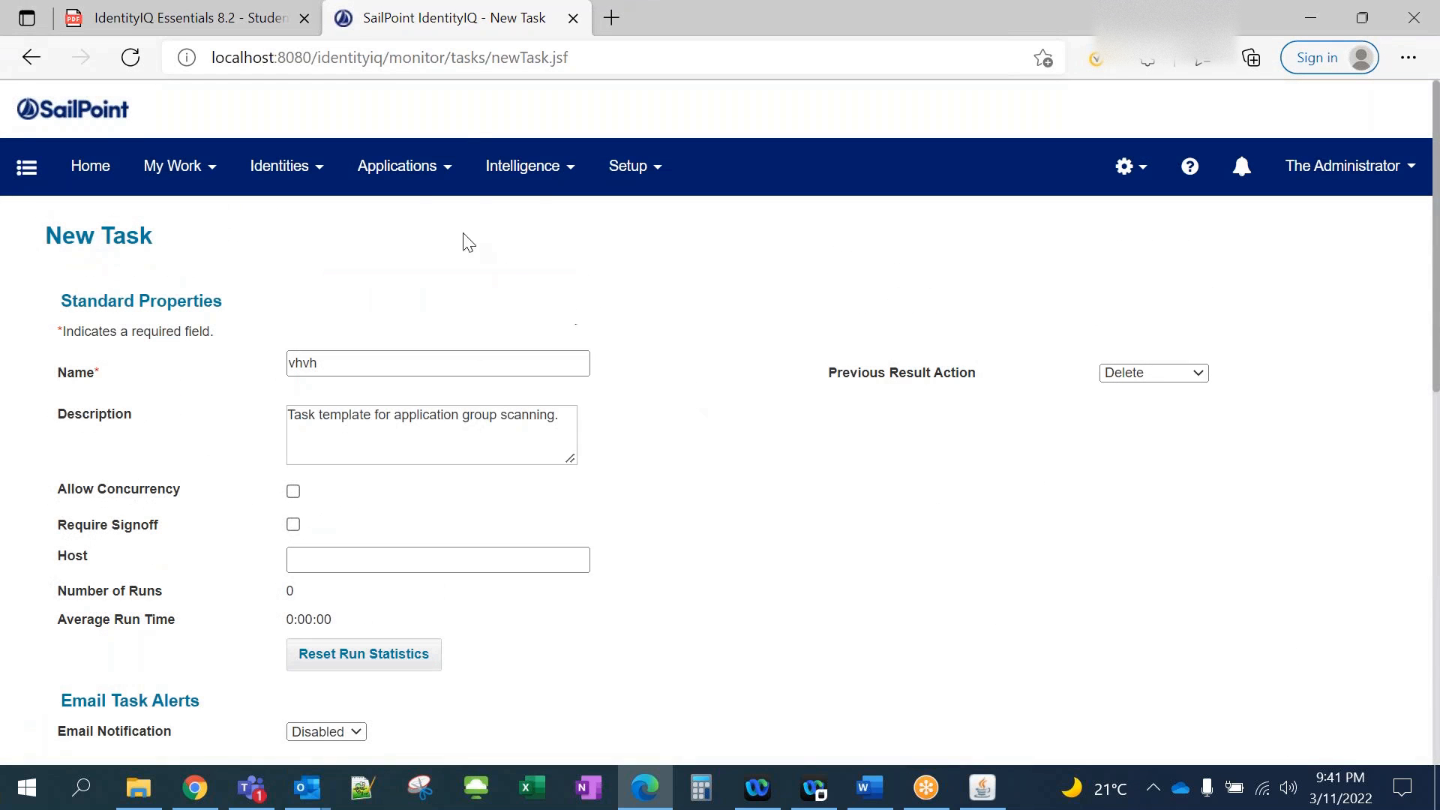
click(402, 165)
click(416, 307)
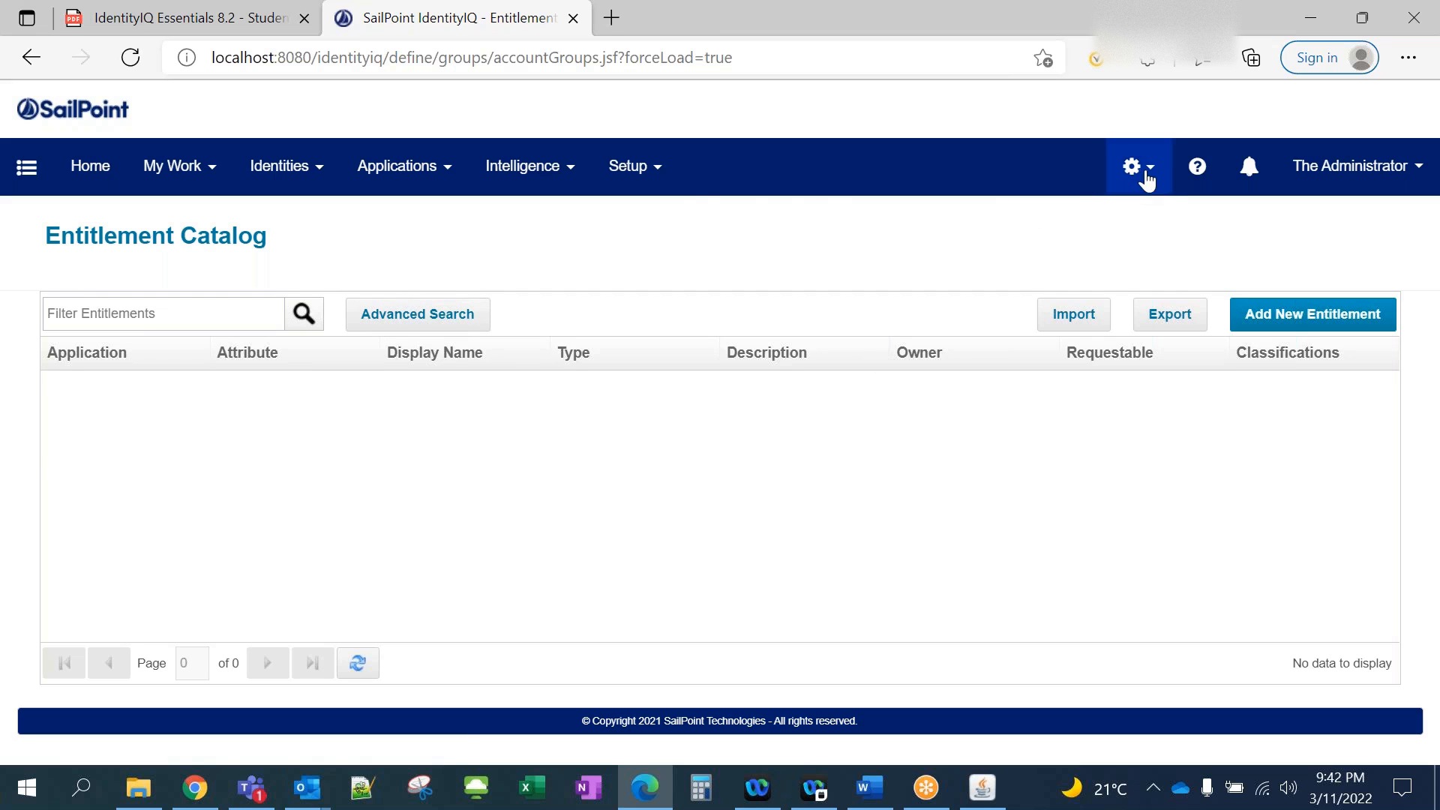
Go to role management and reopen IT Role1 for editing at its entitlements section.
click(666, 188)
click(653, 279)
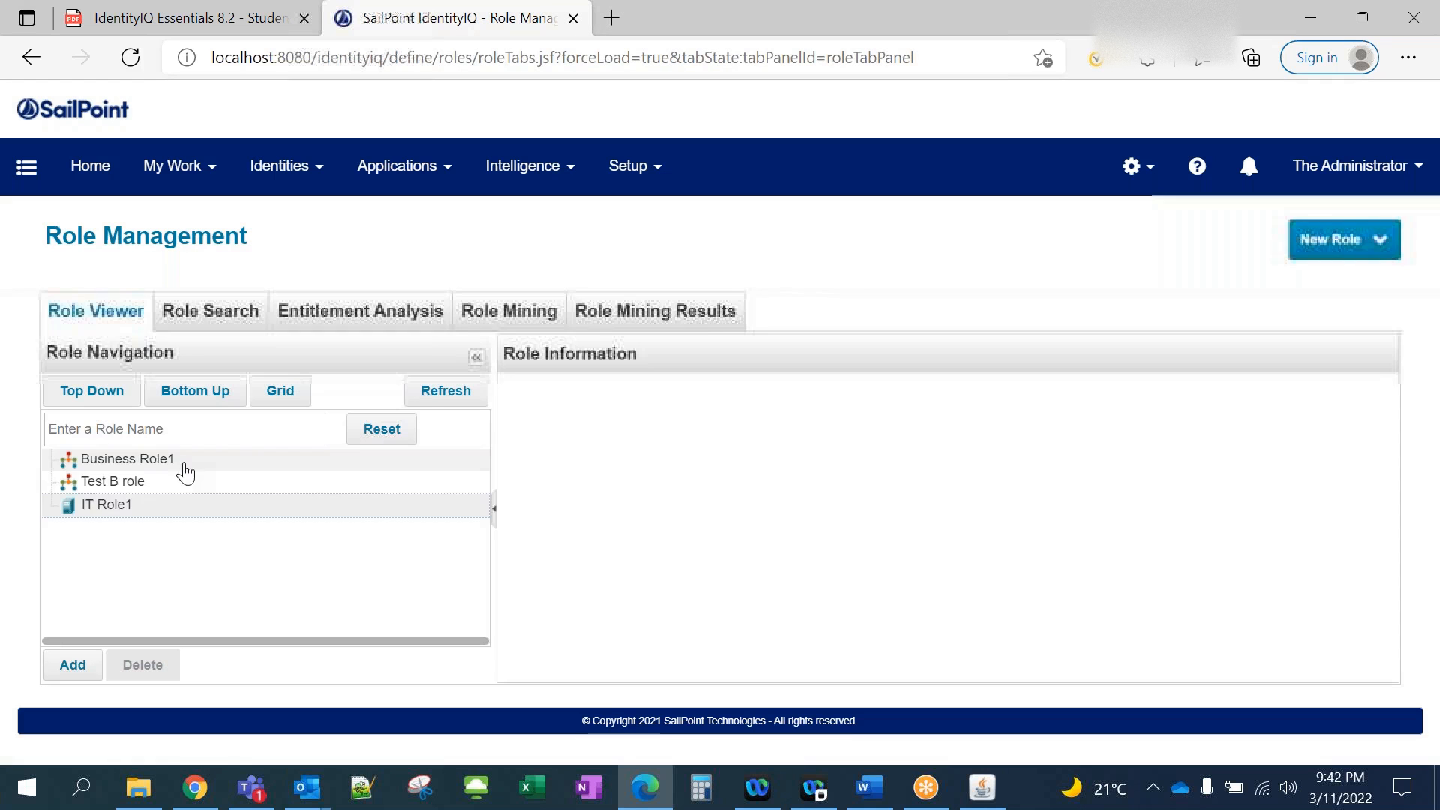
click(105, 507)
scroll(572, 545, down, 3)
click(555, 666)
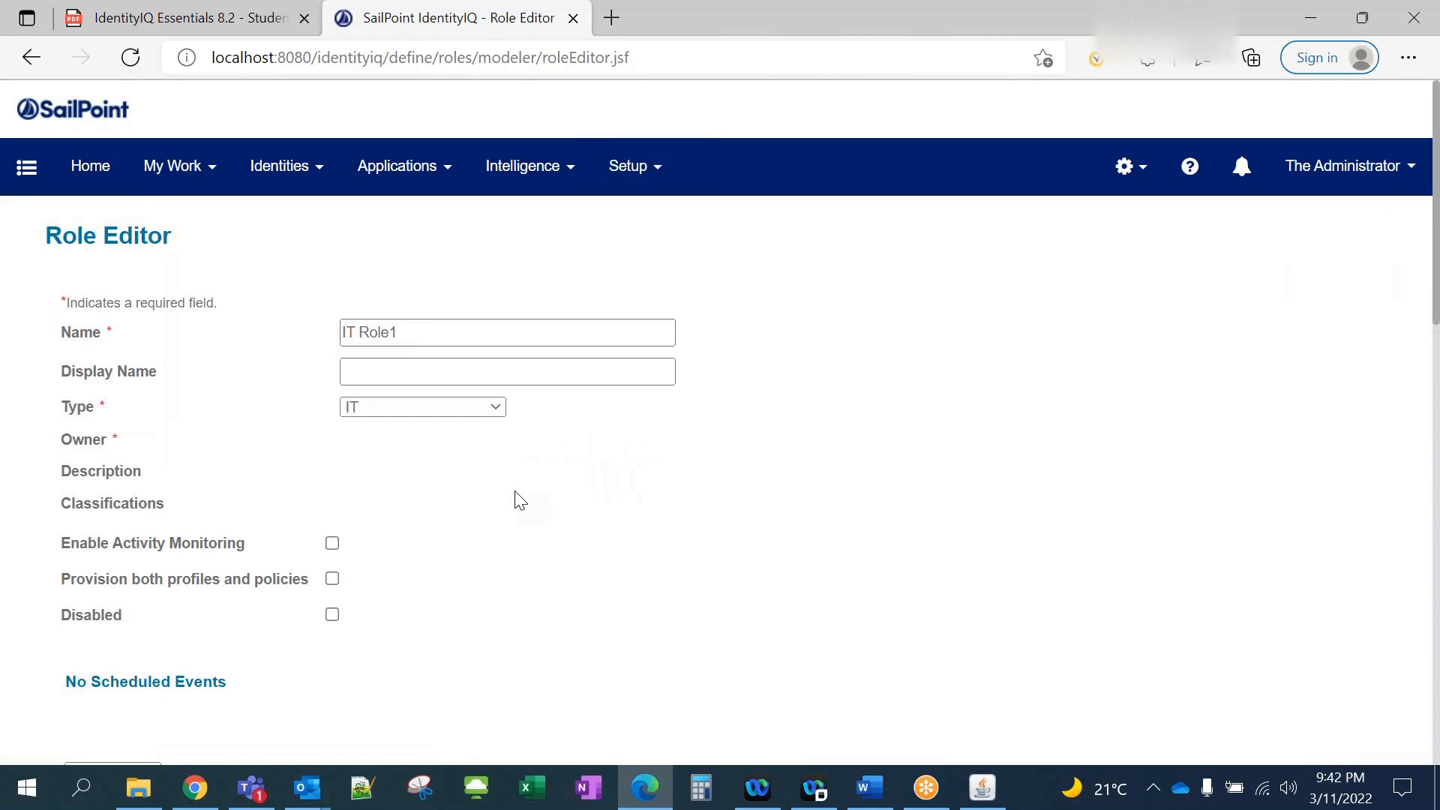
scroll(473, 495, down, 10)
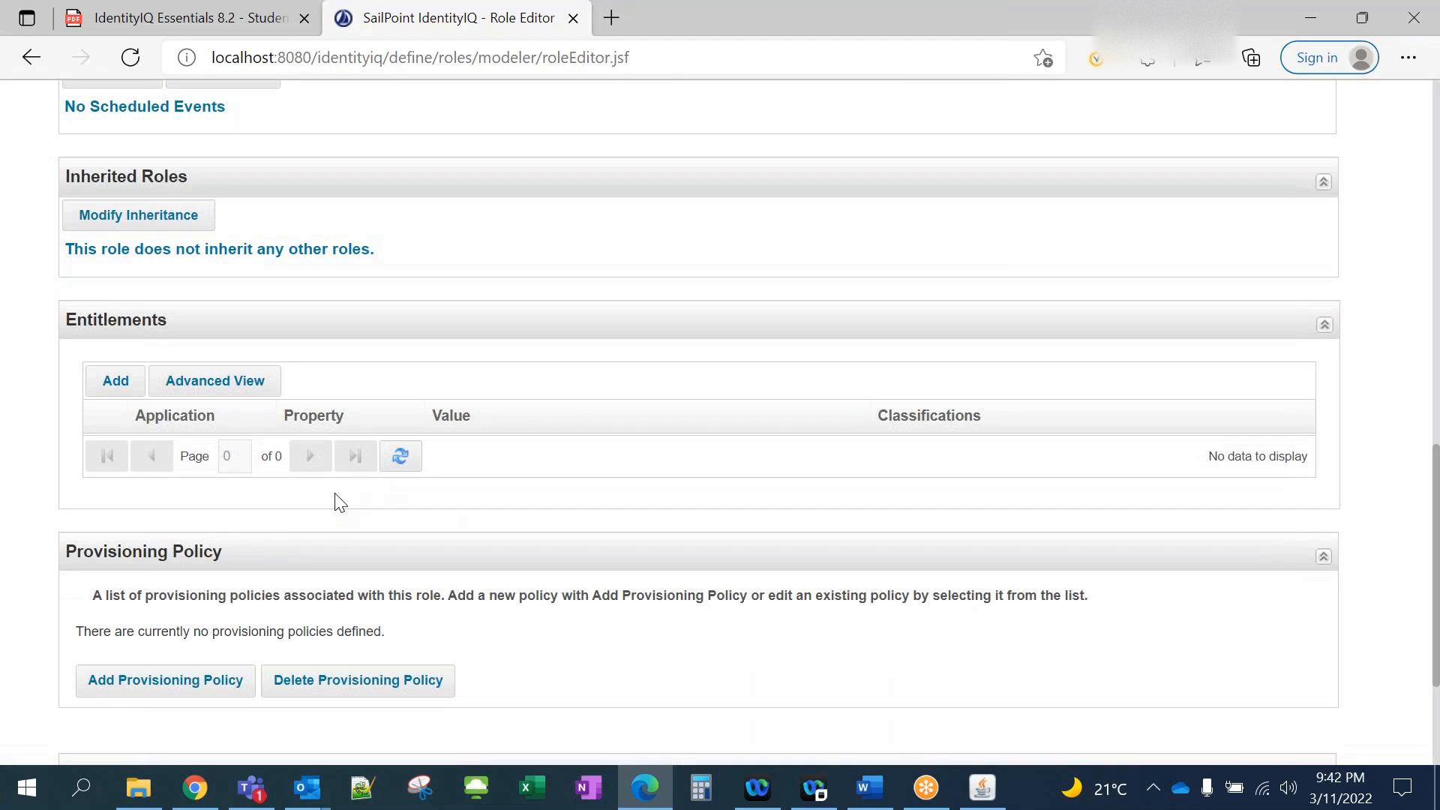
Try to add an entitlement to IT Role1 from the HR Employees application, and cancel the entitlement dialog.
click(113, 389)
click(708, 168)
click(645, 189)
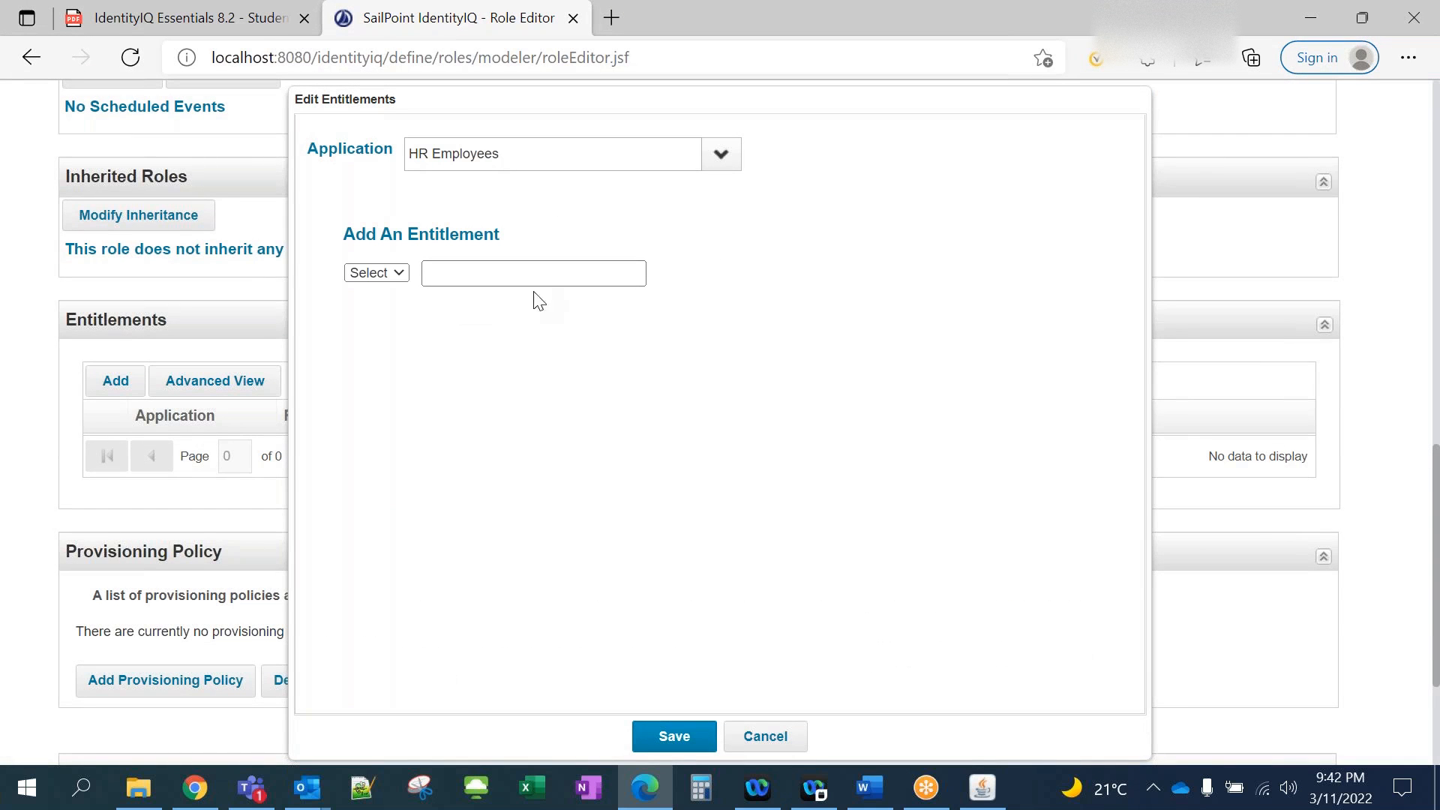
click(774, 738)
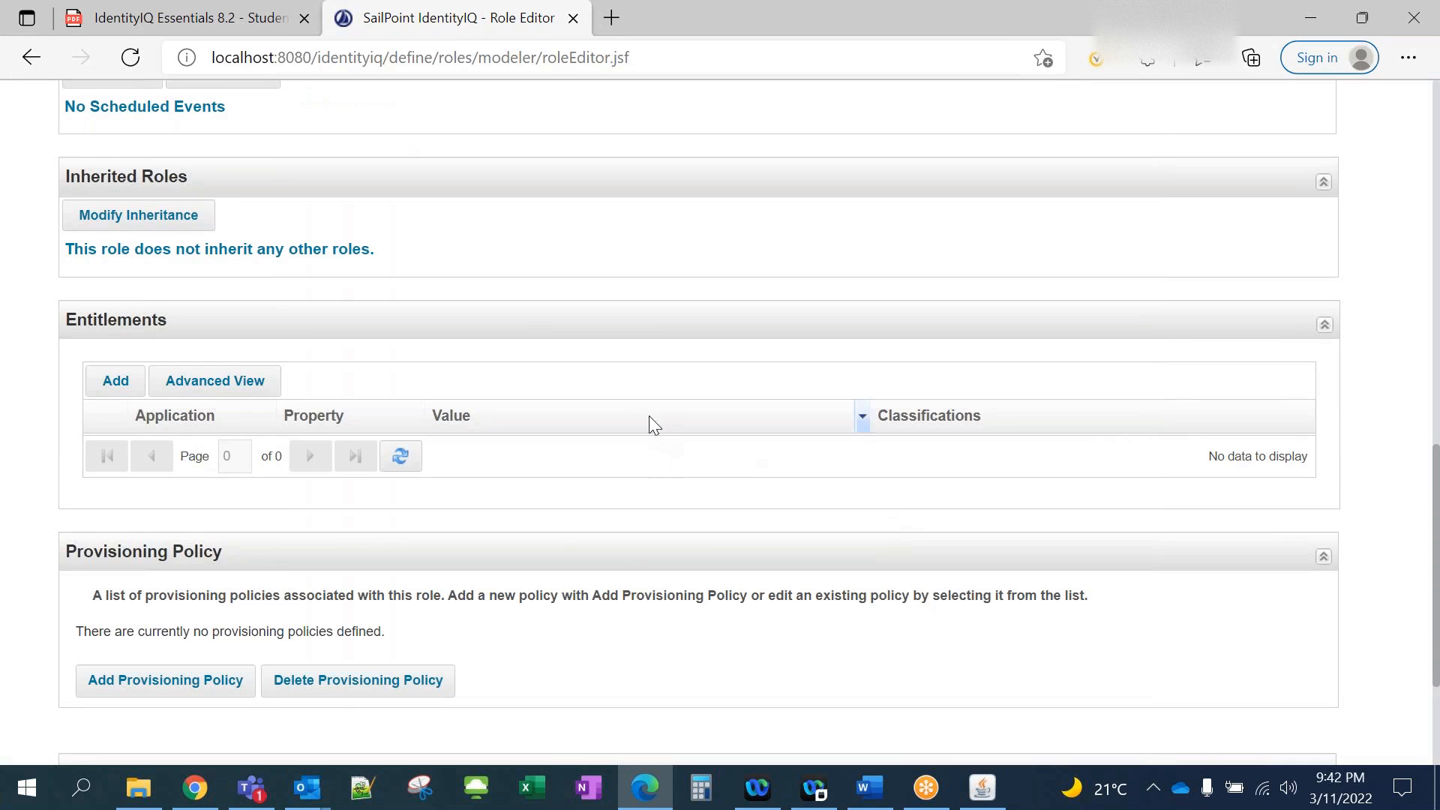
scroll(609, 392, up, 10)
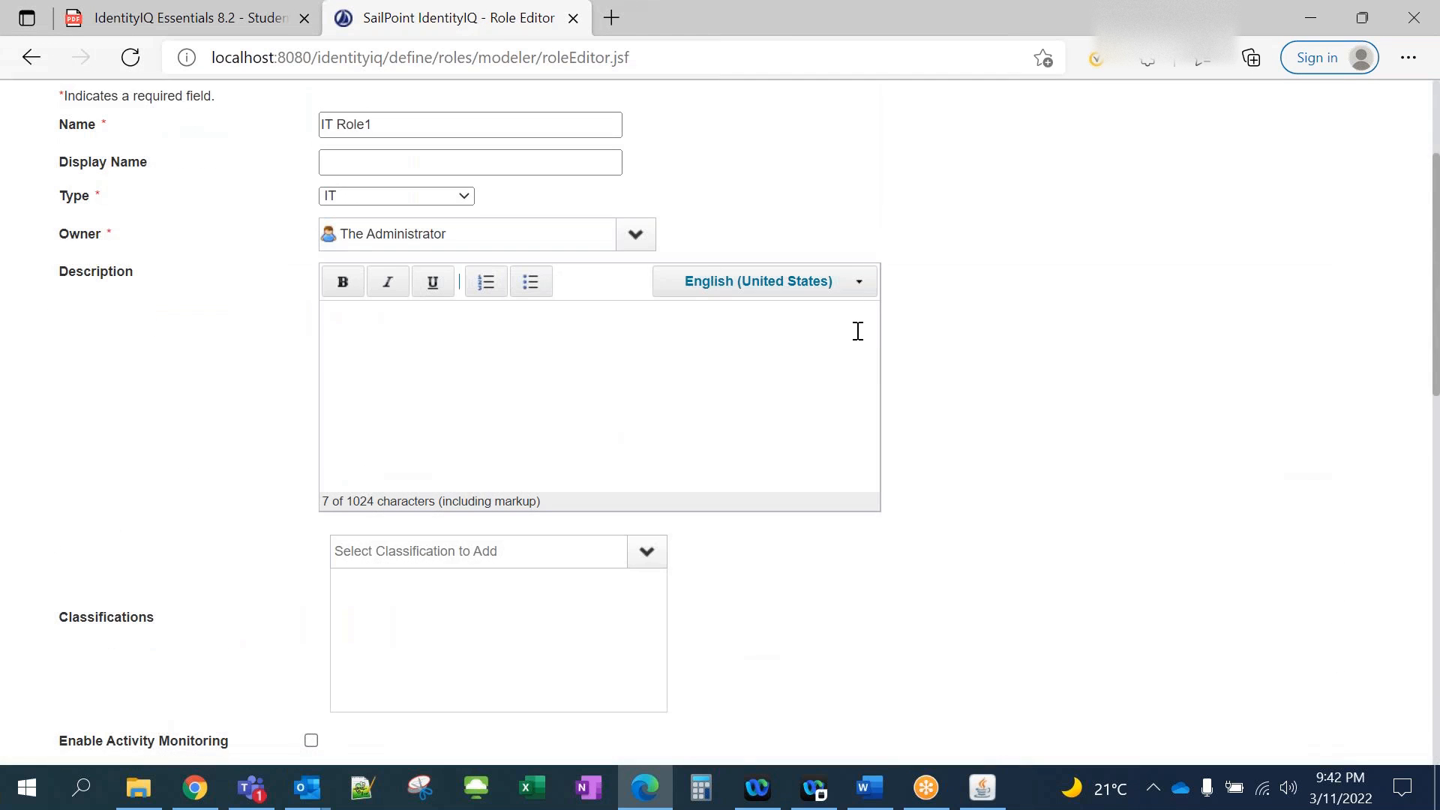
scroll(857, 331, up, 3)
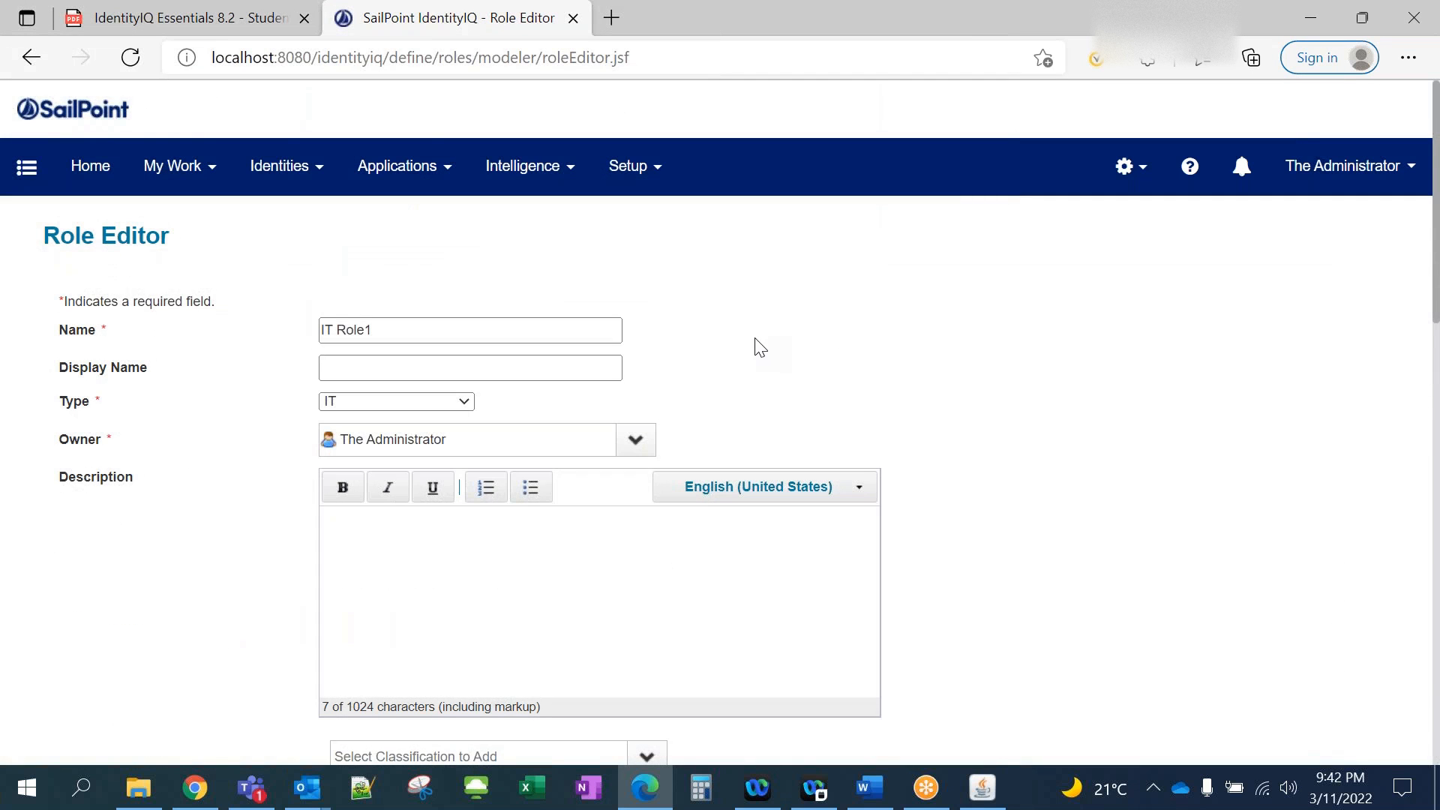
scroll(755, 343, down, 4)
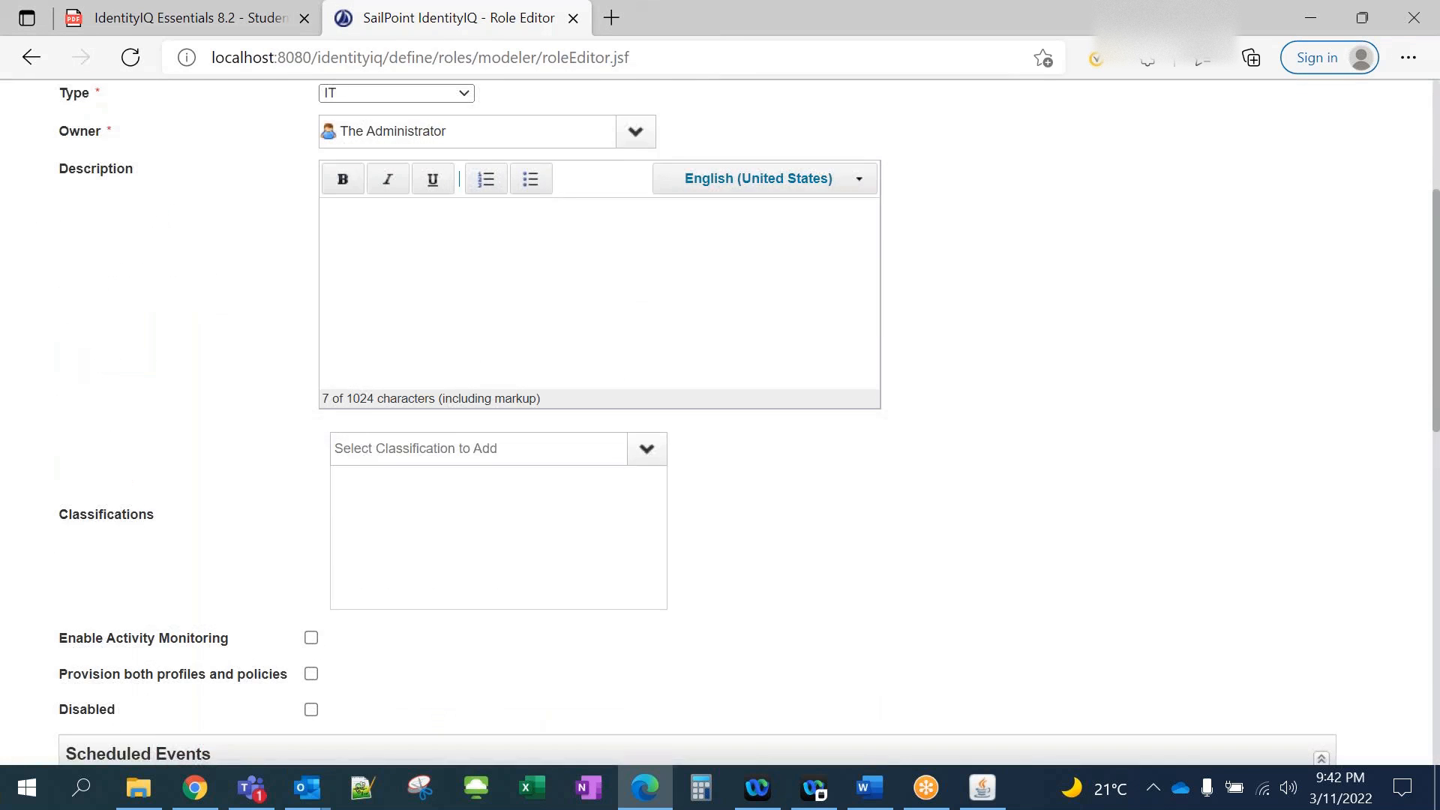
scroll(259, 214, up, 5)
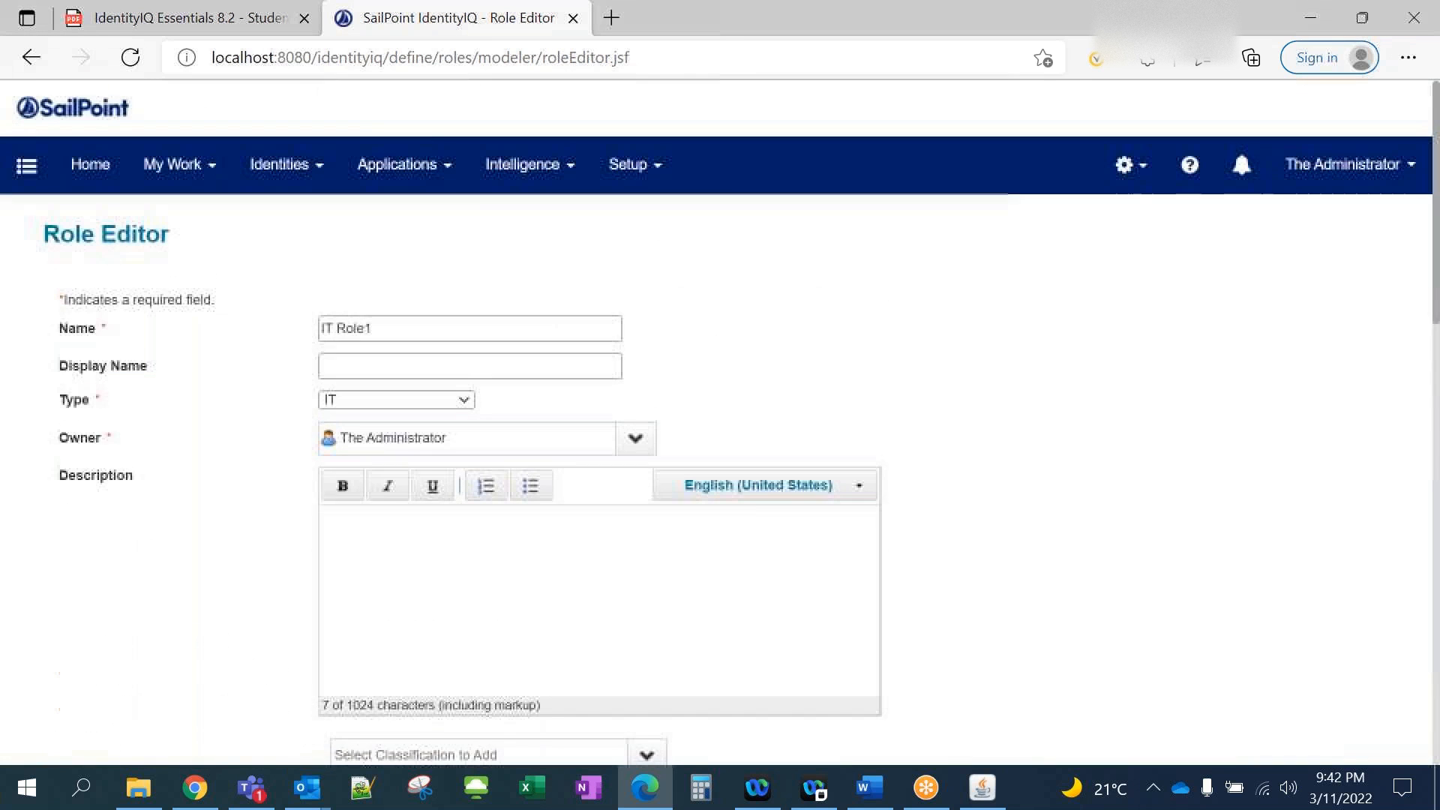
Leave the role editor, look at the user selection page of Manage User Access and return to the home page.
click(101, 173)
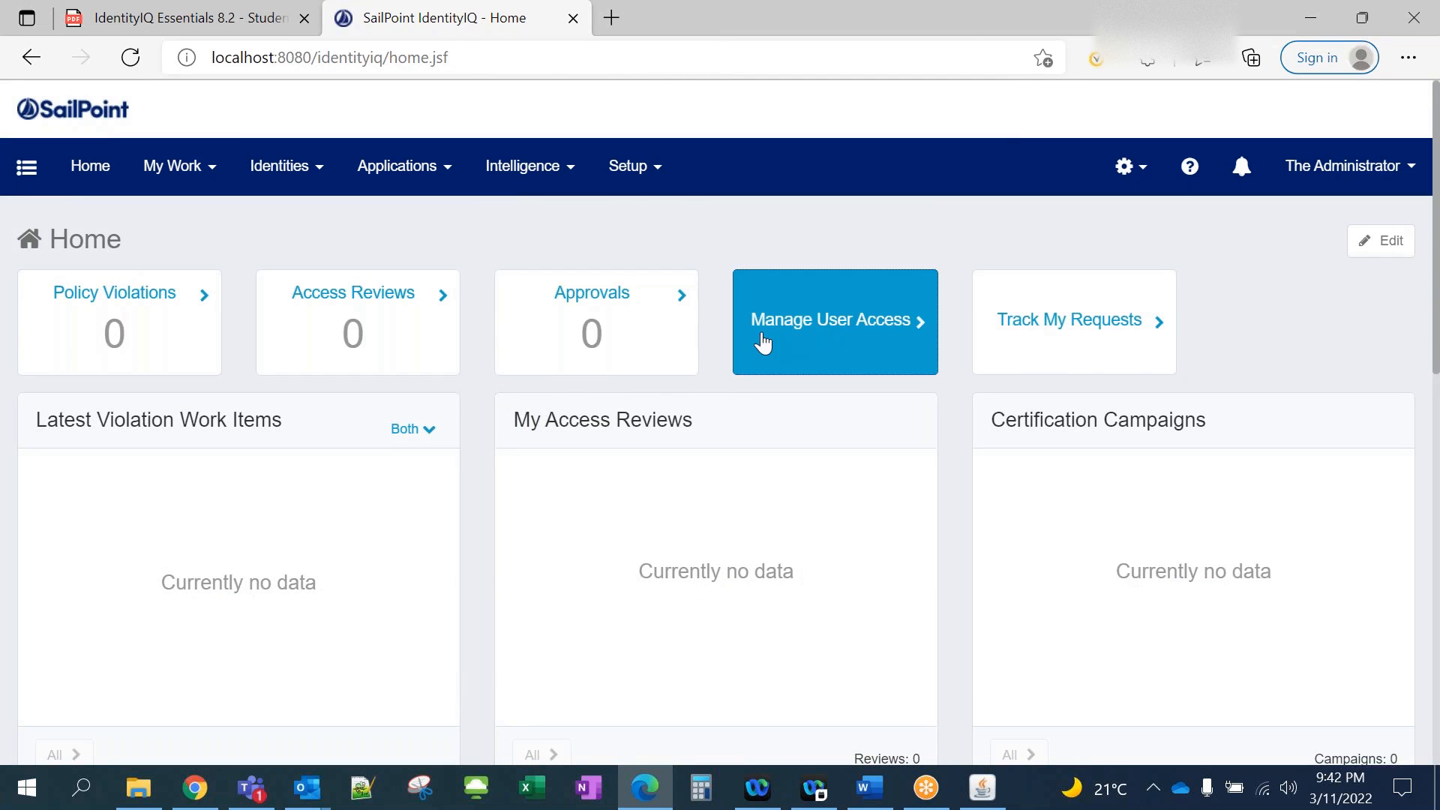
click(805, 334)
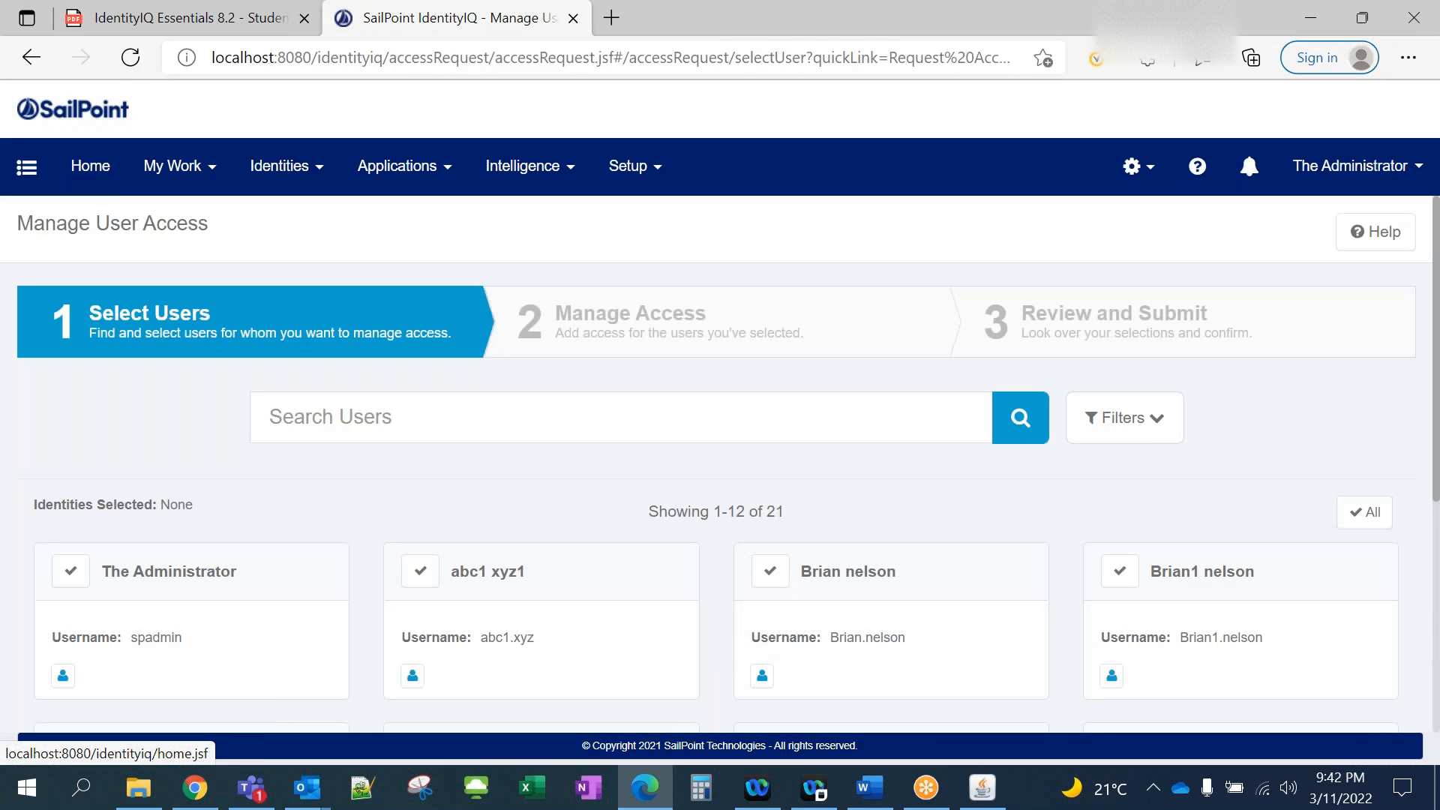
click(107, 184)
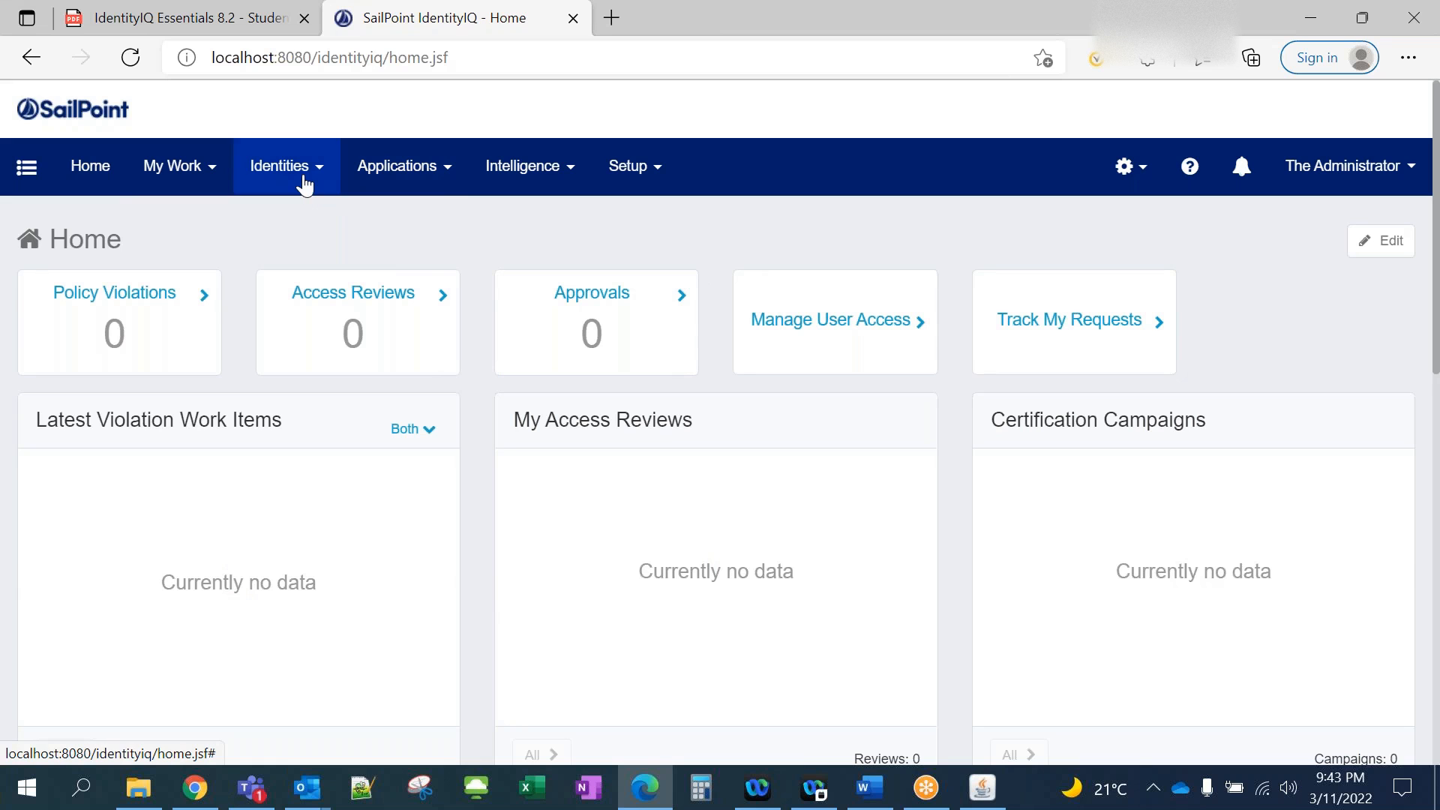
click(1145, 170)
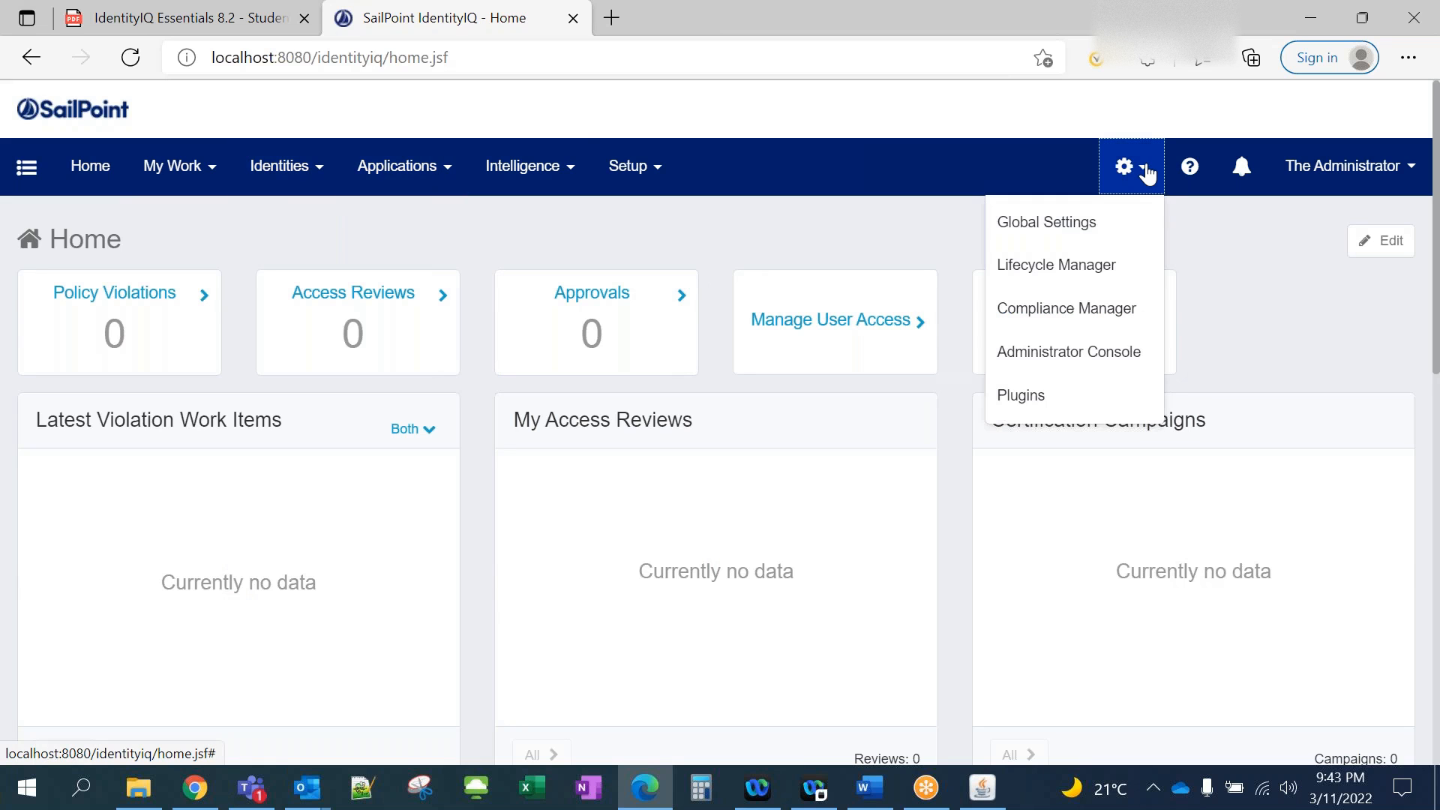
click(754, 219)
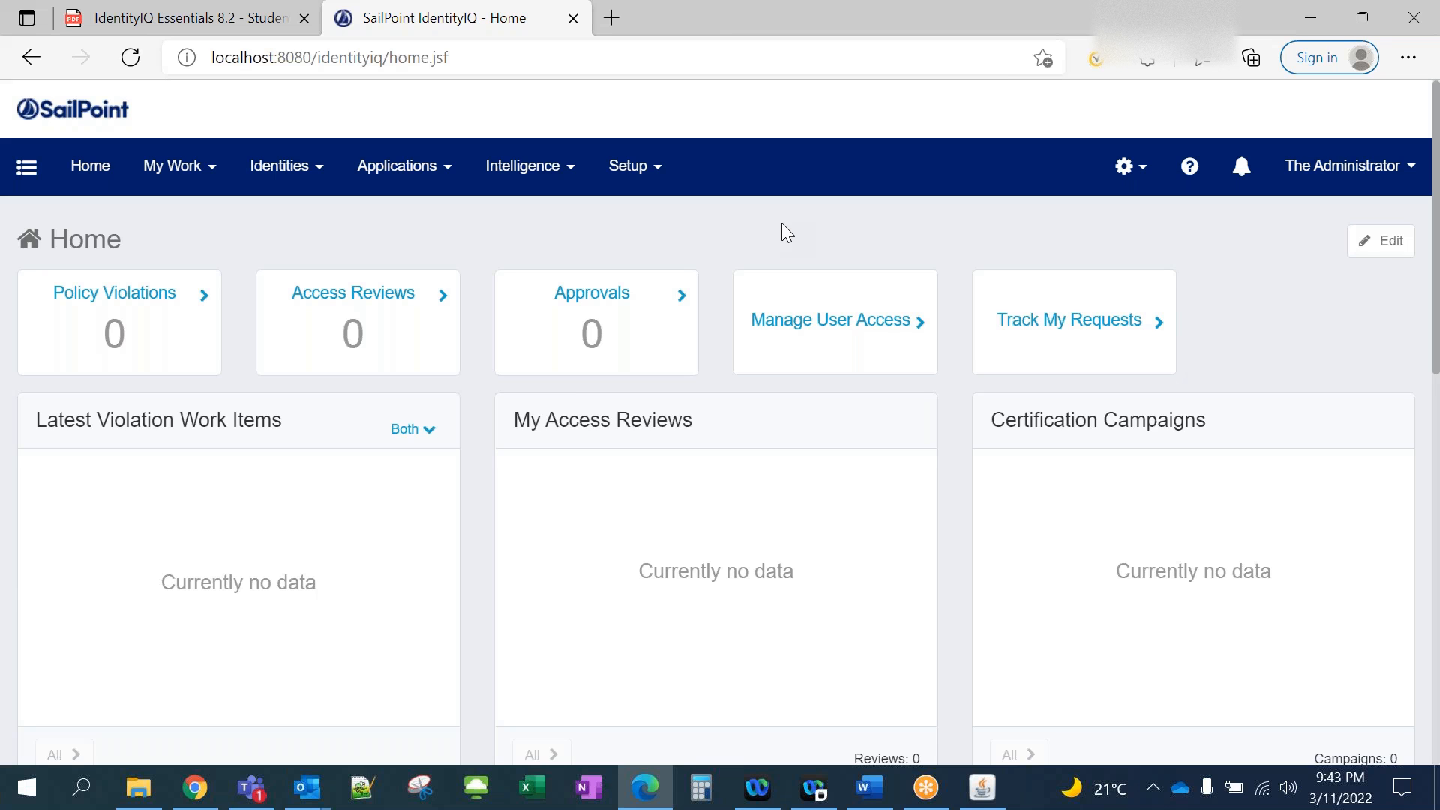
Open the form for a new application definition, look over its detail fields and return to the home page without saving.
click(458, 173)
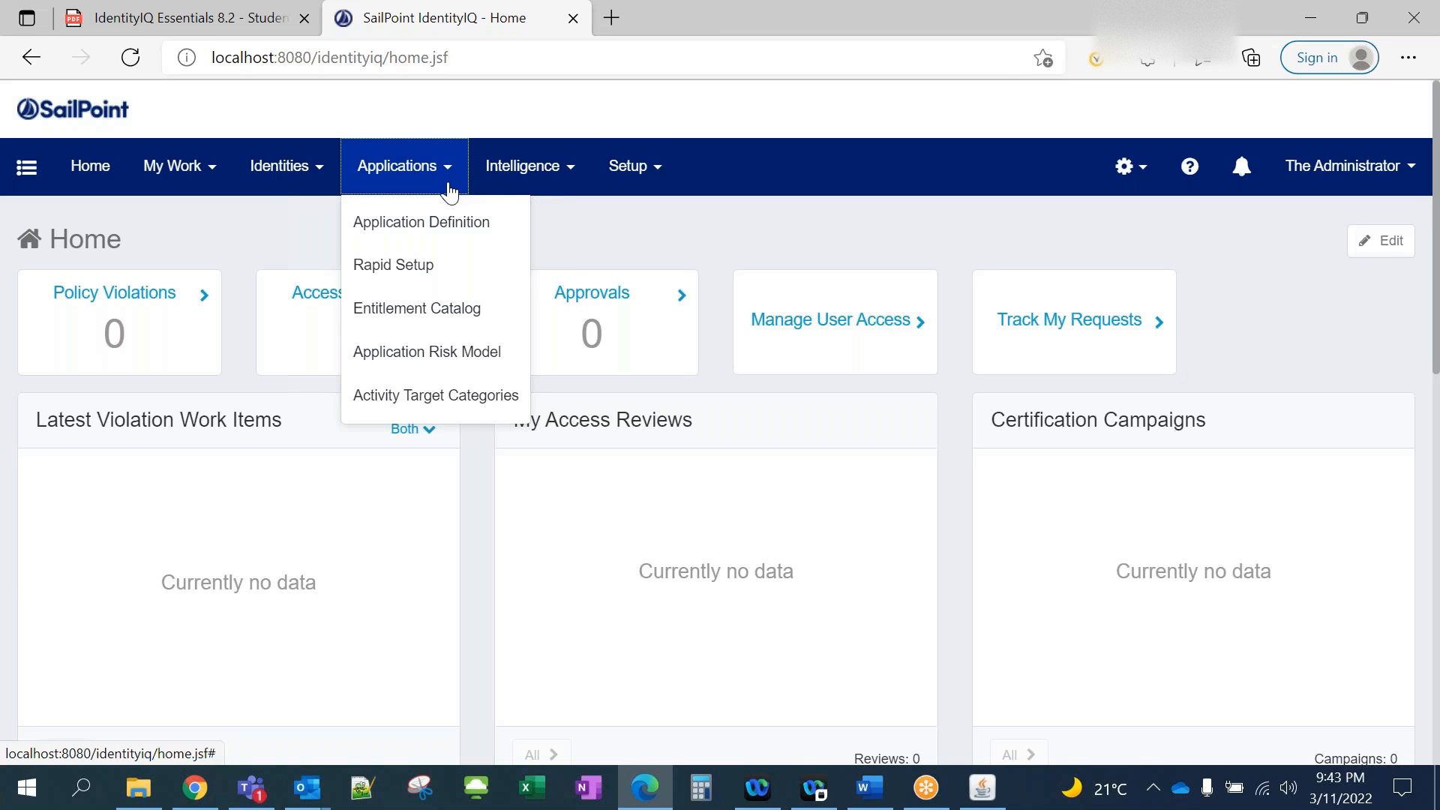
click(439, 219)
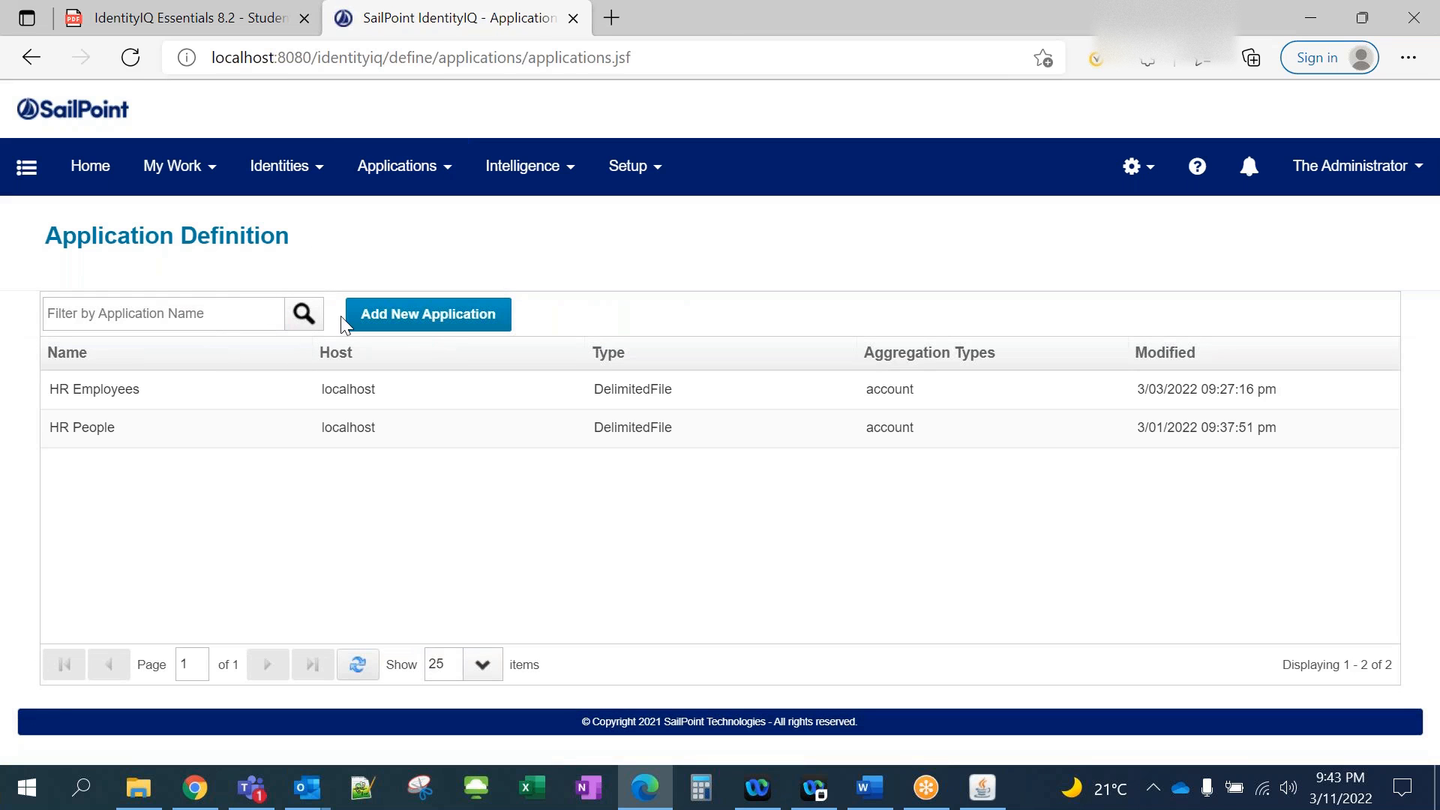
click(375, 313)
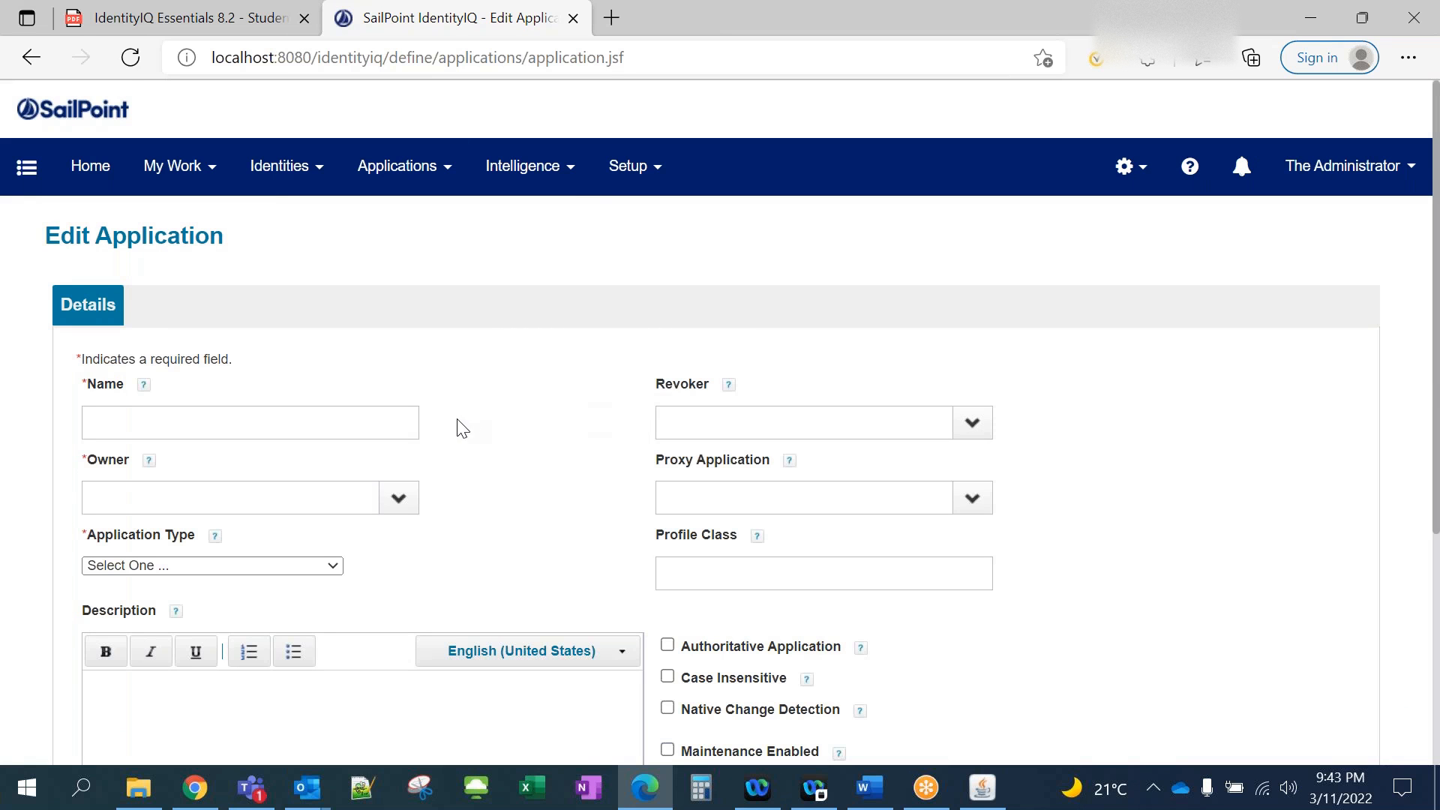
scroll(461, 427, down, 3)
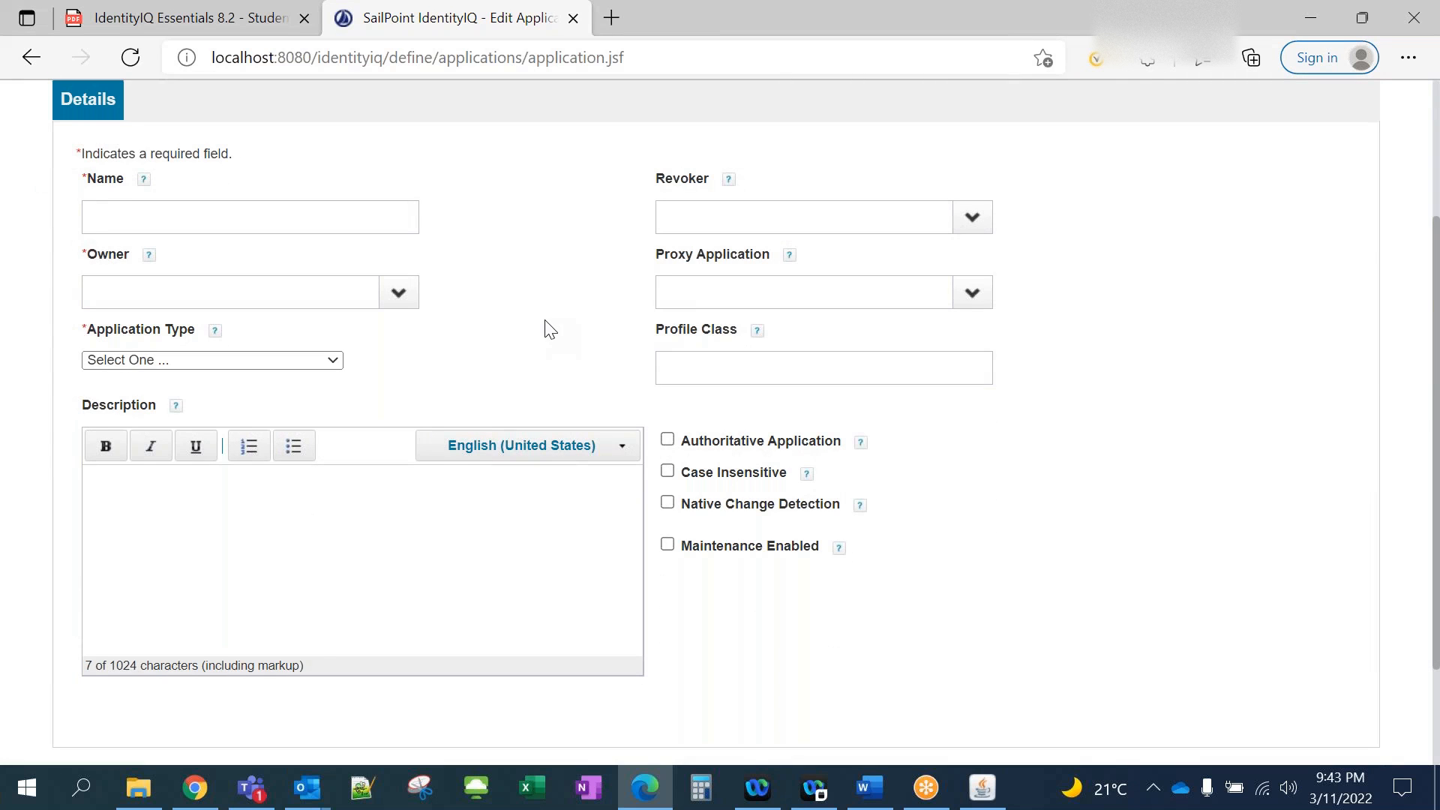
scroll(545, 329, up, 3)
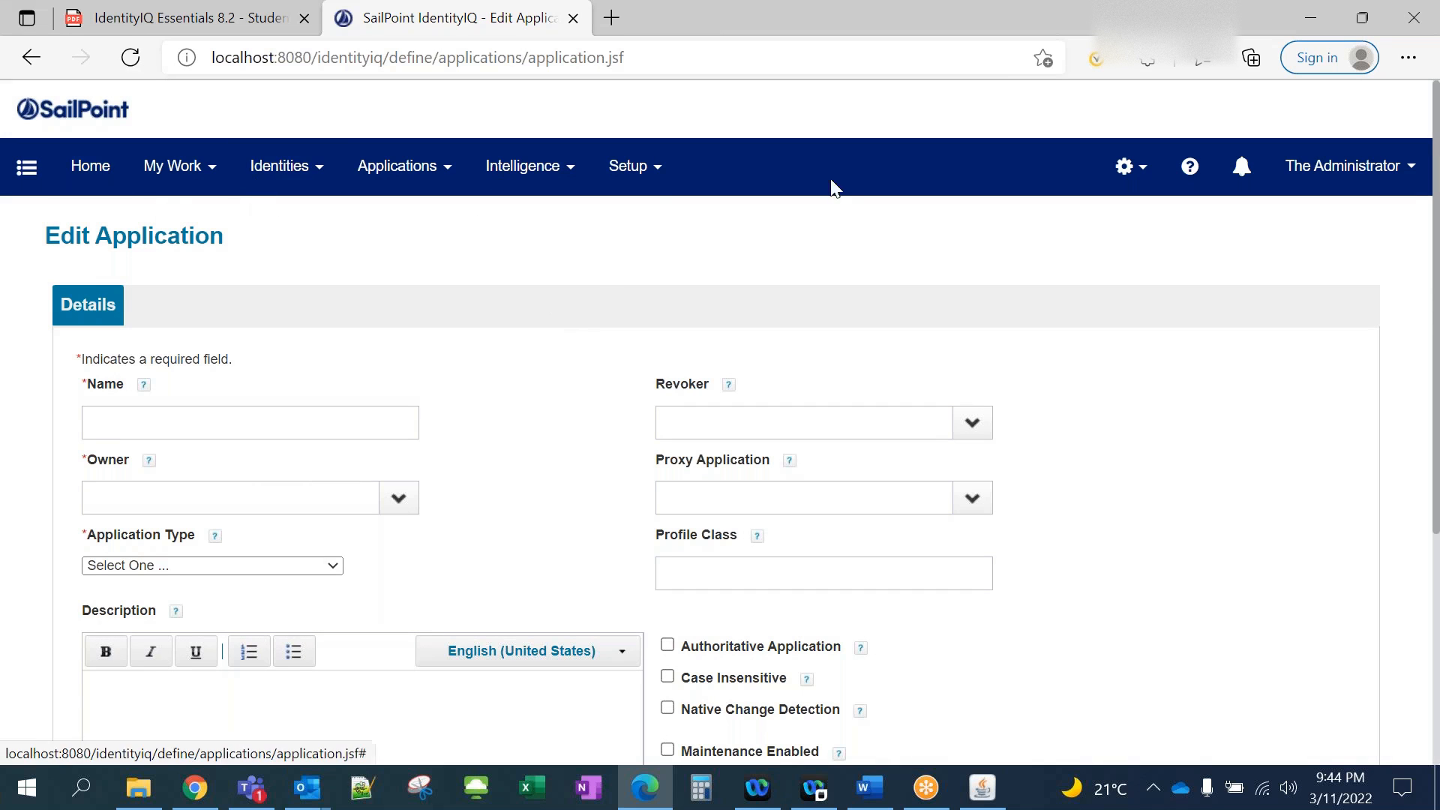
click(82, 180)
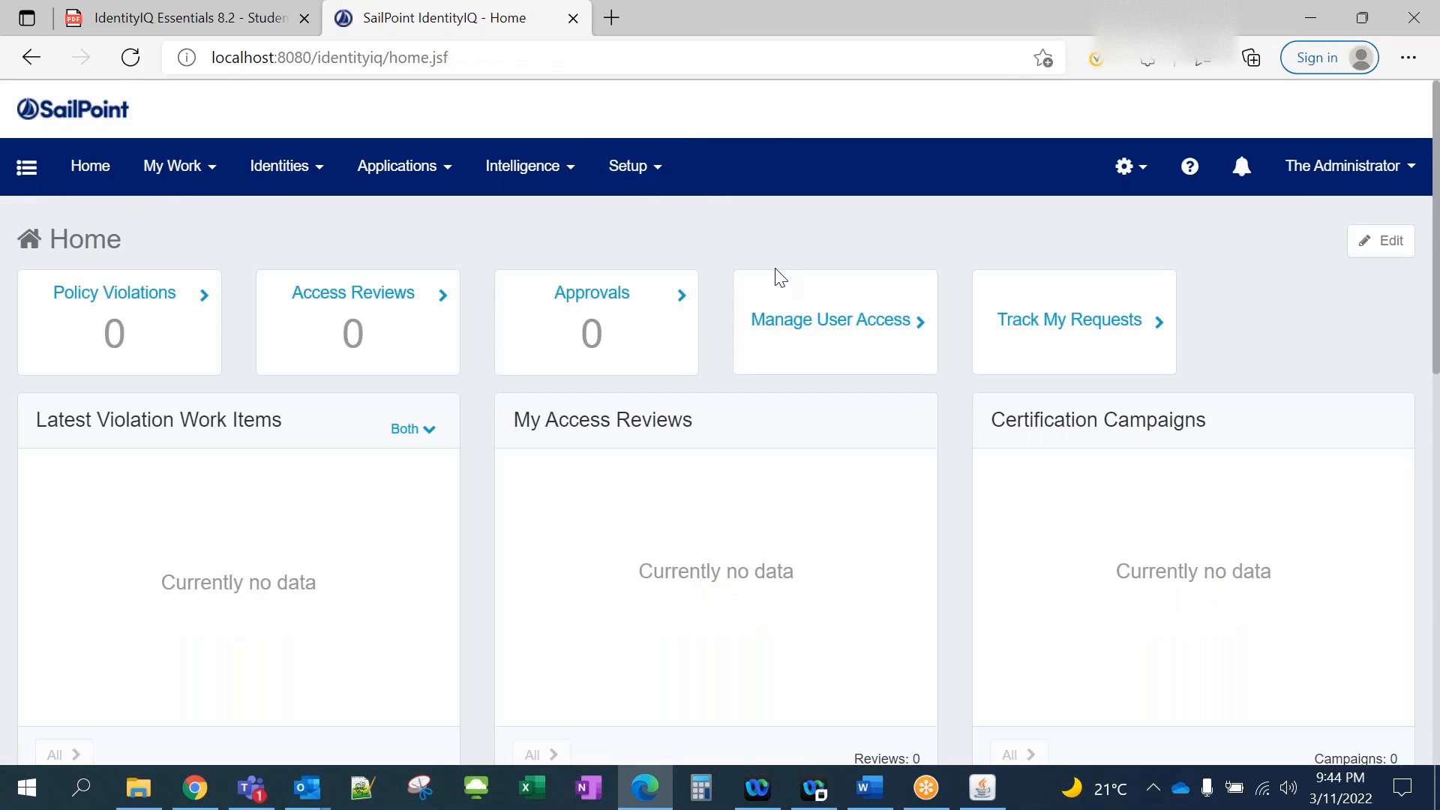
Start a Manage User Access request with only the third listed identity selected and proceed to choosing access.
click(857, 341)
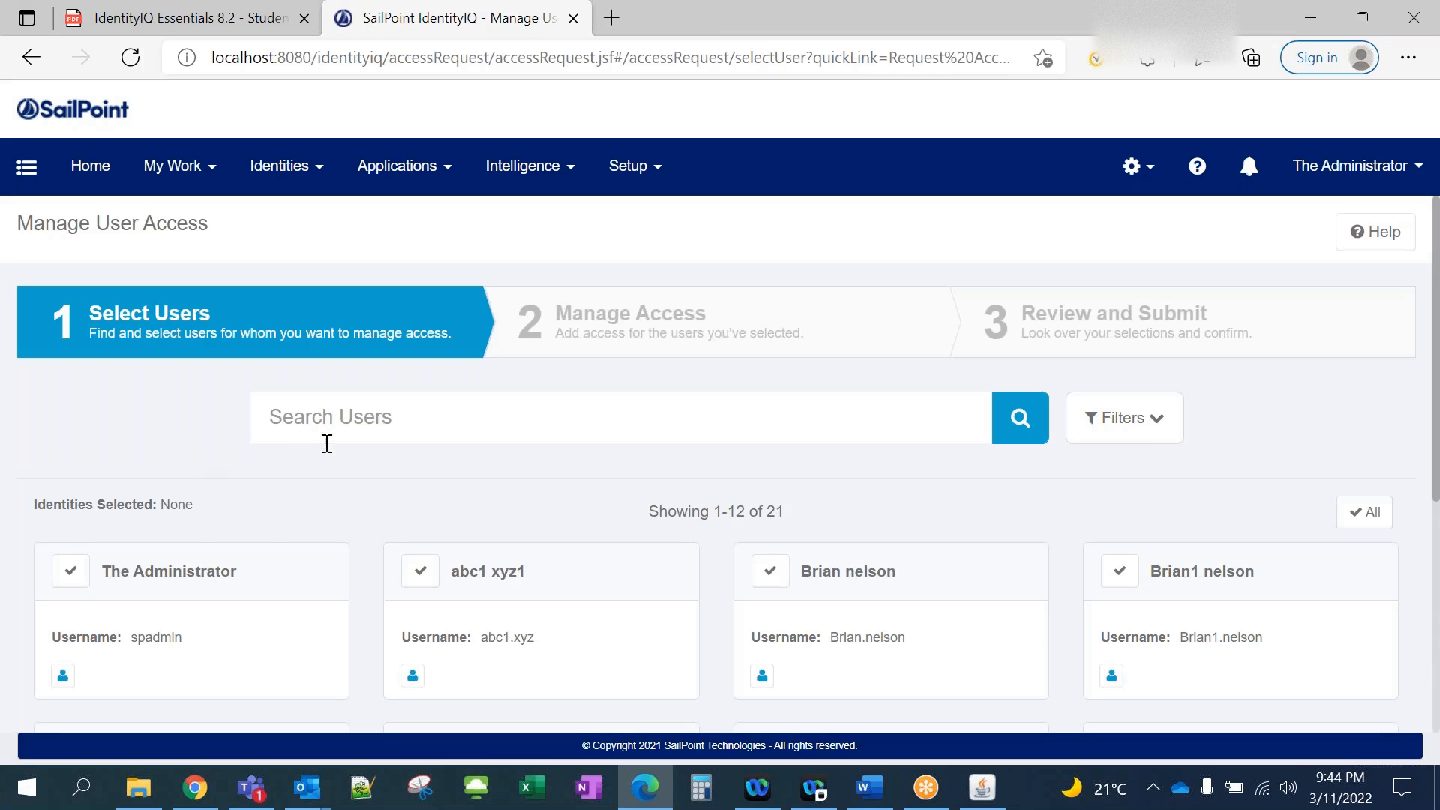
click(420, 571)
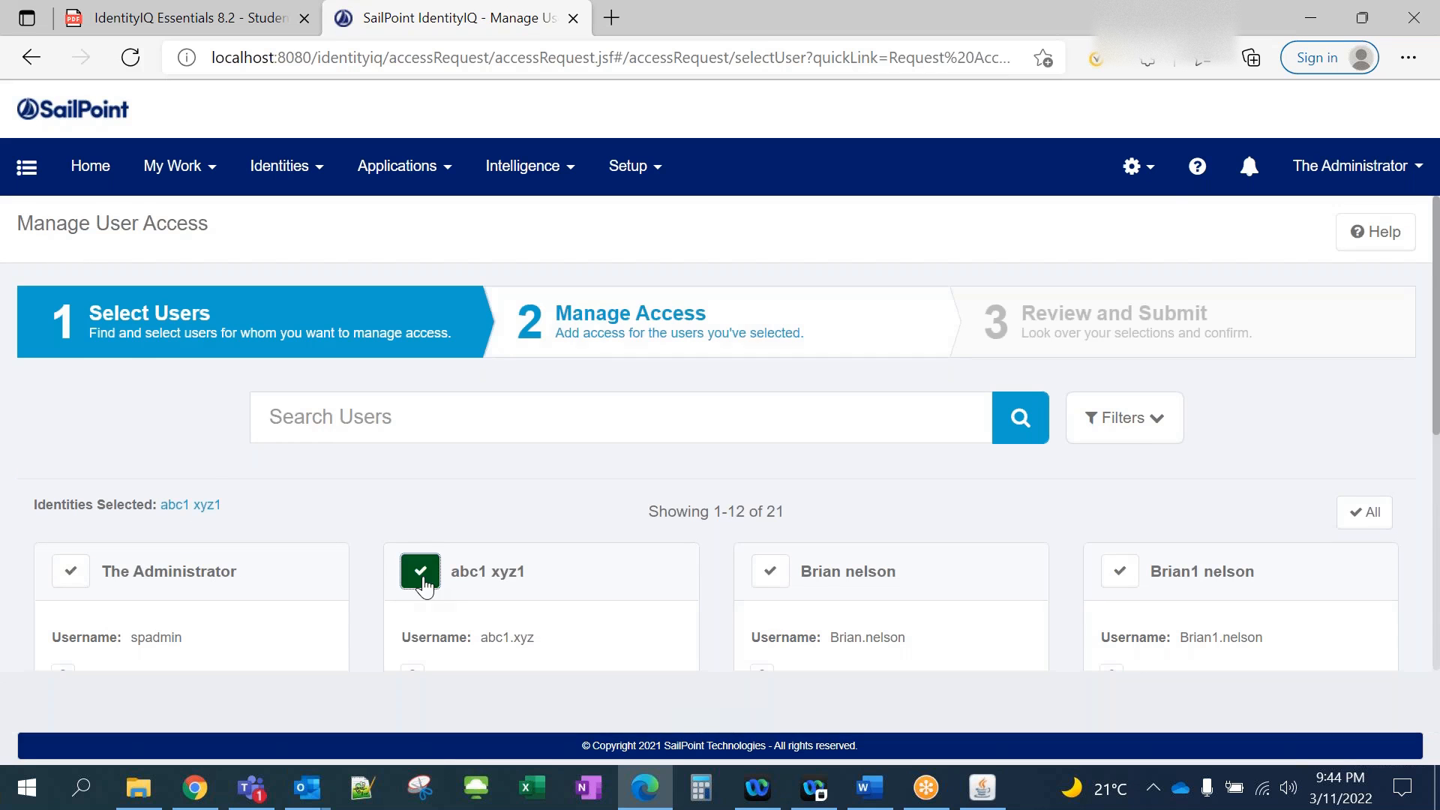
scroll(334, 525, down, 3)
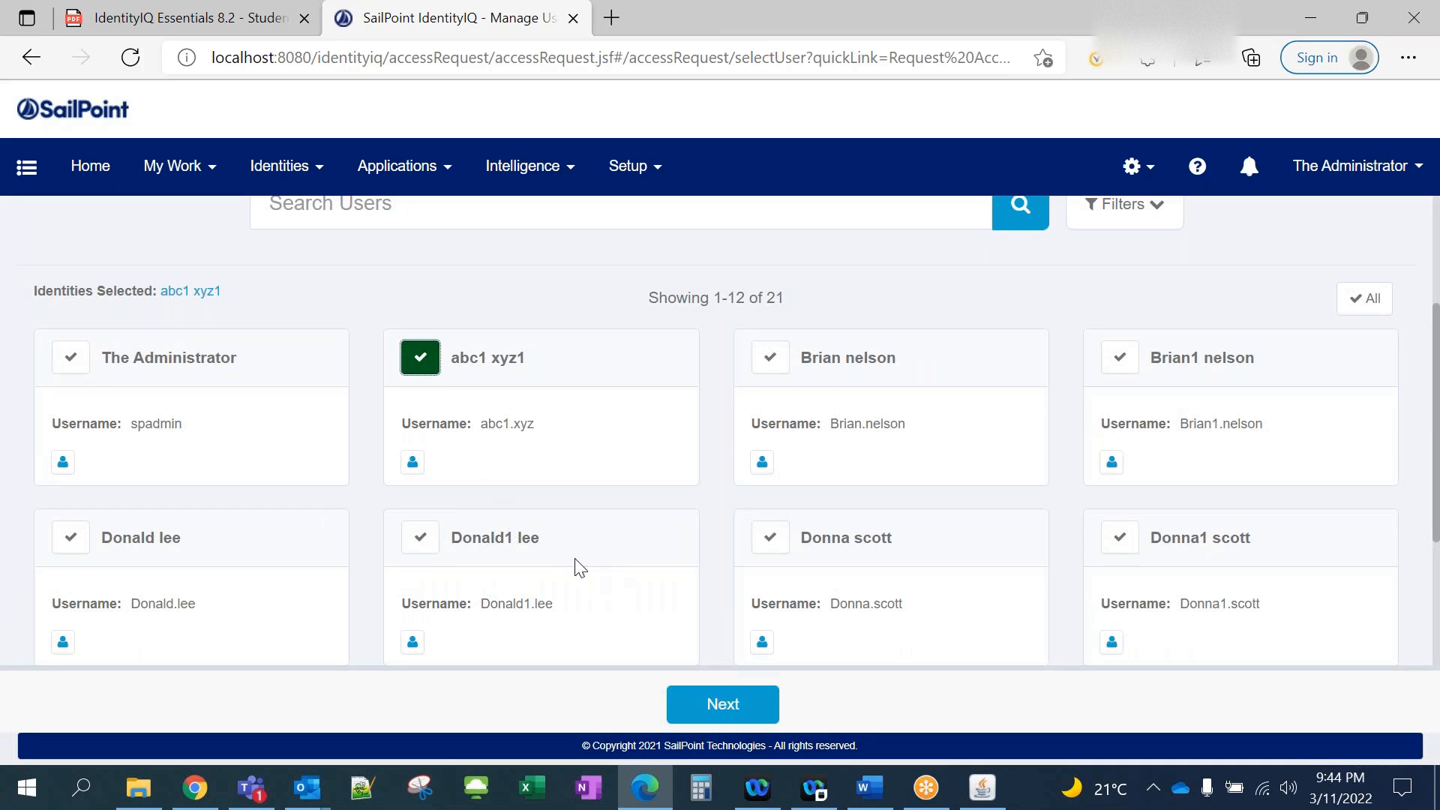
click(771, 359)
click(419, 364)
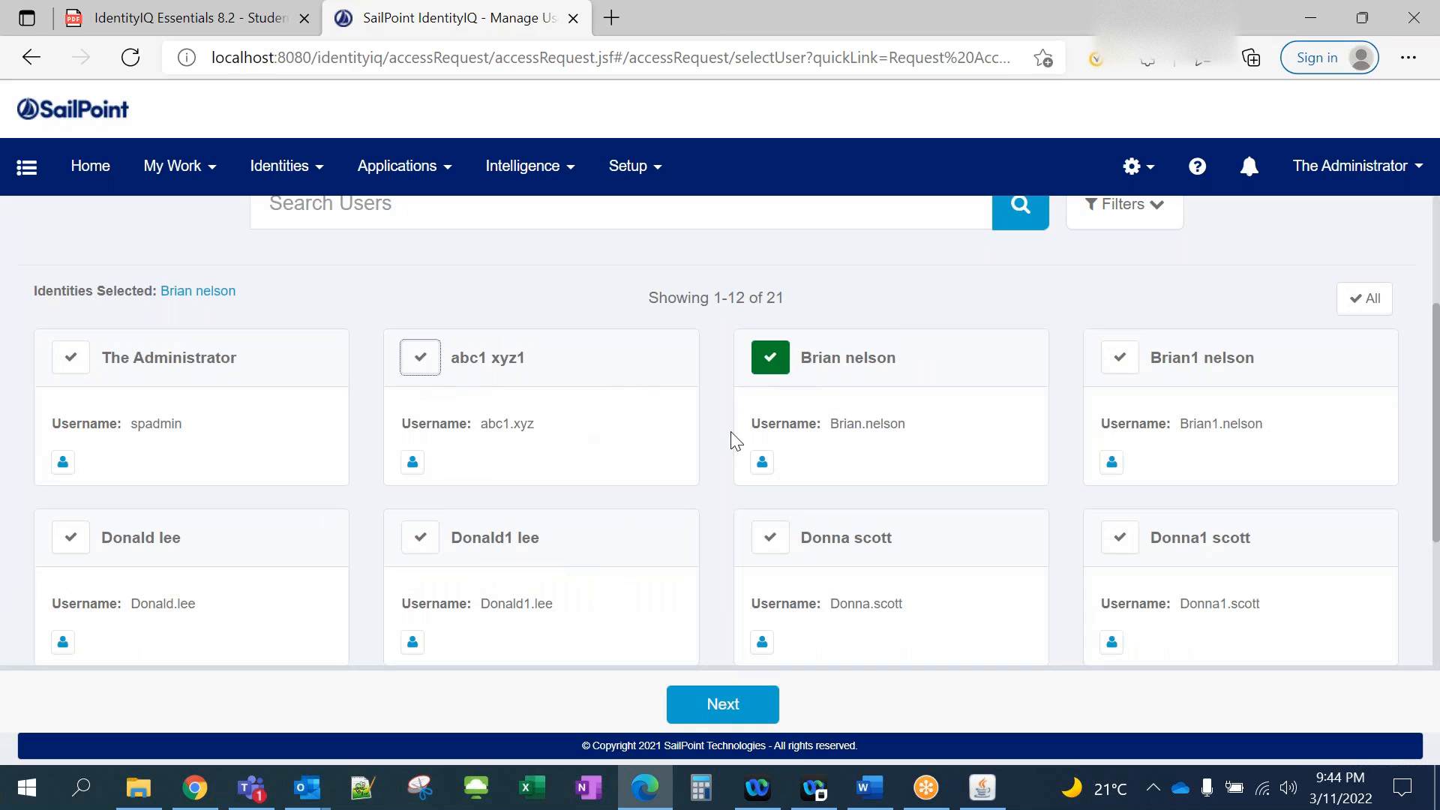
click(714, 709)
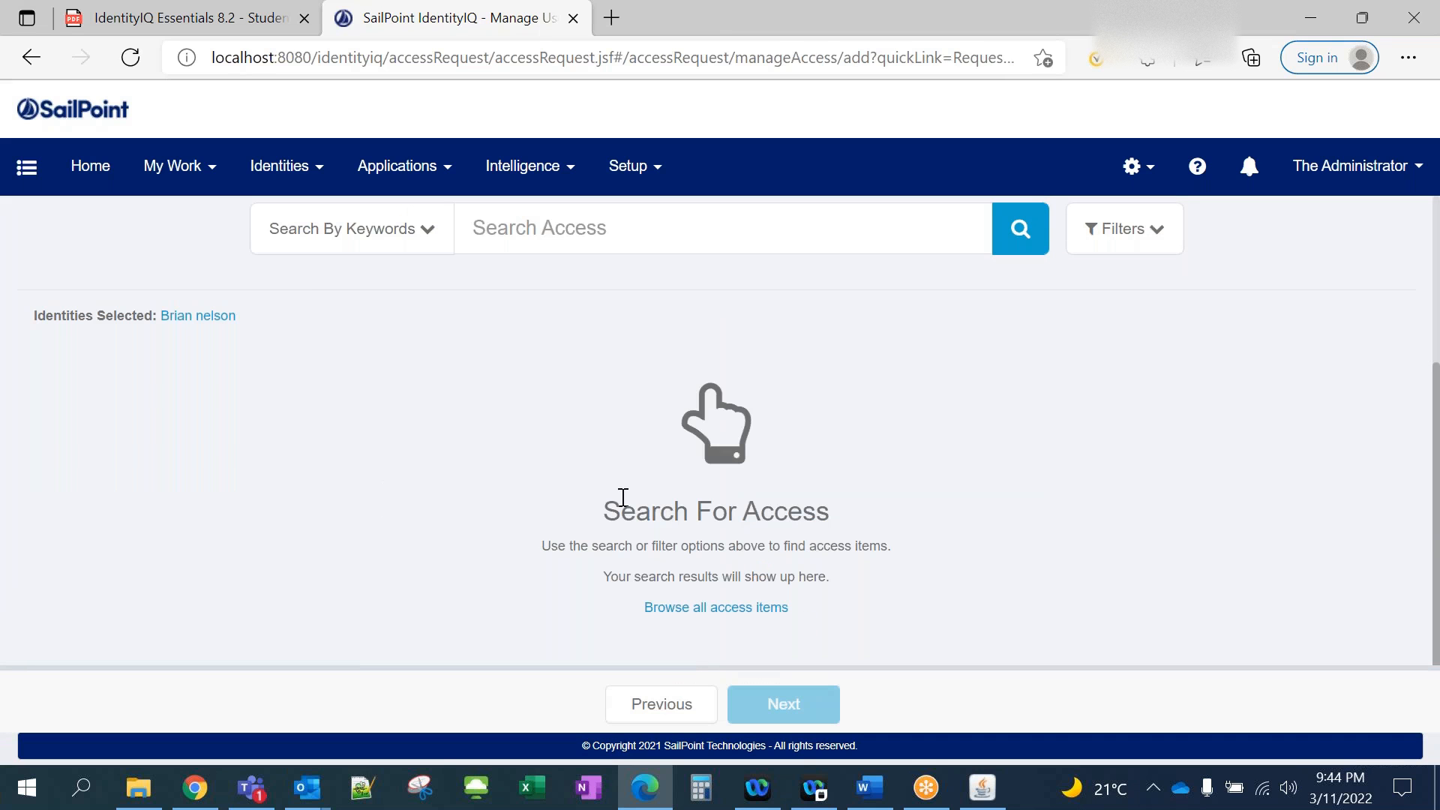
List all available access items, add Business Role1 to the request and submit it.
click(540, 245)
key(Return)
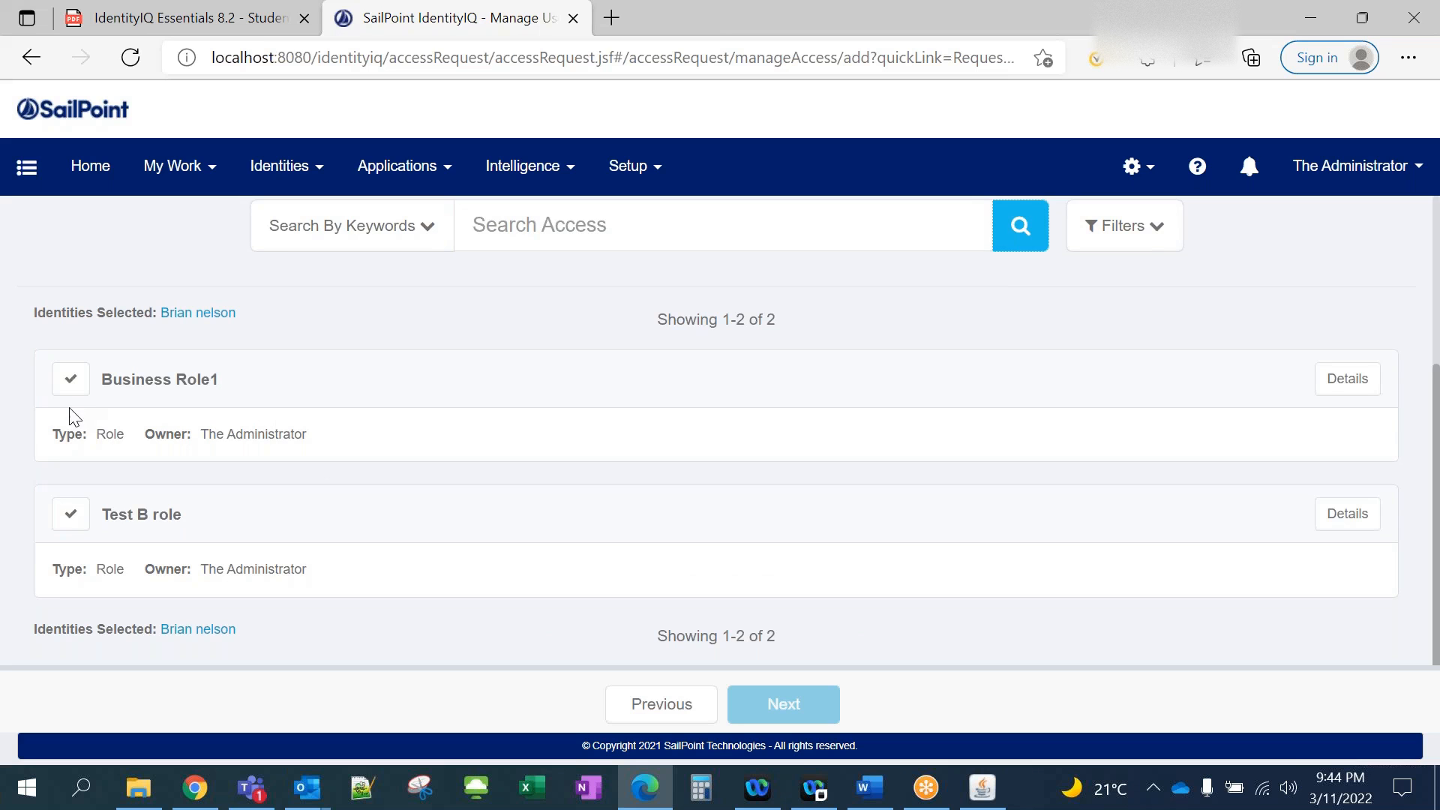
click(70, 381)
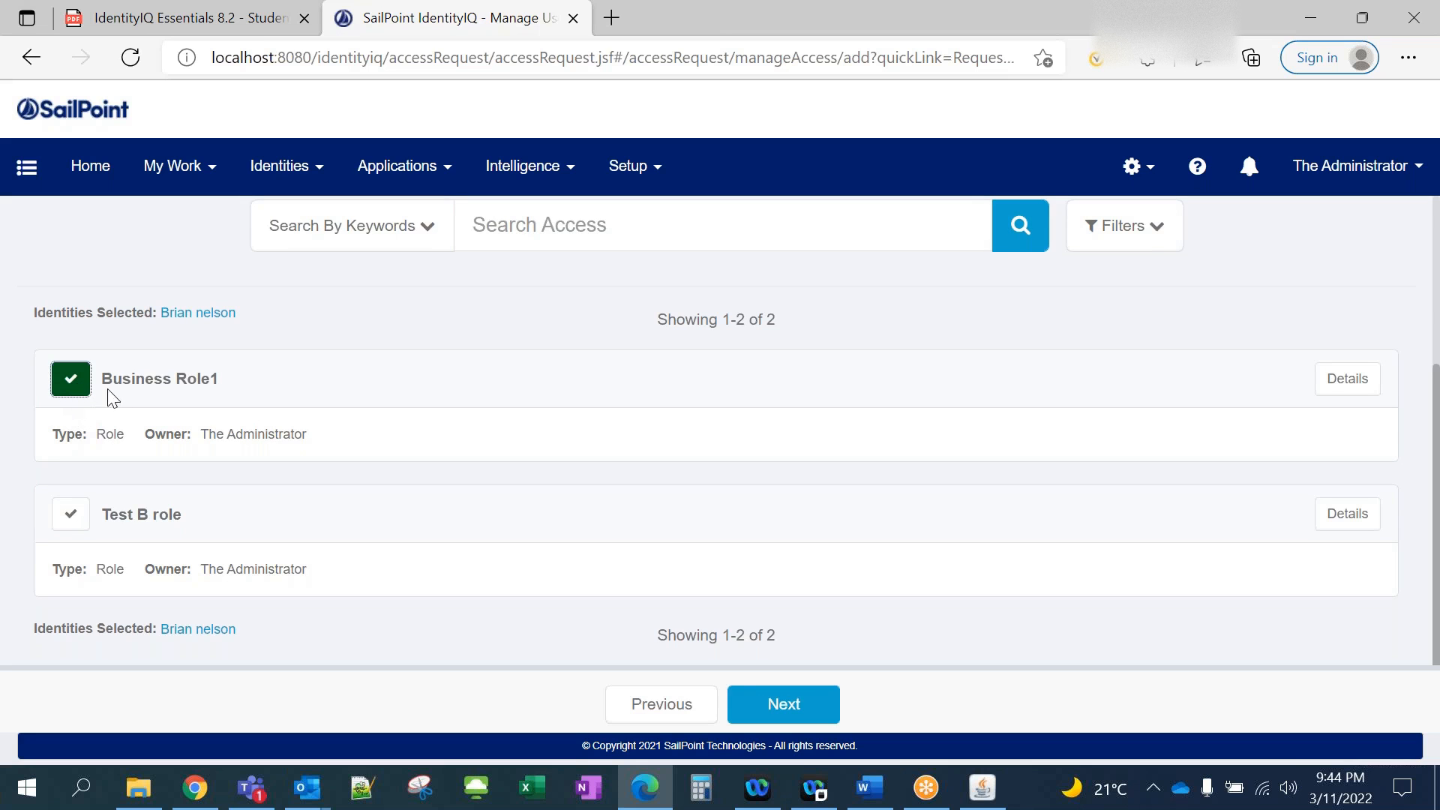
click(780, 709)
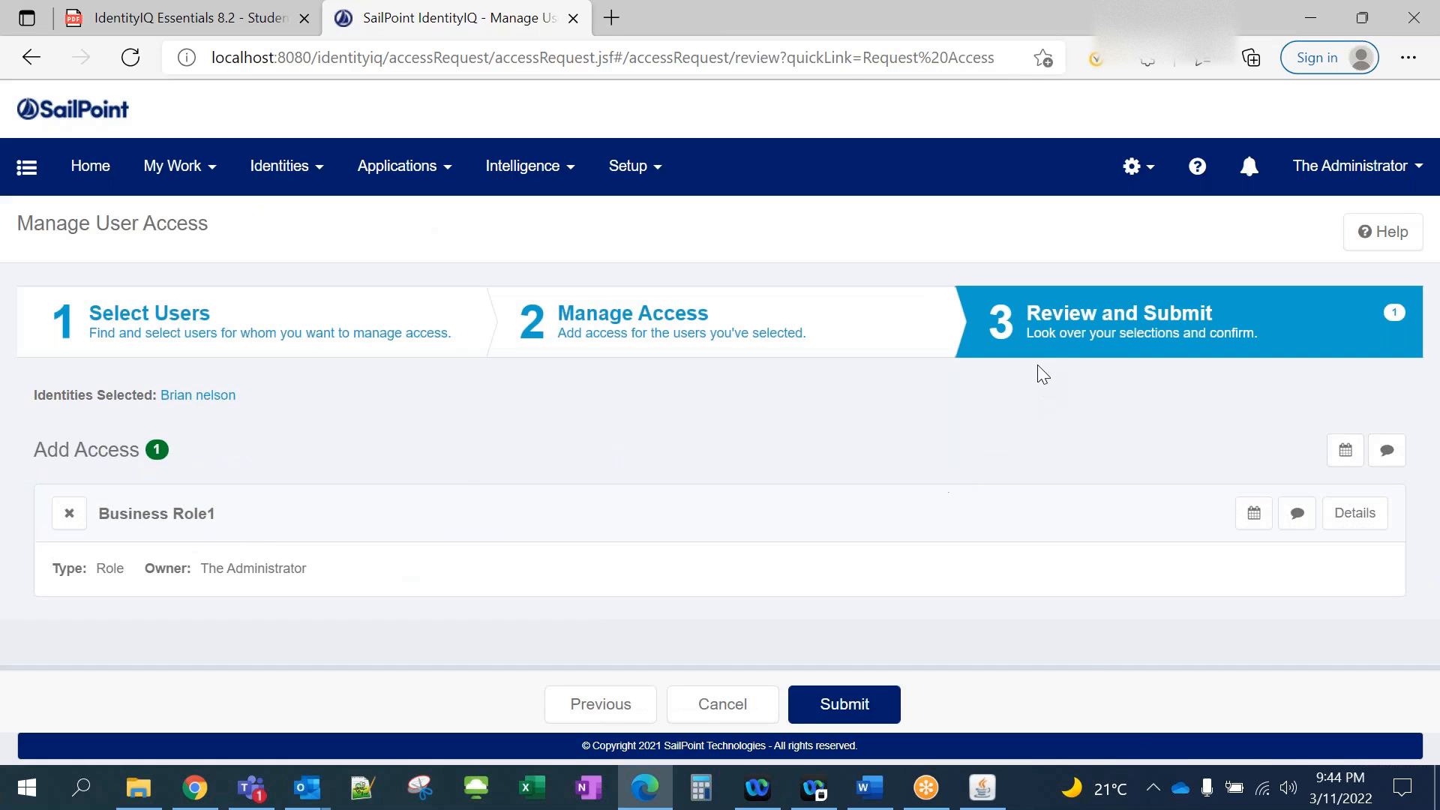
click(863, 705)
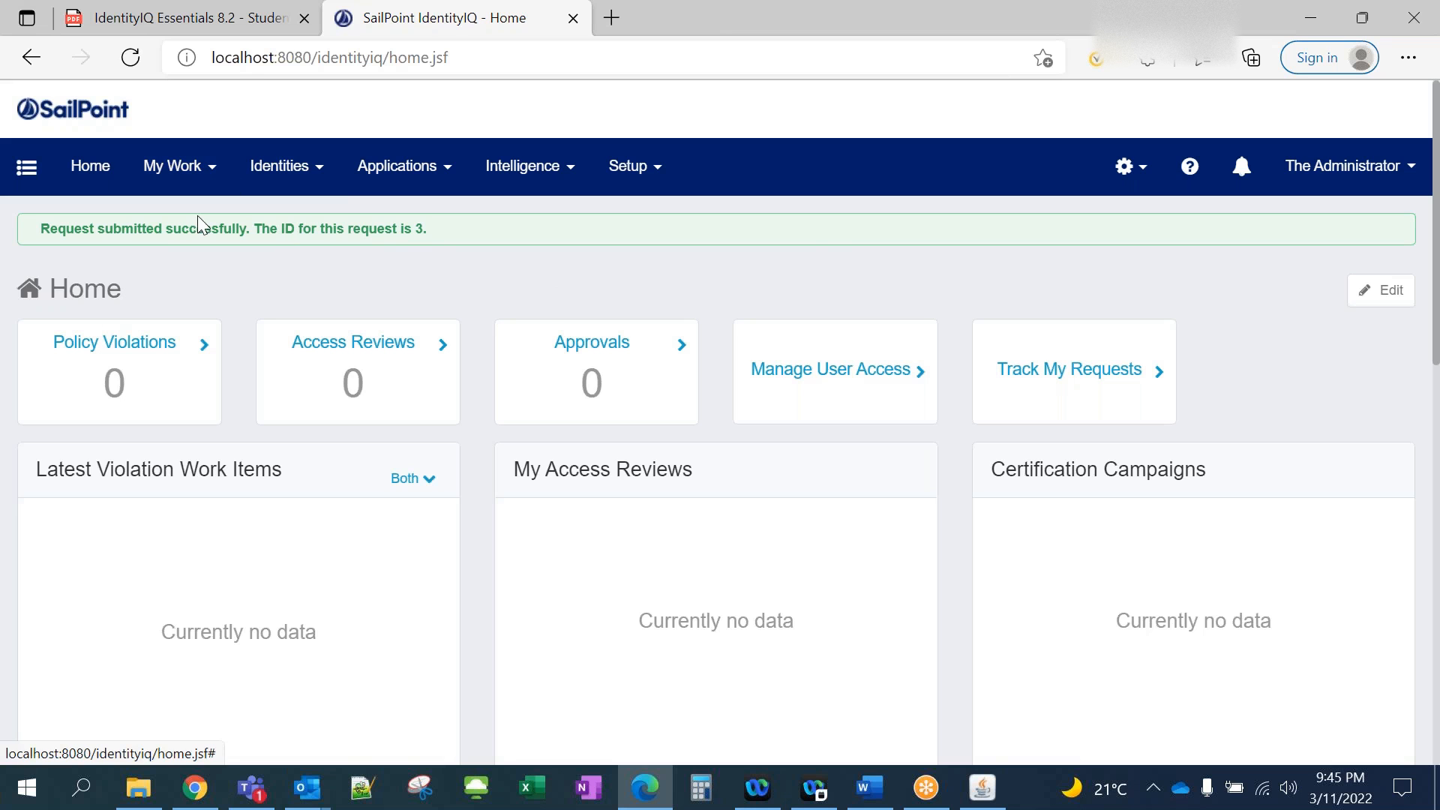
Open the details of the newest access request and check its completion date, verification date and execution status.
click(215, 183)
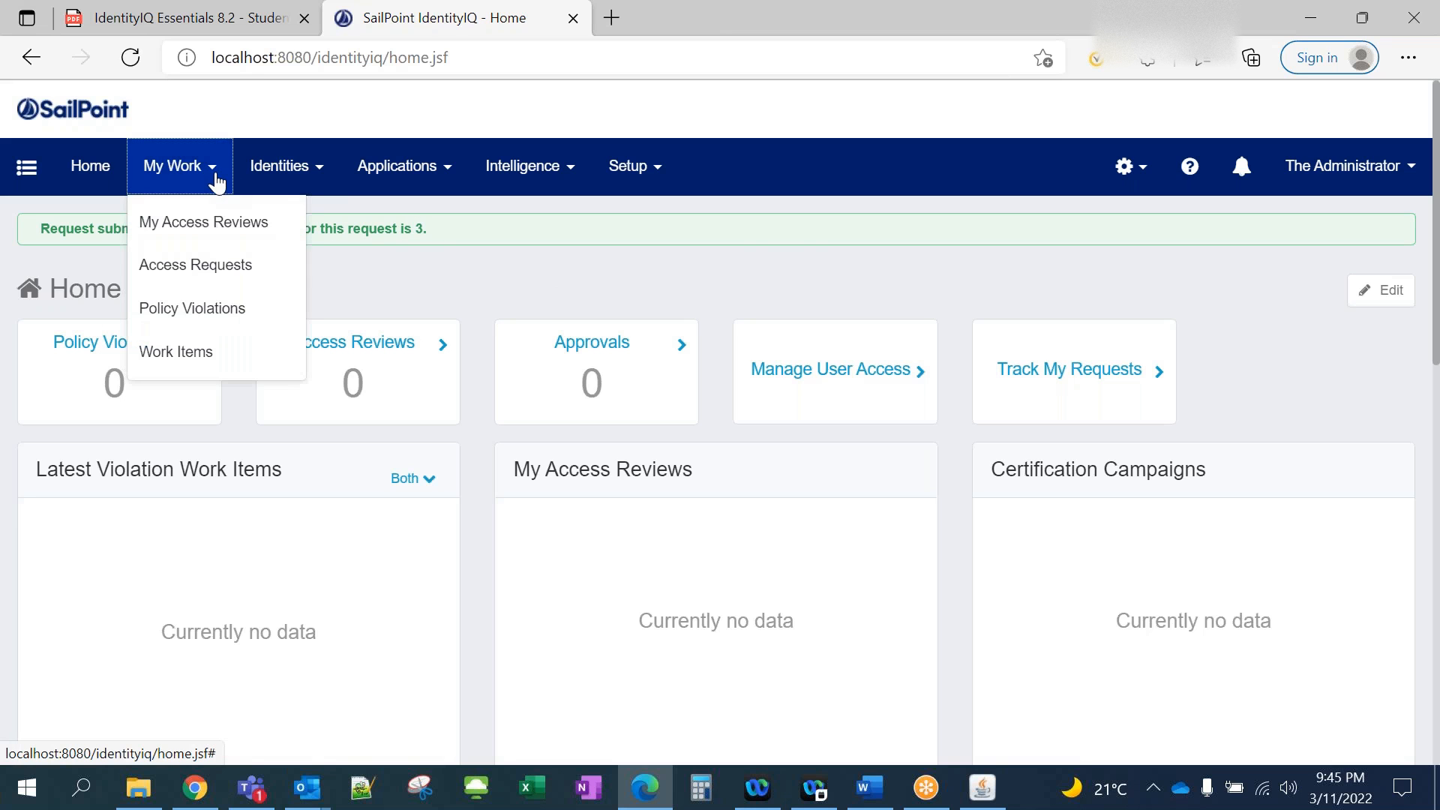
click(218, 270)
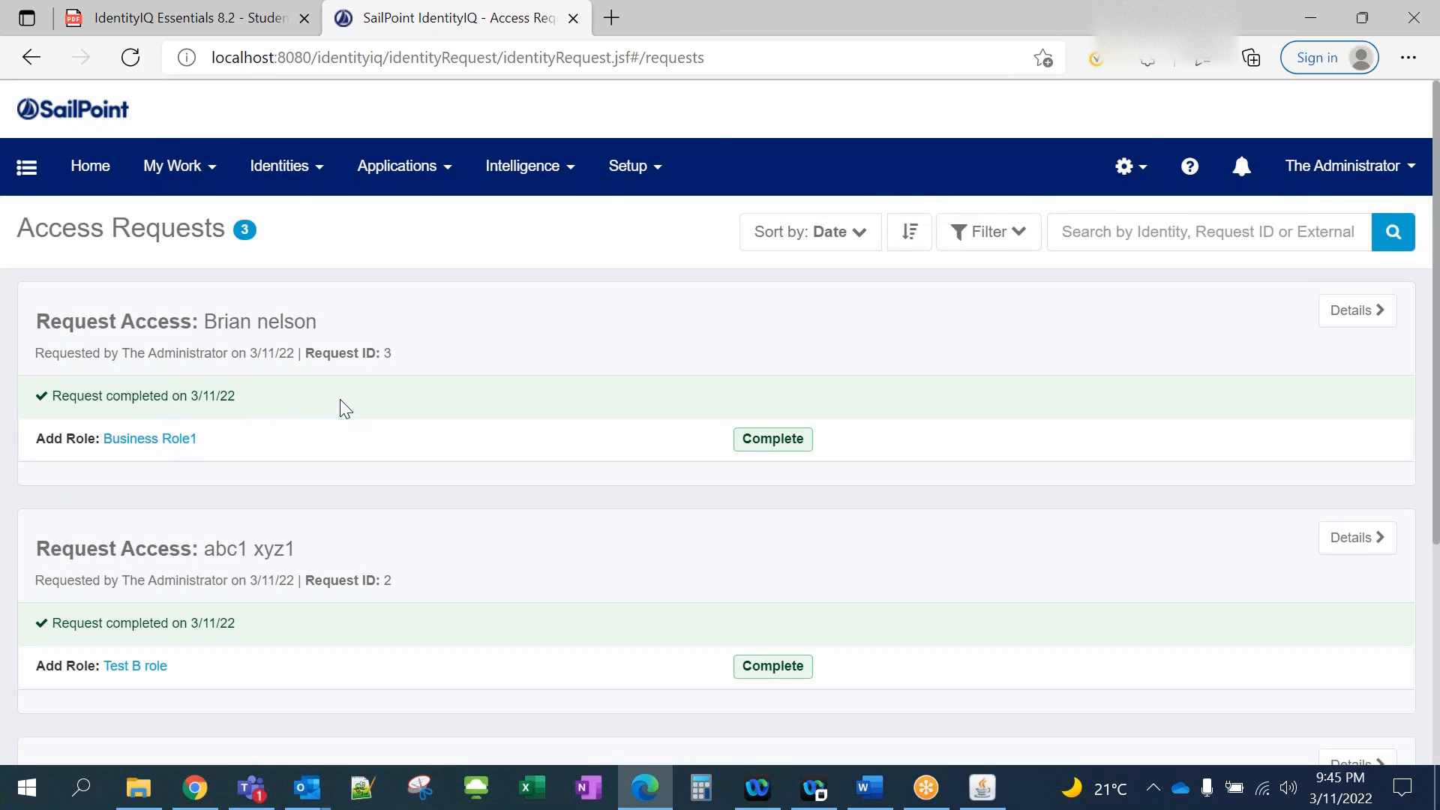
click(1365, 319)
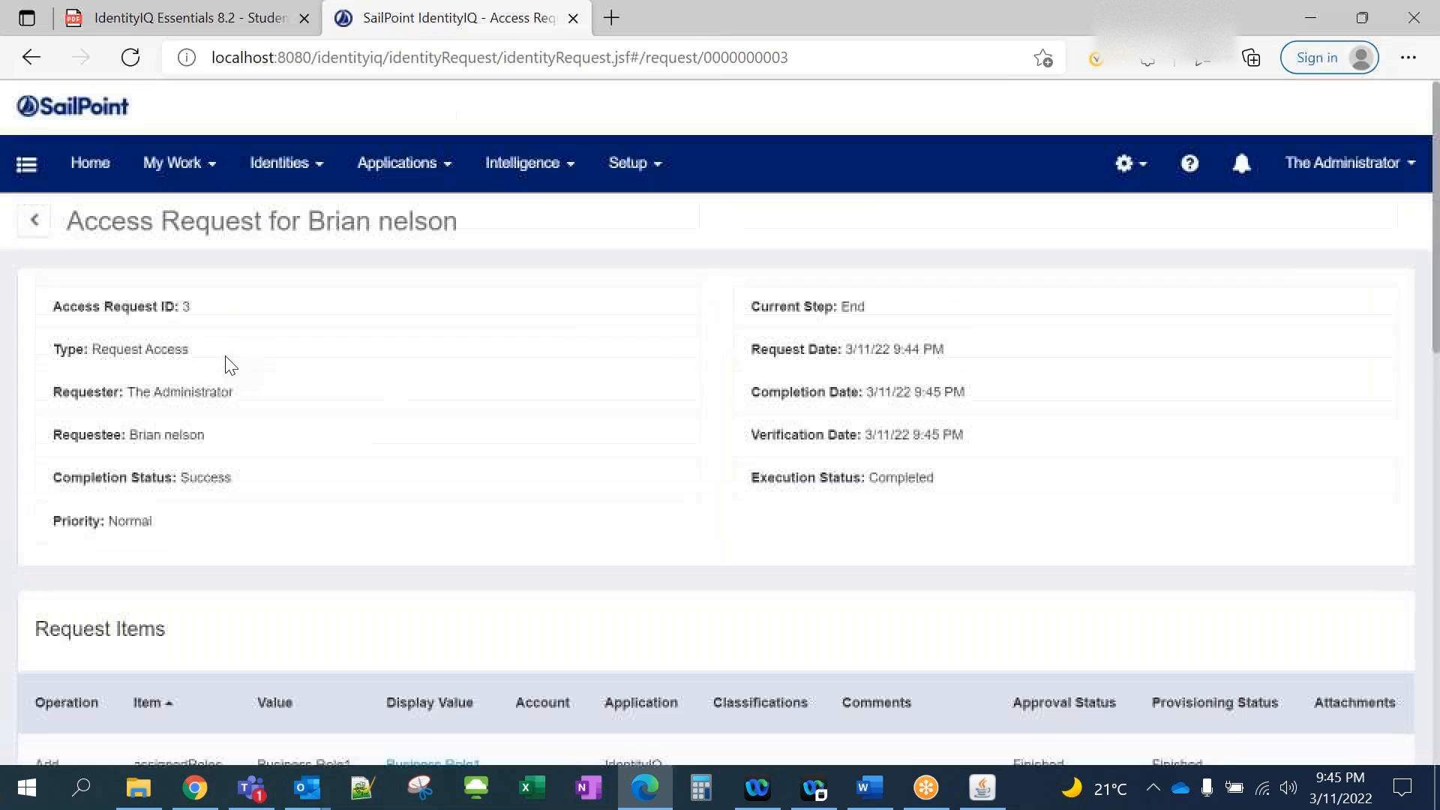
drag(867, 352, 952, 396)
drag(866, 441, 942, 441)
drag(867, 480, 936, 480)
Examine the request items, filtered items, provisioning engine and errors sections of the access request for Business Role1.
scroll(459, 497, down, 1)
scroll(459, 497, down, 4)
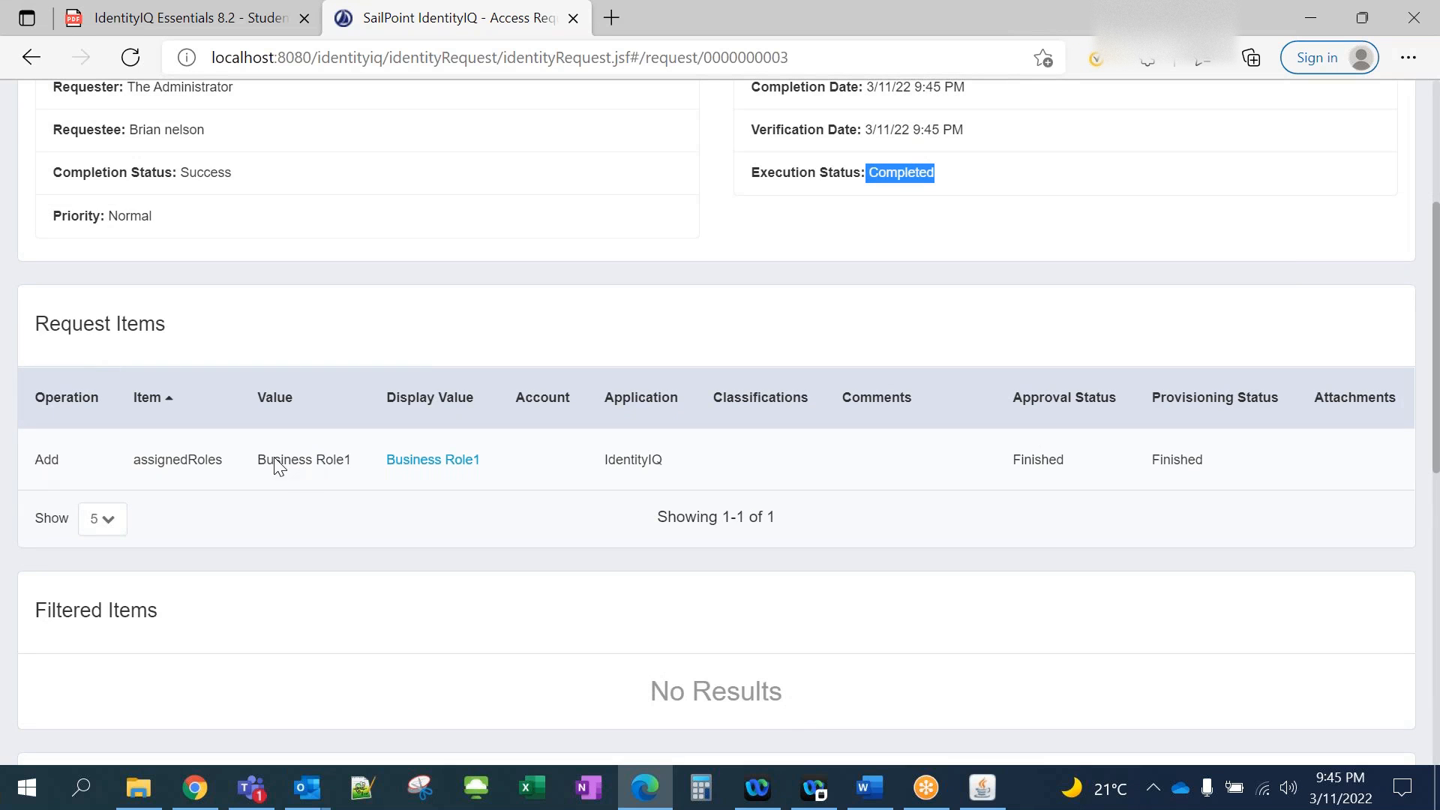
drag(257, 462, 348, 463)
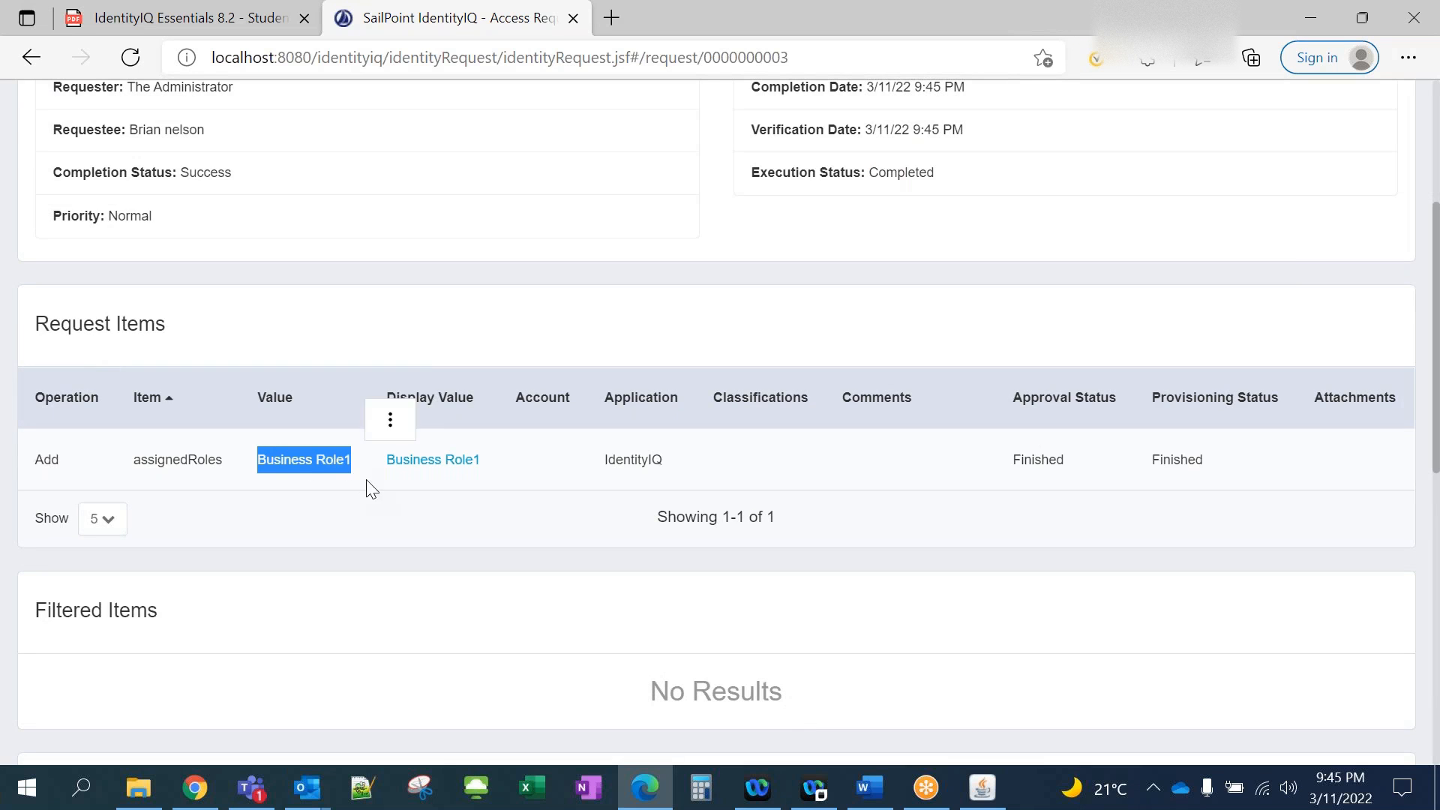
click(860, 486)
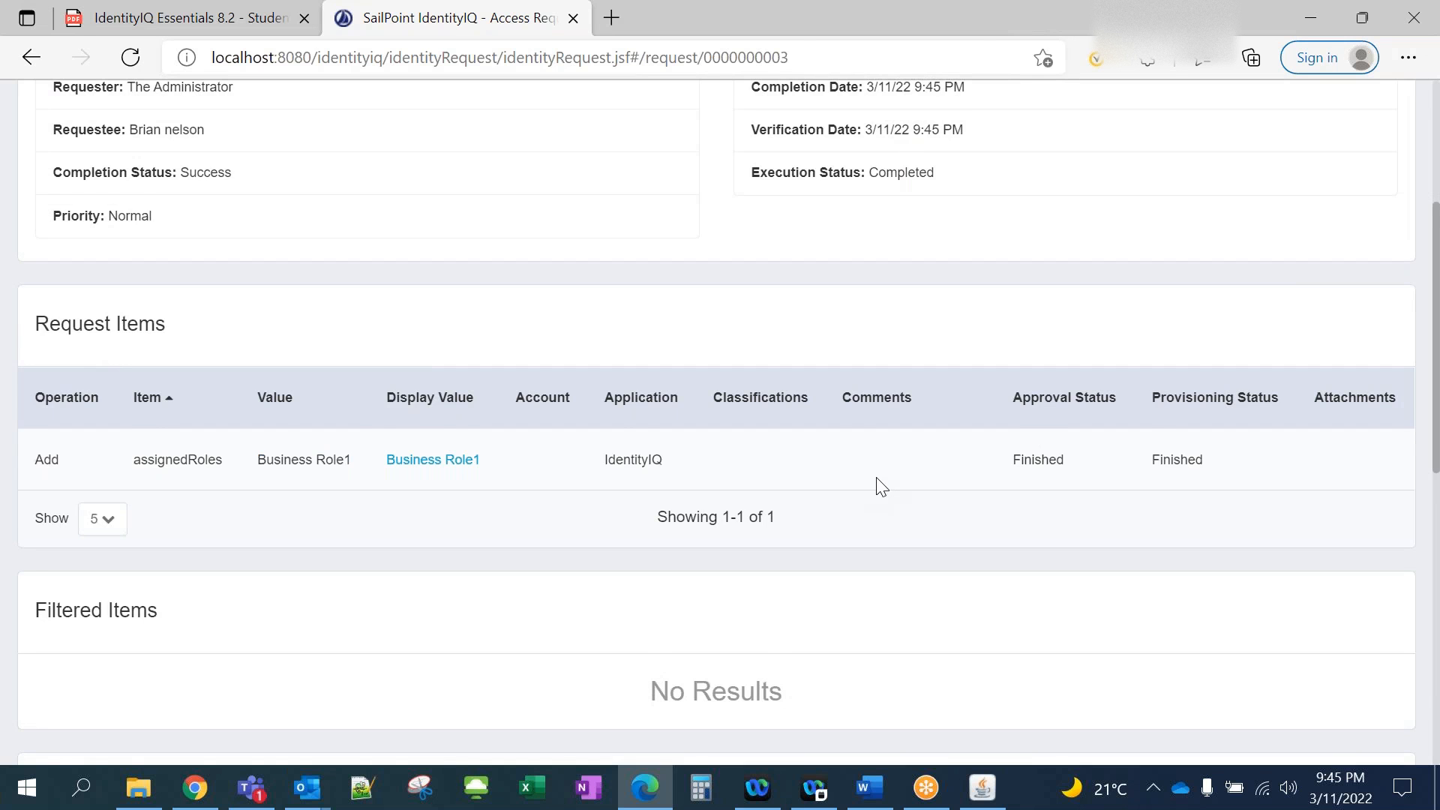
scroll(876, 480, down, 8)
scroll(532, 386, down, 2)
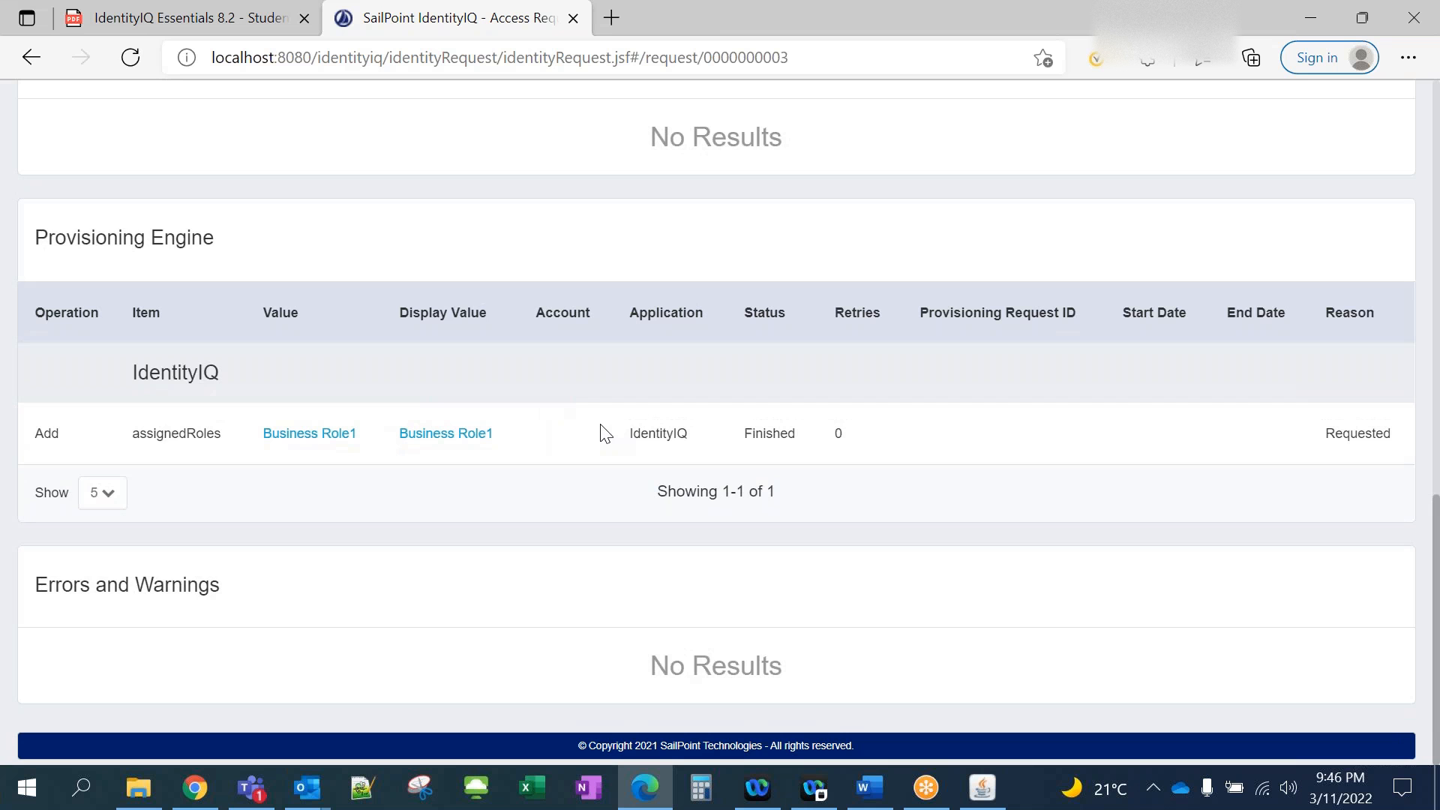
scroll(655, 470, up, 10)
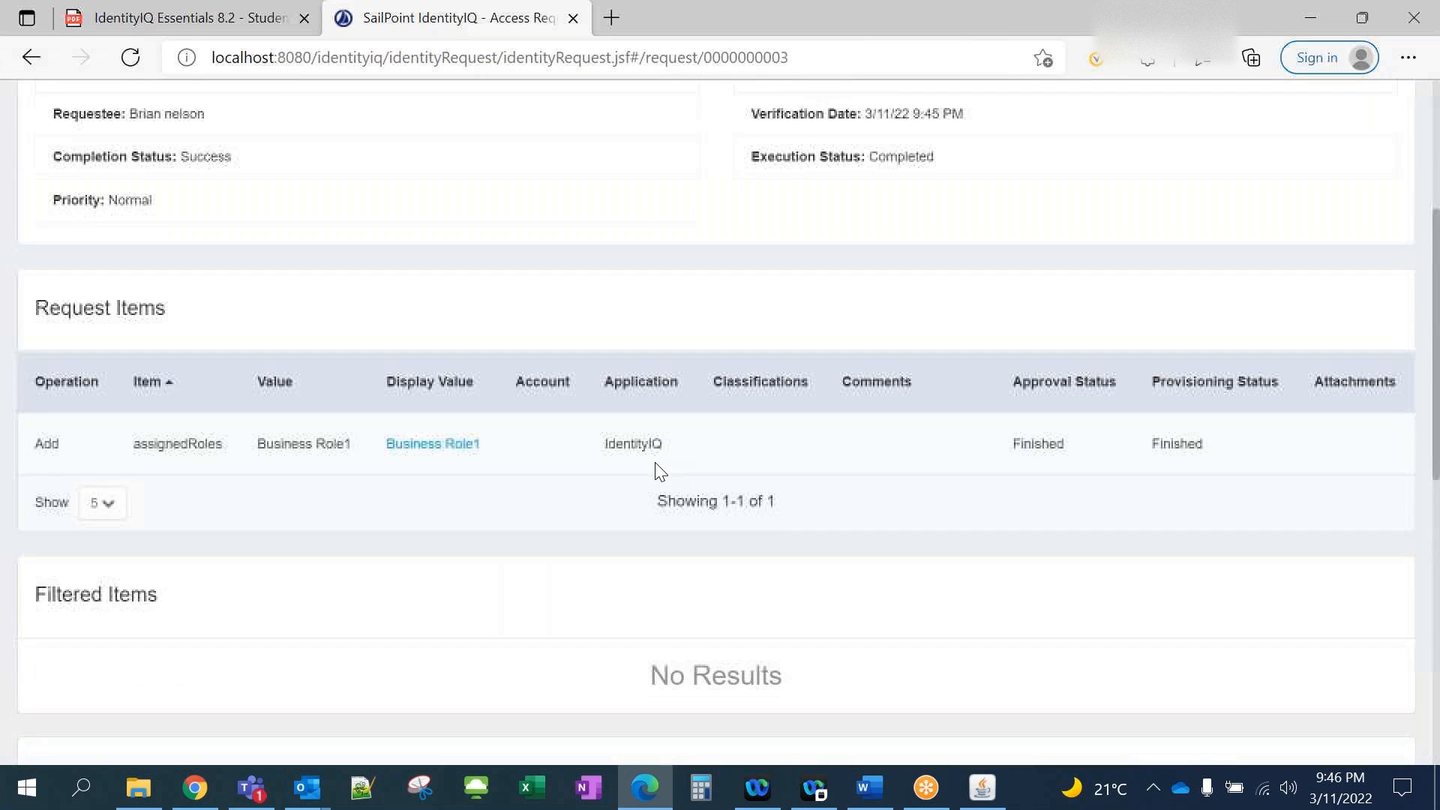
scroll(591, 528, down, 3)
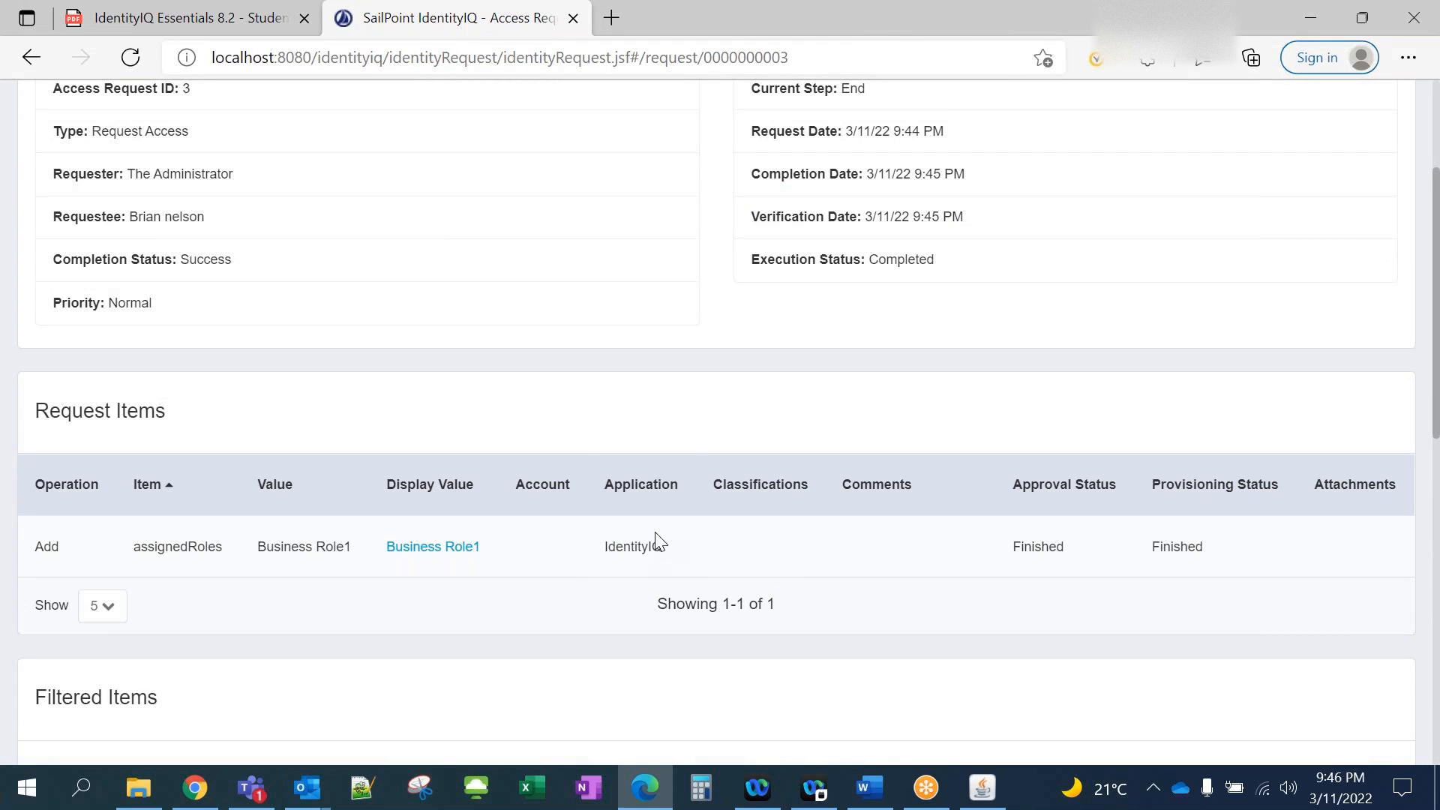
scroll(655, 441, up, 1)
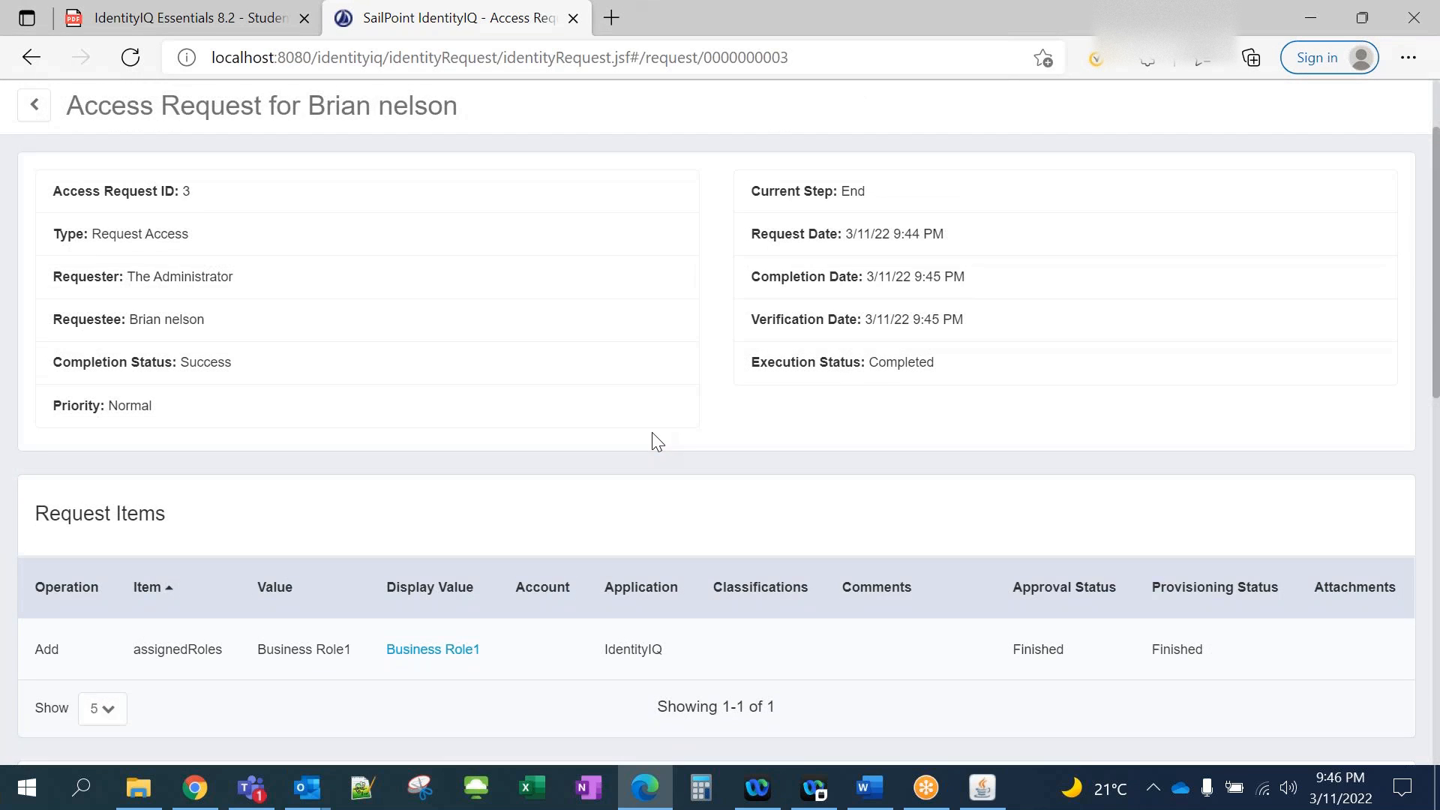
scroll(654, 441, up, 2)
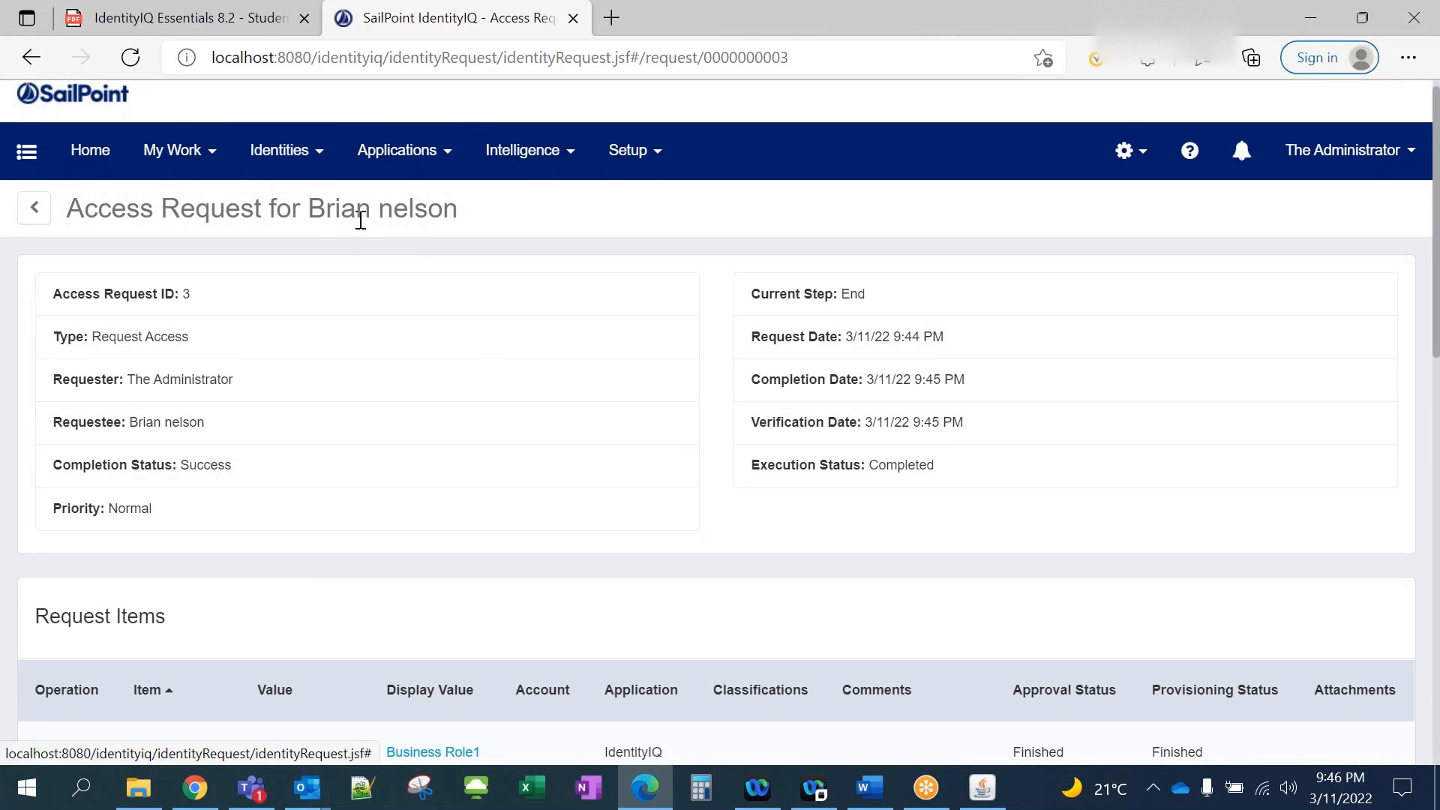
Open the requestee's identity from the Identity Warehouse and view its assigned roles and entitlements.
click(296, 154)
click(292, 161)
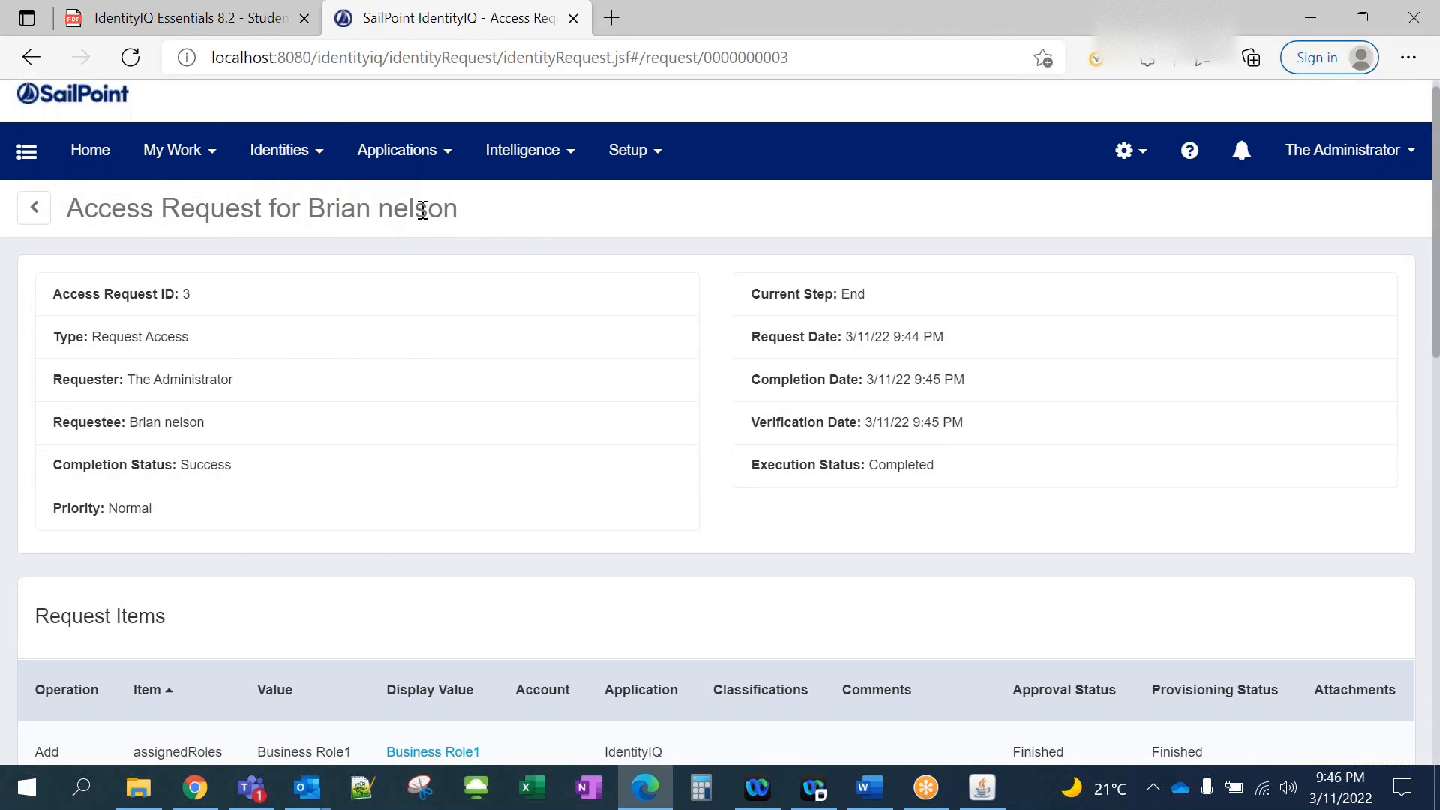
click(289, 164)
click(274, 212)
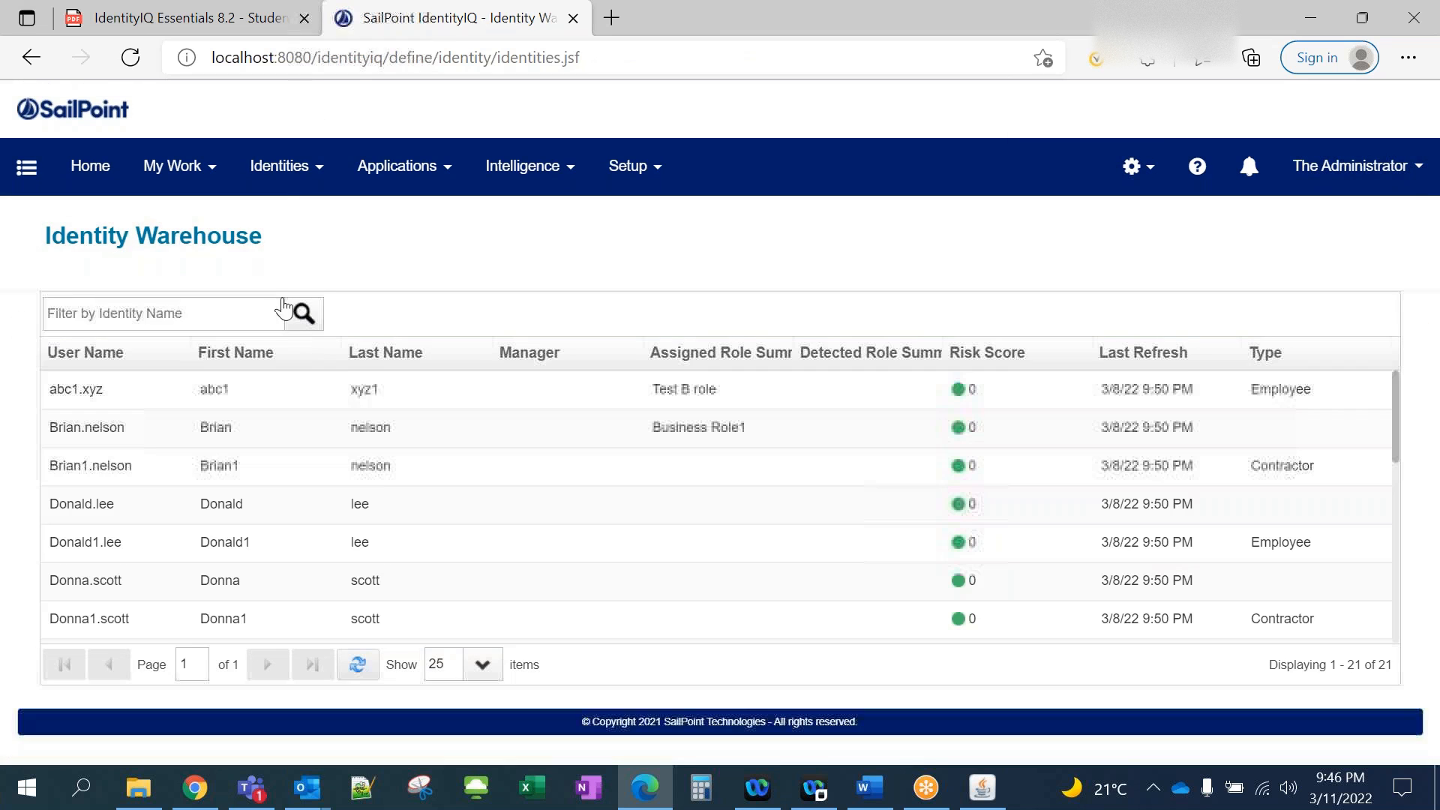
click(291, 438)
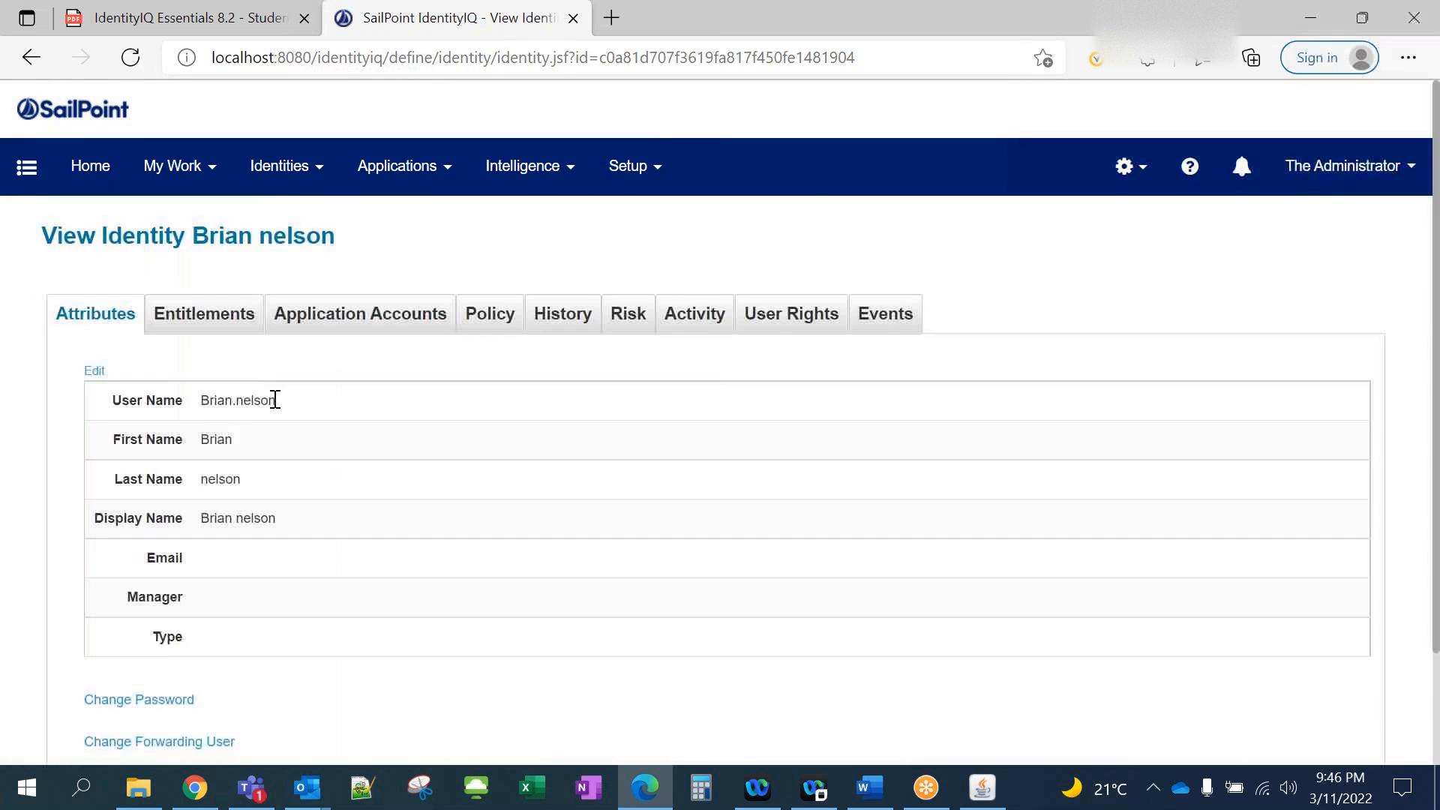
click(205, 325)
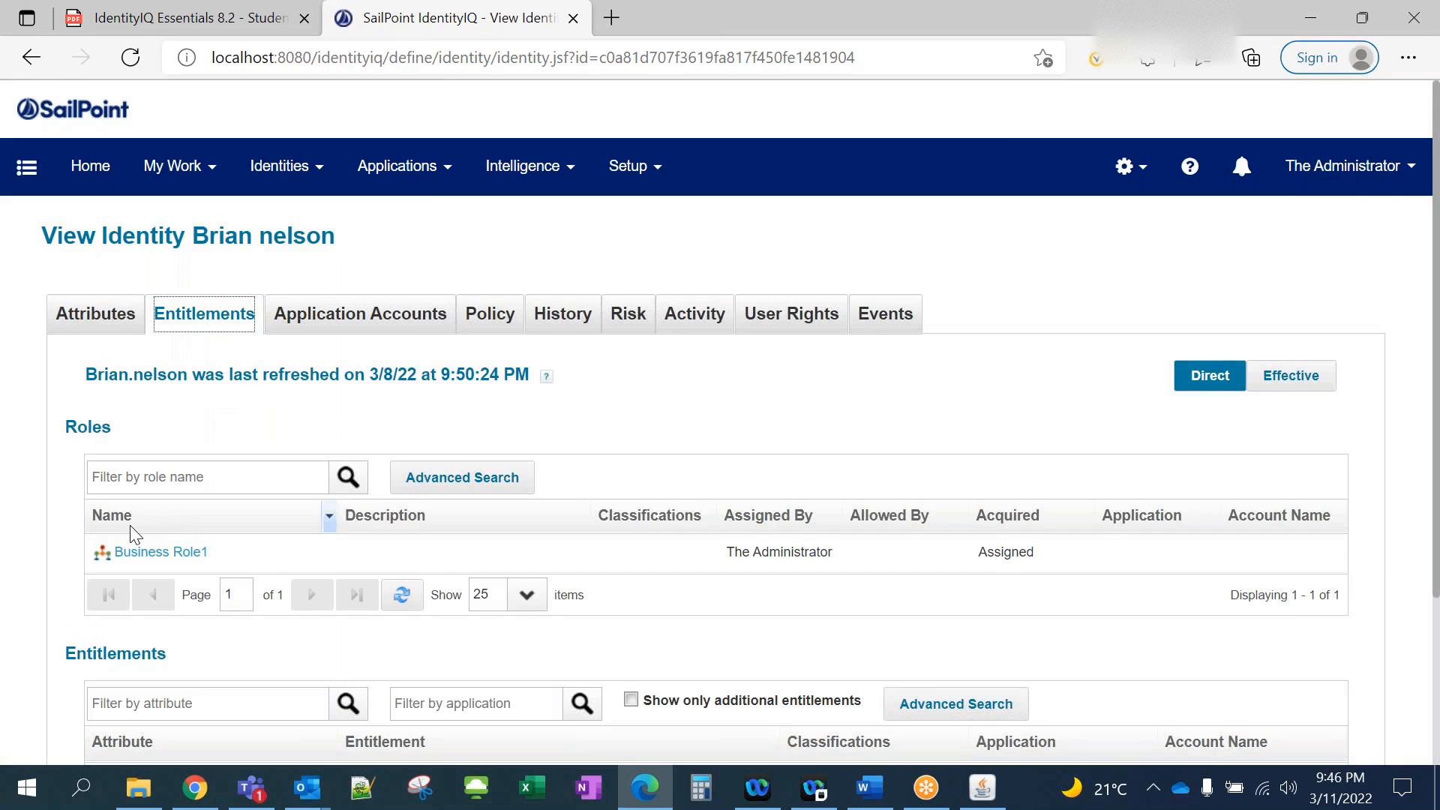
Review the Business Role1 assignment and the entitlements list of the opened identity.
scroll(159, 429, down, 3)
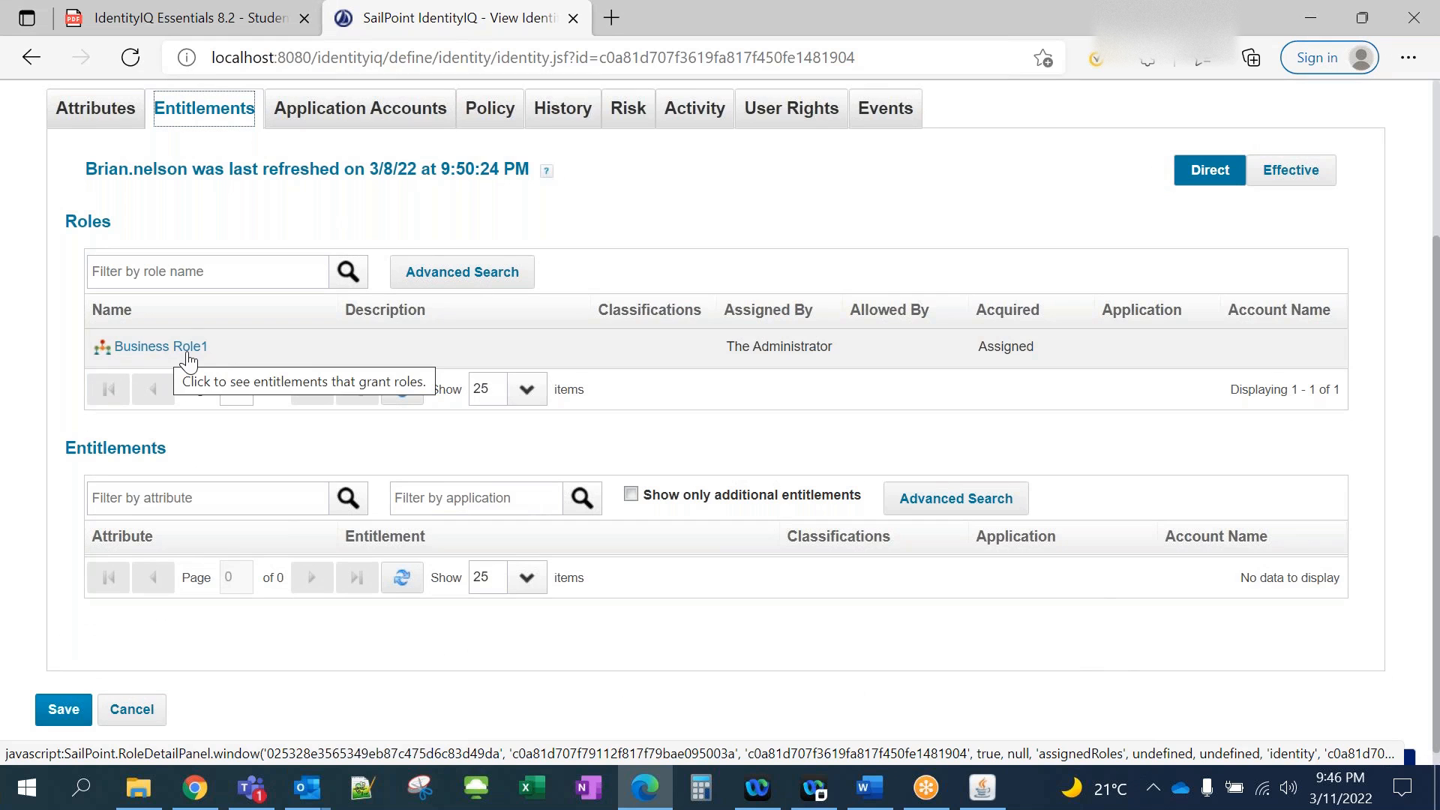
scroll(196, 556, down, 1)
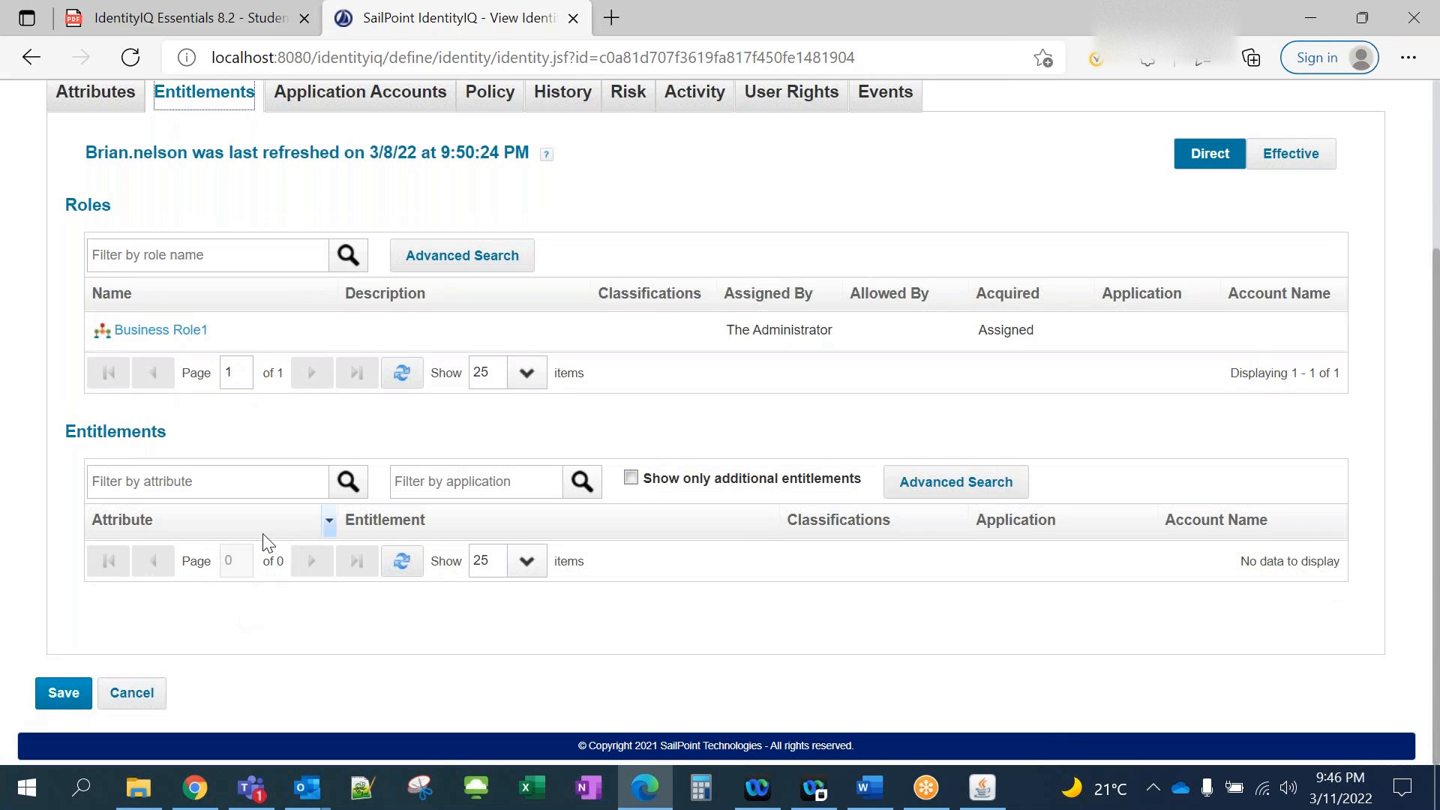
scroll(267, 541, up, 2)
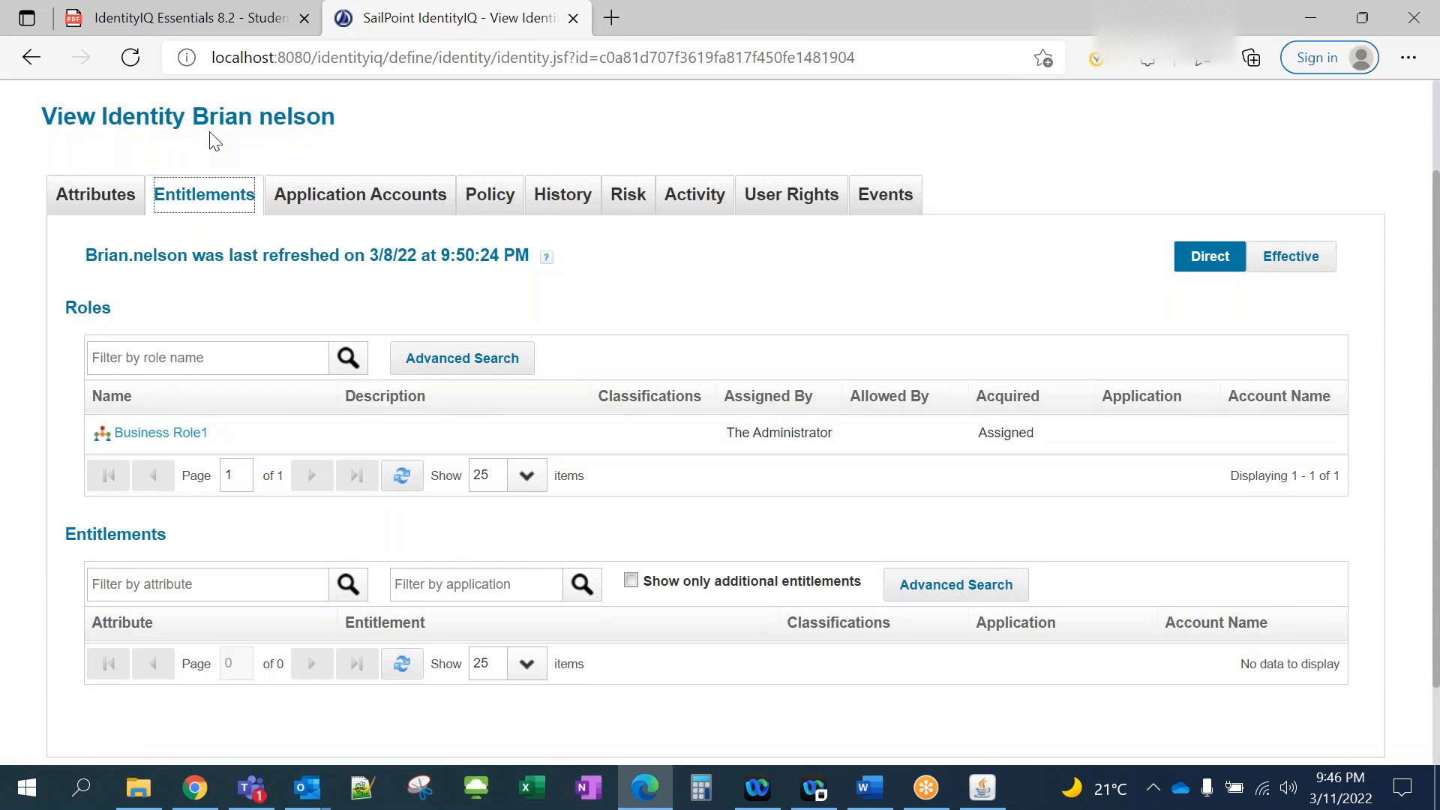
drag(193, 114, 339, 117)
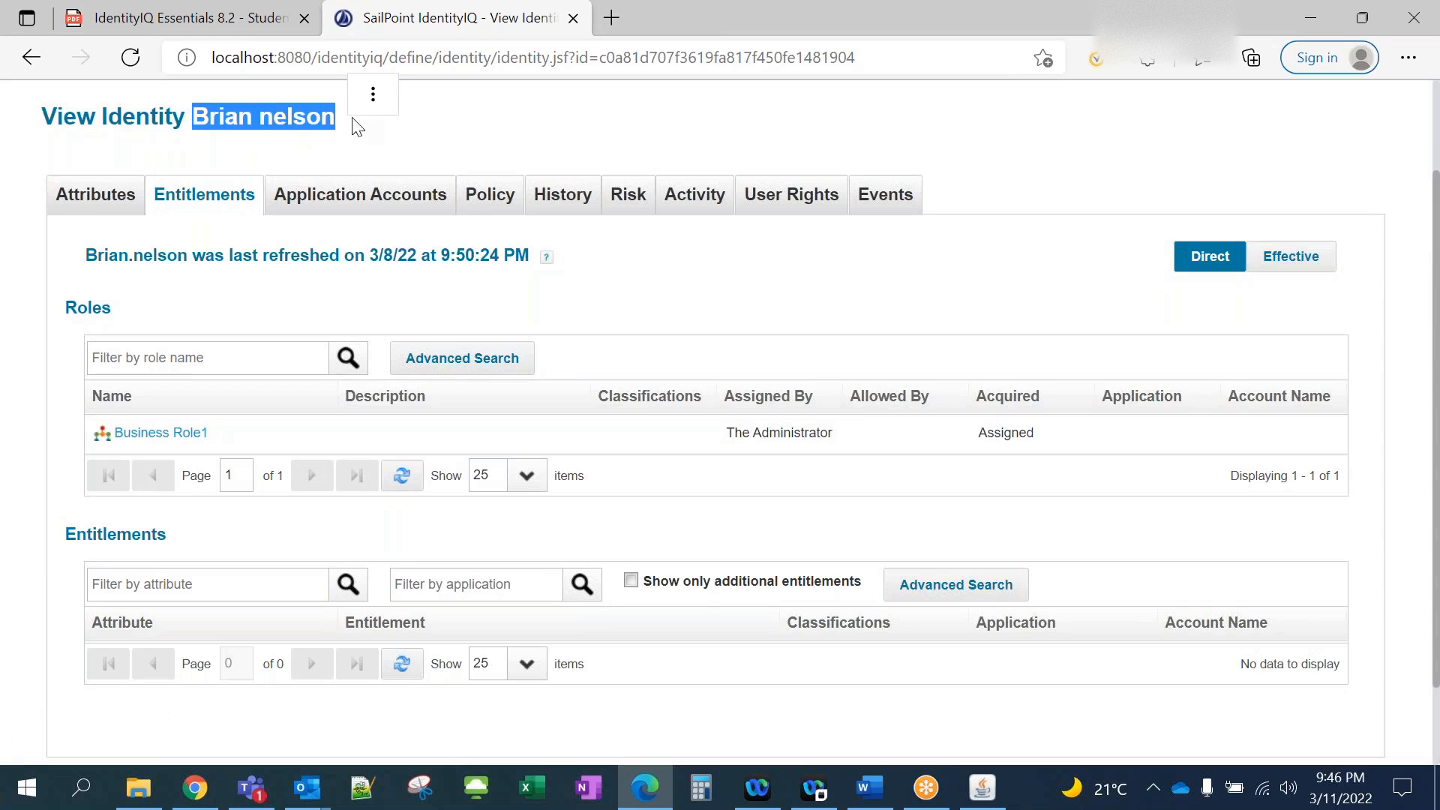
click(421, 140)
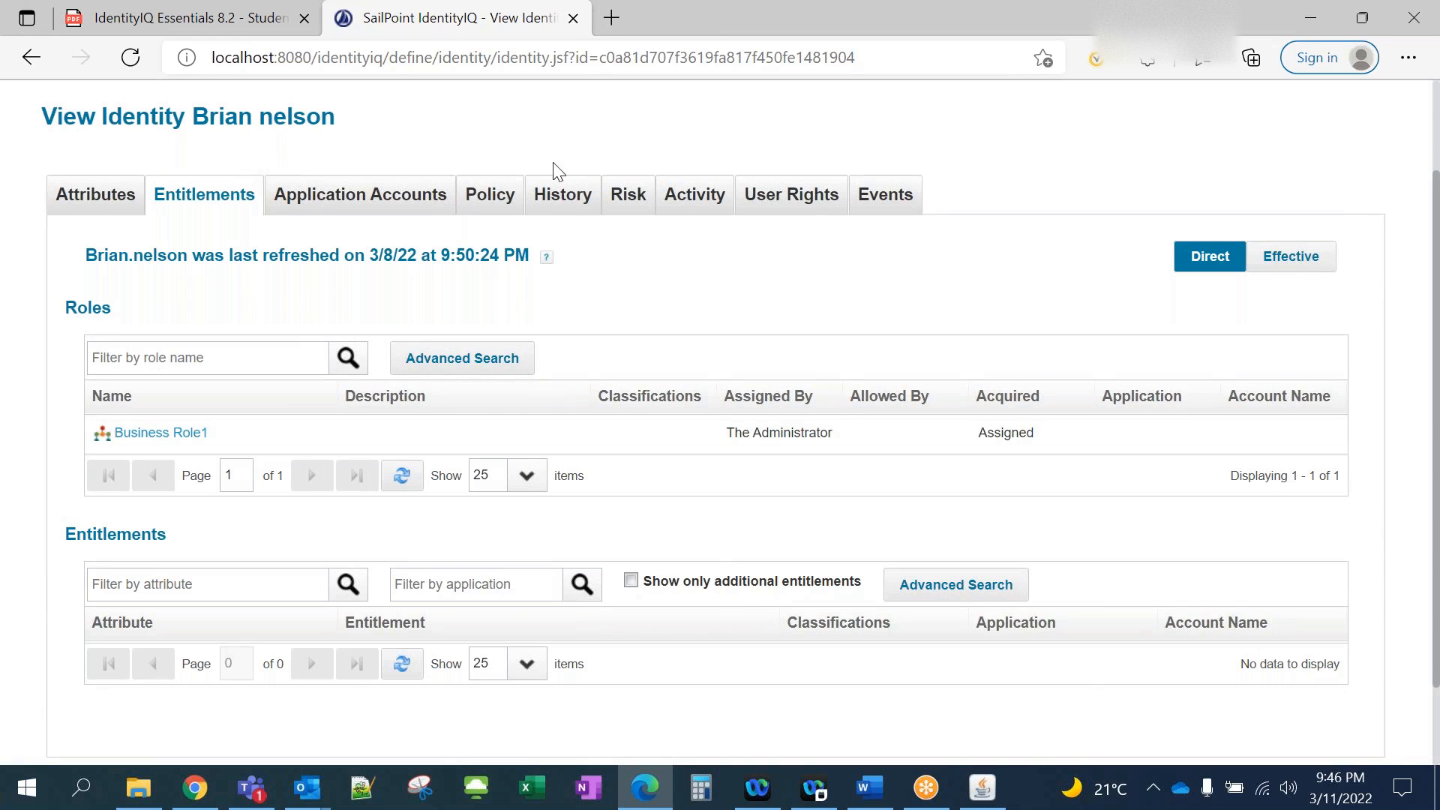
Check the identity's events and access requests, and return to its roles and entitlements.
click(885, 204)
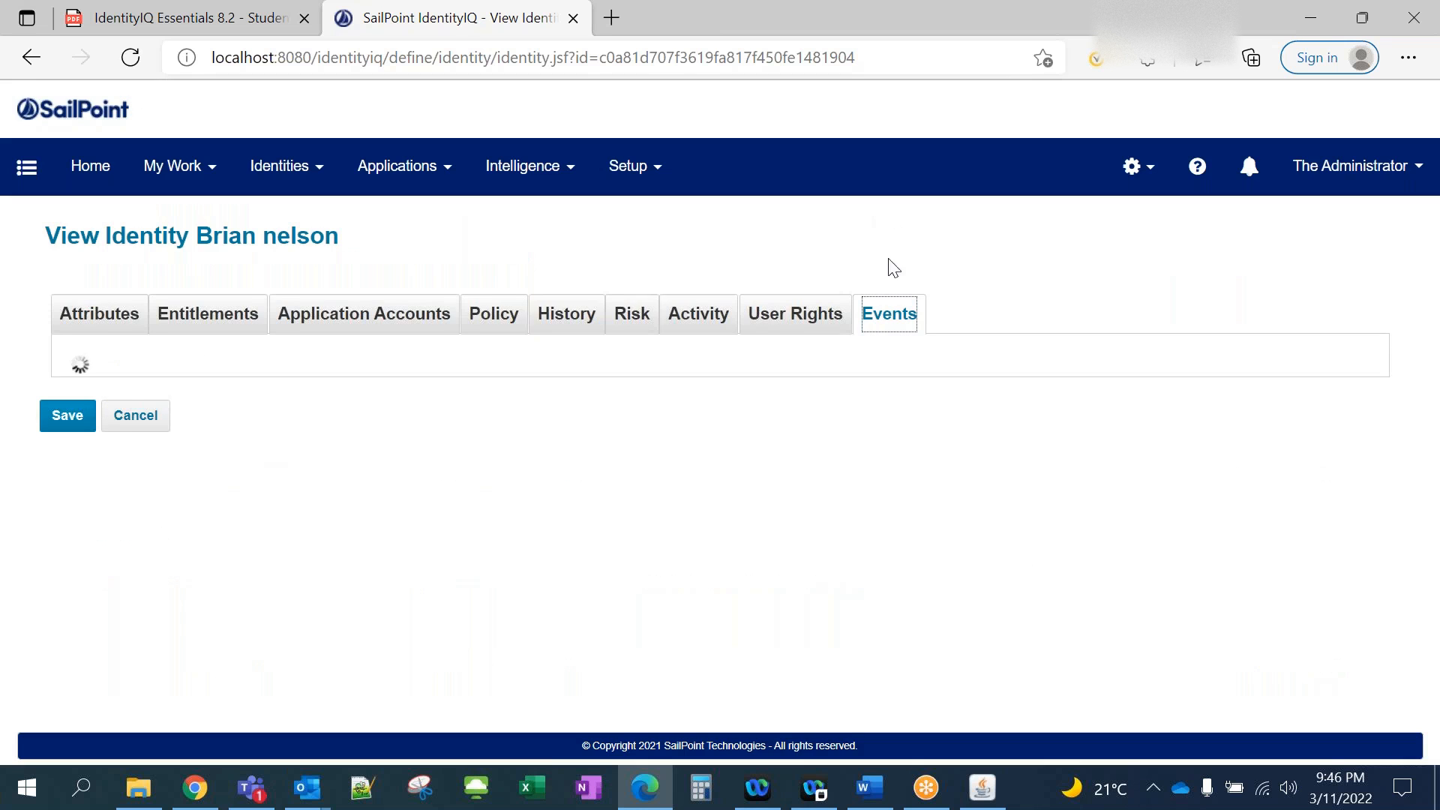
scroll(324, 435, down, 2)
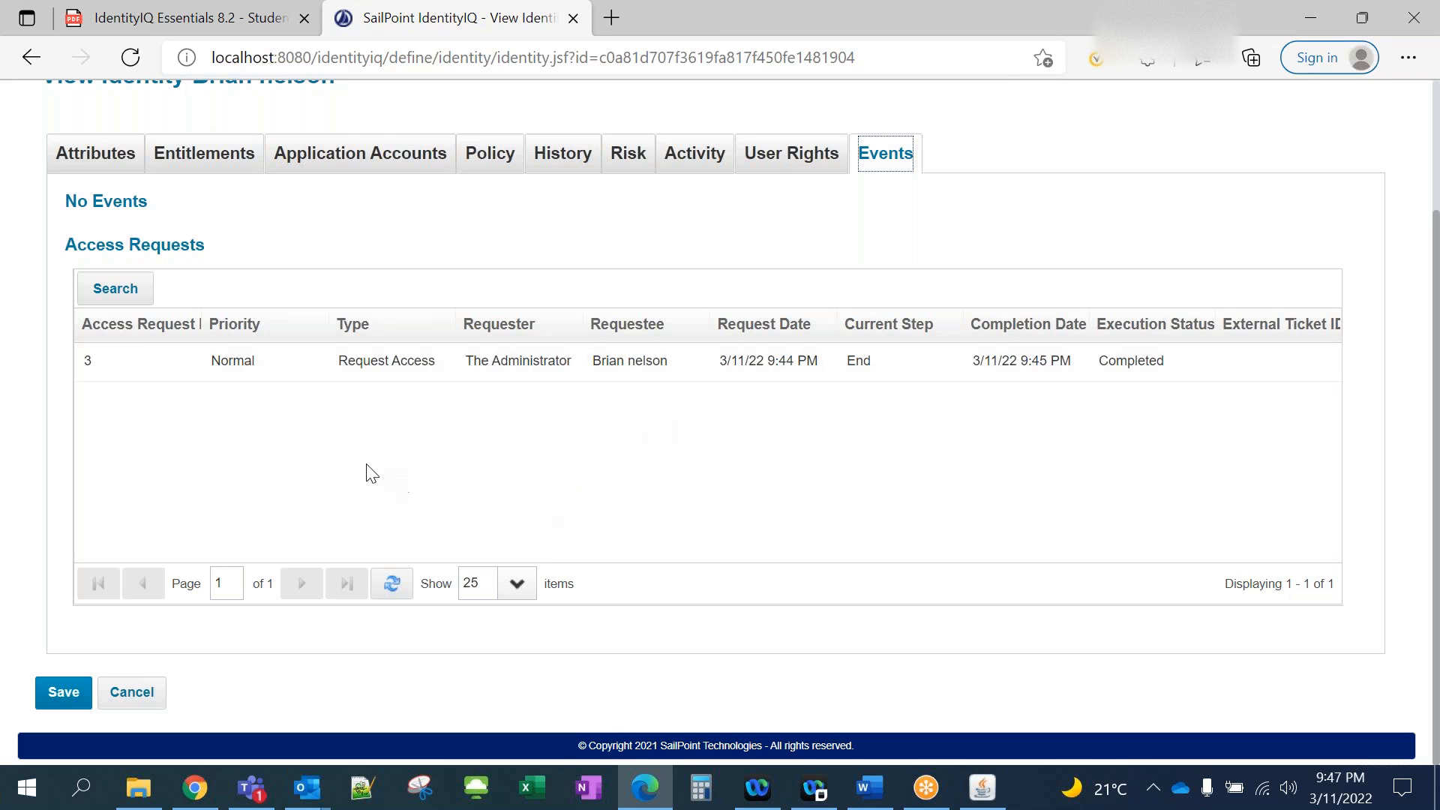
scroll(375, 465, up, 3)
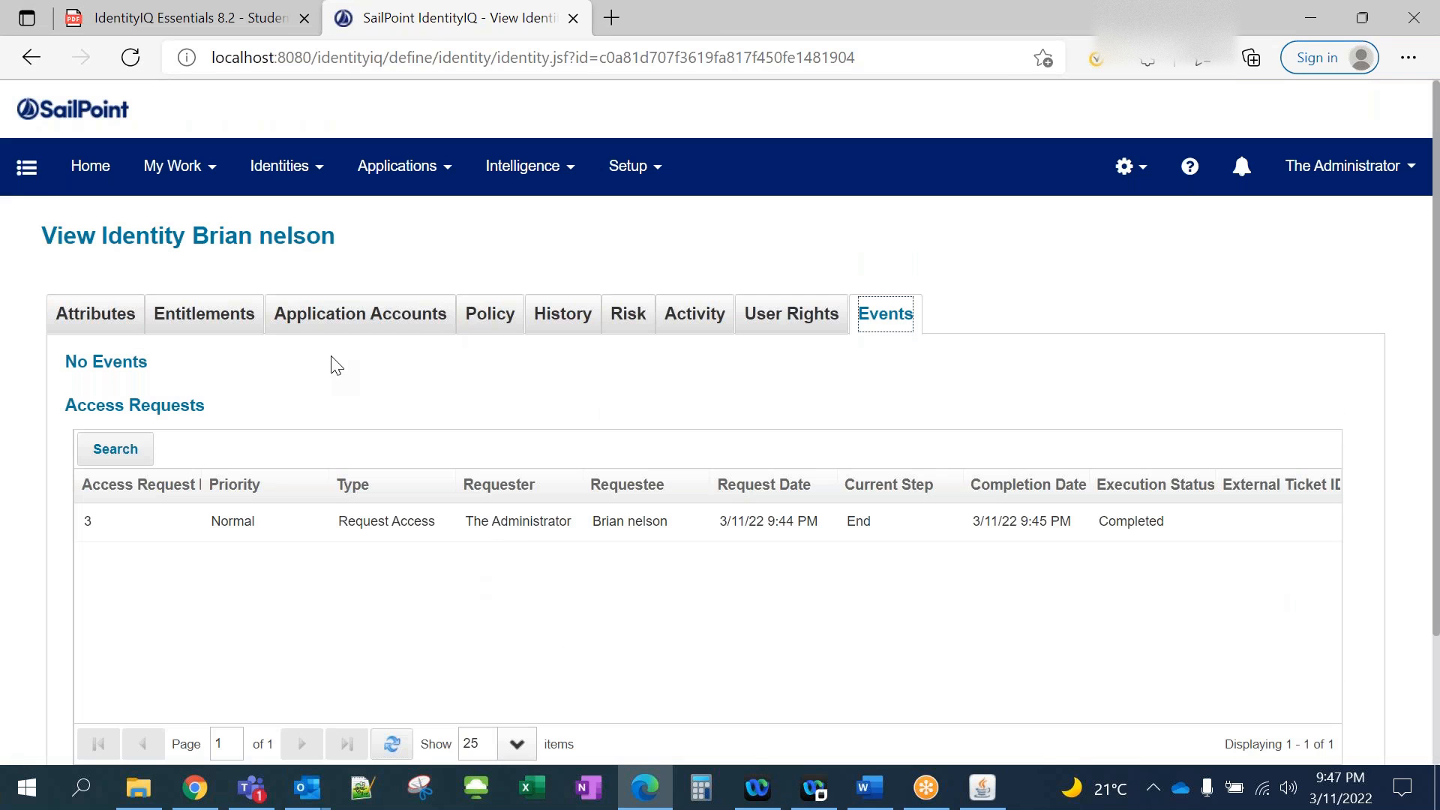
click(212, 324)
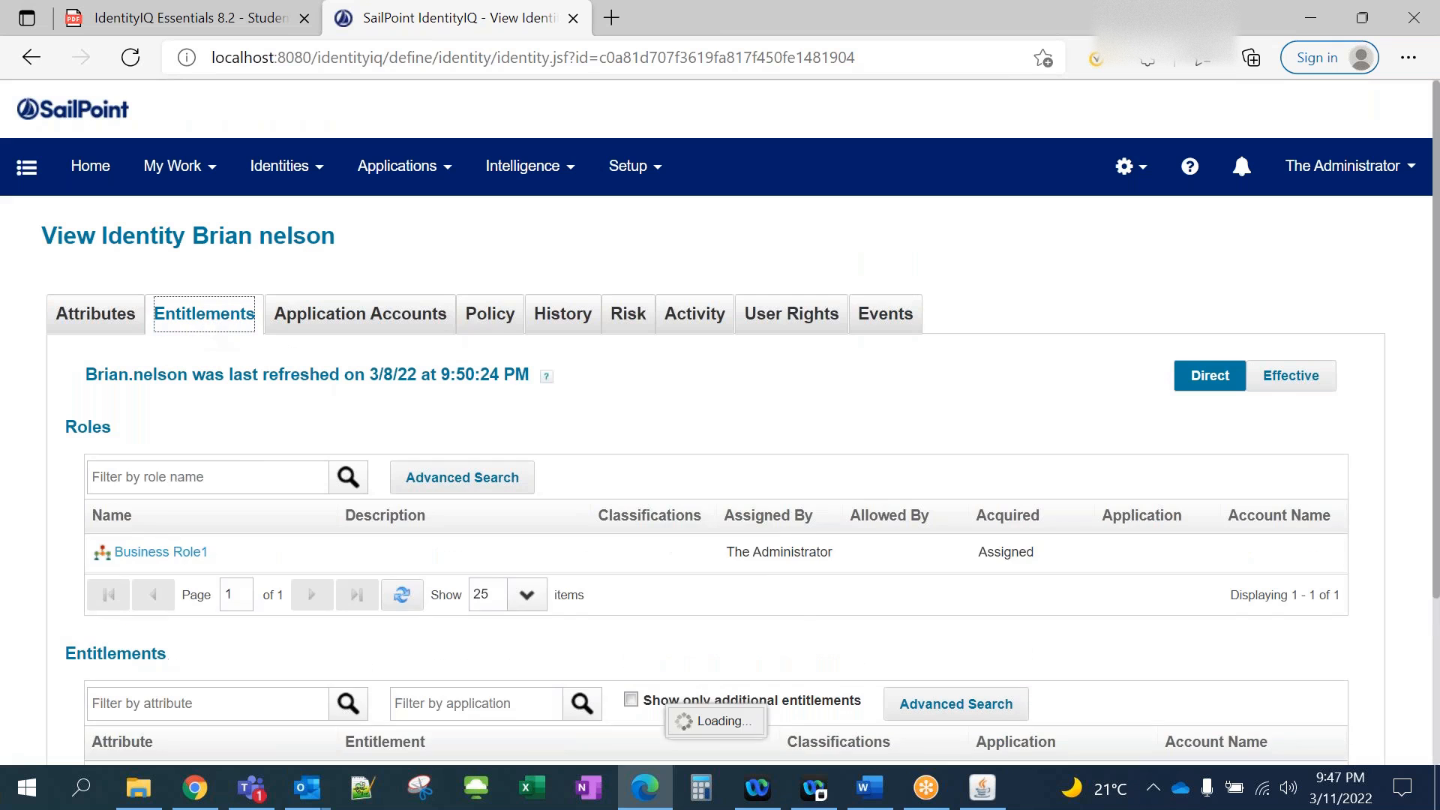
scroll(234, 459, down, 2)
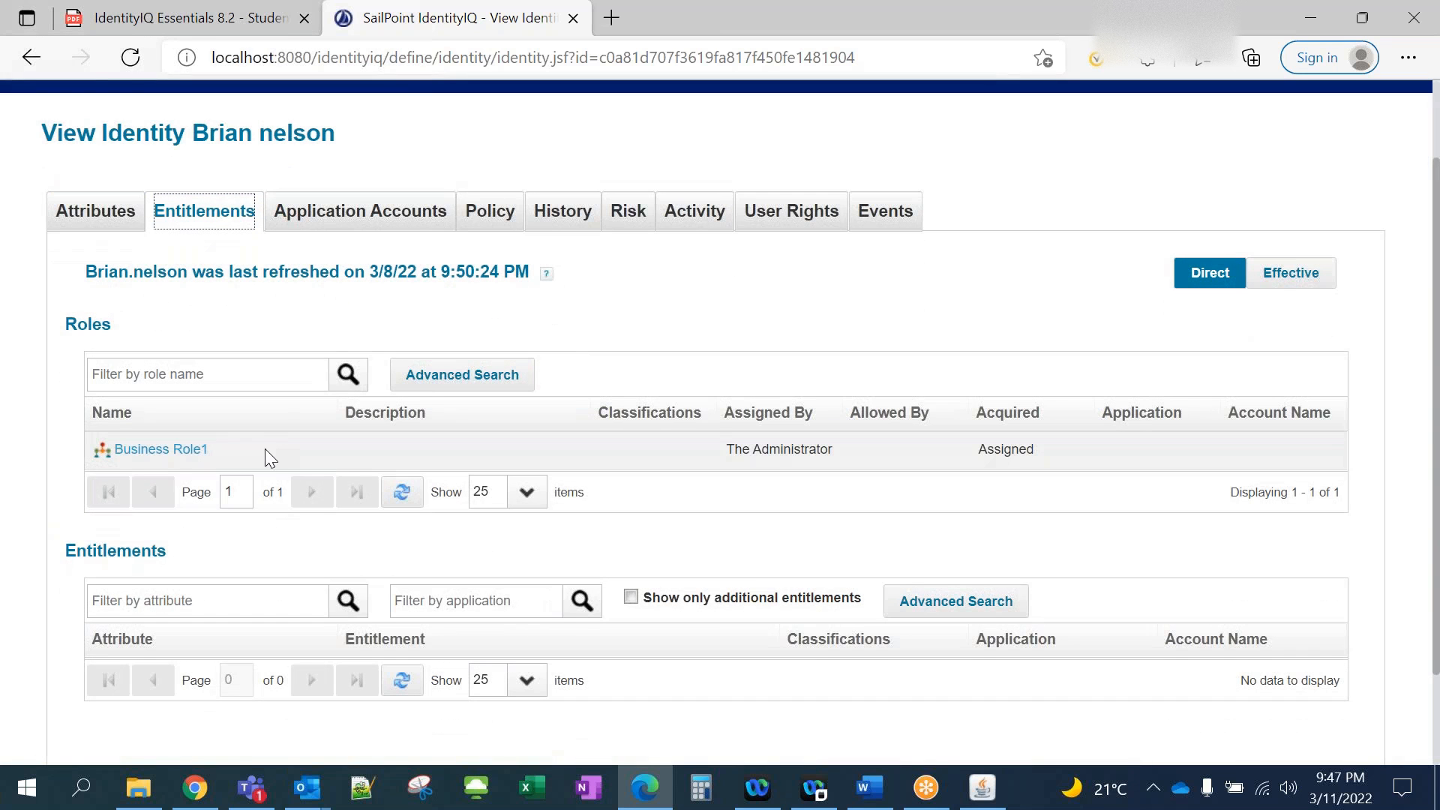
scroll(359, 455, up, 2)
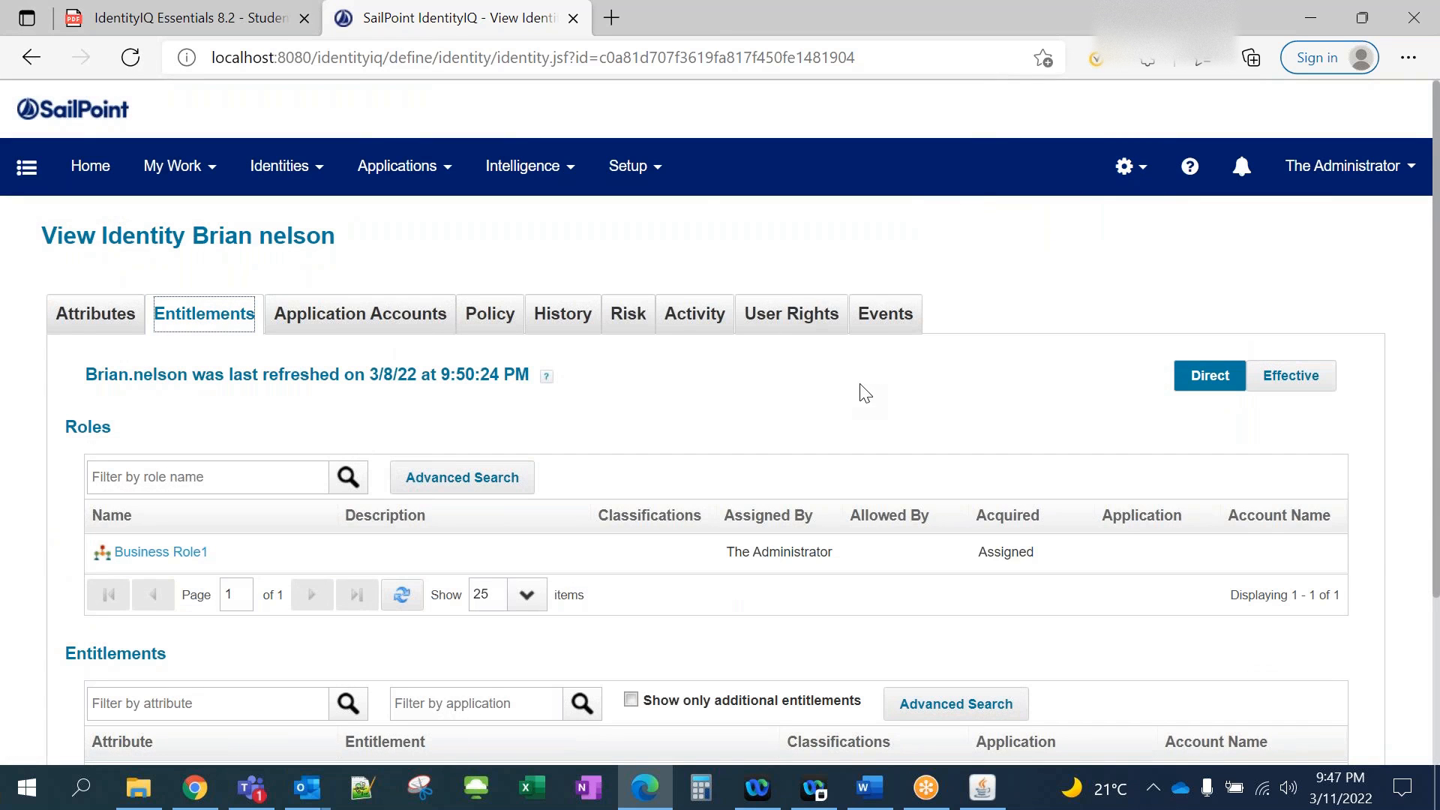
Open the IdentityIQ task list and switch to Training Doc.docx in Word.
click(657, 169)
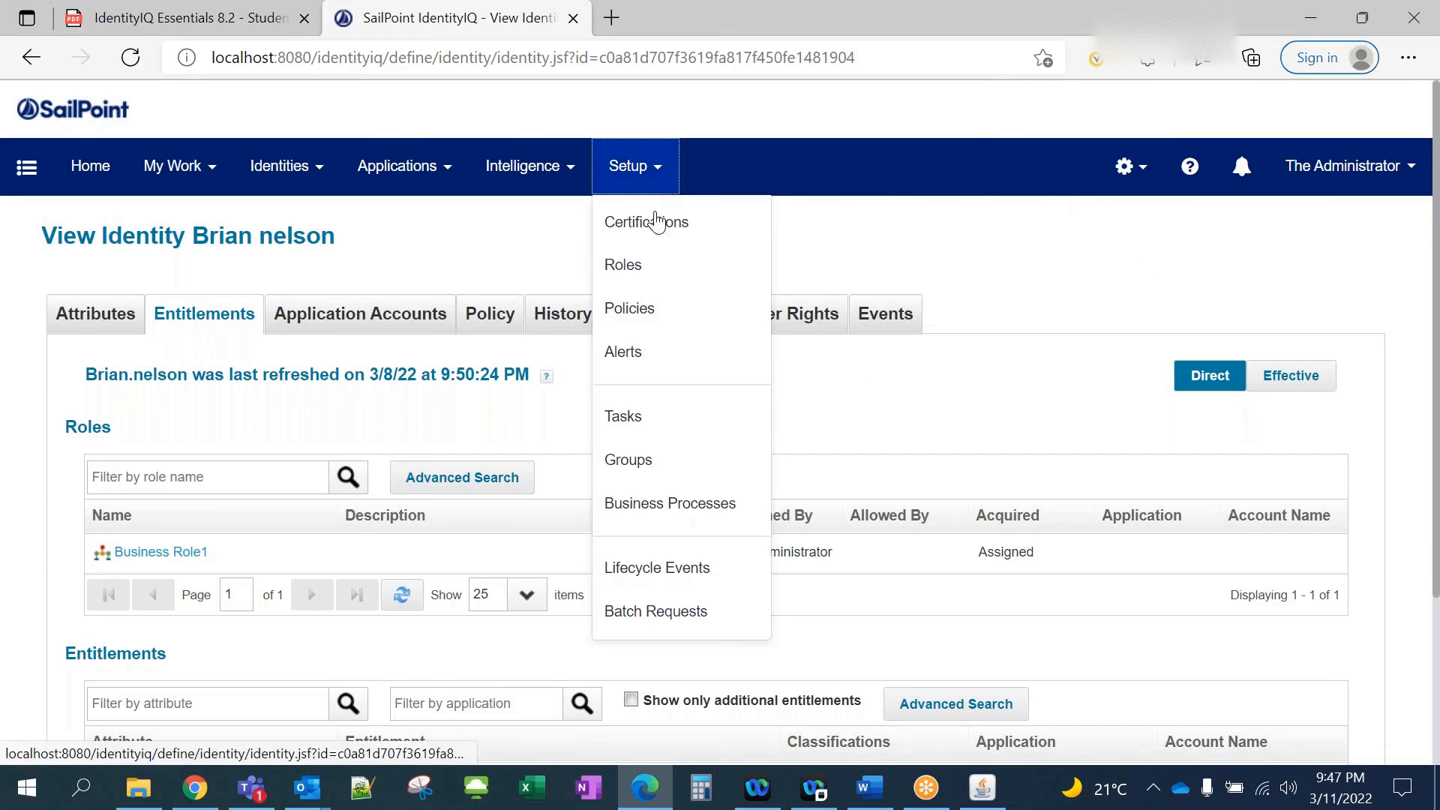
click(620, 411)
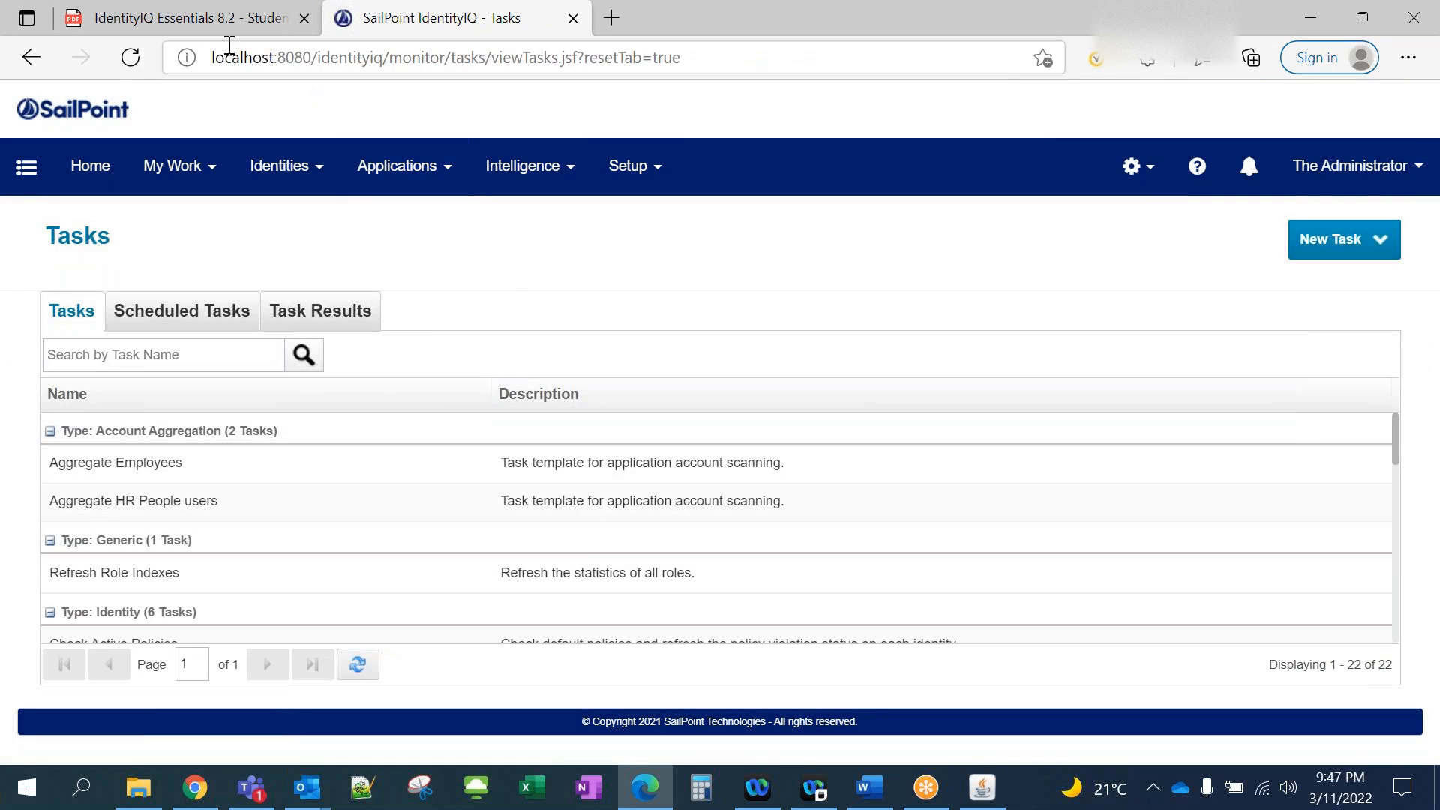
click(870, 788)
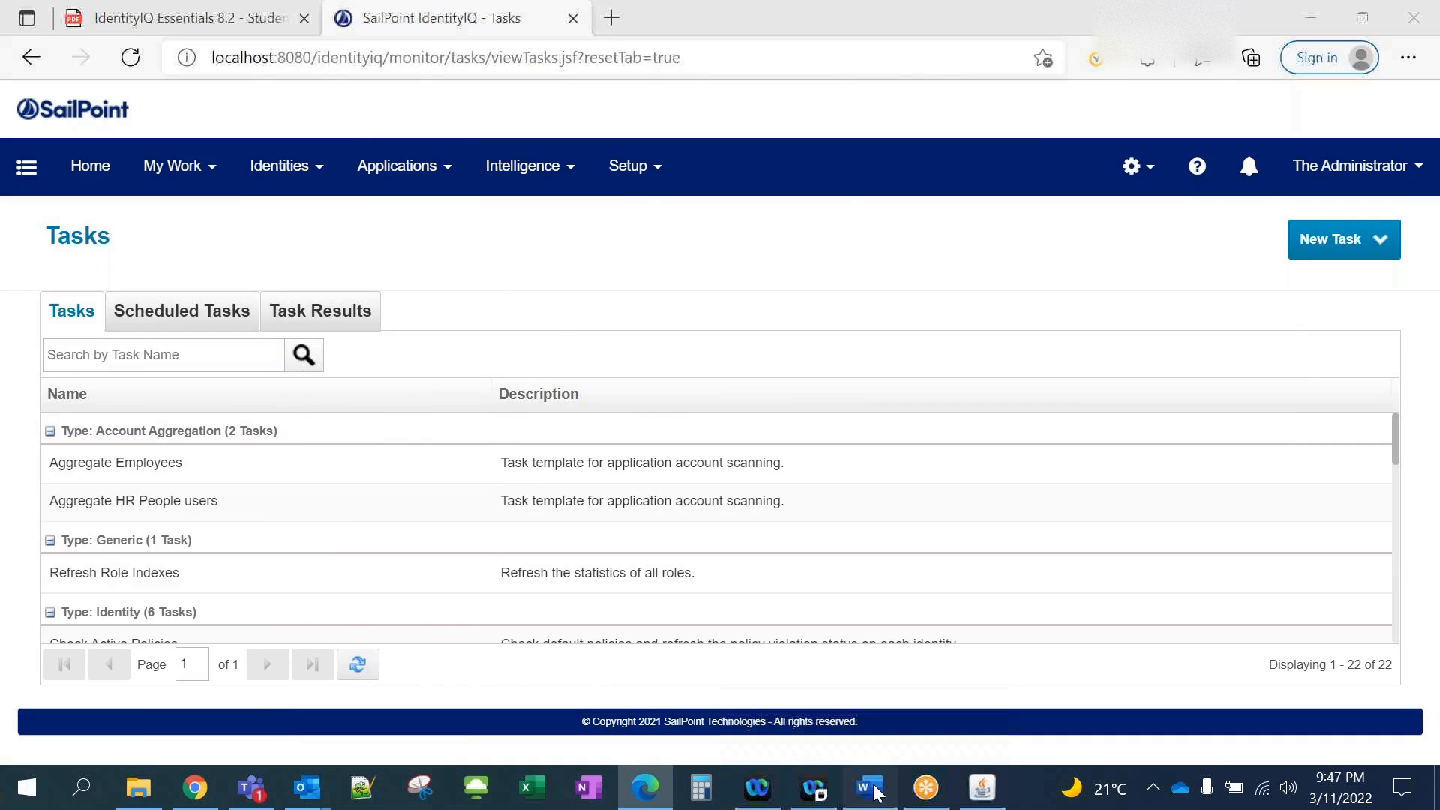
Read the Identity Refresh Task options and the Automated Role Provisioning illustration in the training document.
scroll(443, 473, down, 1)
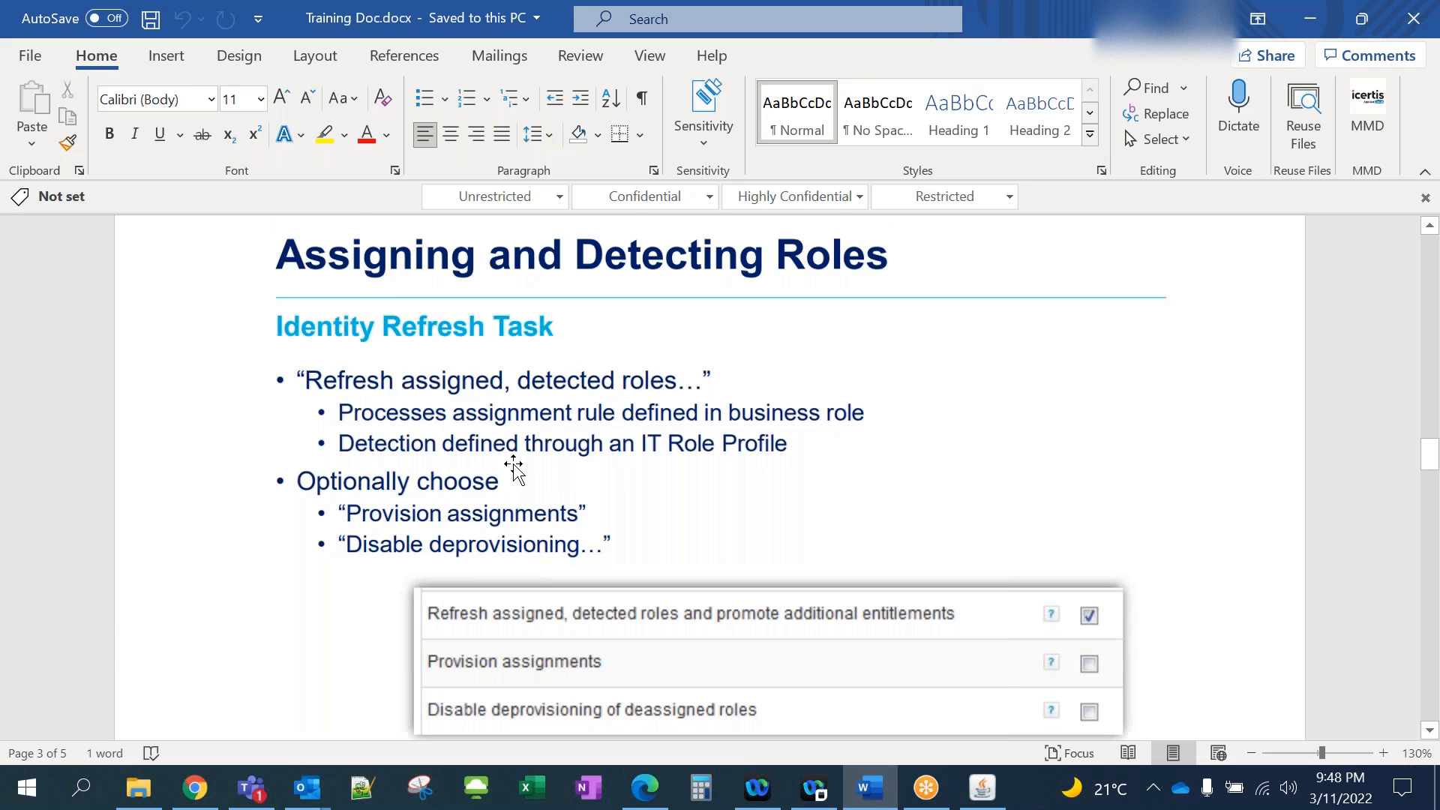
scroll(514, 469, down, 3)
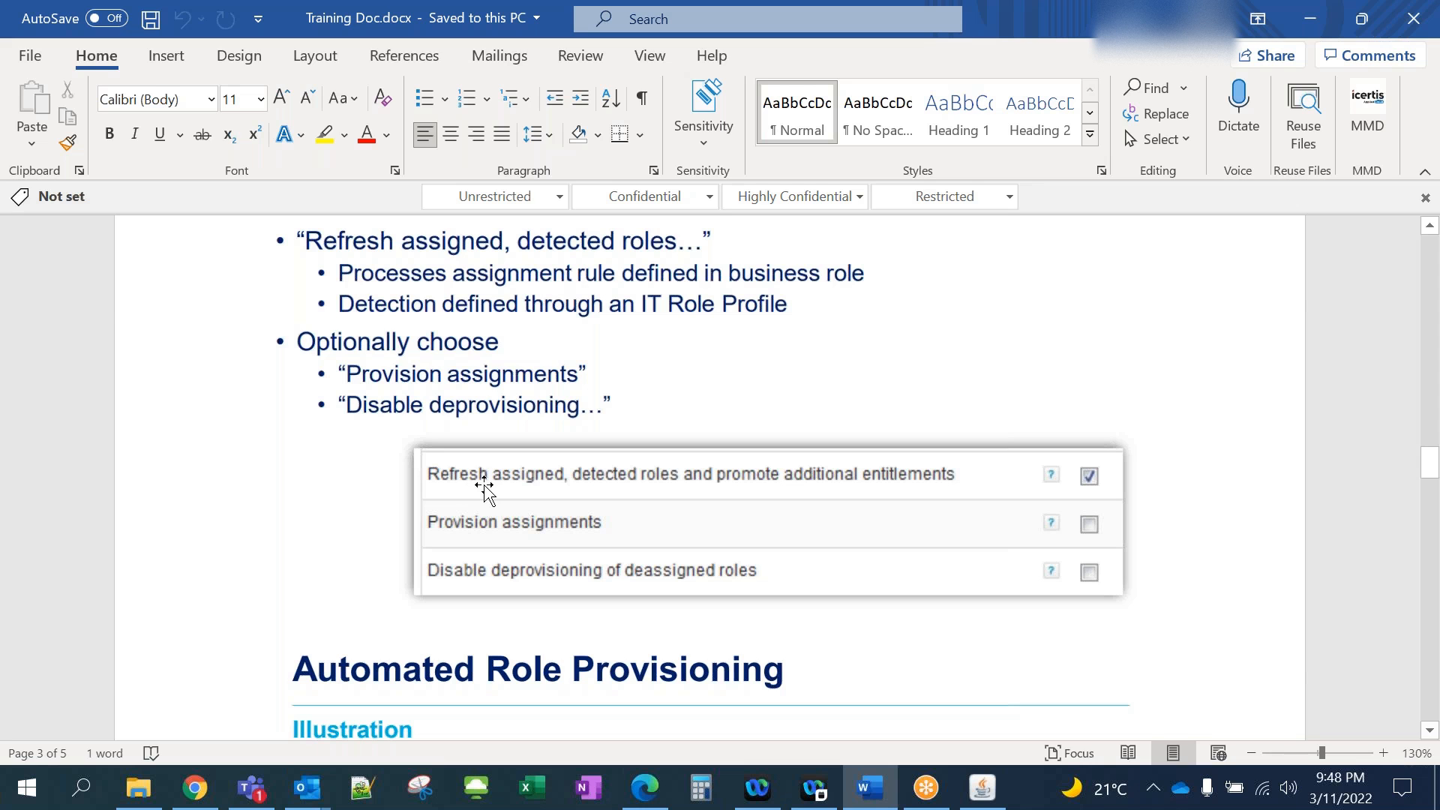
scroll(484, 486, up, 1)
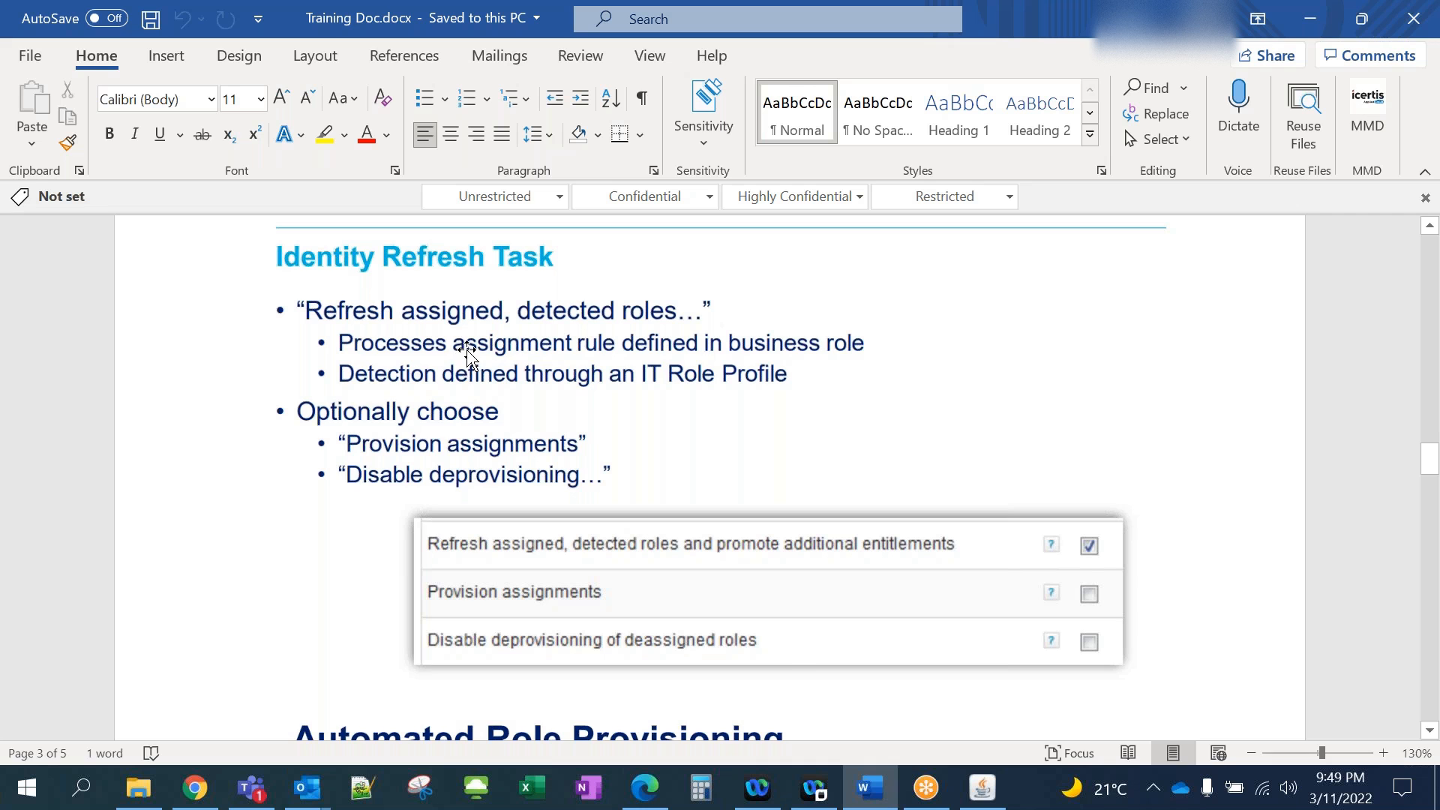
scroll(469, 352, down, 1)
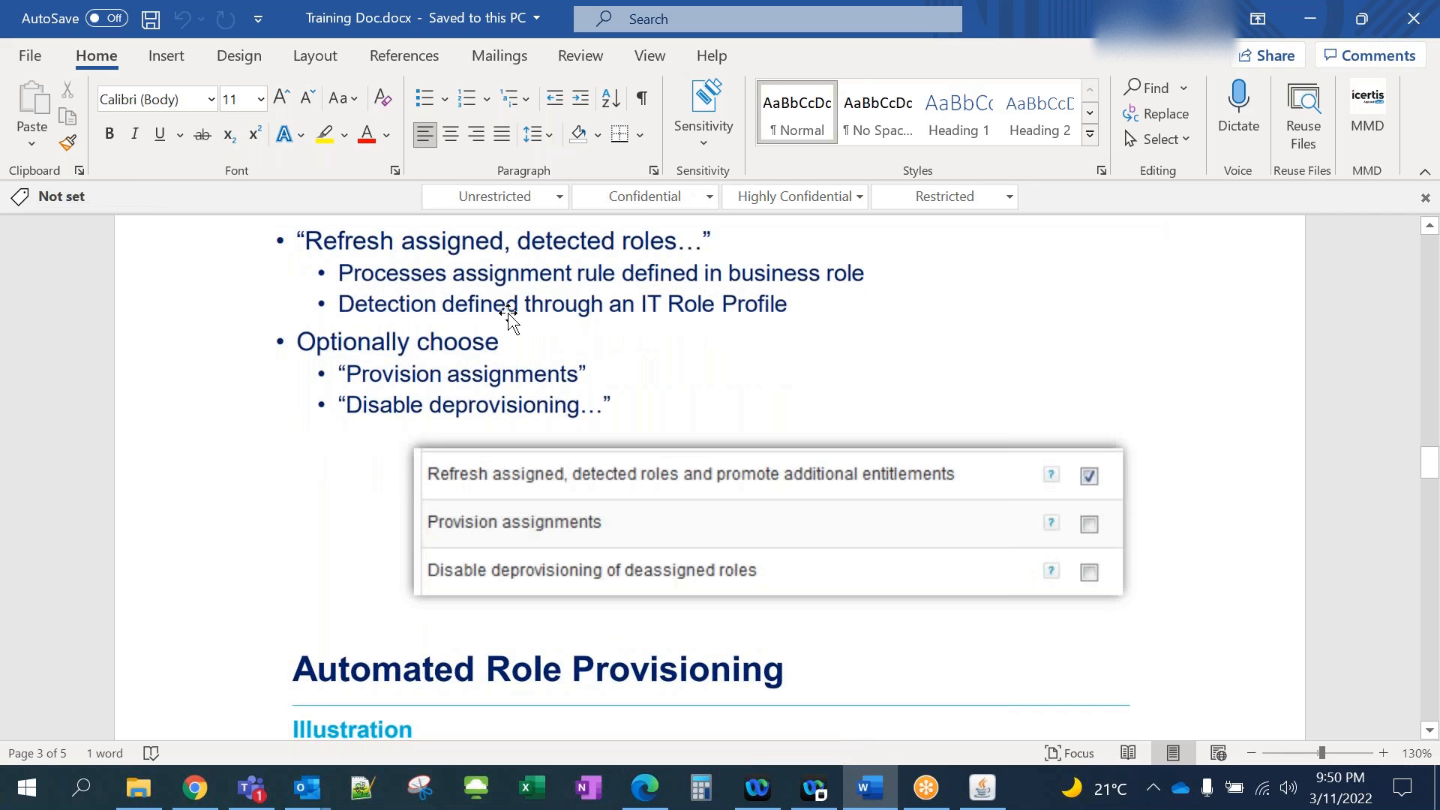
scroll(384, 368, down, 1)
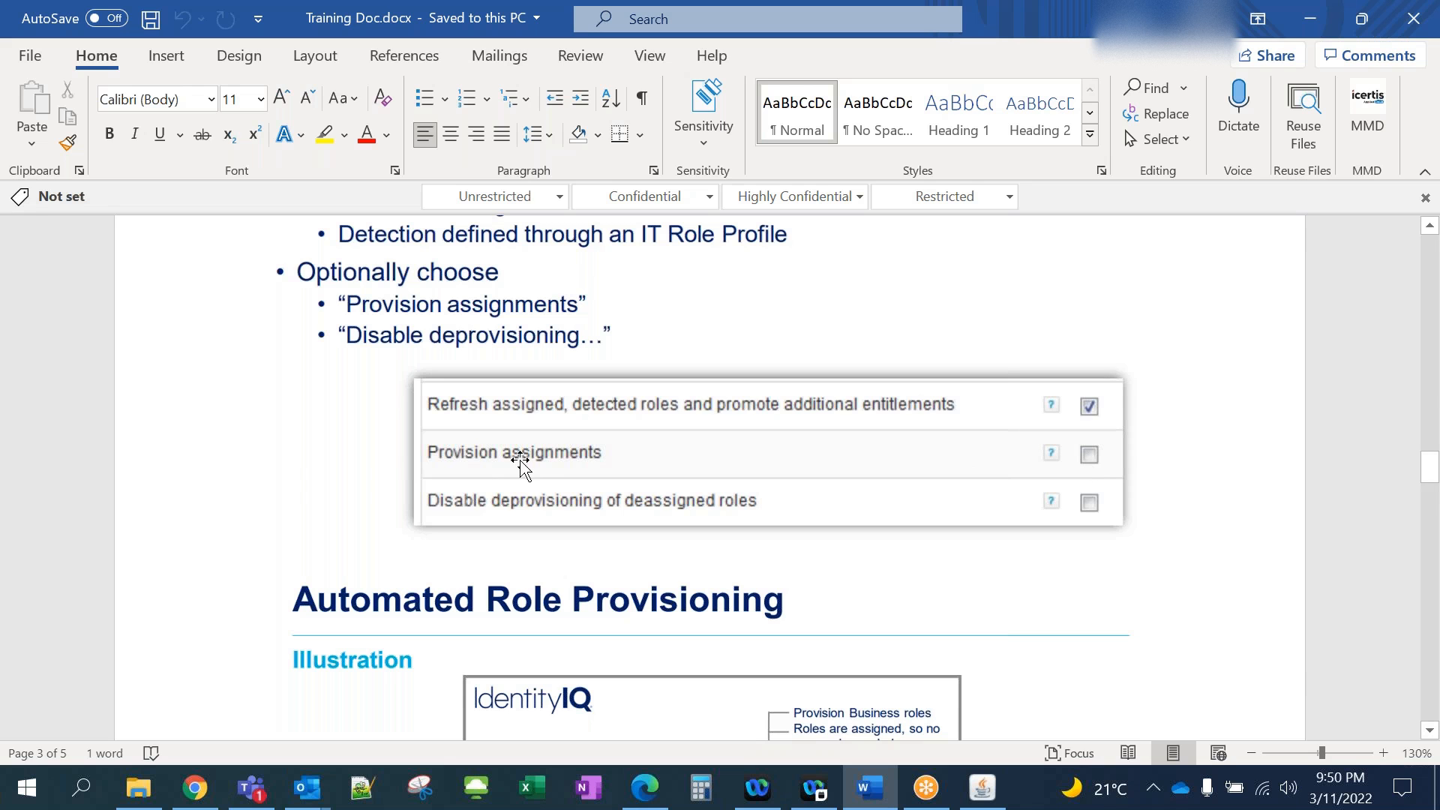
scroll(549, 459, down, 2)
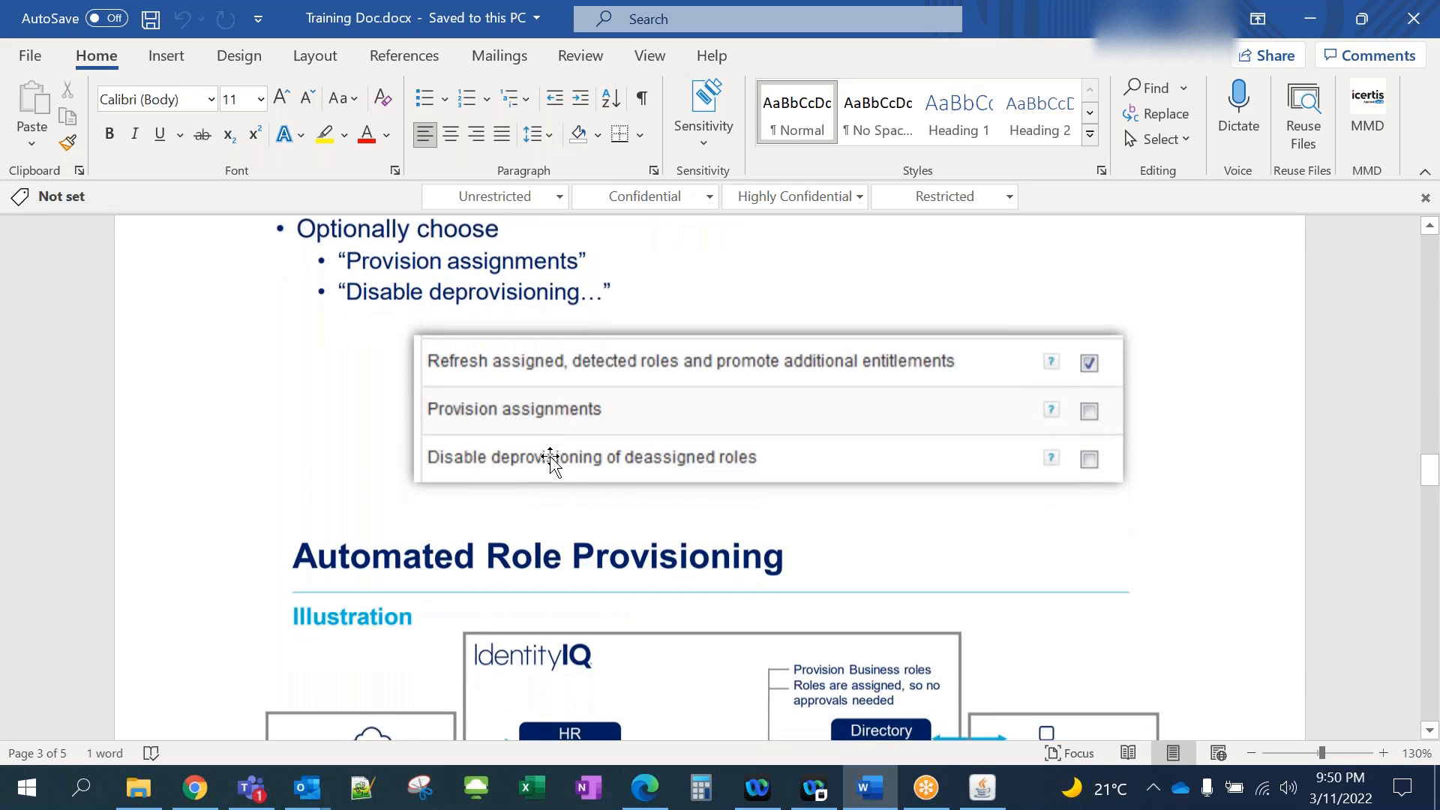
scroll(458, 480, down, 1)
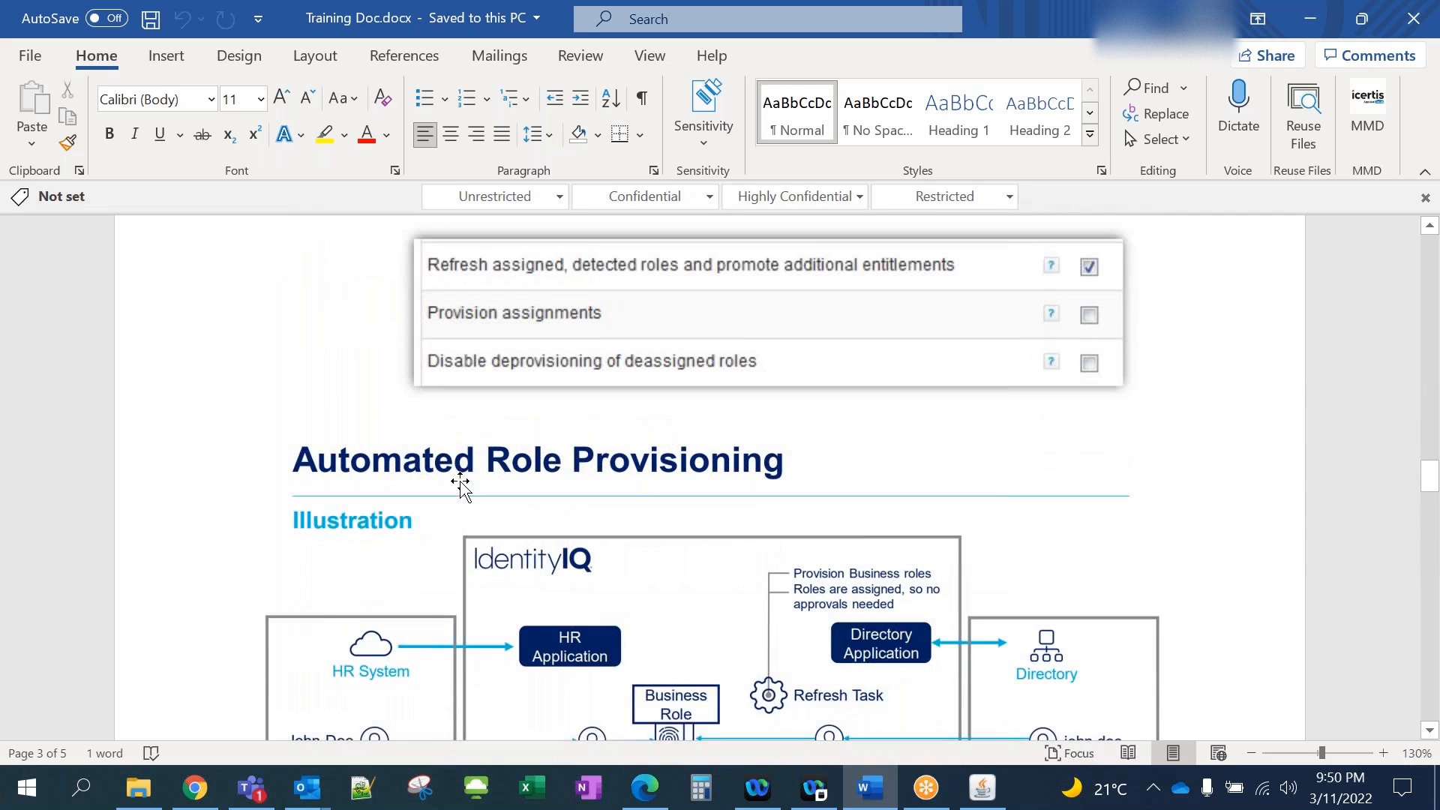
scroll(467, 480, down, 3)
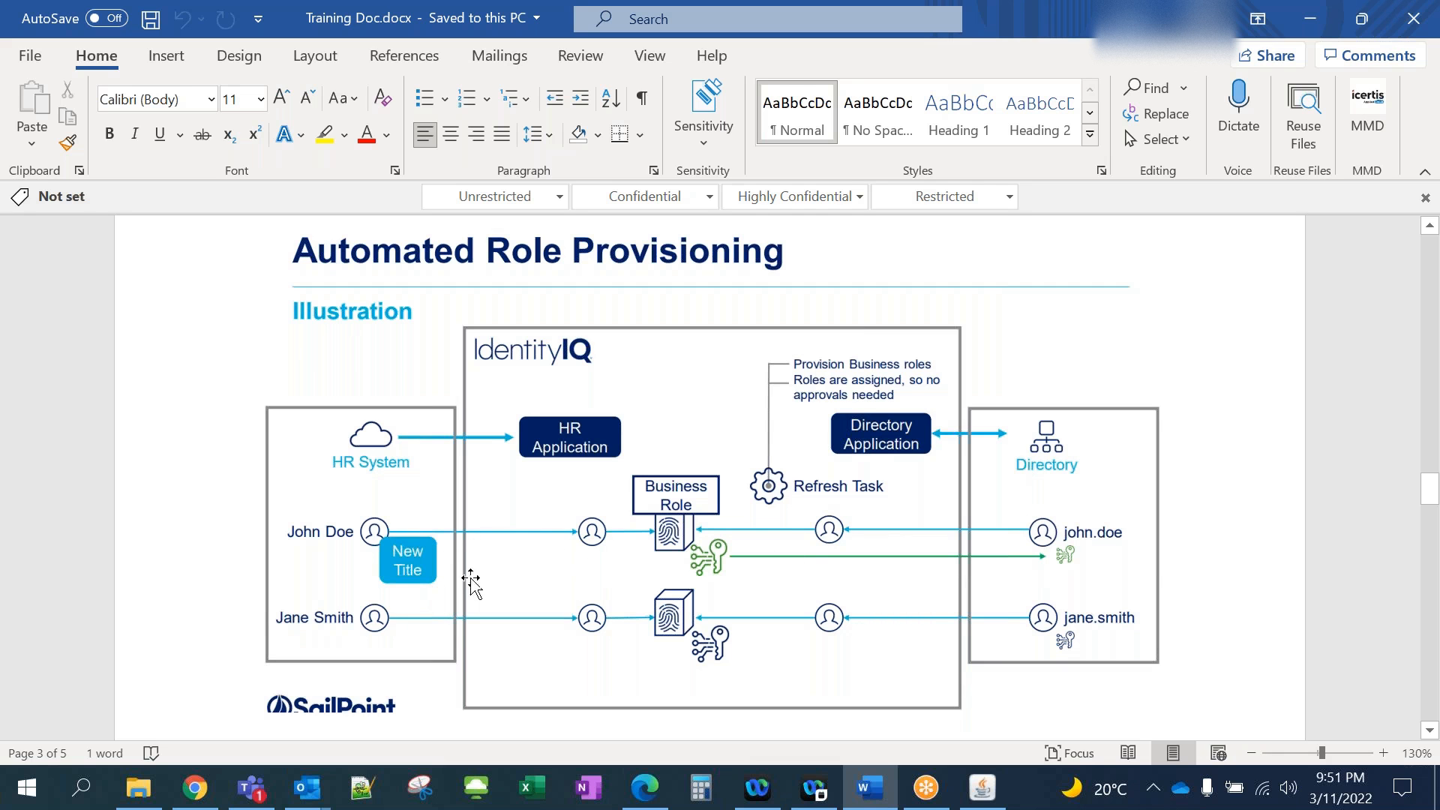
scroll(489, 637, down, 3)
scroll(489, 634, up, 1)
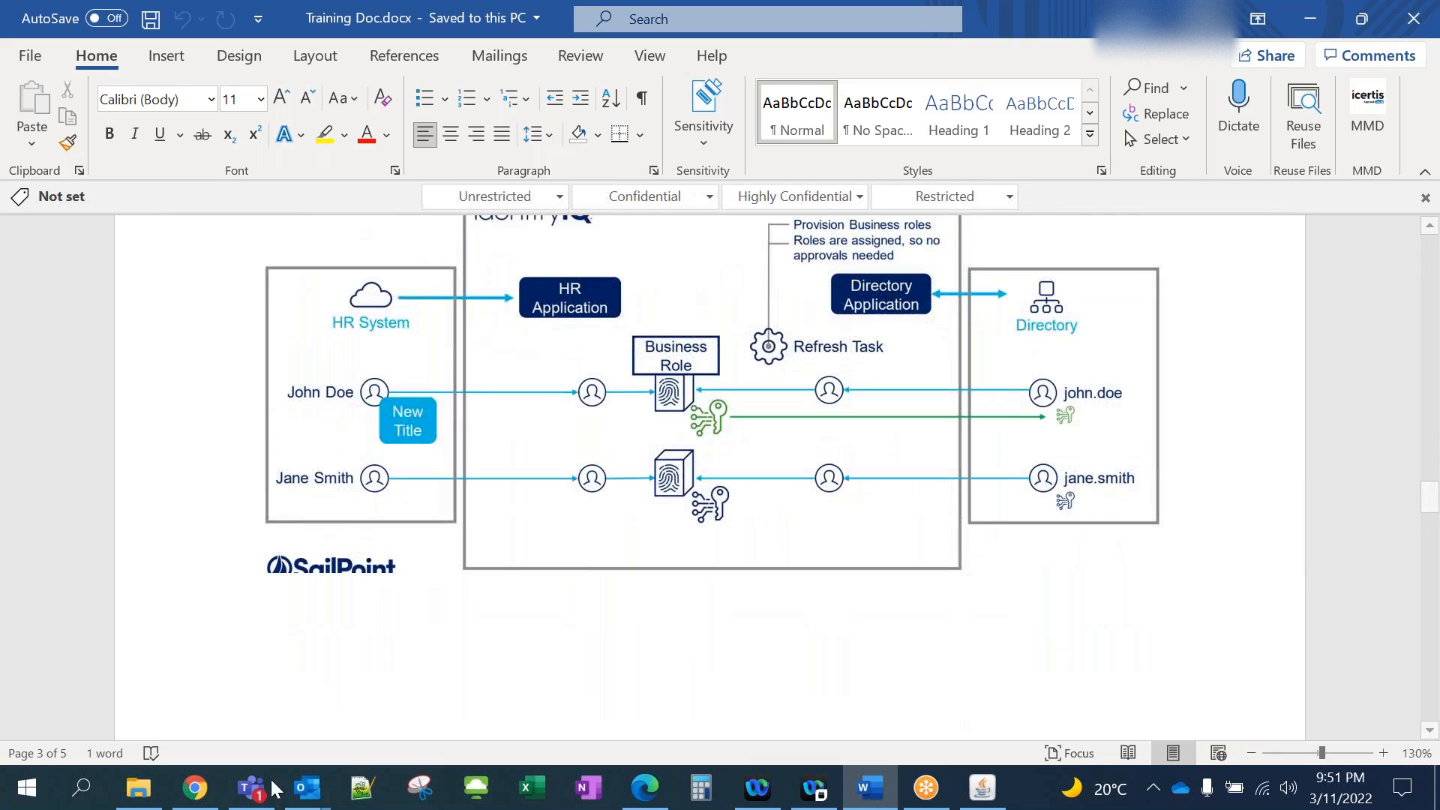
Switch back to IdentityIQ in Edge and open the Refresh Identity Cube task for editing.
click(644, 791)
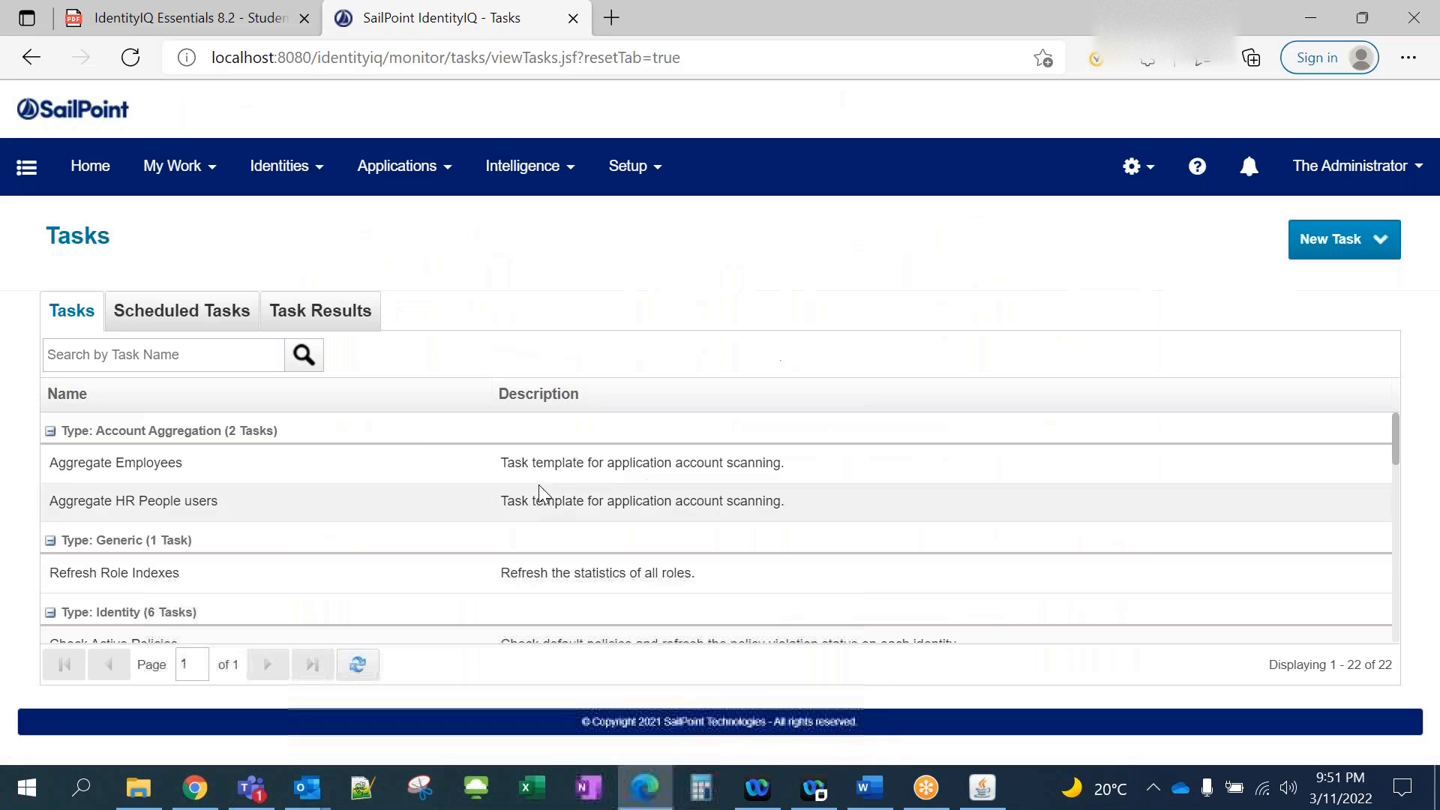
scroll(718, 525, down, 3)
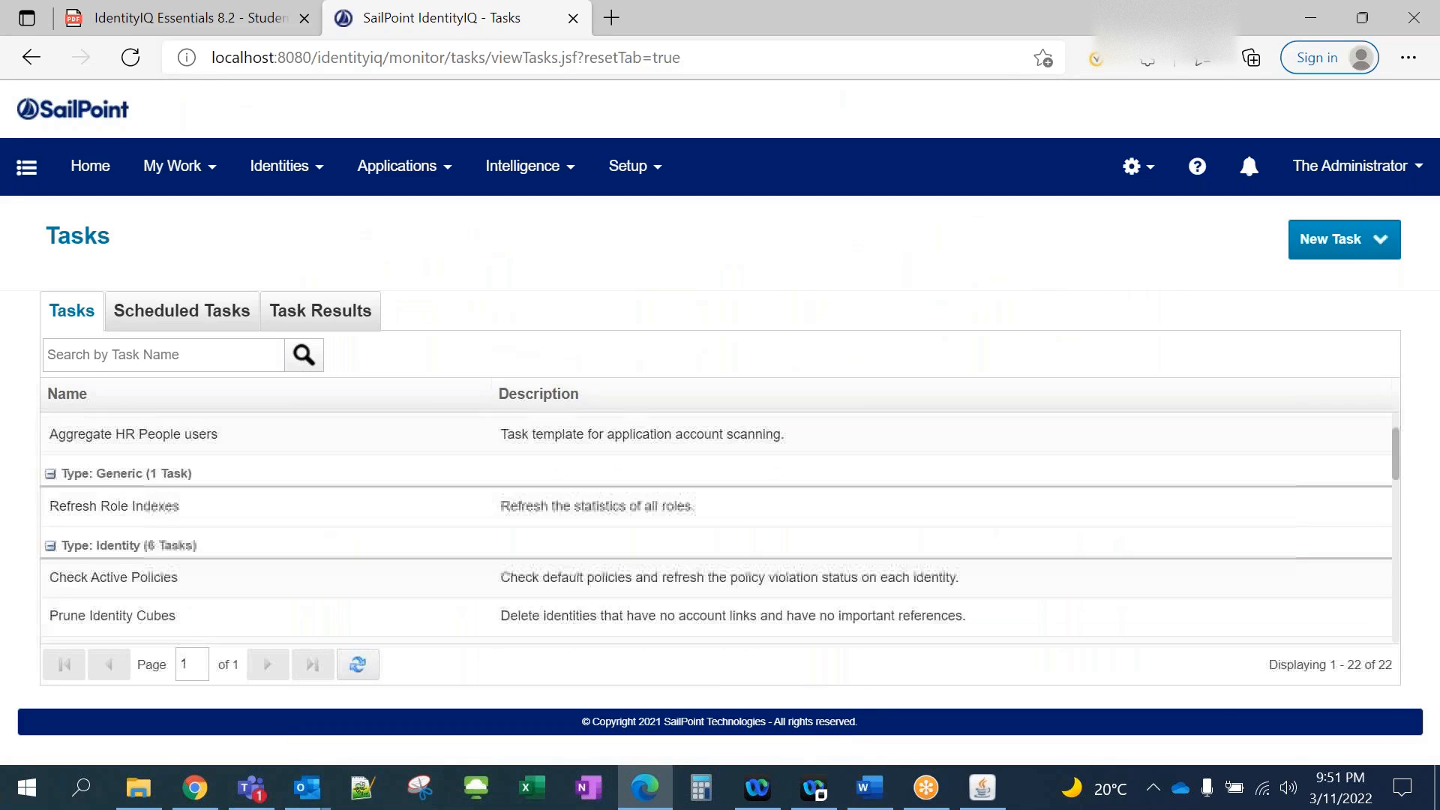
scroll(187, 565, down, 1)
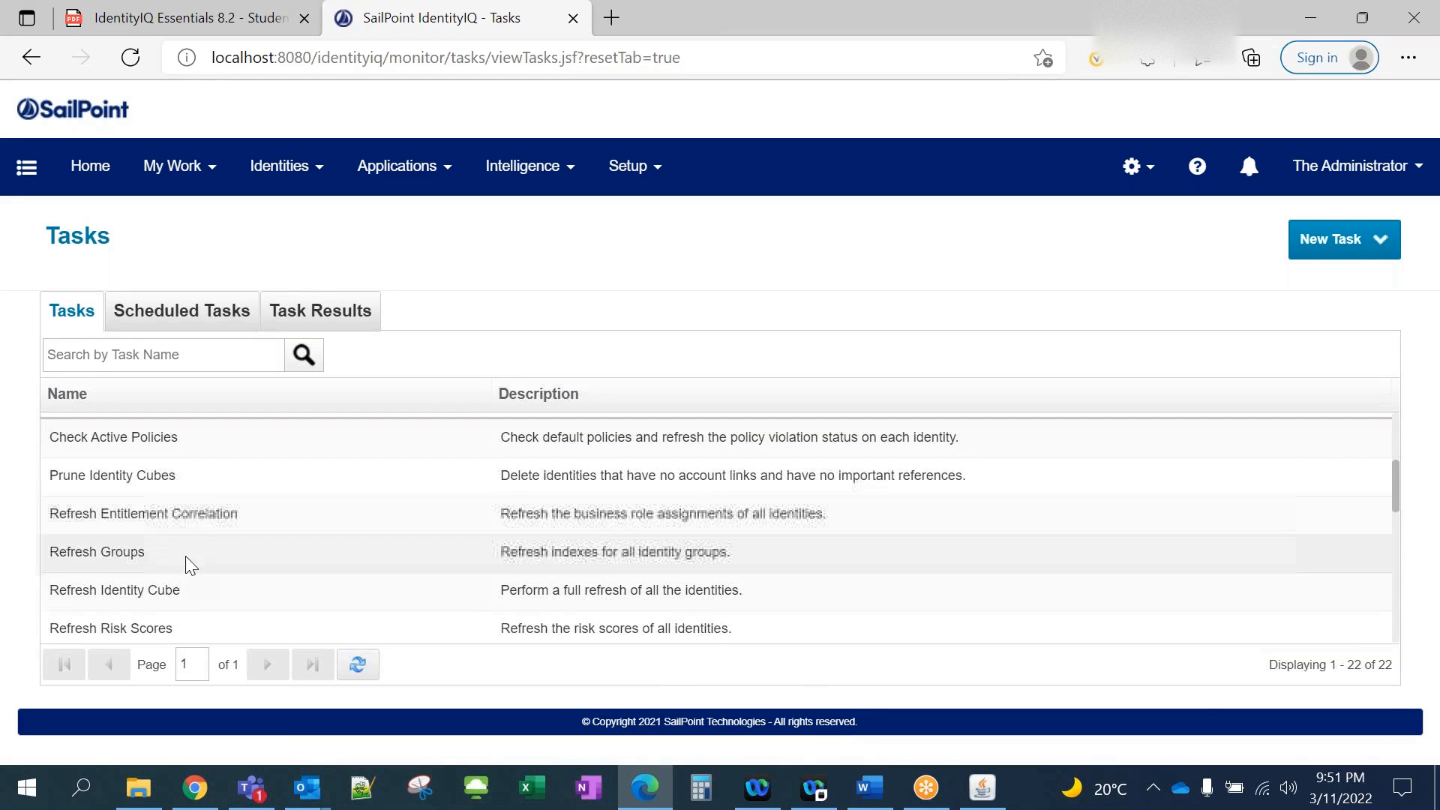
click(182, 589)
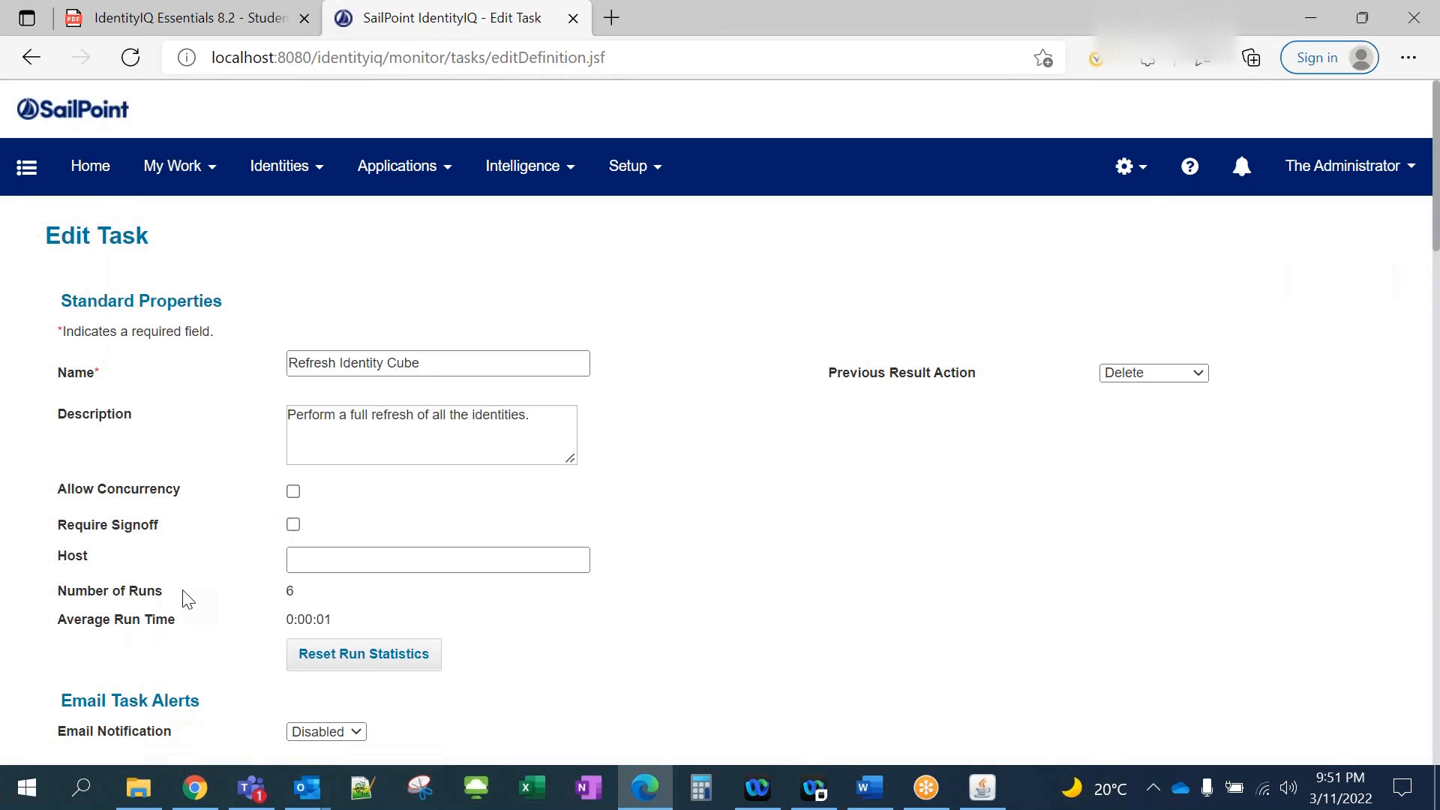
Enable "Refresh assigned, detected roles and promote additional entitlements" for the Refresh Identity Cube task, and save and execute it.
scroll(187, 585, down, 4)
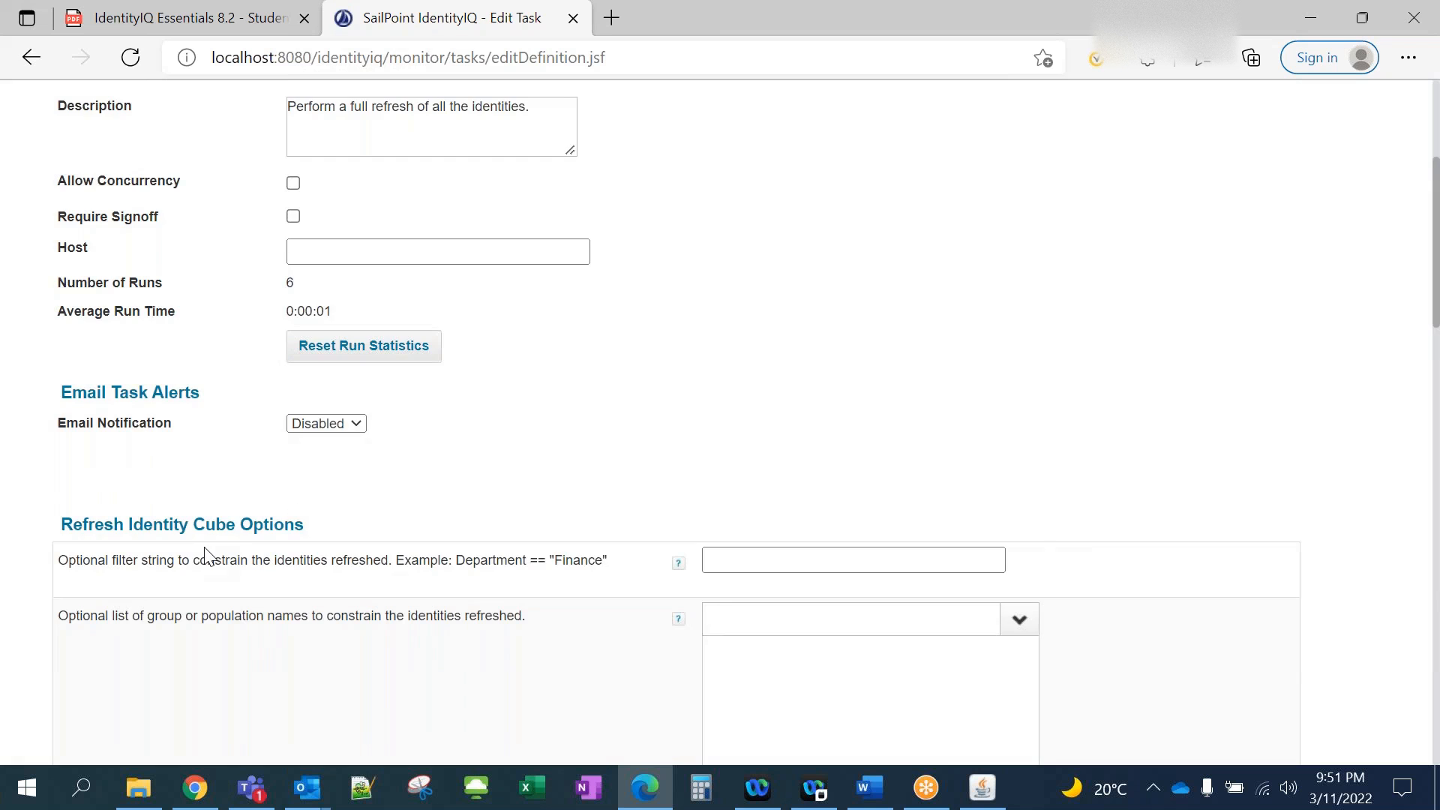
scroll(202, 556, down, 4)
scroll(202, 570, down, 4)
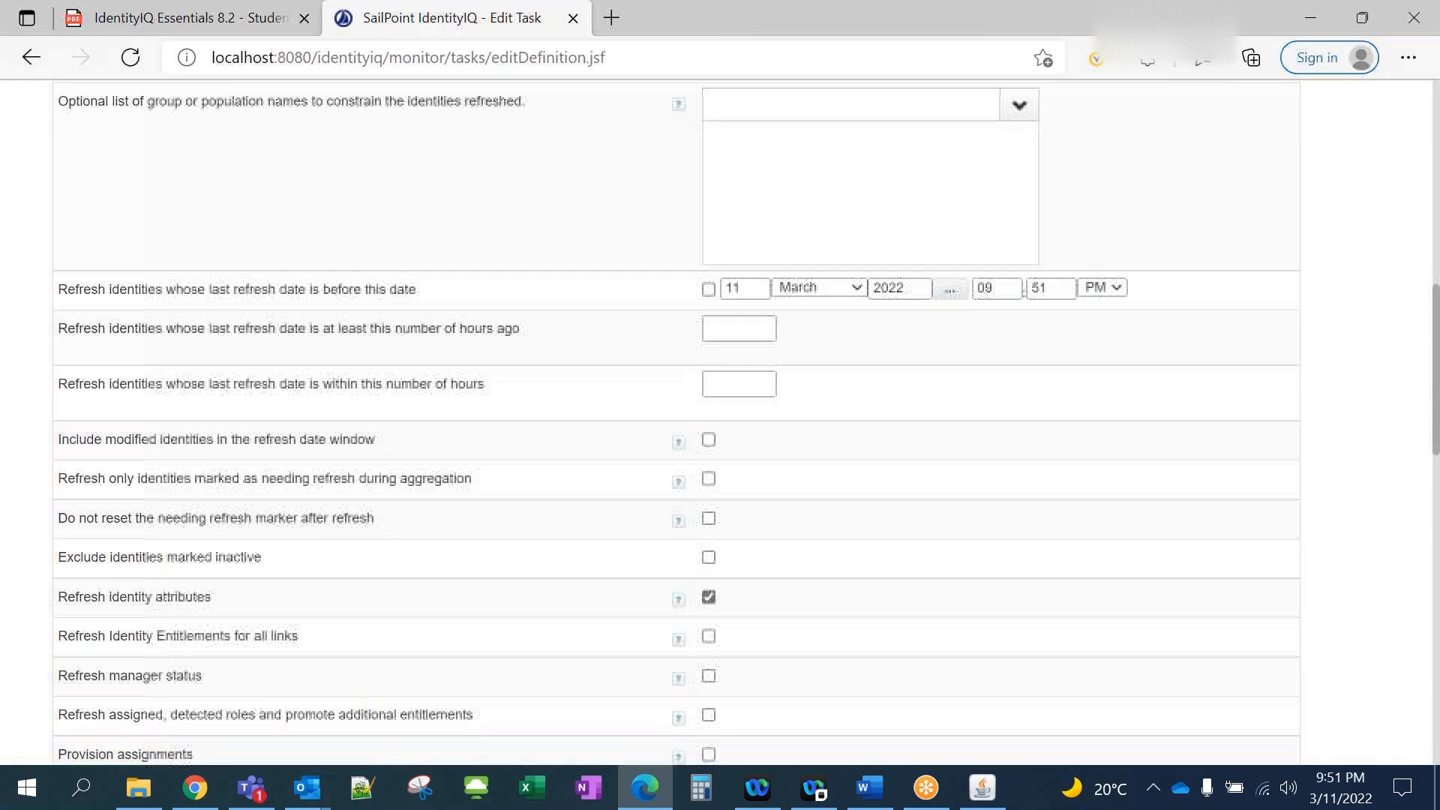
scroll(147, 329, down, 3)
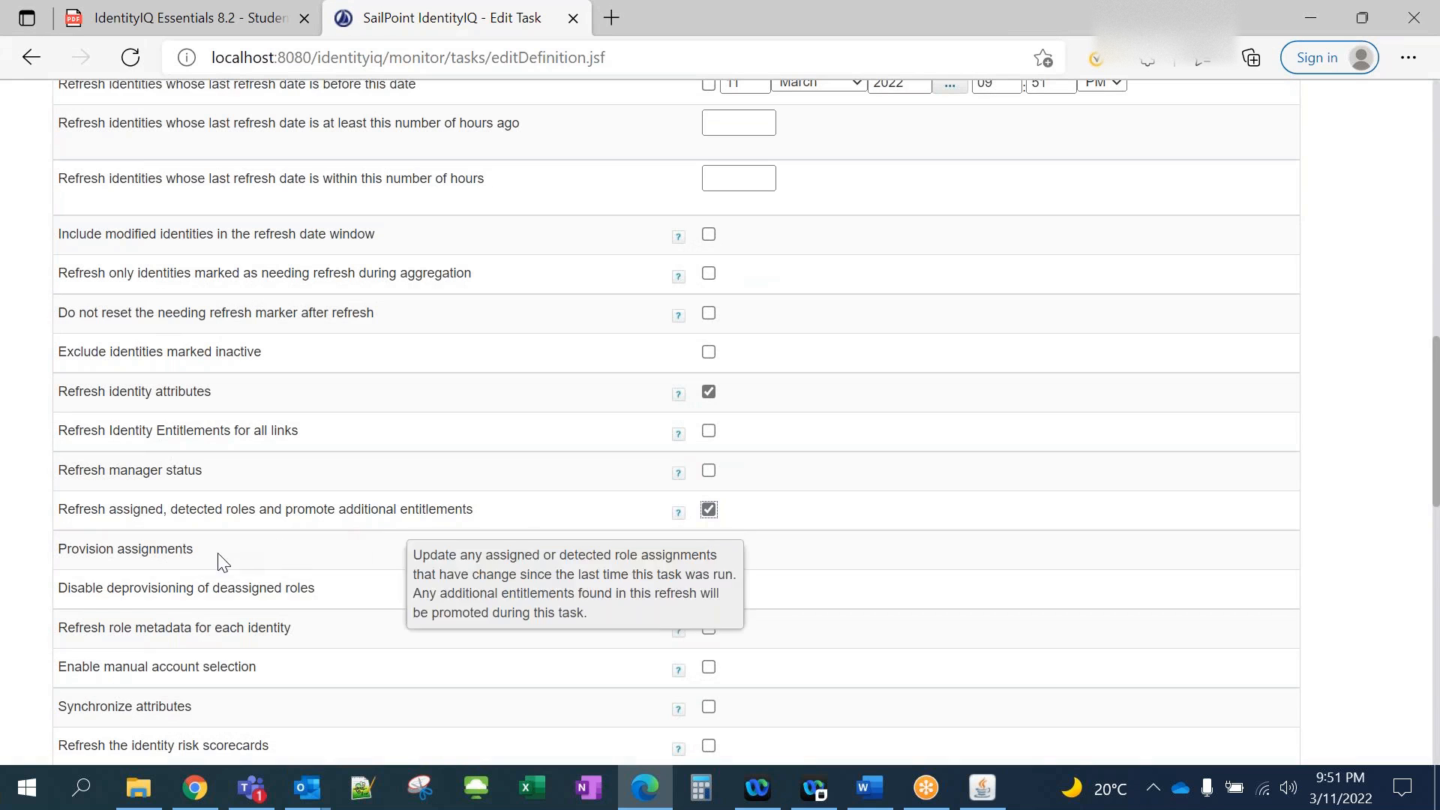
scroll(250, 561, down, 9)
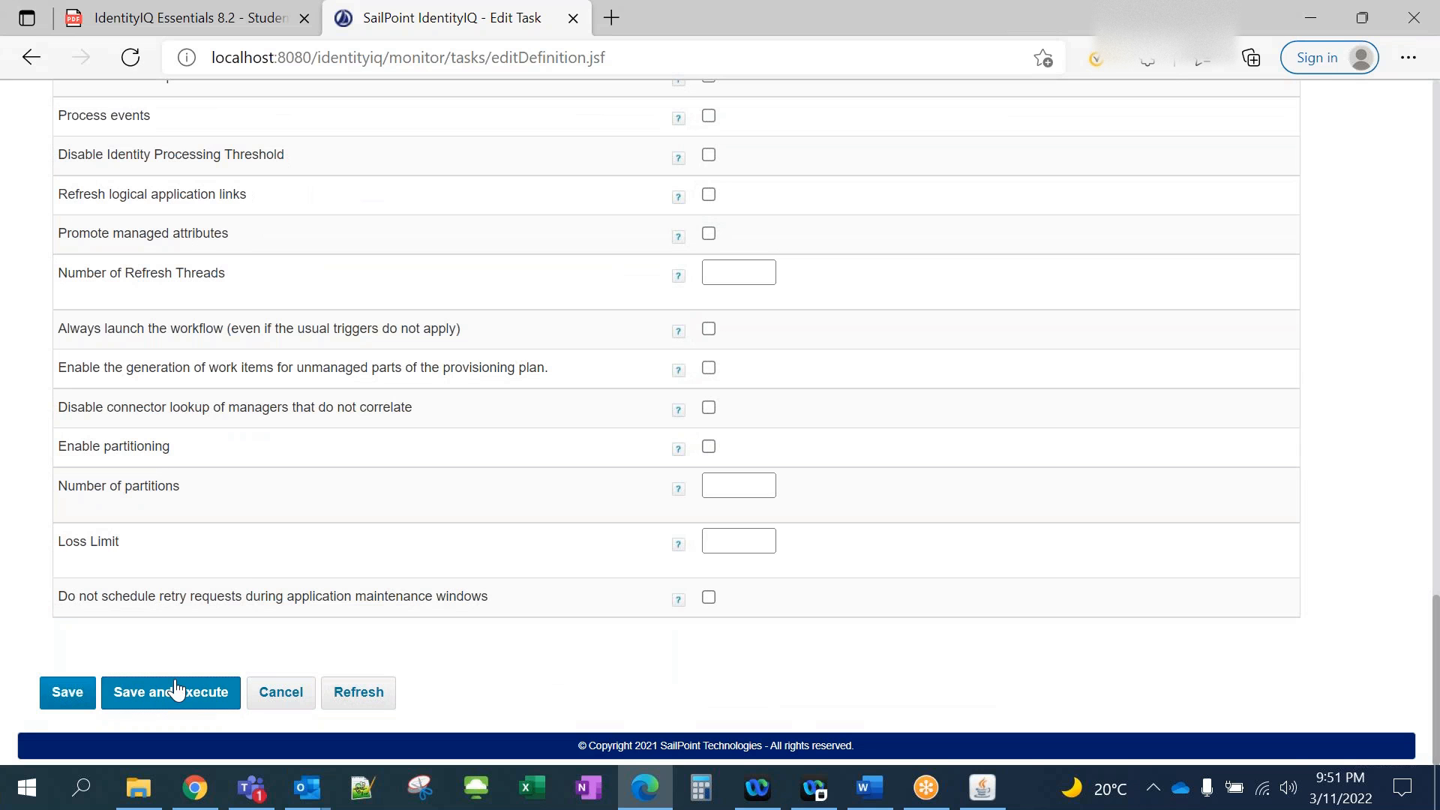
click(159, 696)
click(718, 464)
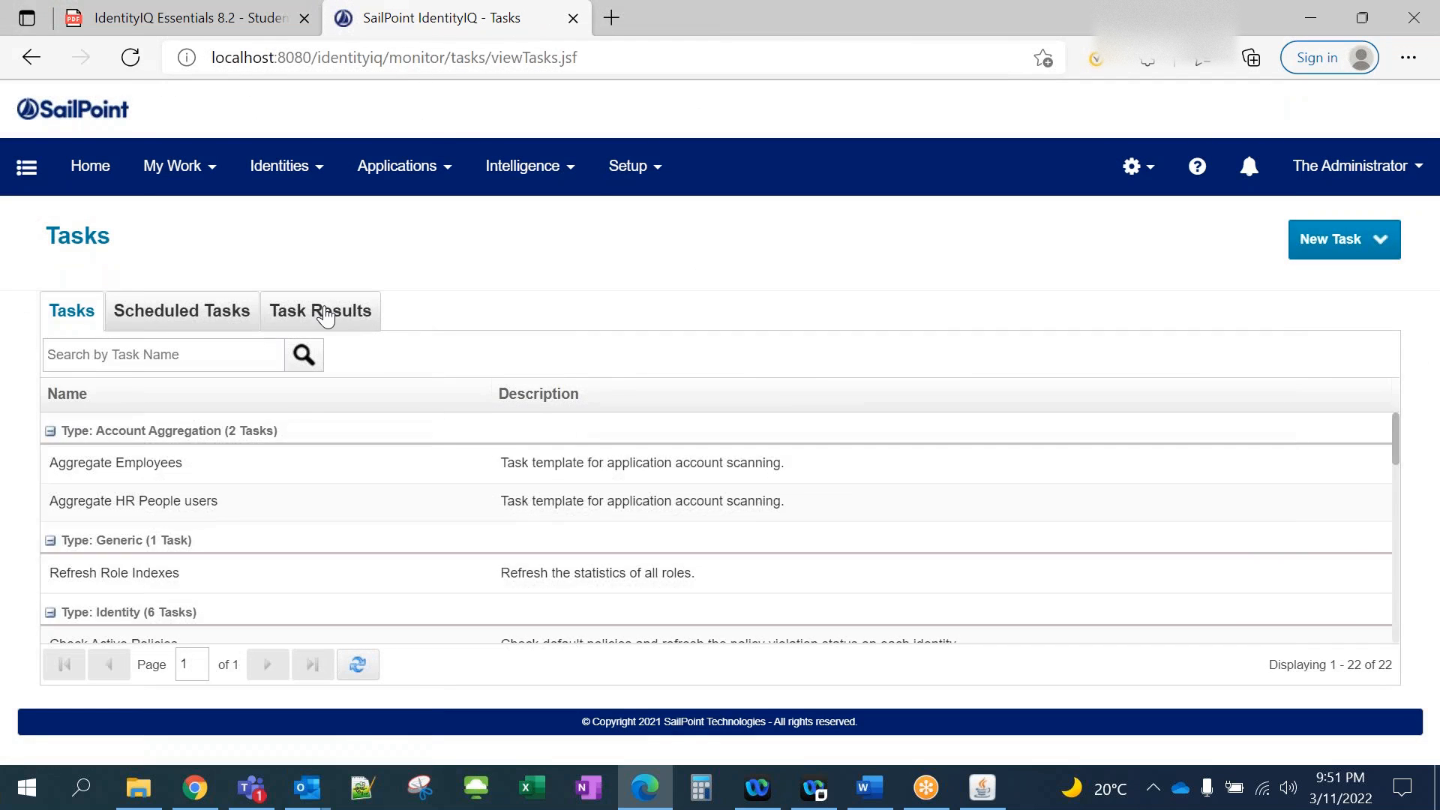
Search the task results for "ref" to check the Refresh Identity Cube run.
click(324, 315)
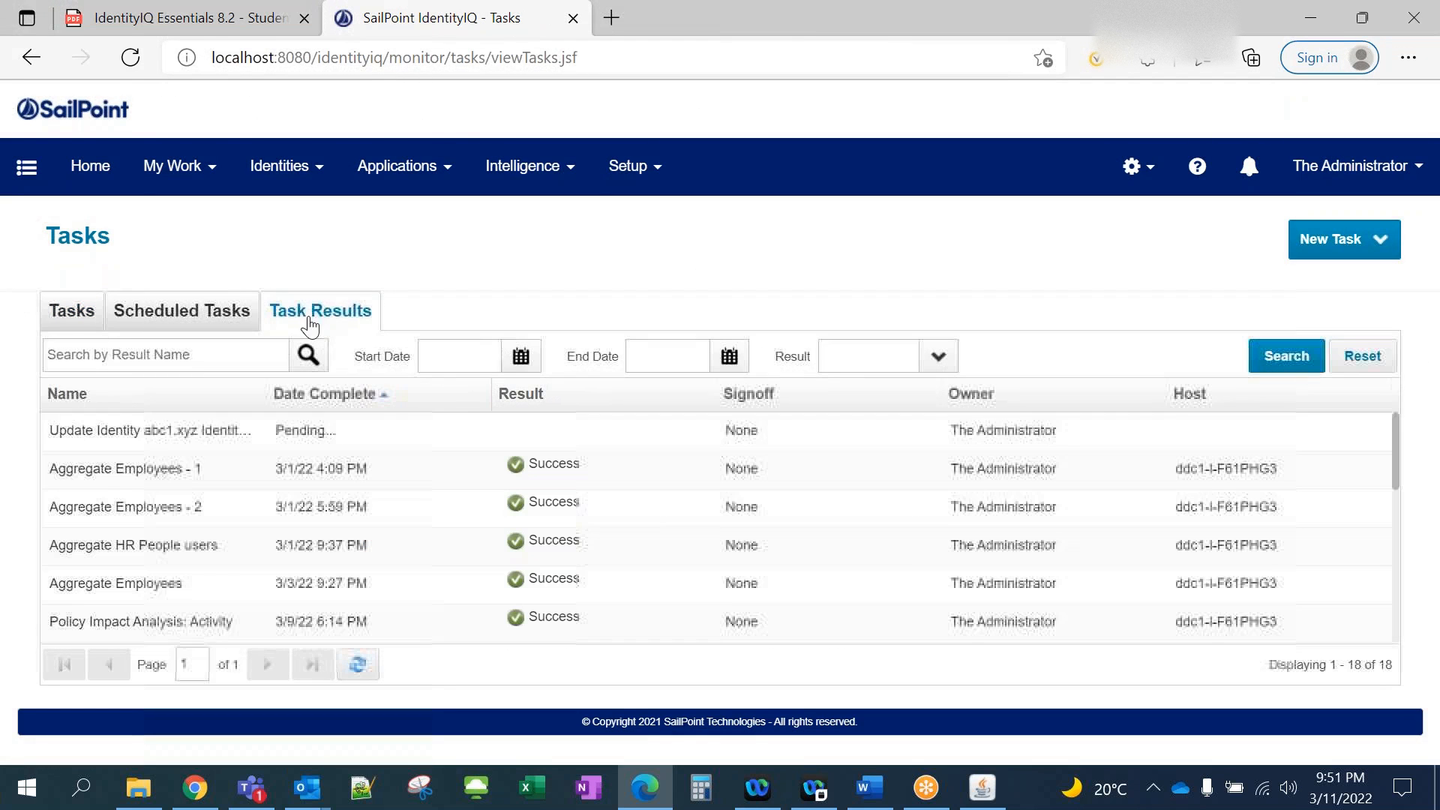
click(221, 356)
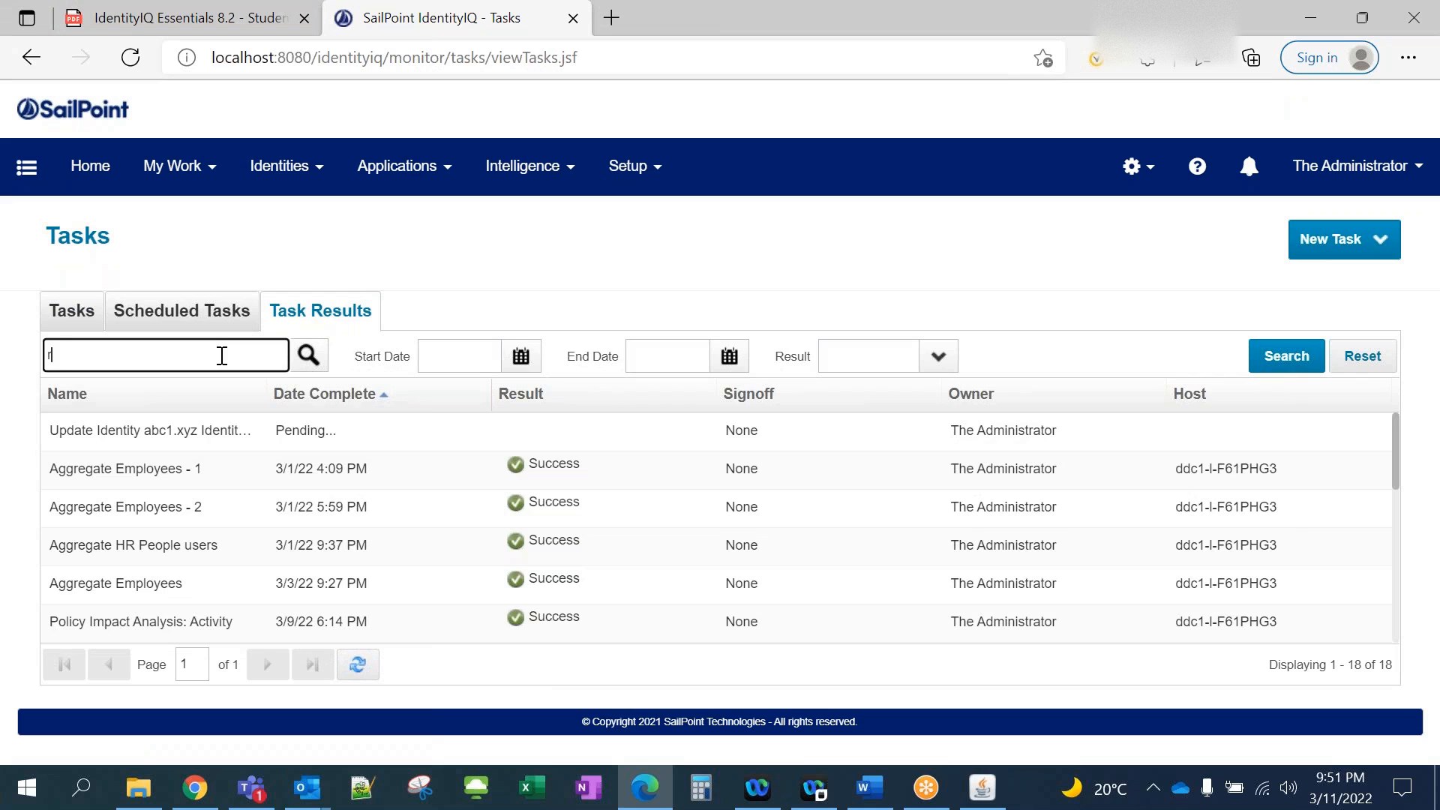
key(Return)
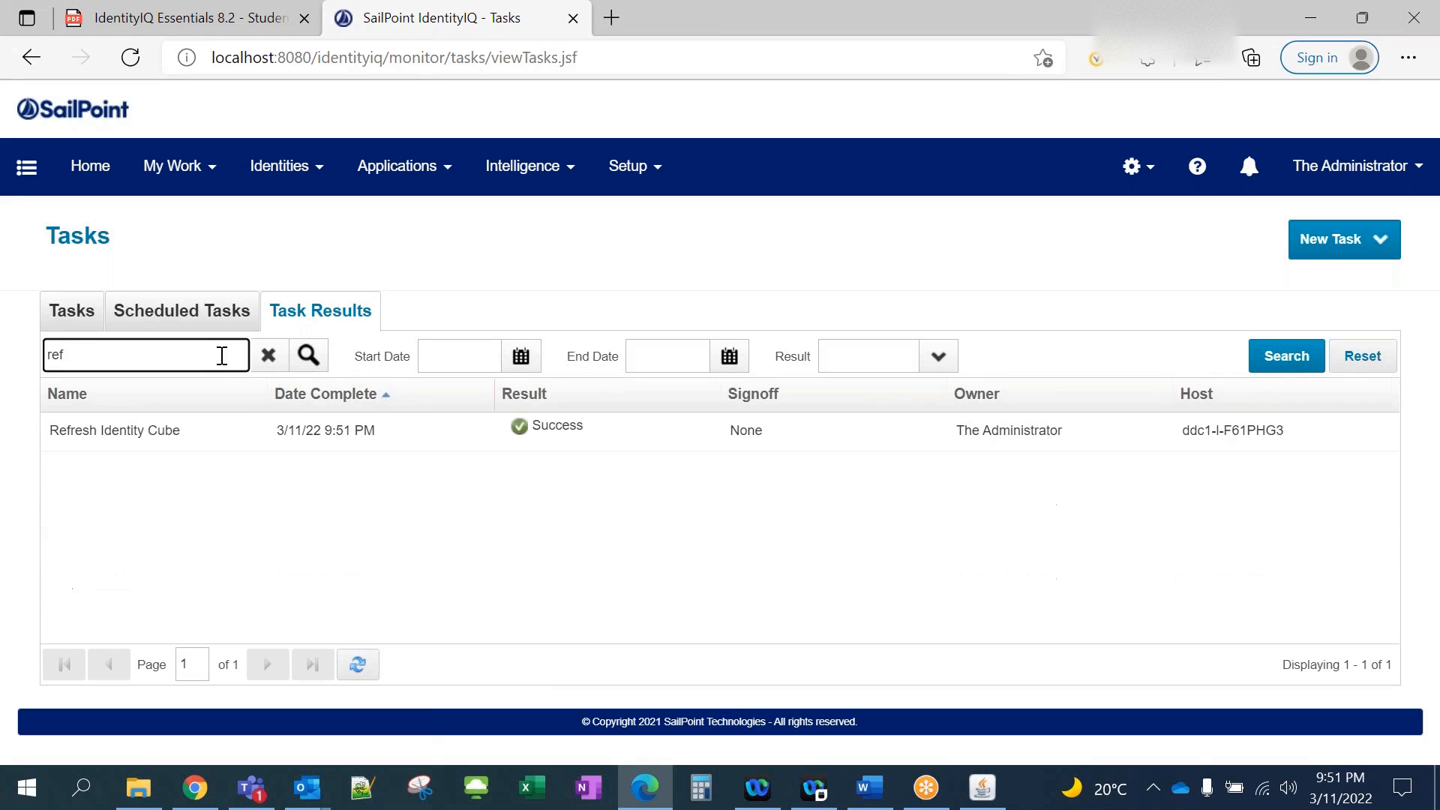
Open the Refresh Identity Cube task result and review the assigned and detected role summaries in the Identity Warehouse.
click(246, 430)
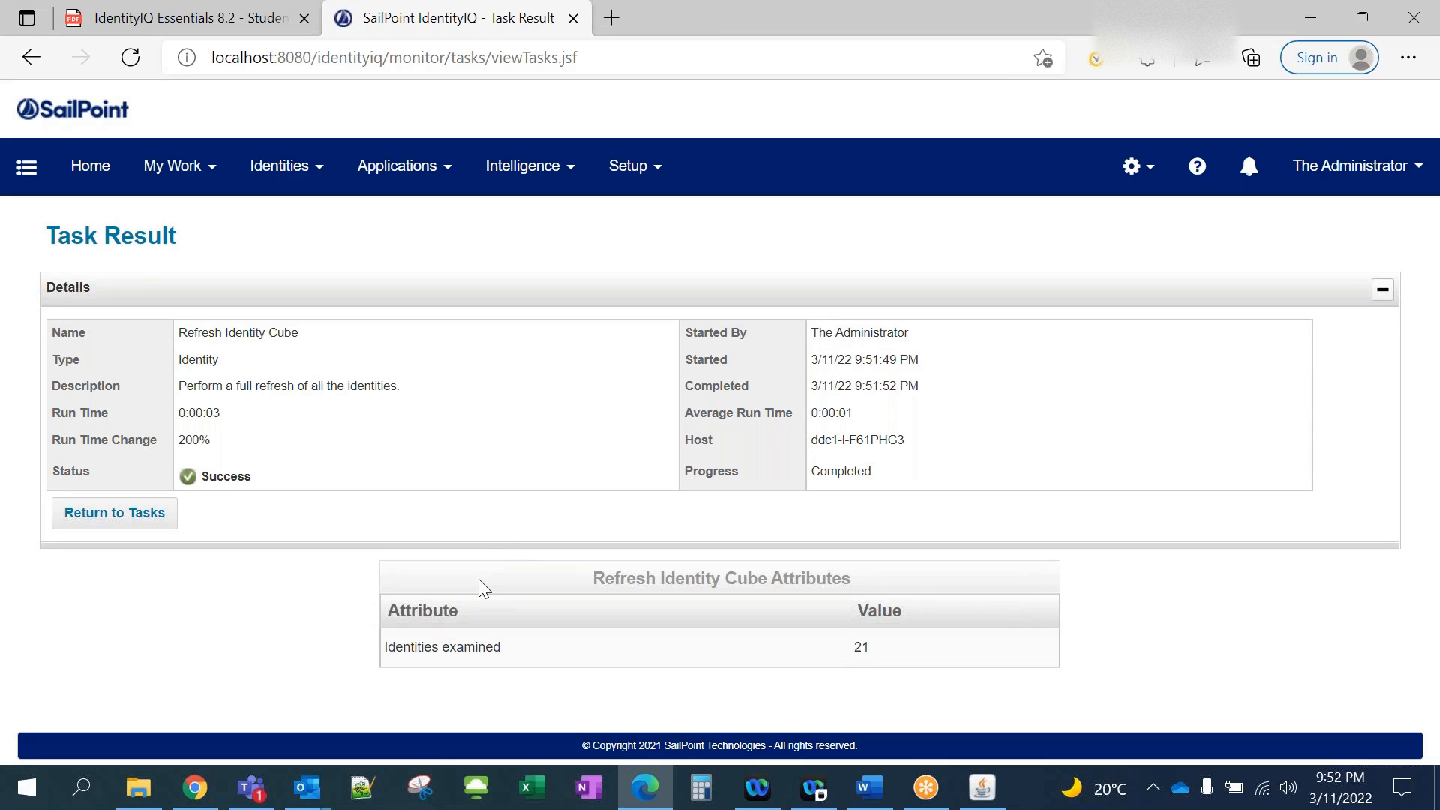
click(308, 180)
click(316, 222)
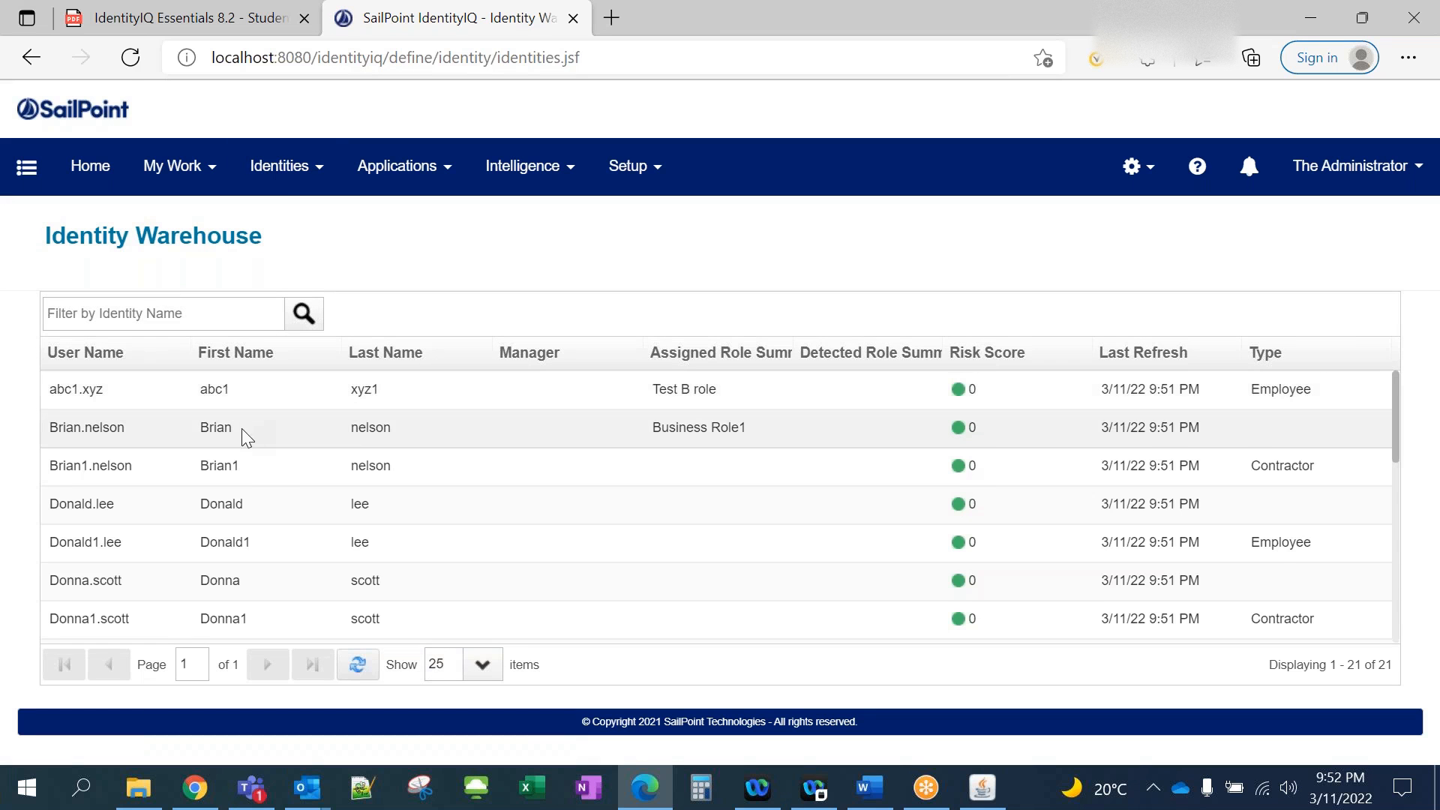
scroll(240, 435, down, 4)
scroll(240, 447, down, 3)
scroll(238, 447, up, 6)
scroll(238, 445, up, 2)
View the attributes of the identity holding Business Role1 and of the fourth listed identity, returning to the Identity Warehouse.
click(239, 444)
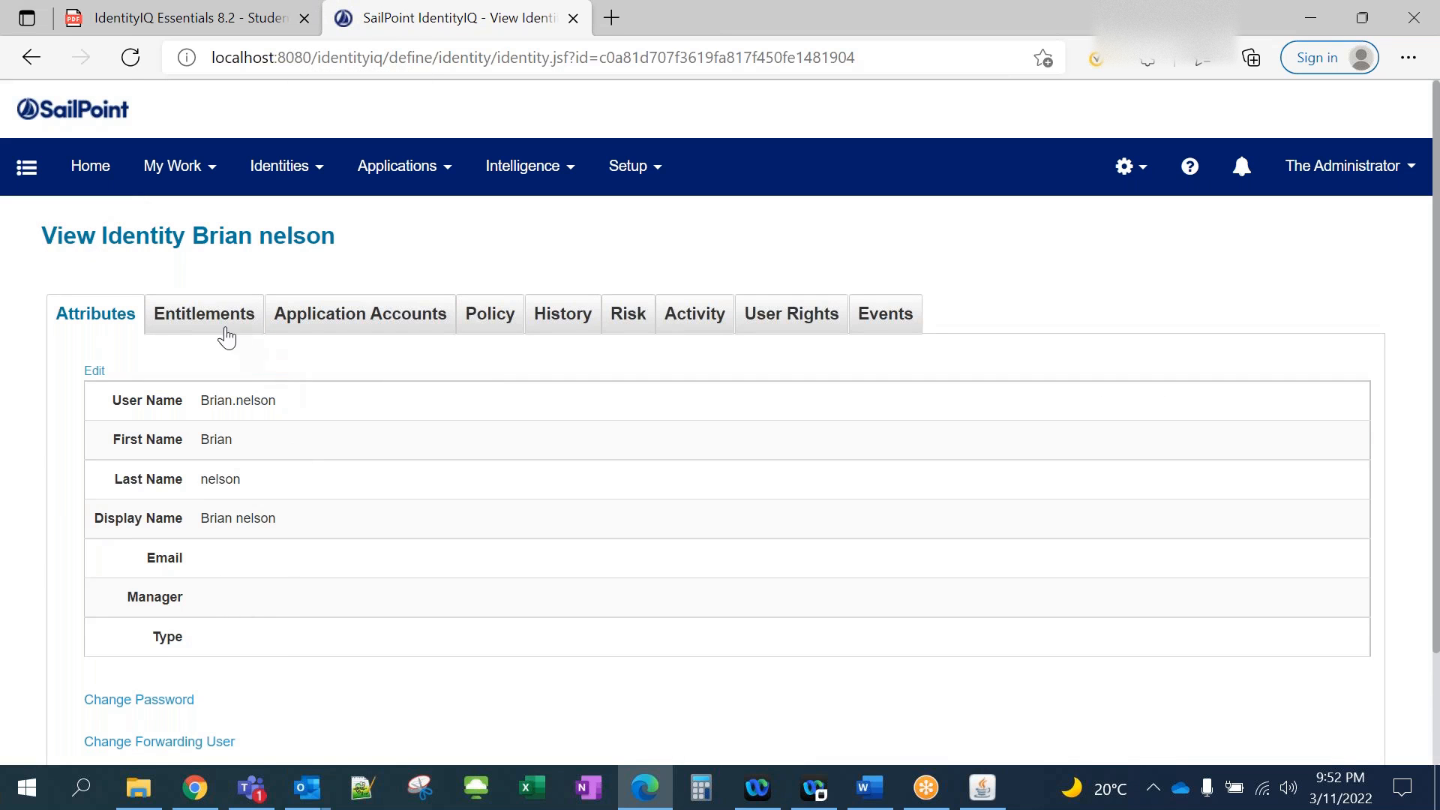
click(308, 178)
click(300, 224)
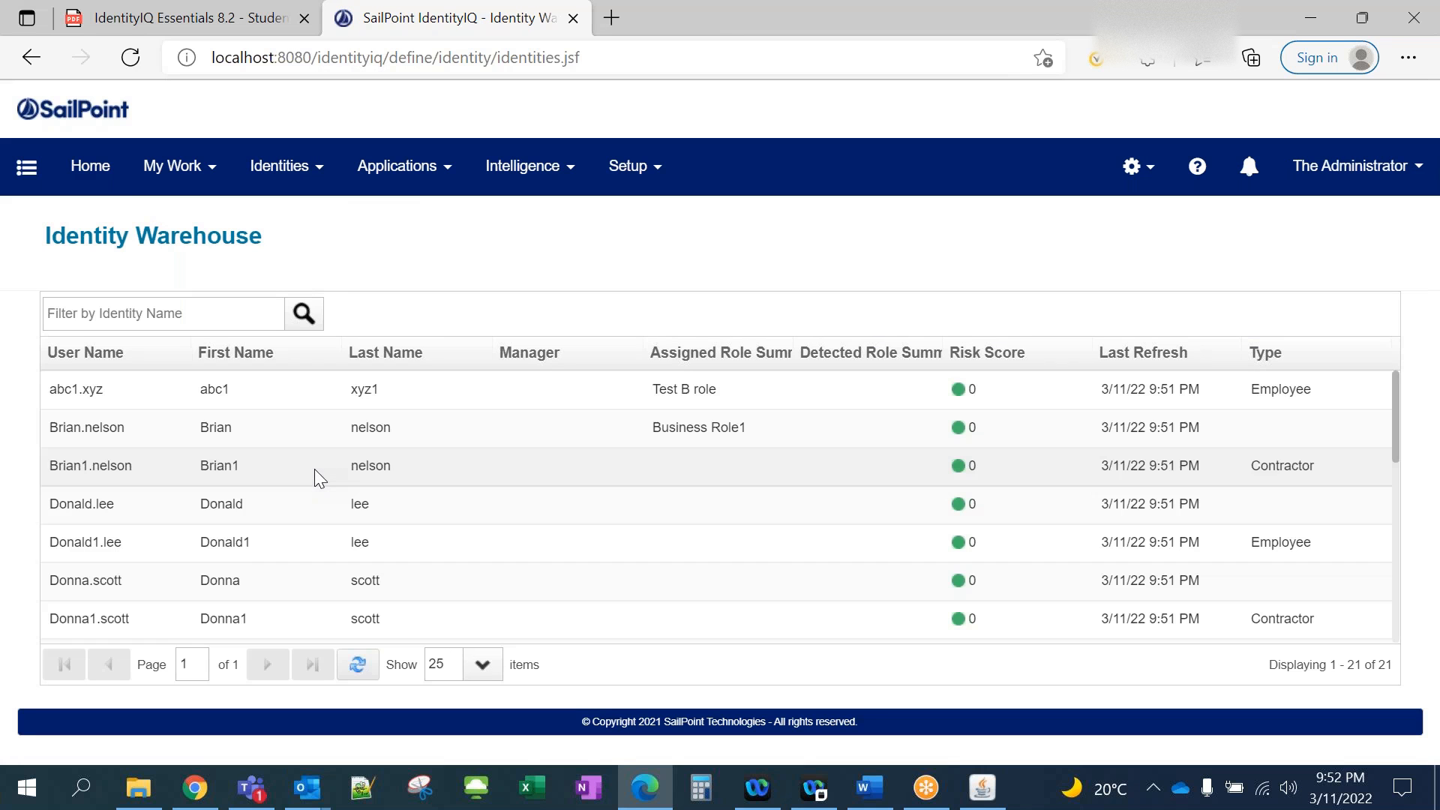
click(183, 504)
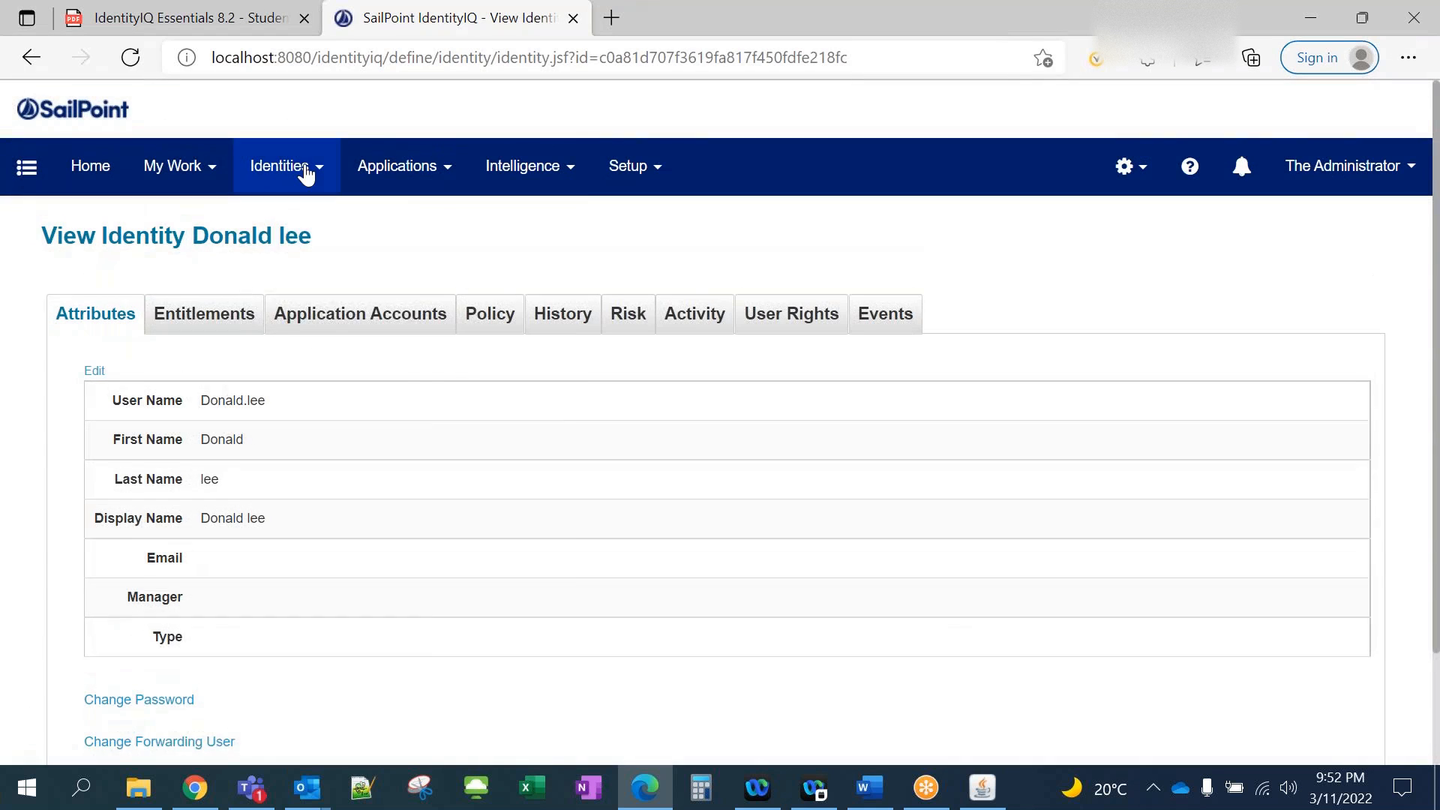
click(301, 168)
click(321, 232)
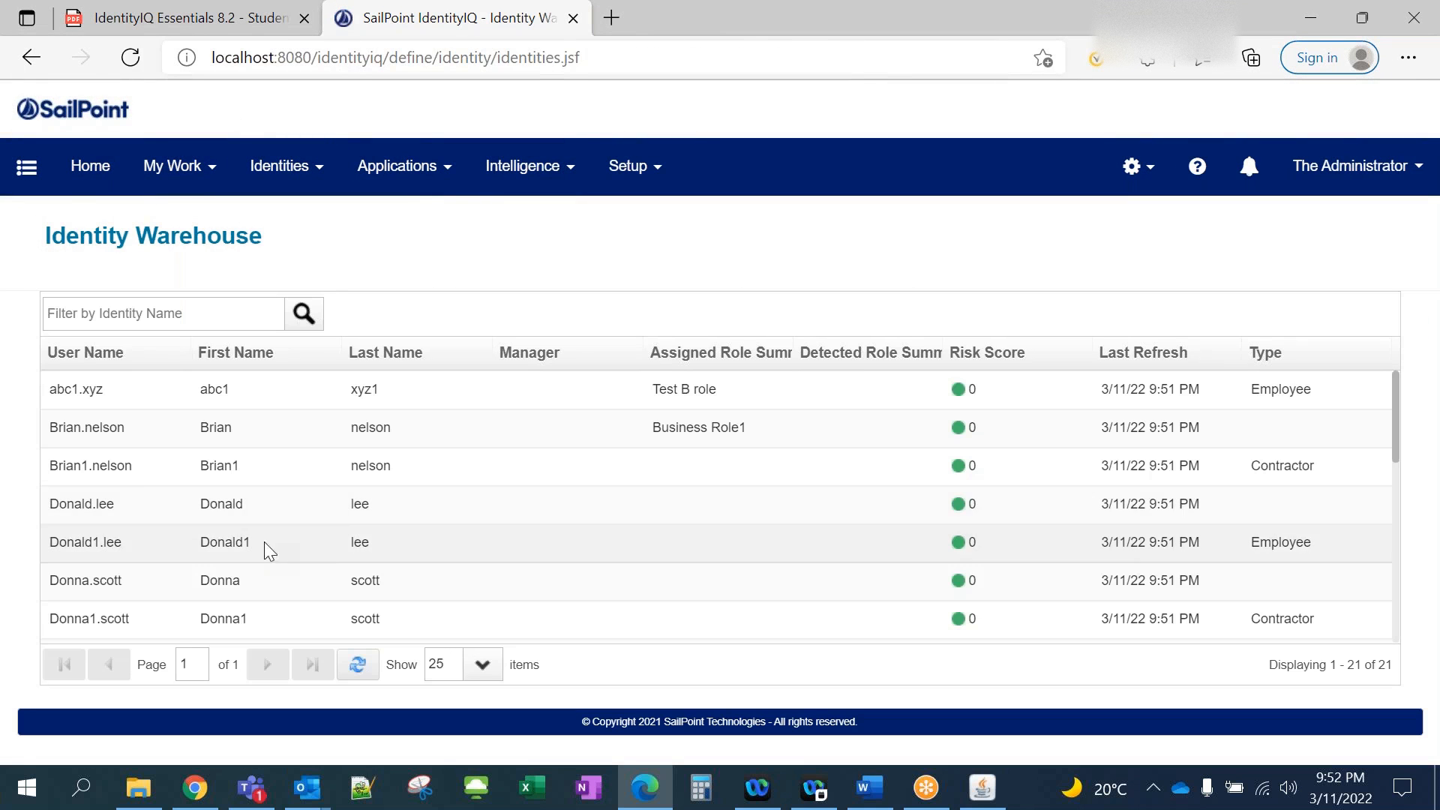
Open the sixth identity listed in the Identity Warehouse and check its Type attribute.
click(250, 567)
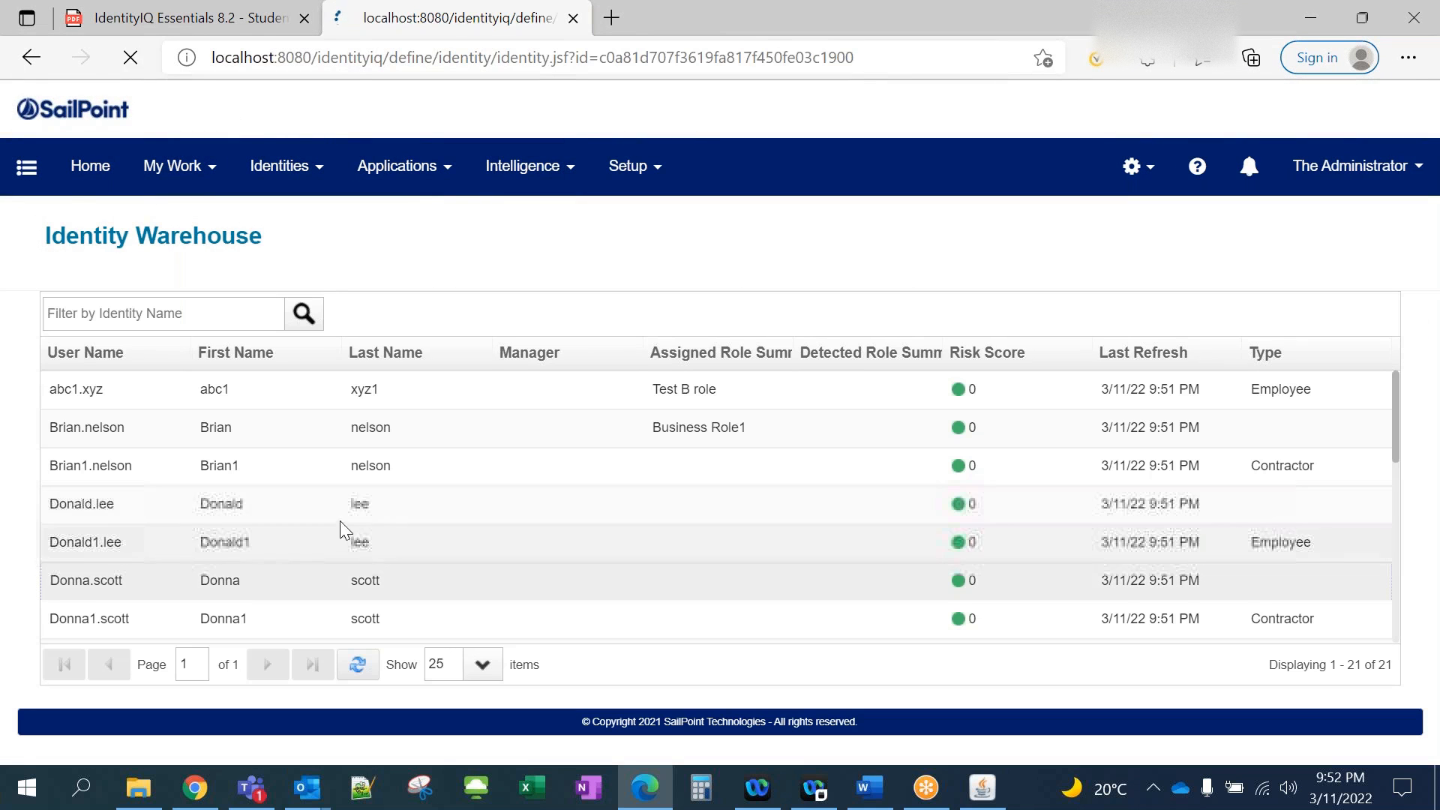
scroll(341, 480, down, 3)
double_click(162, 503)
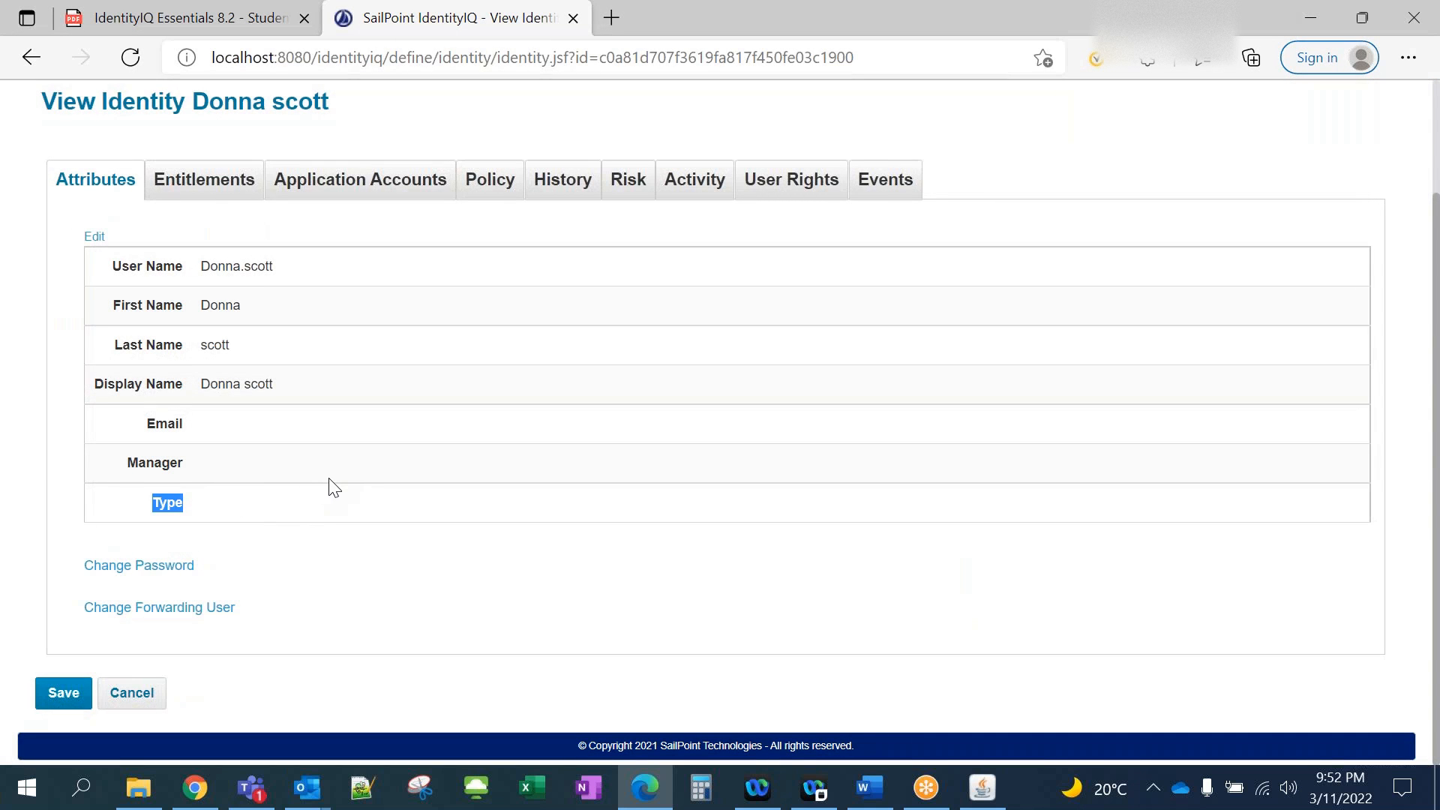
scroll(333, 488, up, 2)
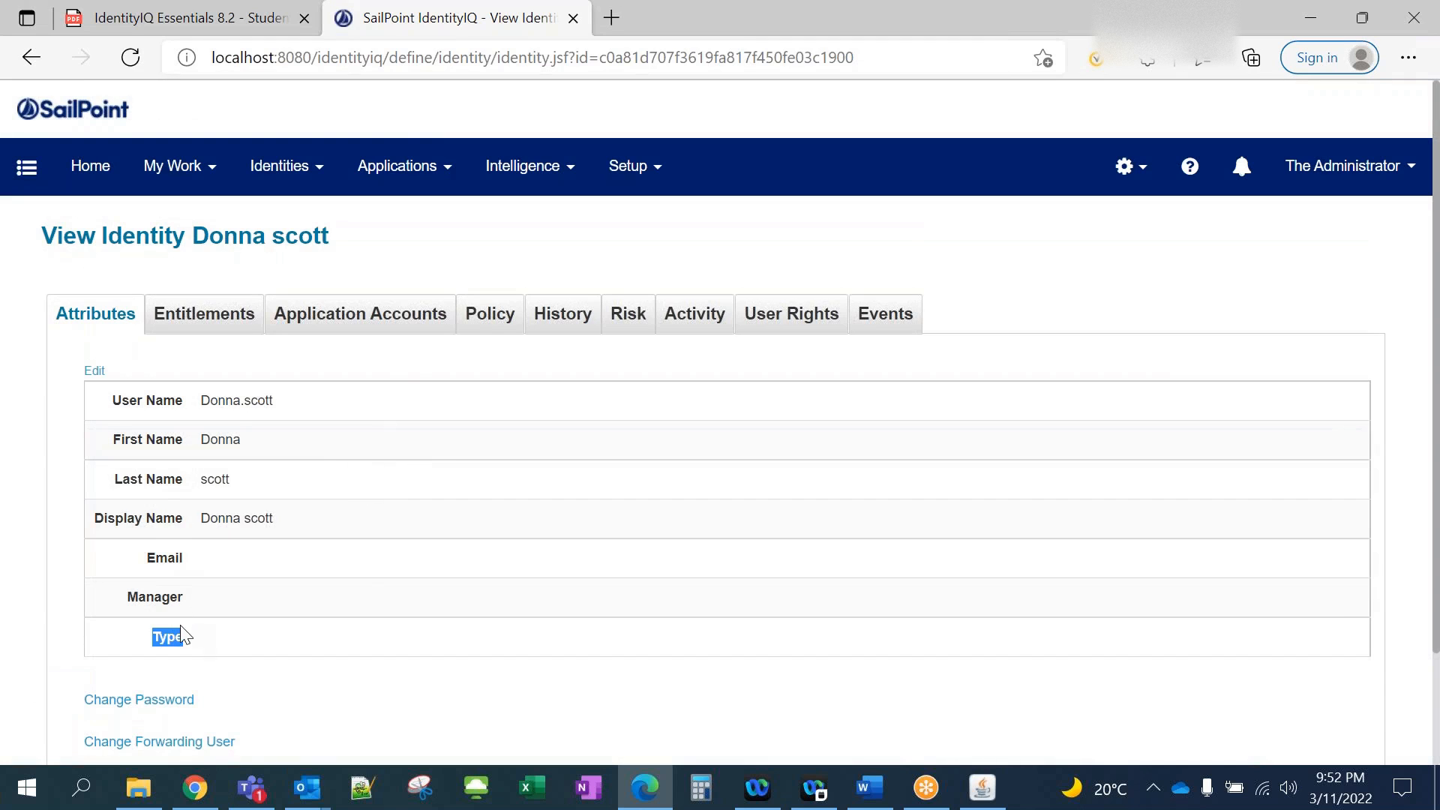
click(433, 492)
Return to the Identity Warehouse, open the fourth listed identity and check its First Name attribute.
mouse_move(312, 180)
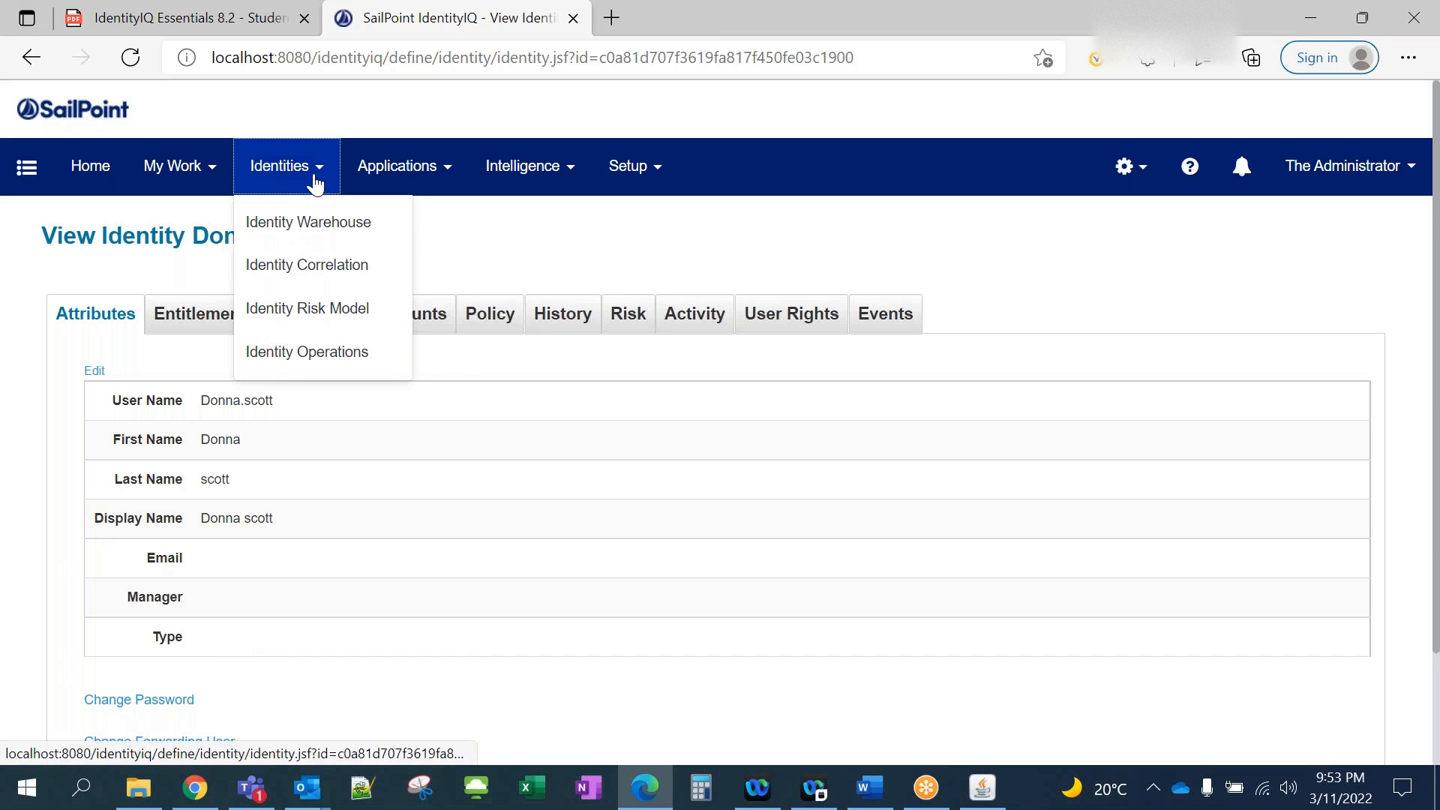
click(322, 227)
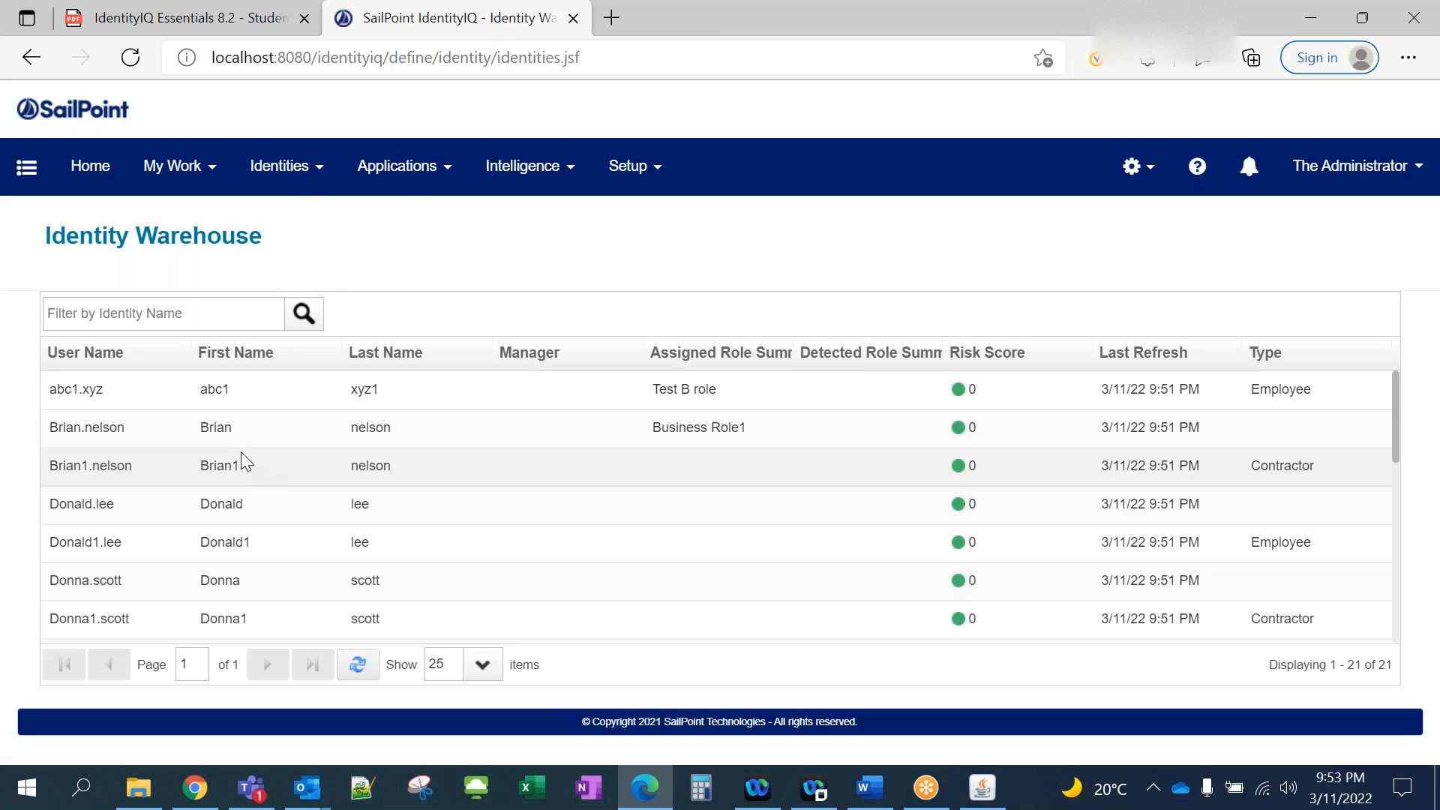
scroll(258, 488, down, 1)
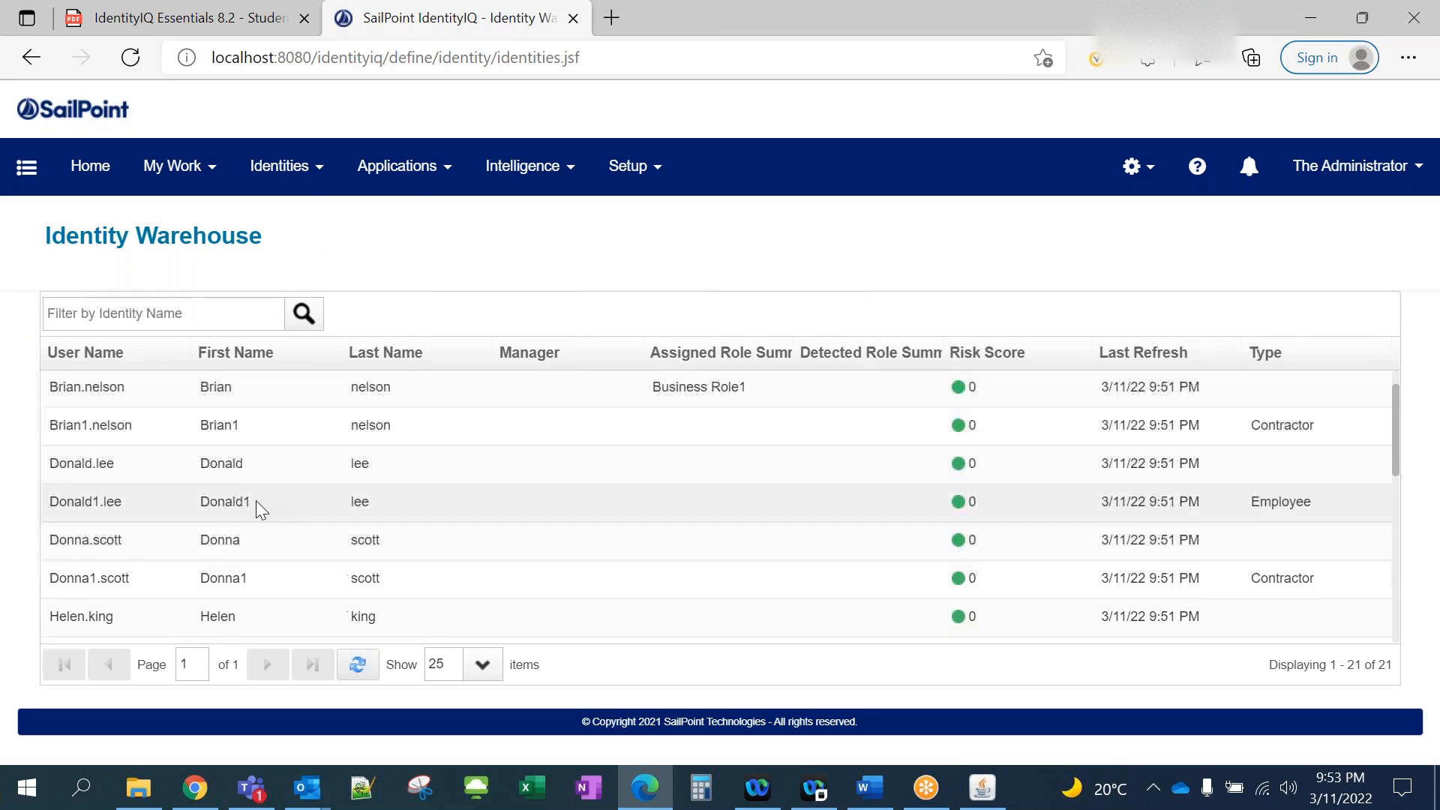
scroll(318, 487, up, 1)
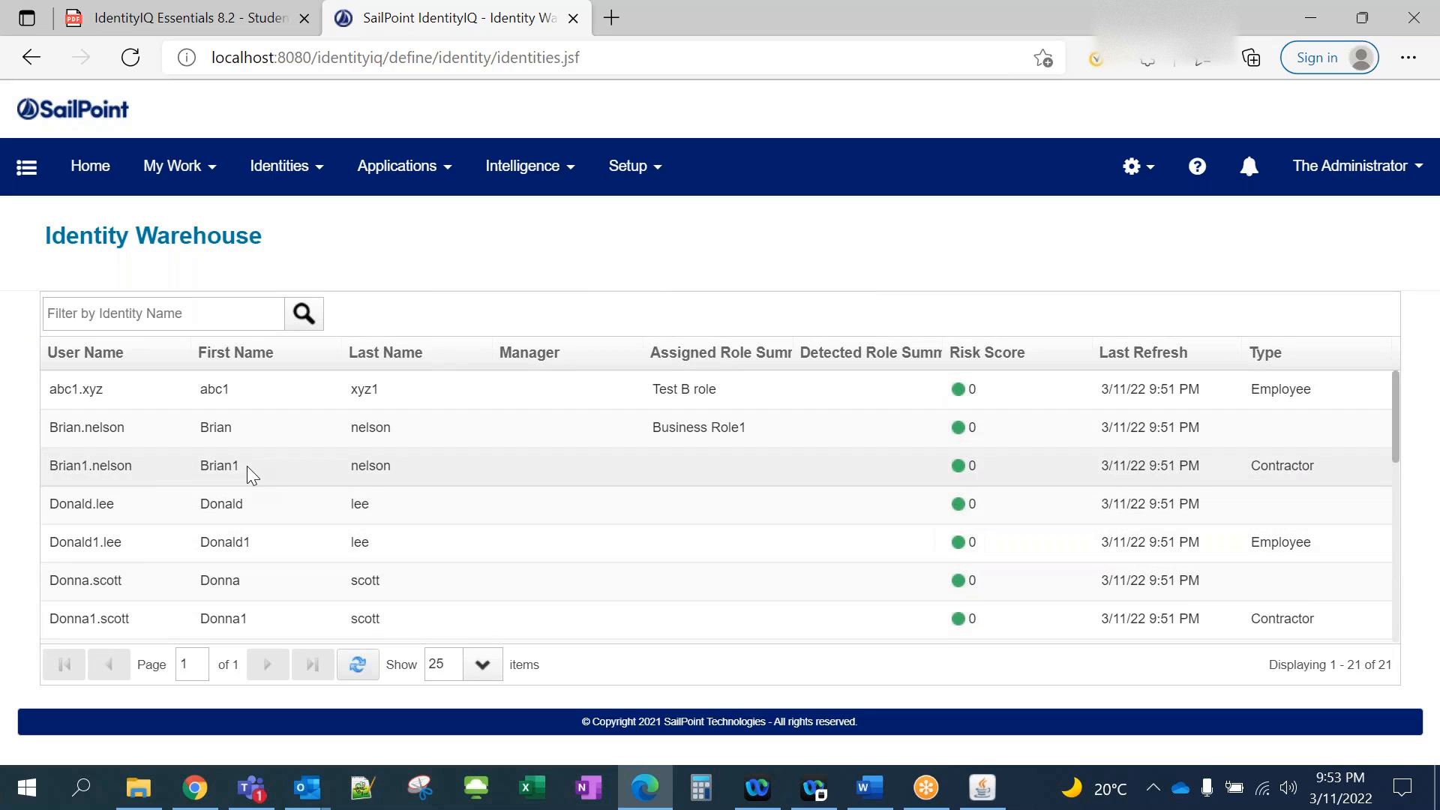
click(255, 509)
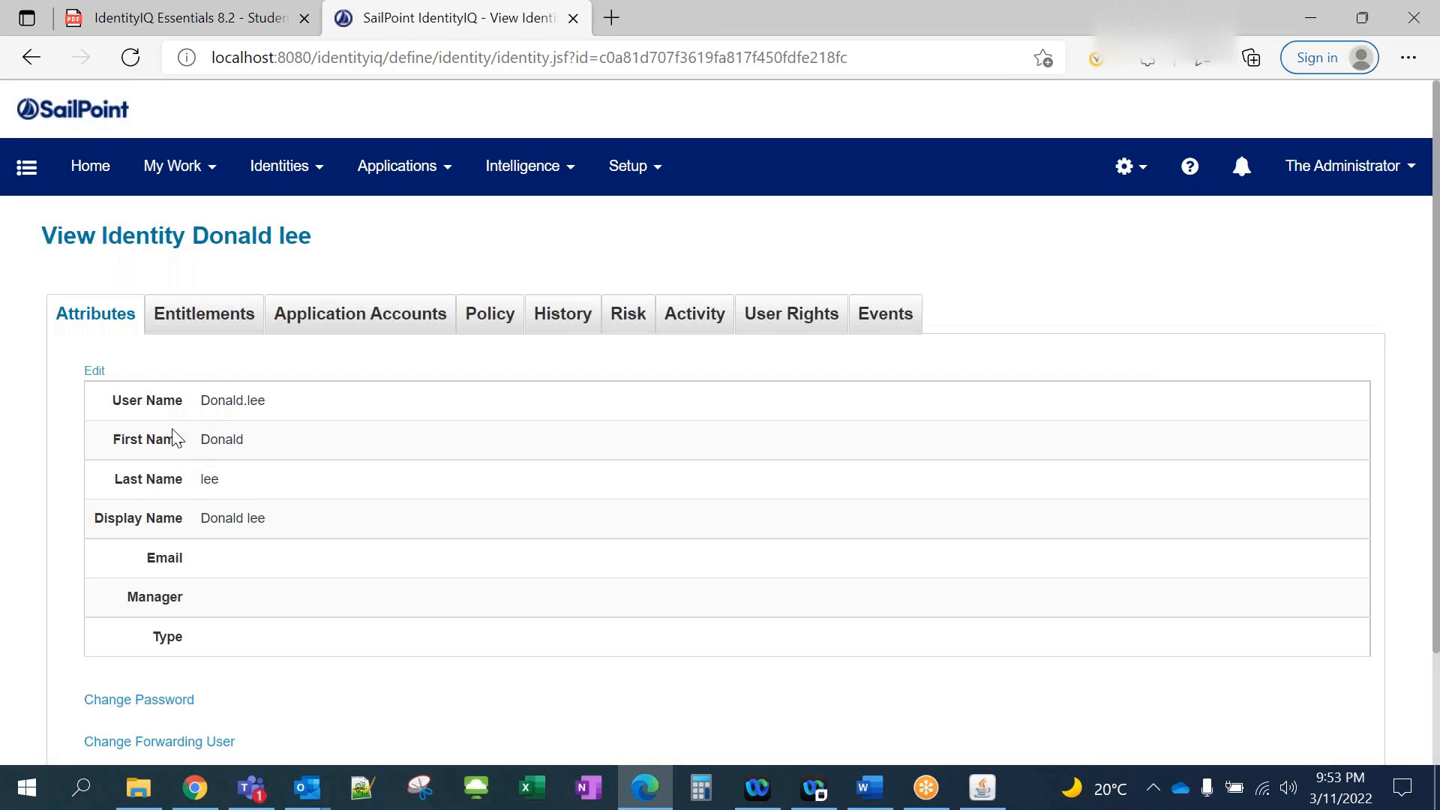
double_click(215, 439)
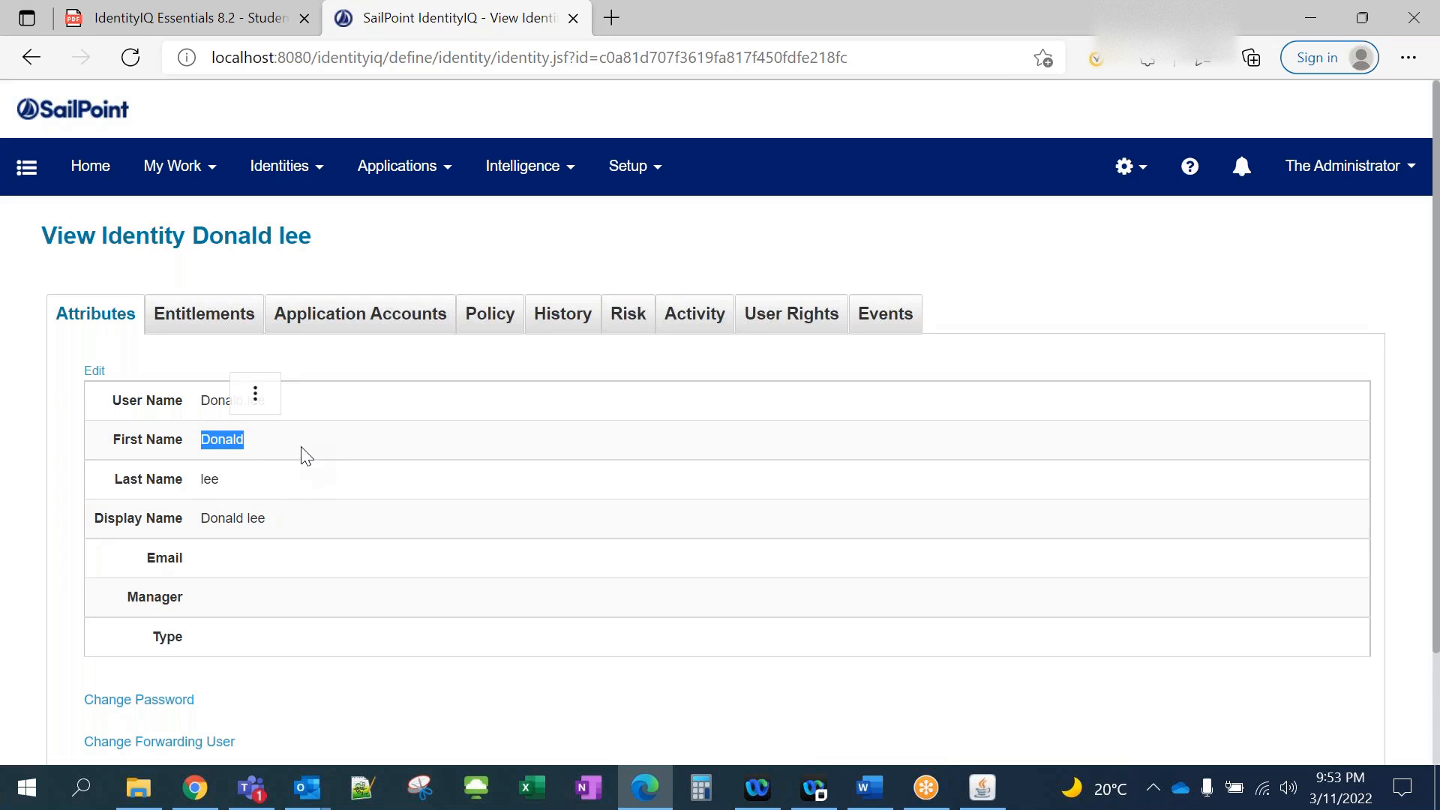
click(237, 441)
double_click(237, 441)
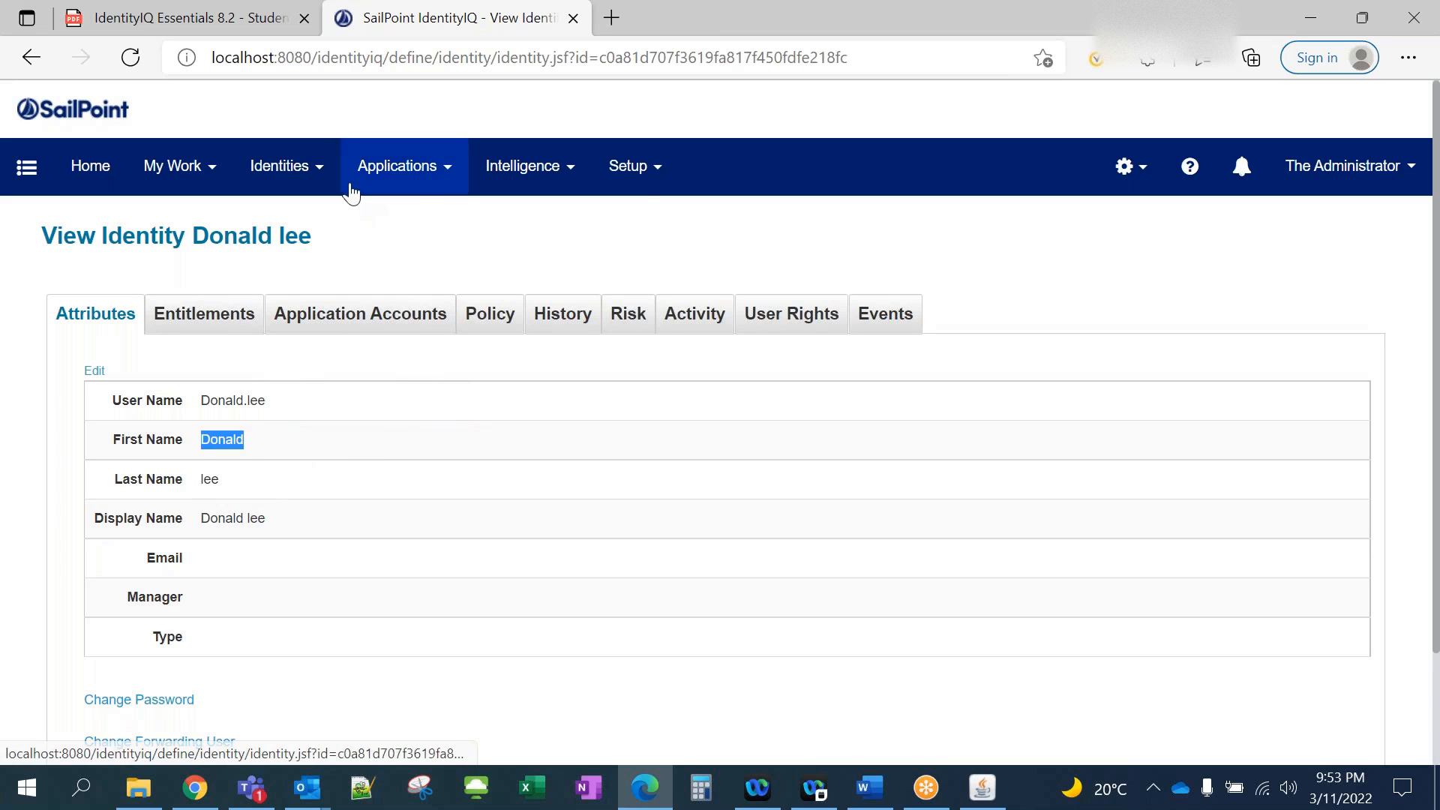
Check the assignment rule of Business Role1 in Role Management and open the role for editing.
click(664, 187)
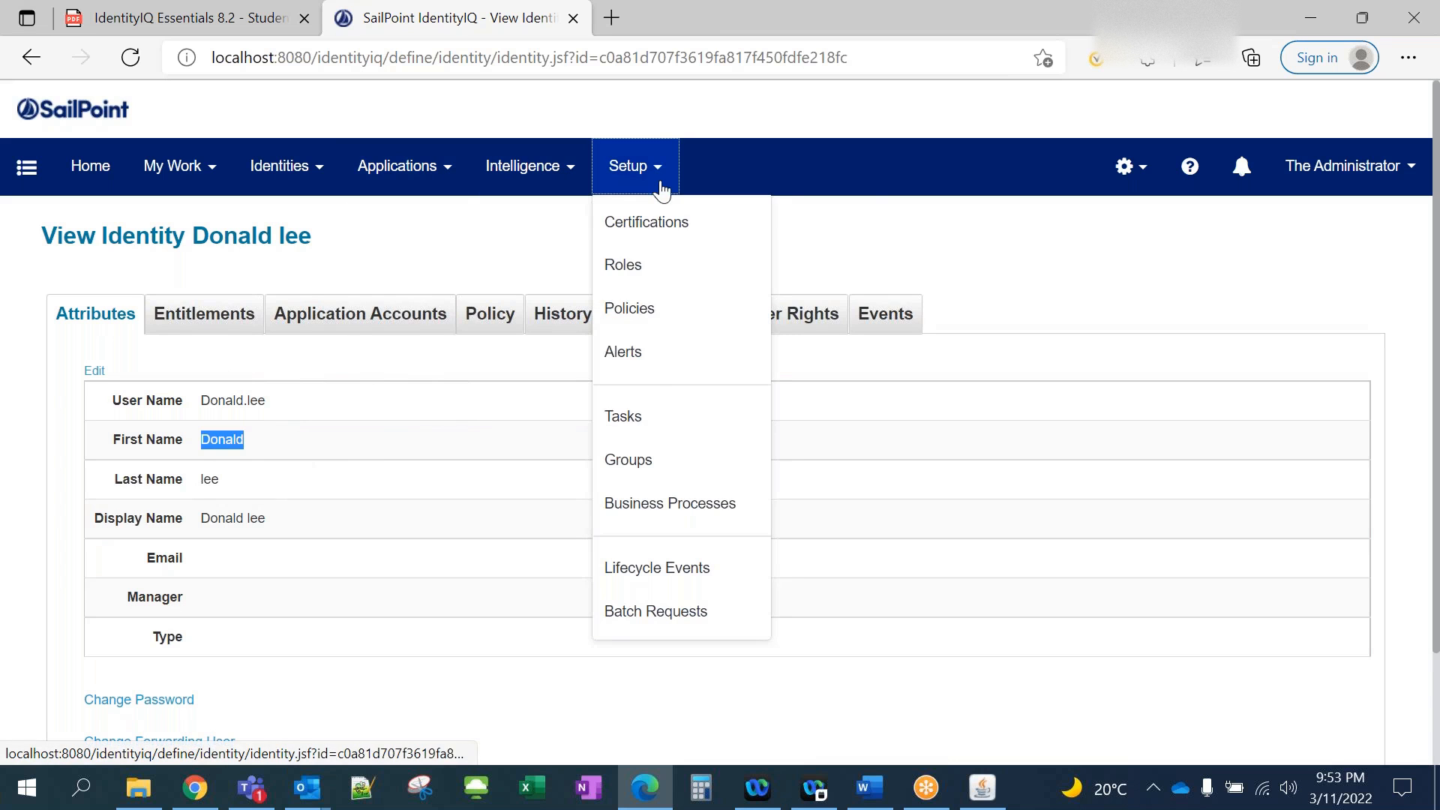
click(640, 301)
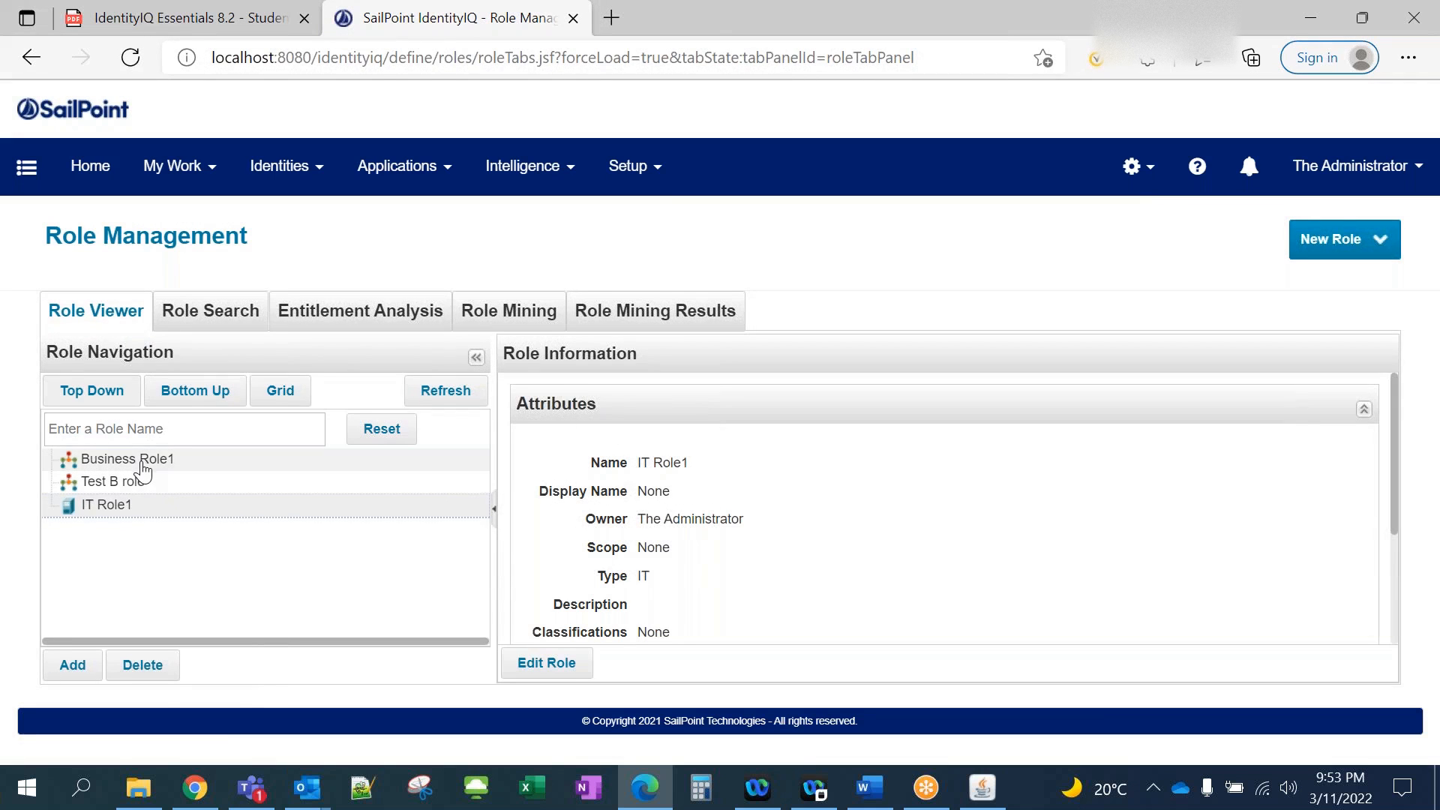
click(222, 465)
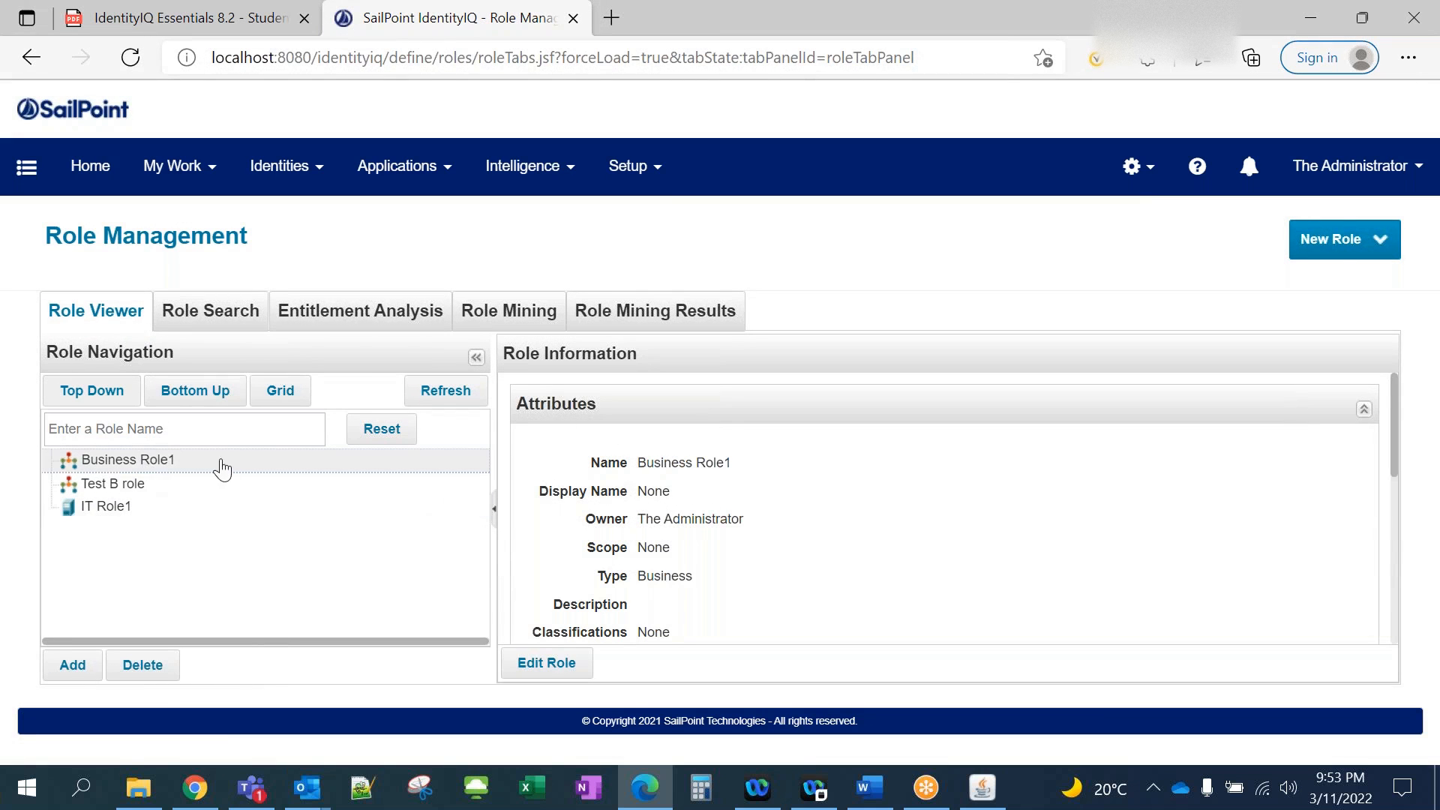
scroll(728, 538, down, 10)
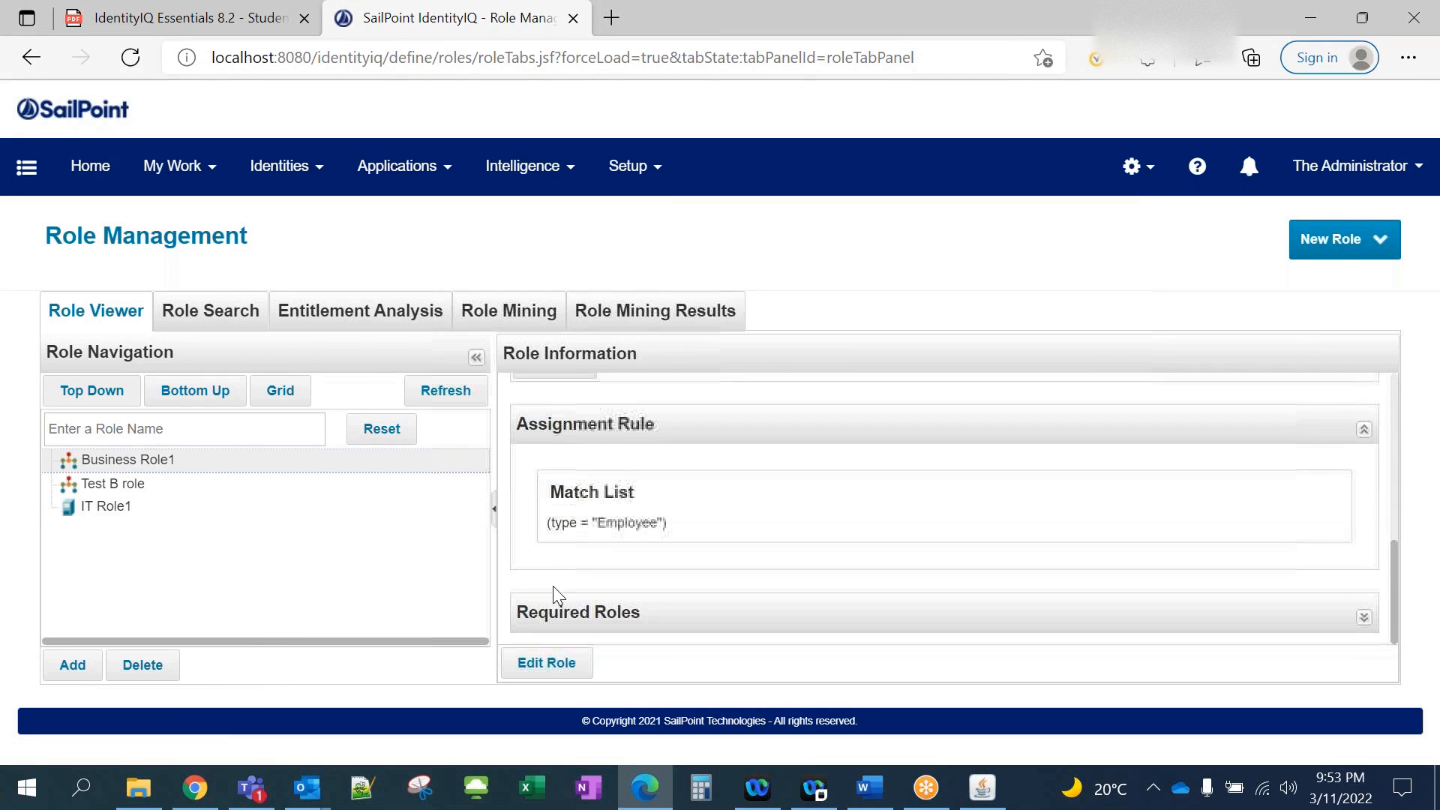
click(547, 664)
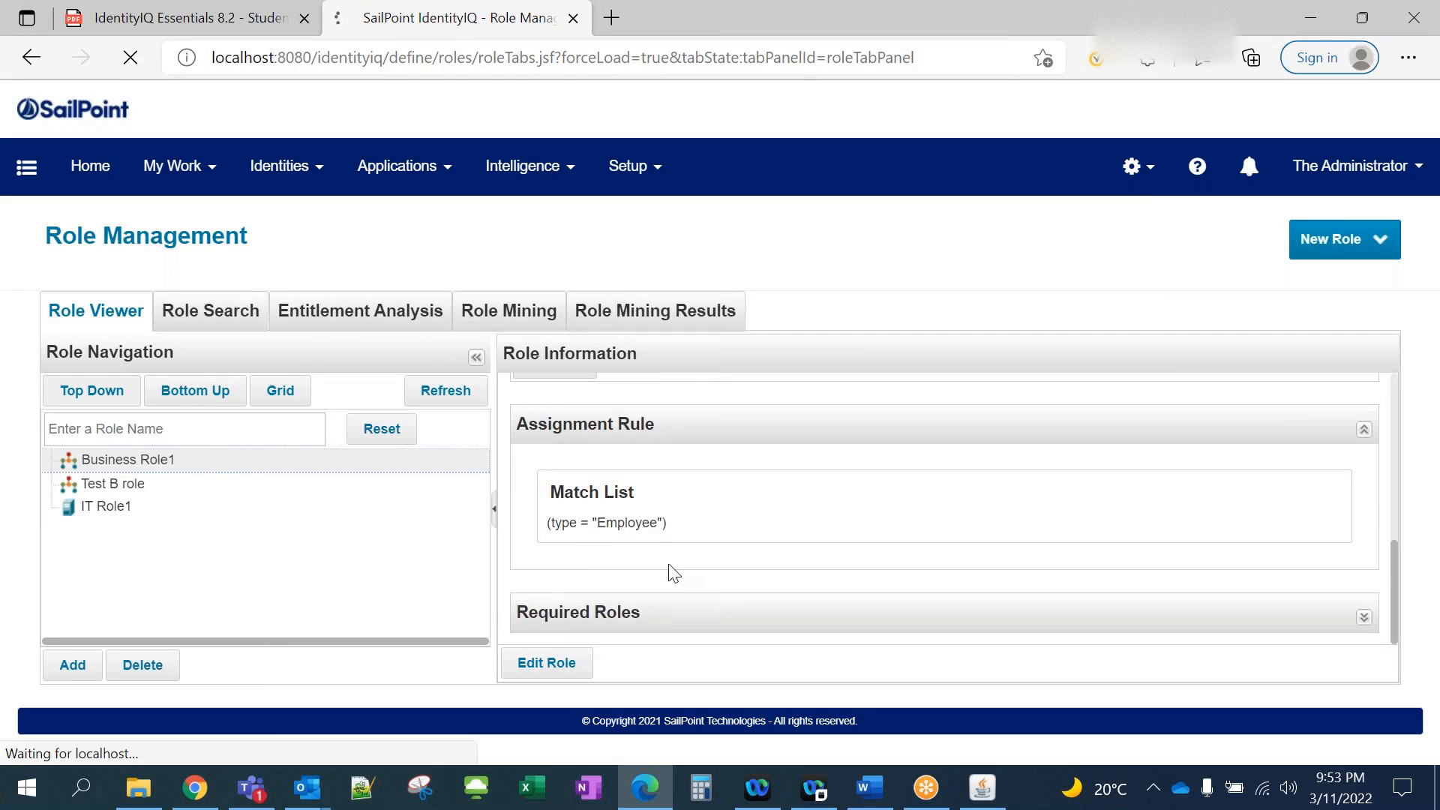
Change Business Role1's assignment rule to First Name equals the viewed identity's first name, and save the role.
scroll(537, 495, down, 5)
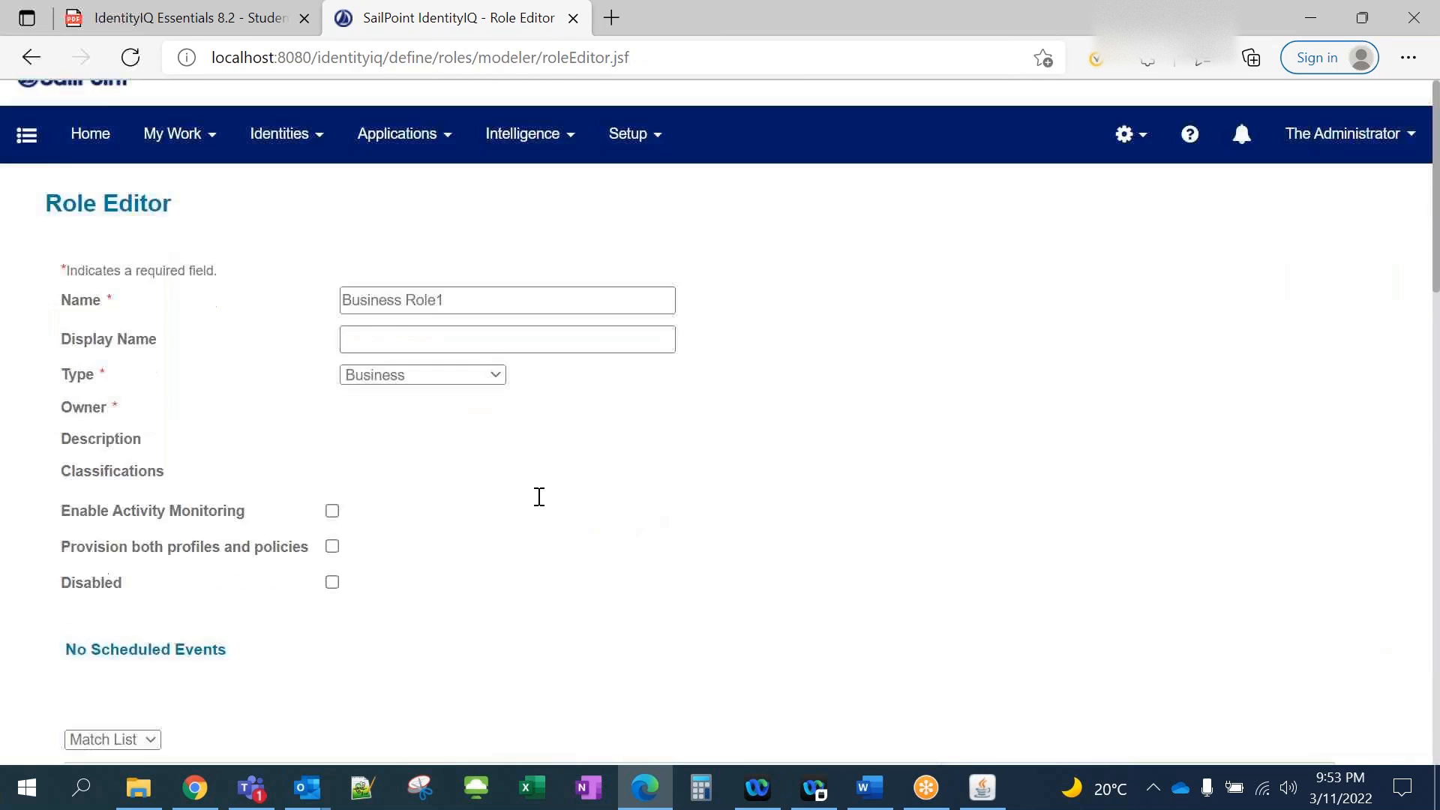
scroll(520, 482, down, 4)
scroll(519, 483, down, 8)
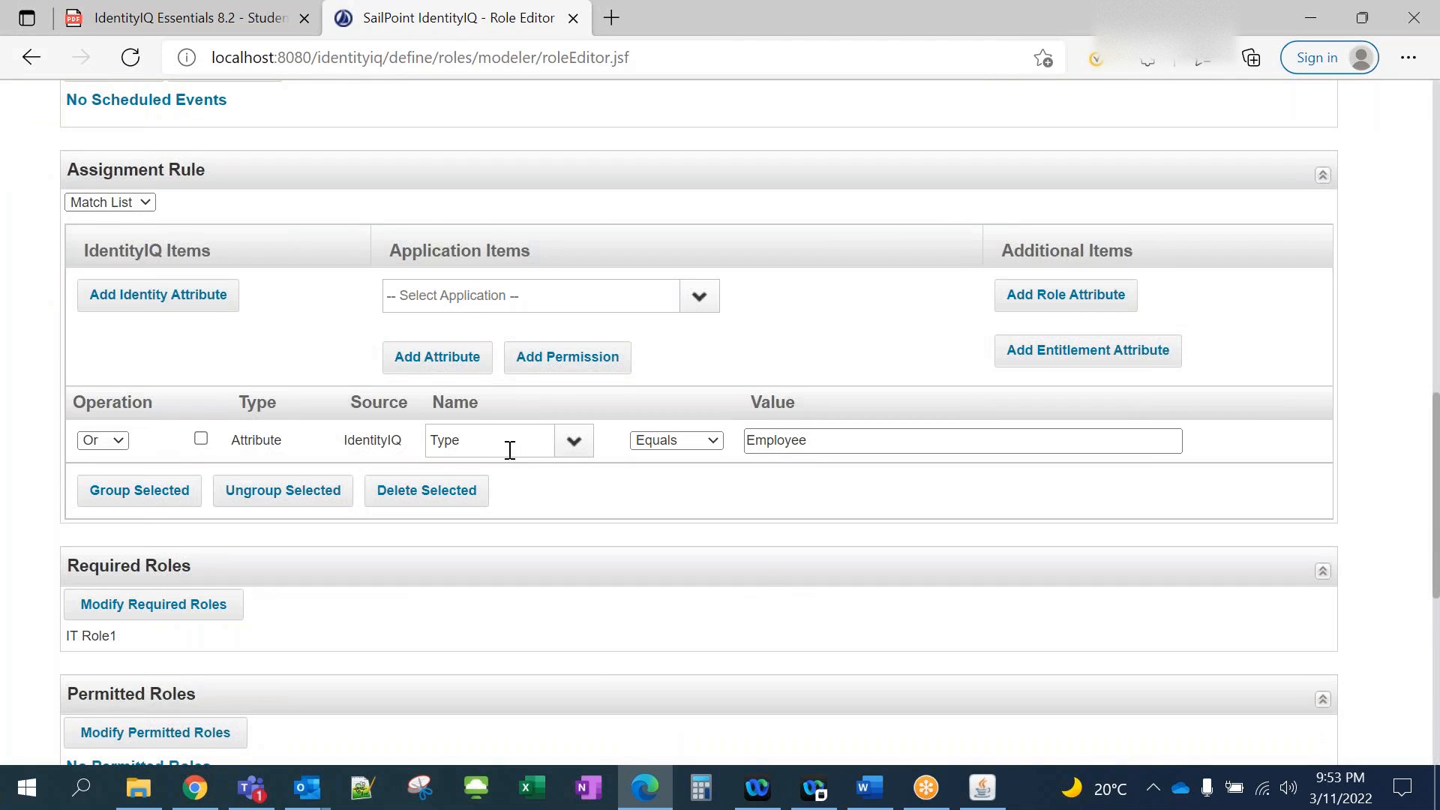
click(571, 447)
click(495, 239)
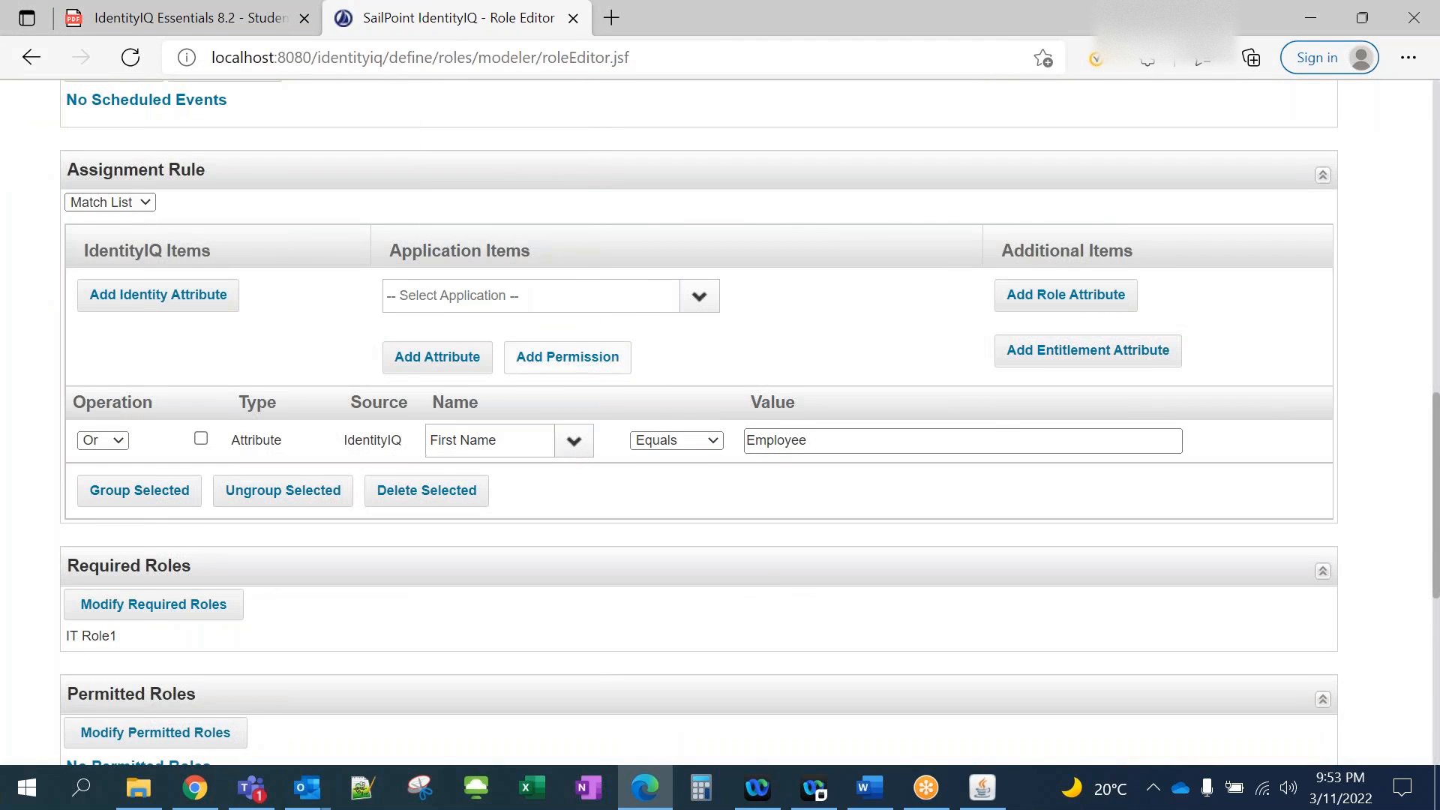
click(700, 442)
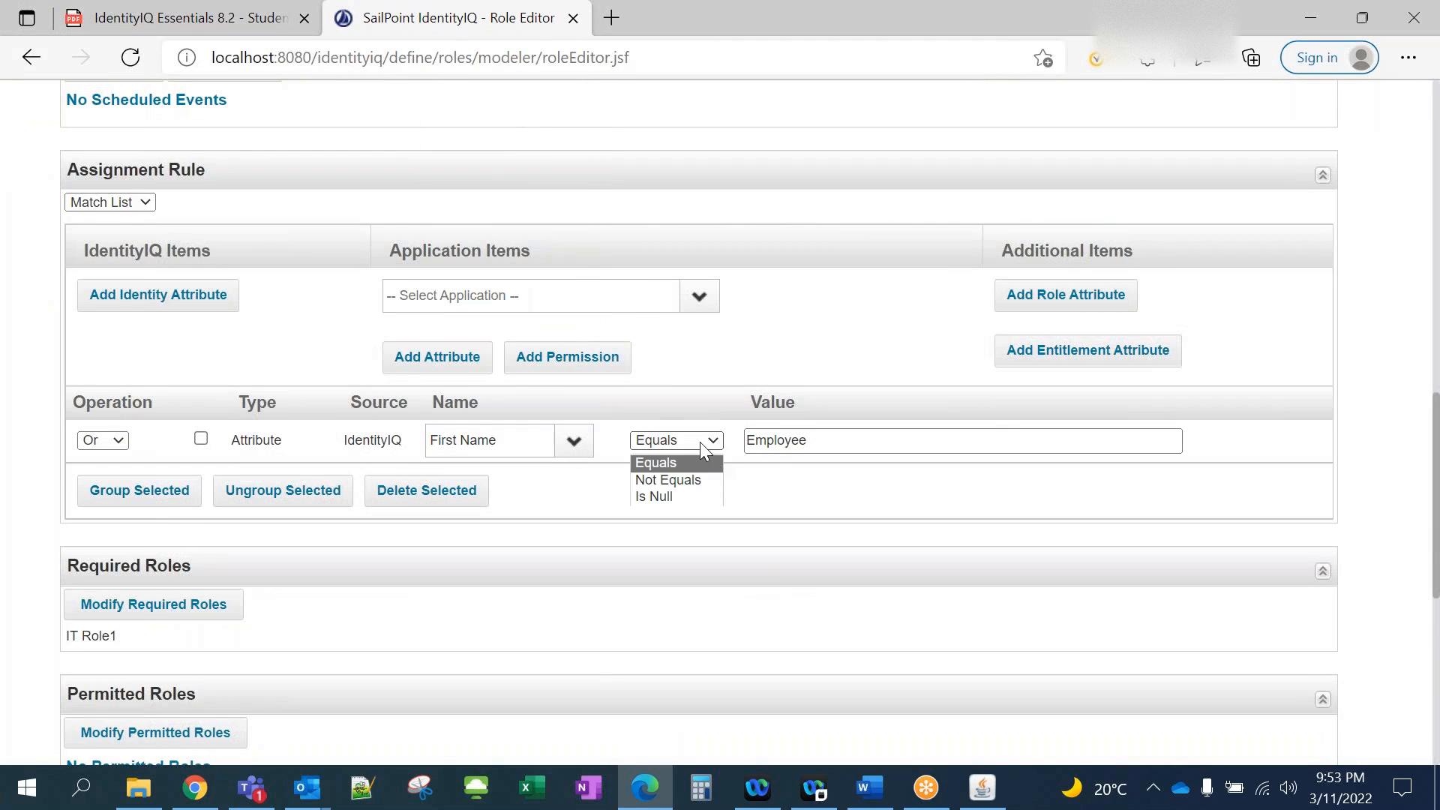
click(808, 441)
drag(836, 440, 729, 443)
text(Donald)
click(737, 478)
click(234, 491)
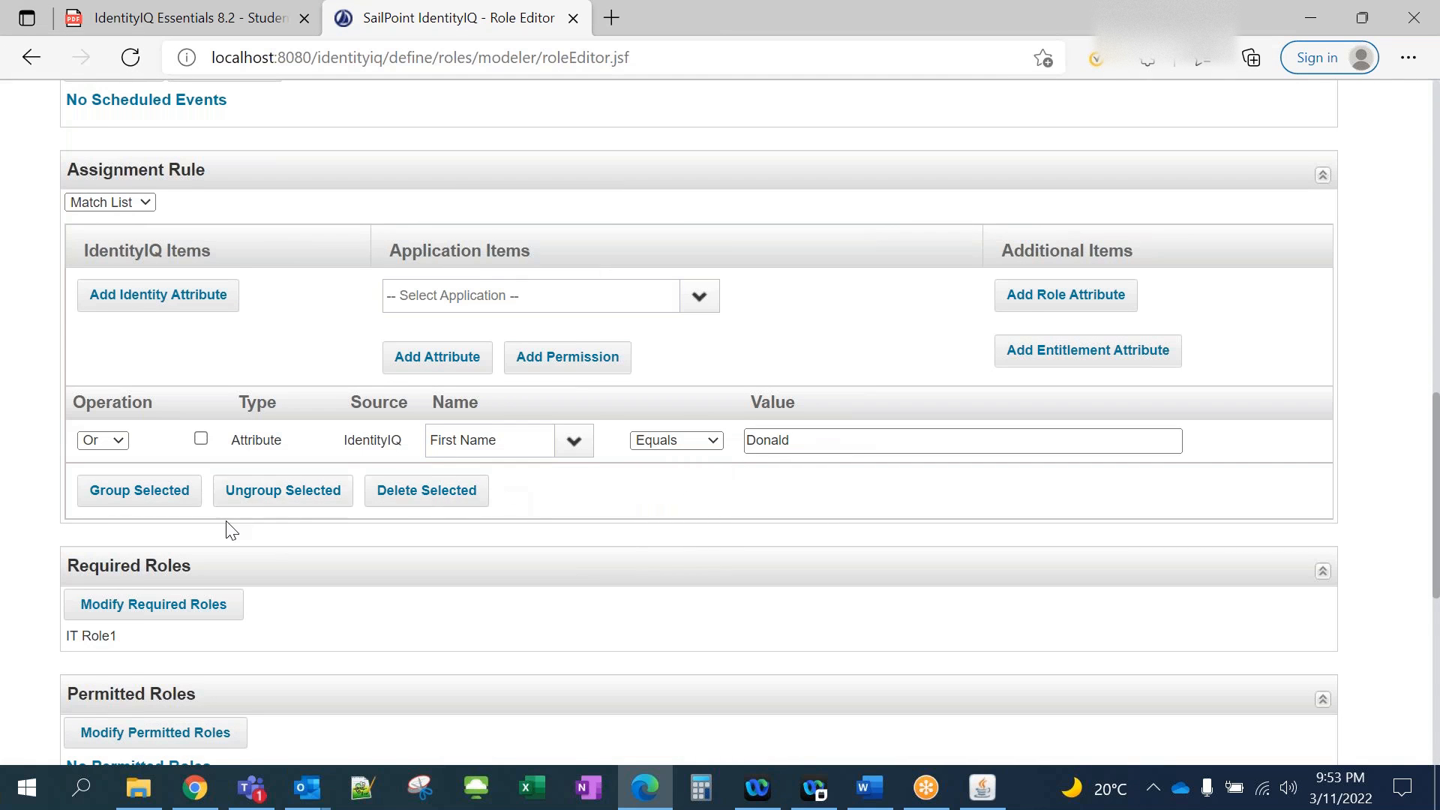
scroll(300, 525, down, 6)
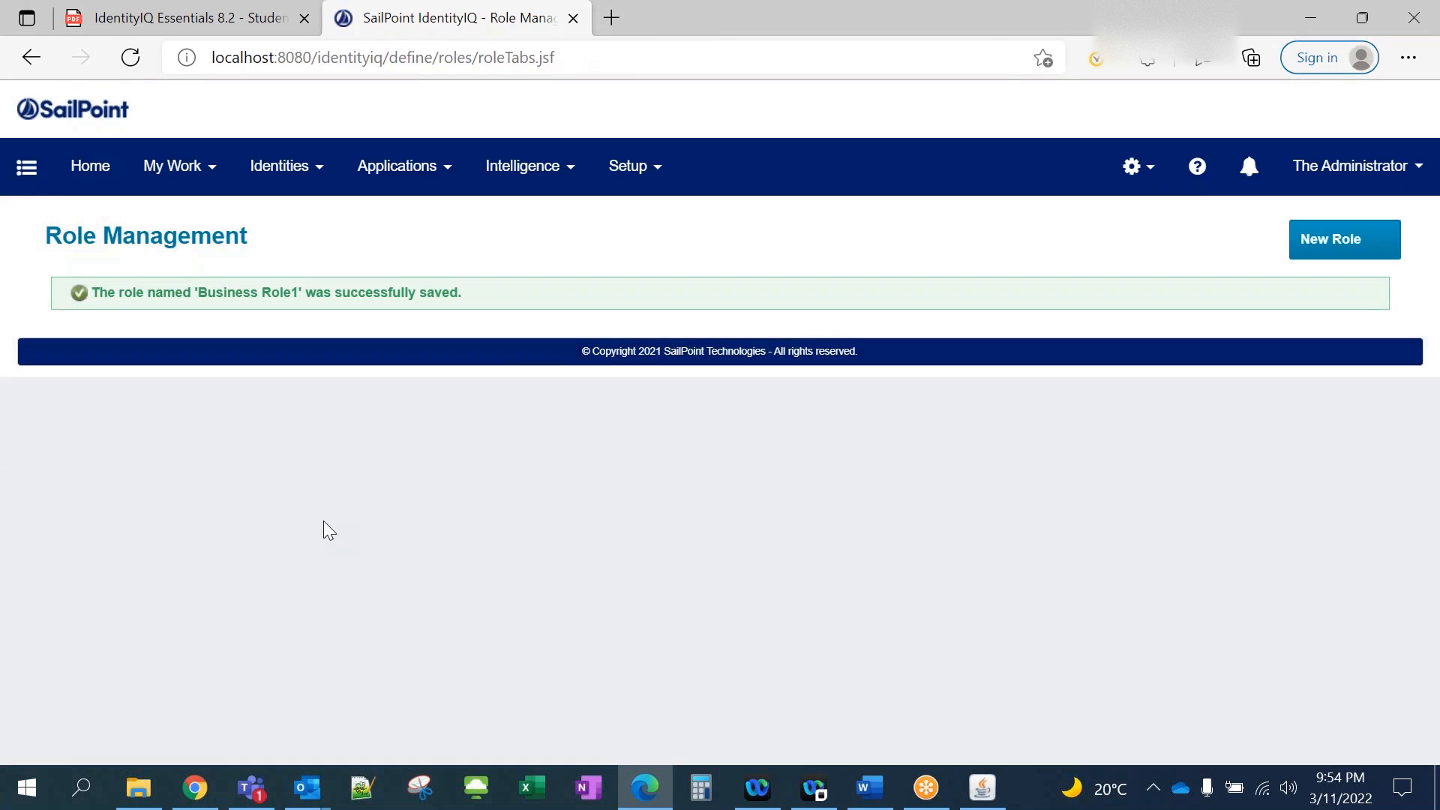
Review the match list in the saved assignment rule of Business Role1.
scroll(772, 574, down, 5)
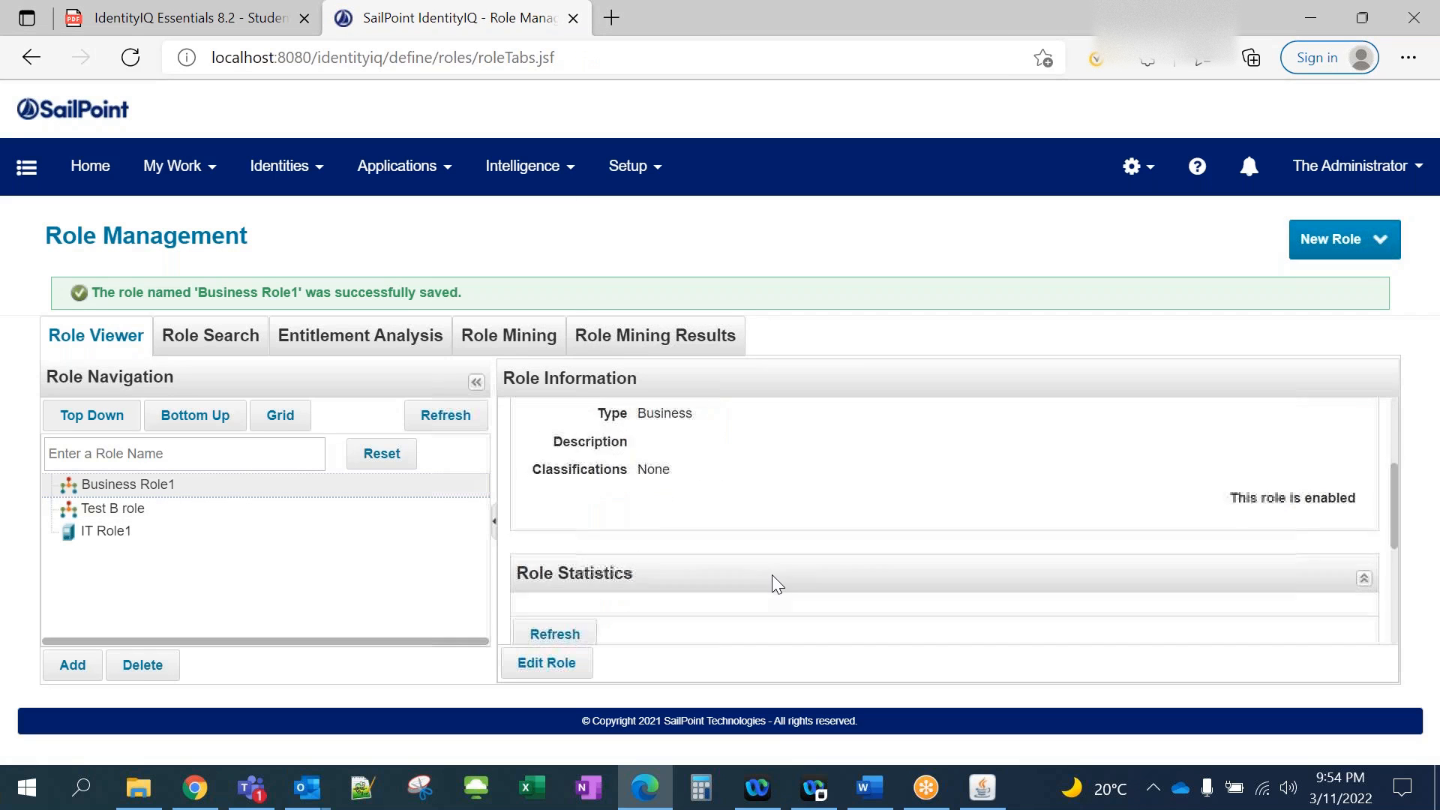
scroll(731, 561, down, 3)
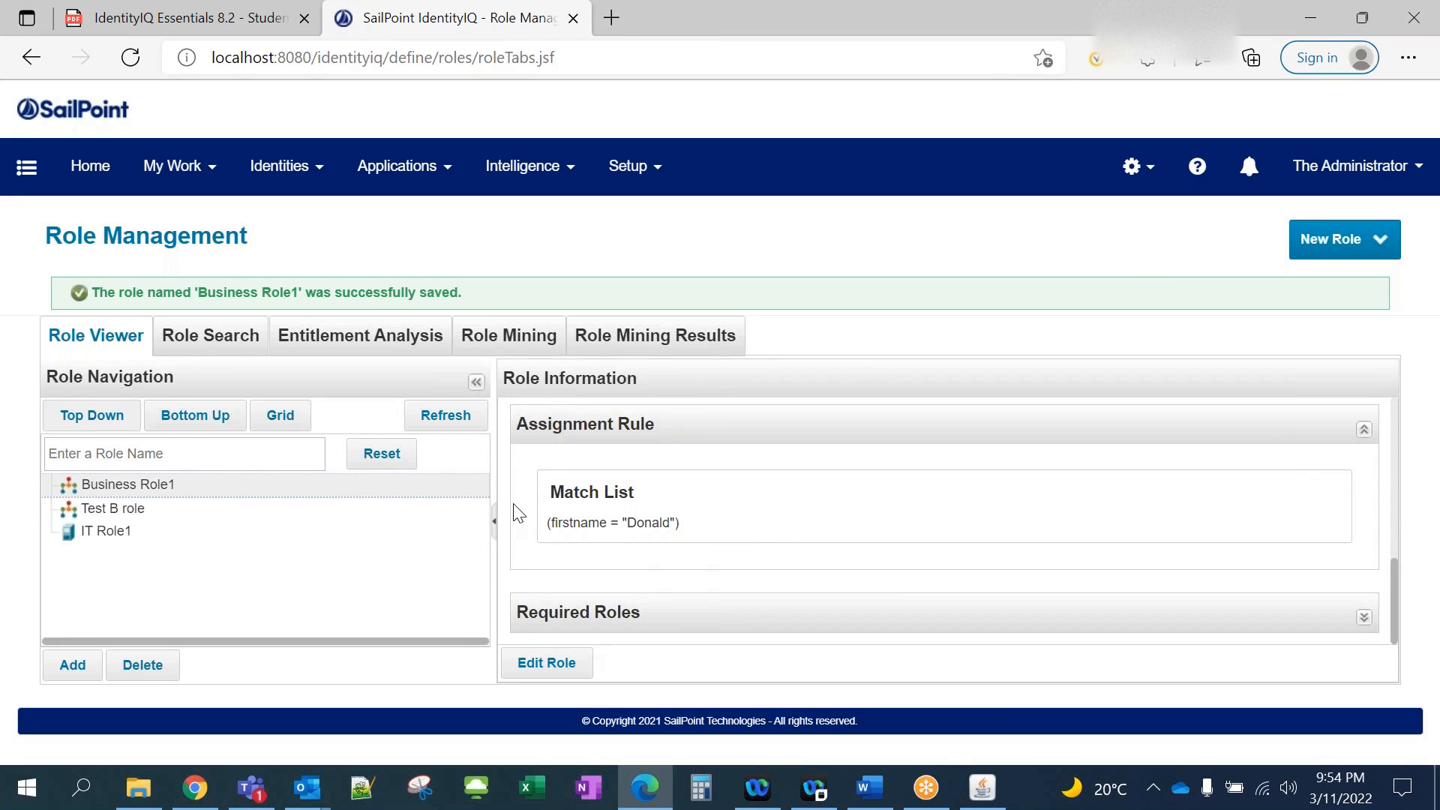
double_click(657, 521)
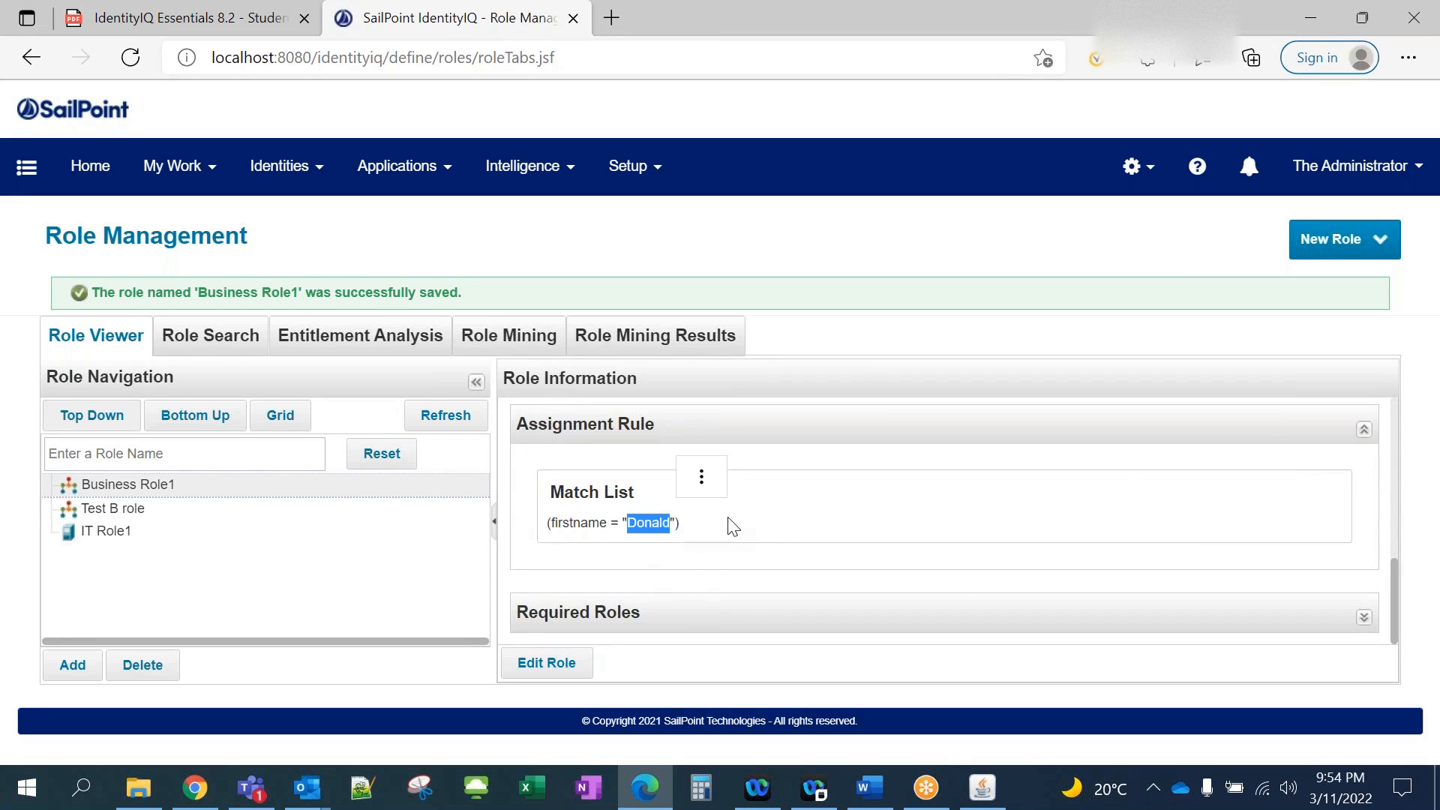
click(639, 540)
scroll(604, 528, up, 5)
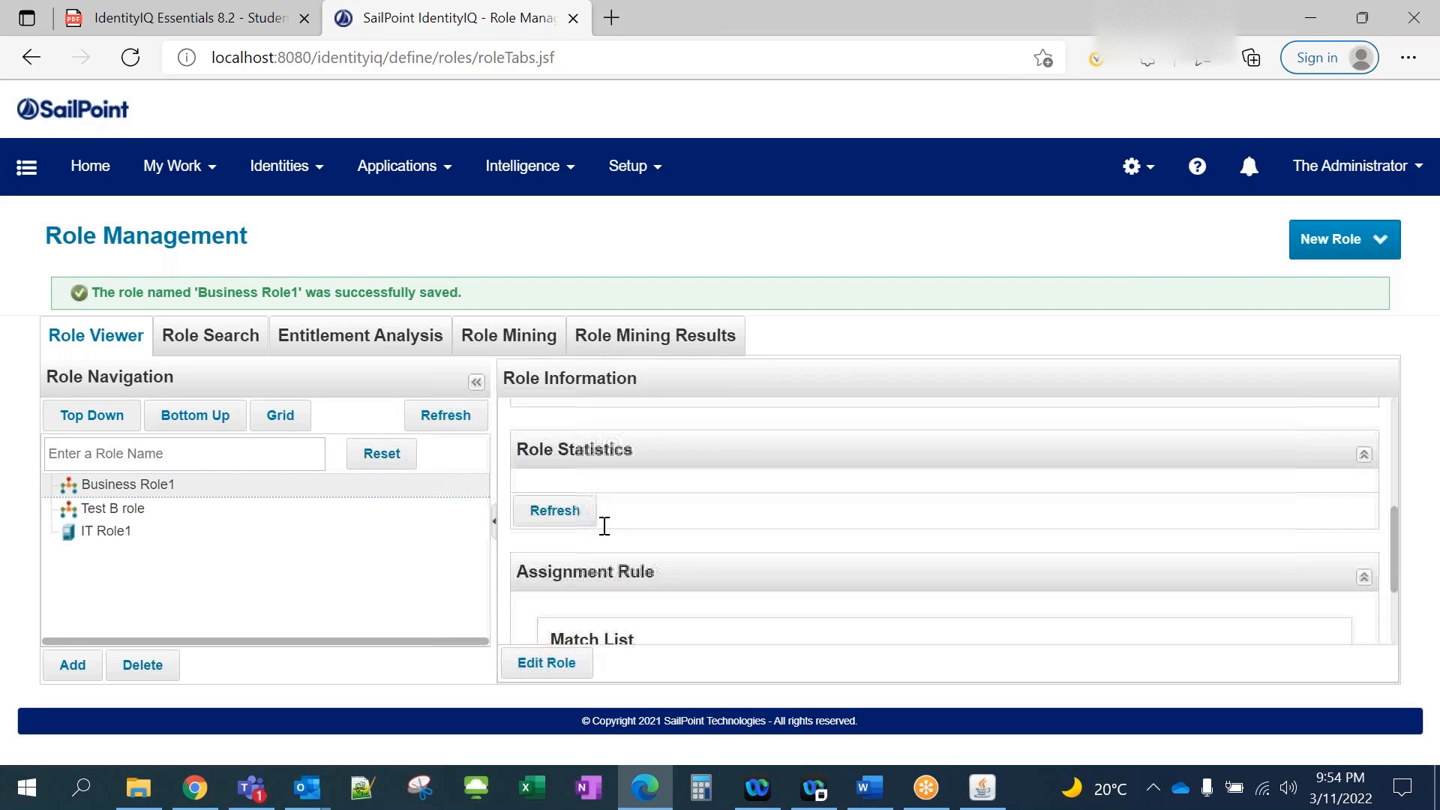
Open the Refresh Identity Cube task from the task list for editing.
mouse_move(638, 180)
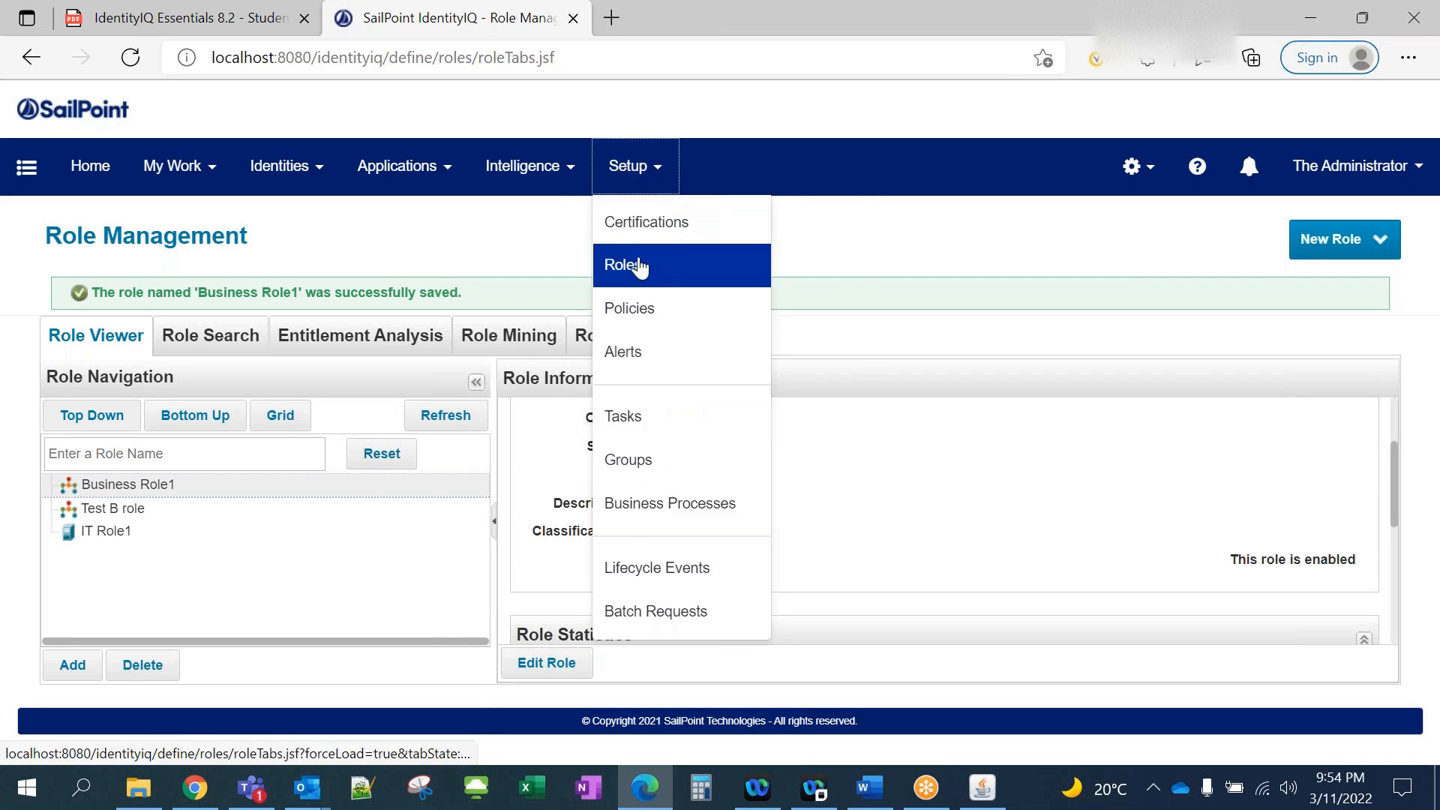
click(623, 414)
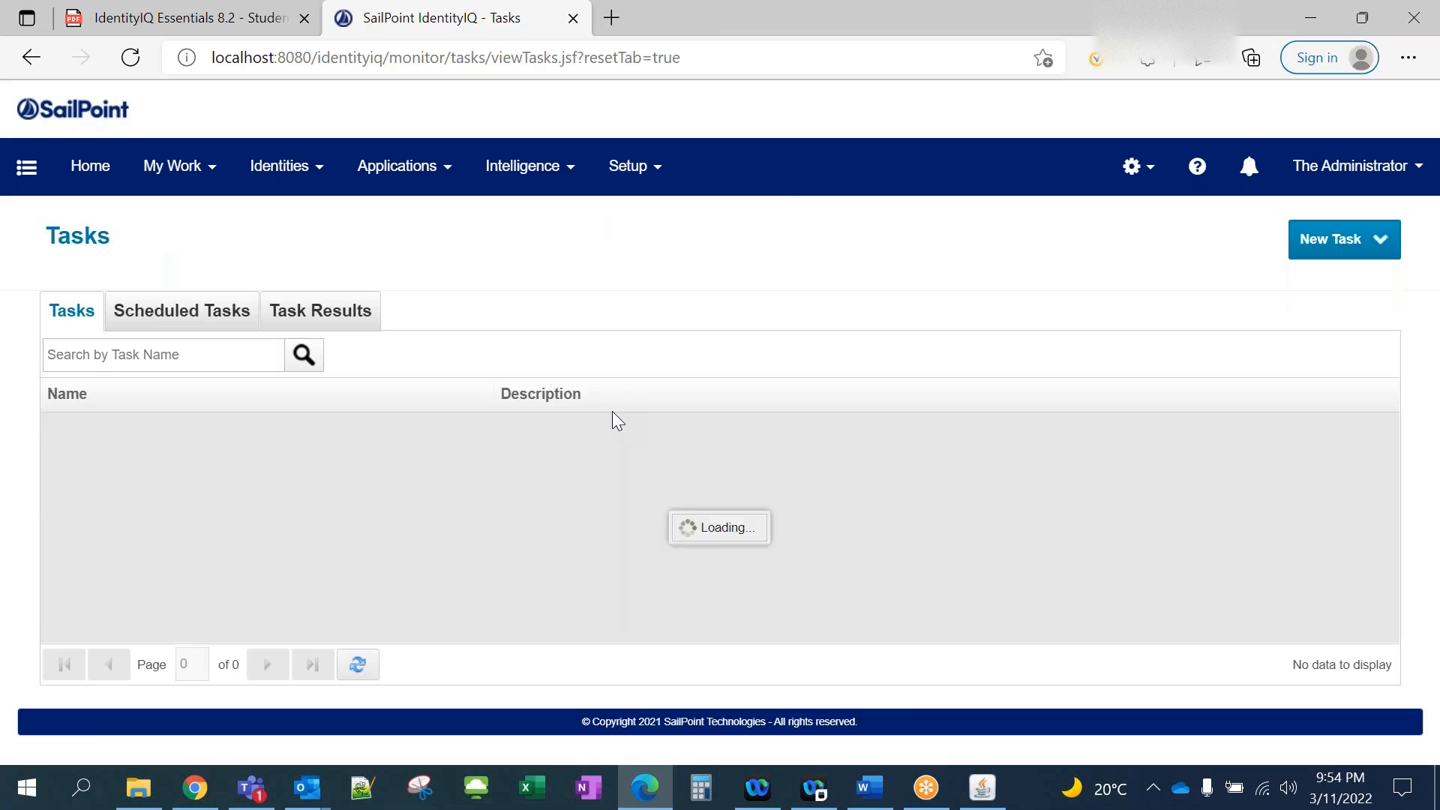
scroll(213, 561, down, 3)
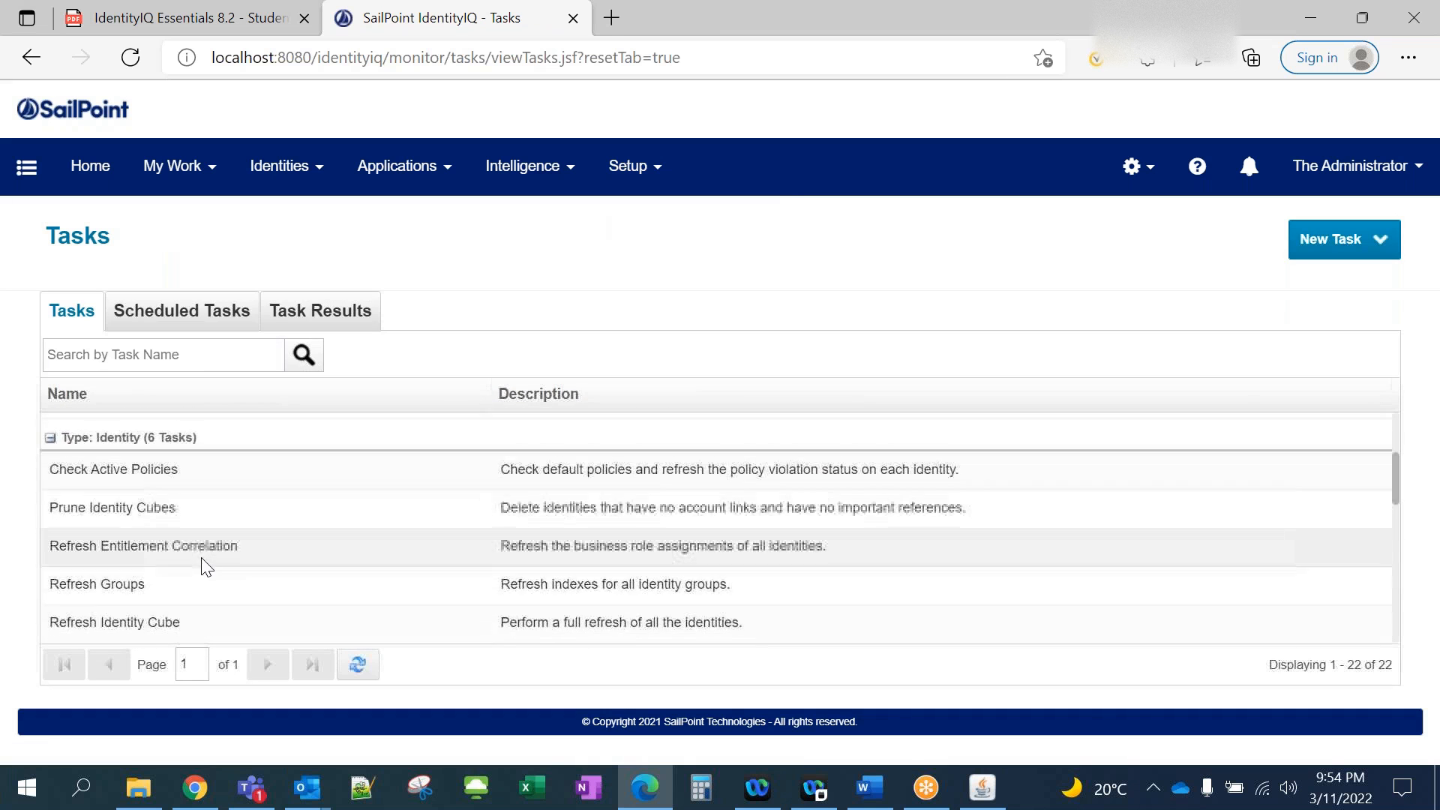
click(171, 556)
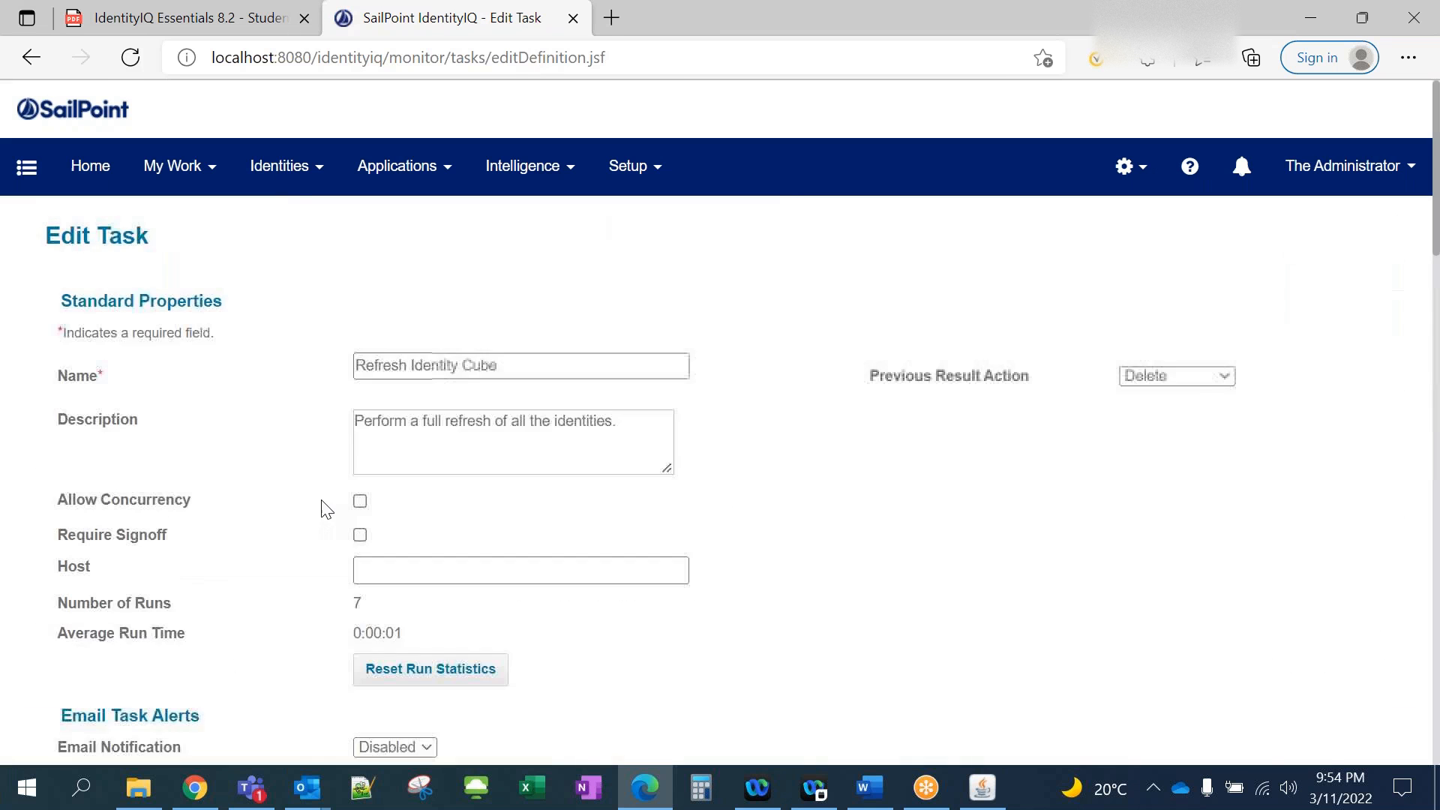
Review the options of the Refresh Identity Cube task, then save and execute the task.
scroll(331, 504, down, 8)
scroll(344, 431, down, 9)
scroll(344, 431, up, 3)
drag(189, 405, 408, 408)
scroll(255, 536, down, 10)
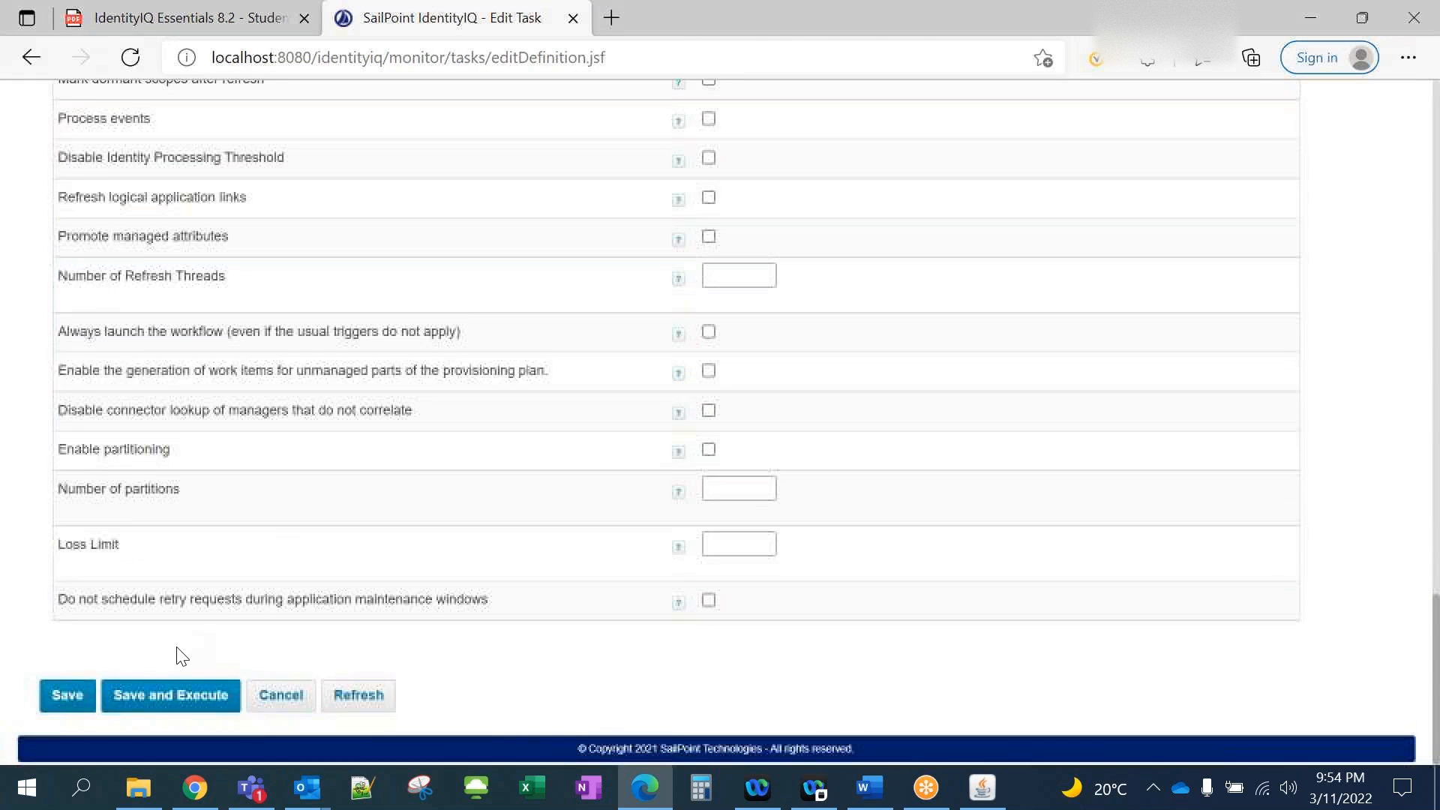
click(177, 716)
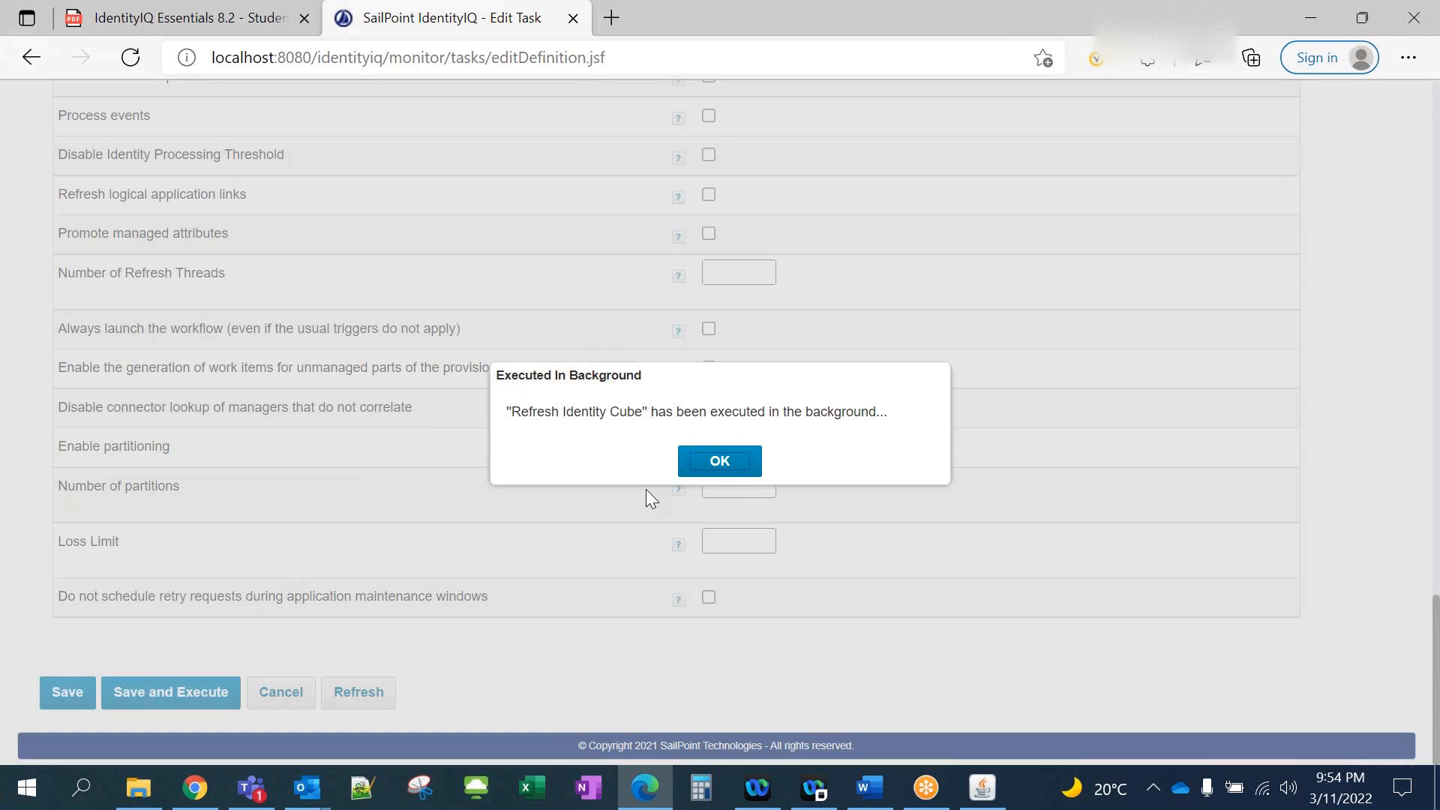
click(720, 459)
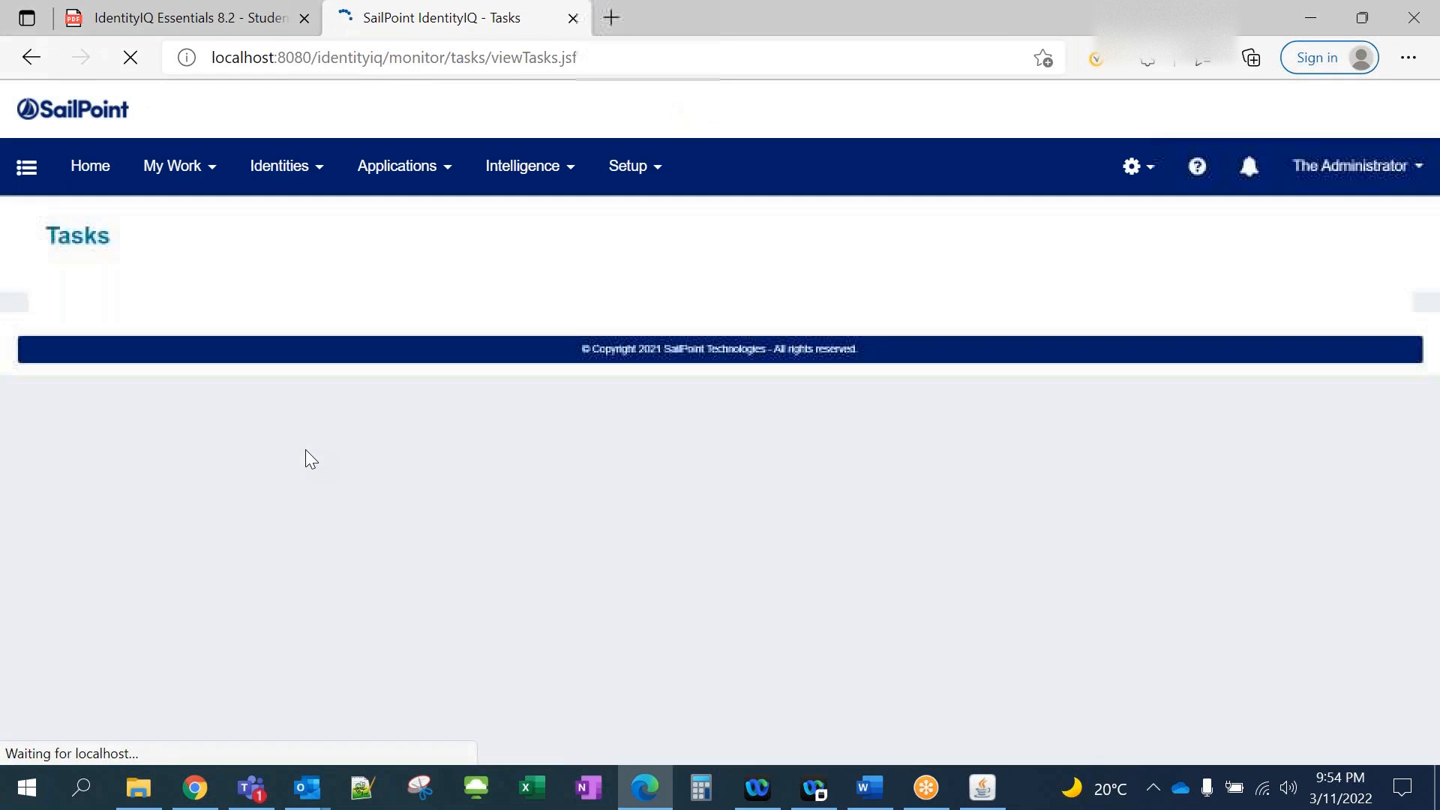
Filter the task results by "ref" to check the Refresh Identity Cube run.
click(337, 328)
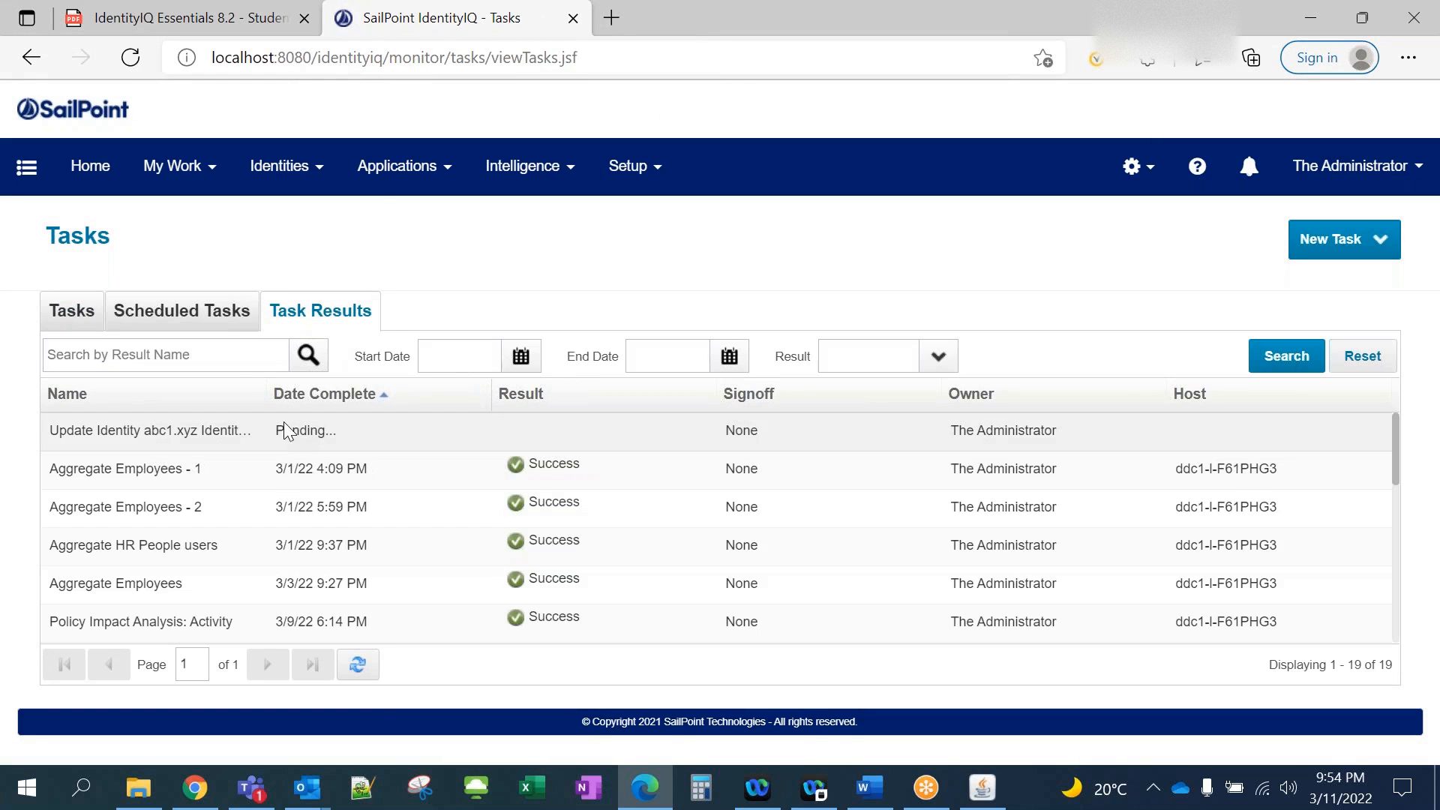
click(229, 366)
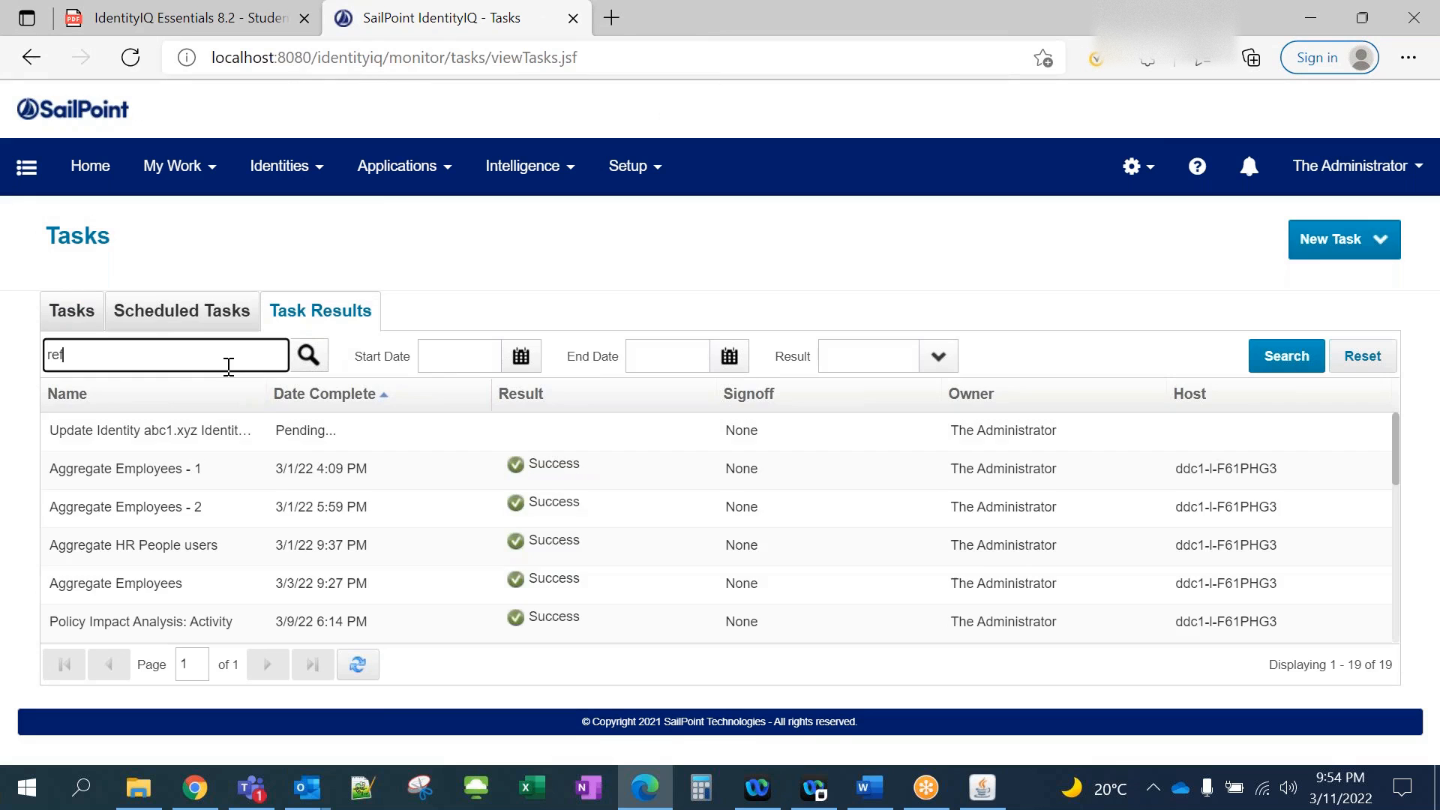
key(Return)
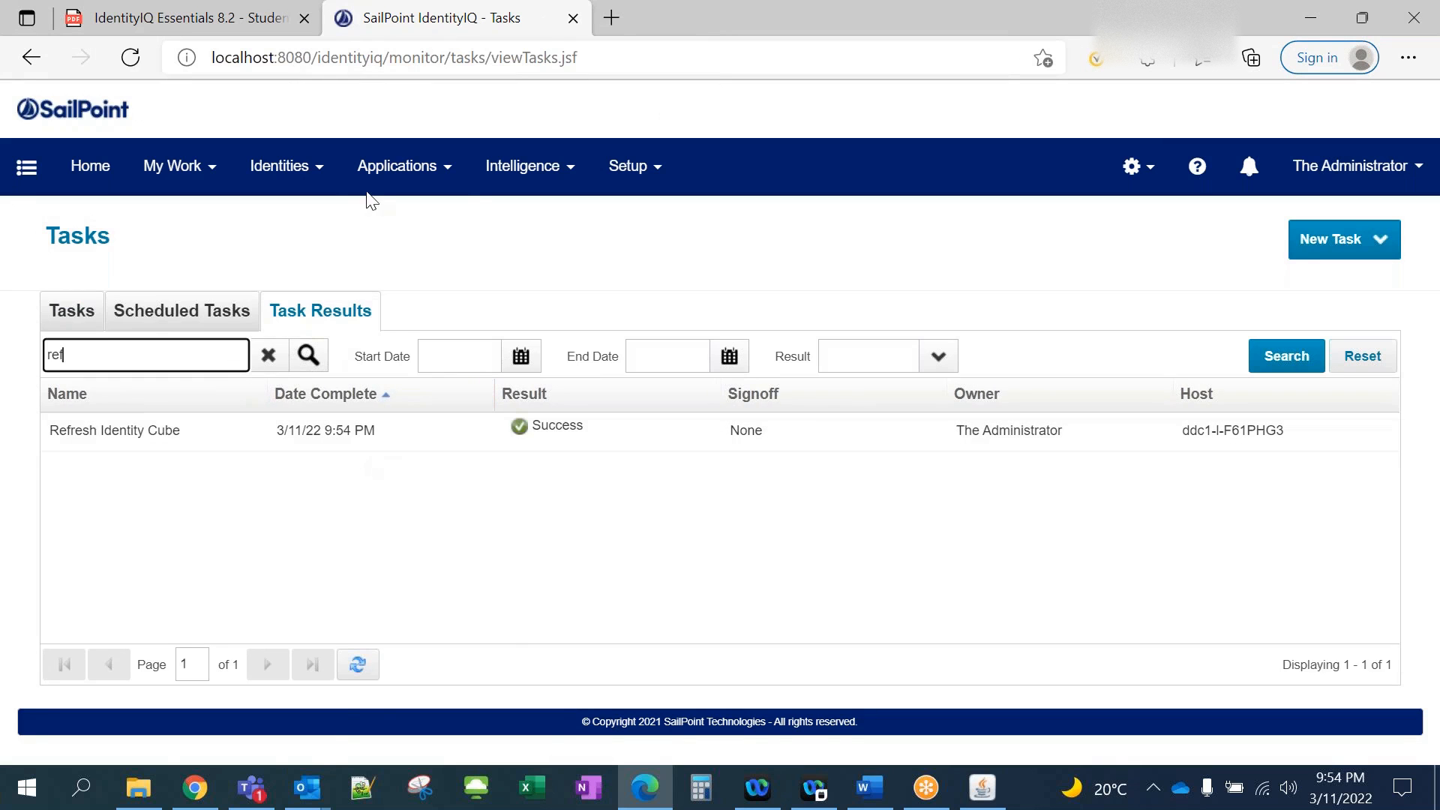
Open the identity matching Business Role1's first-name rule from the Identity Warehouse and review its roles and entitlements.
click(331, 177)
click(312, 223)
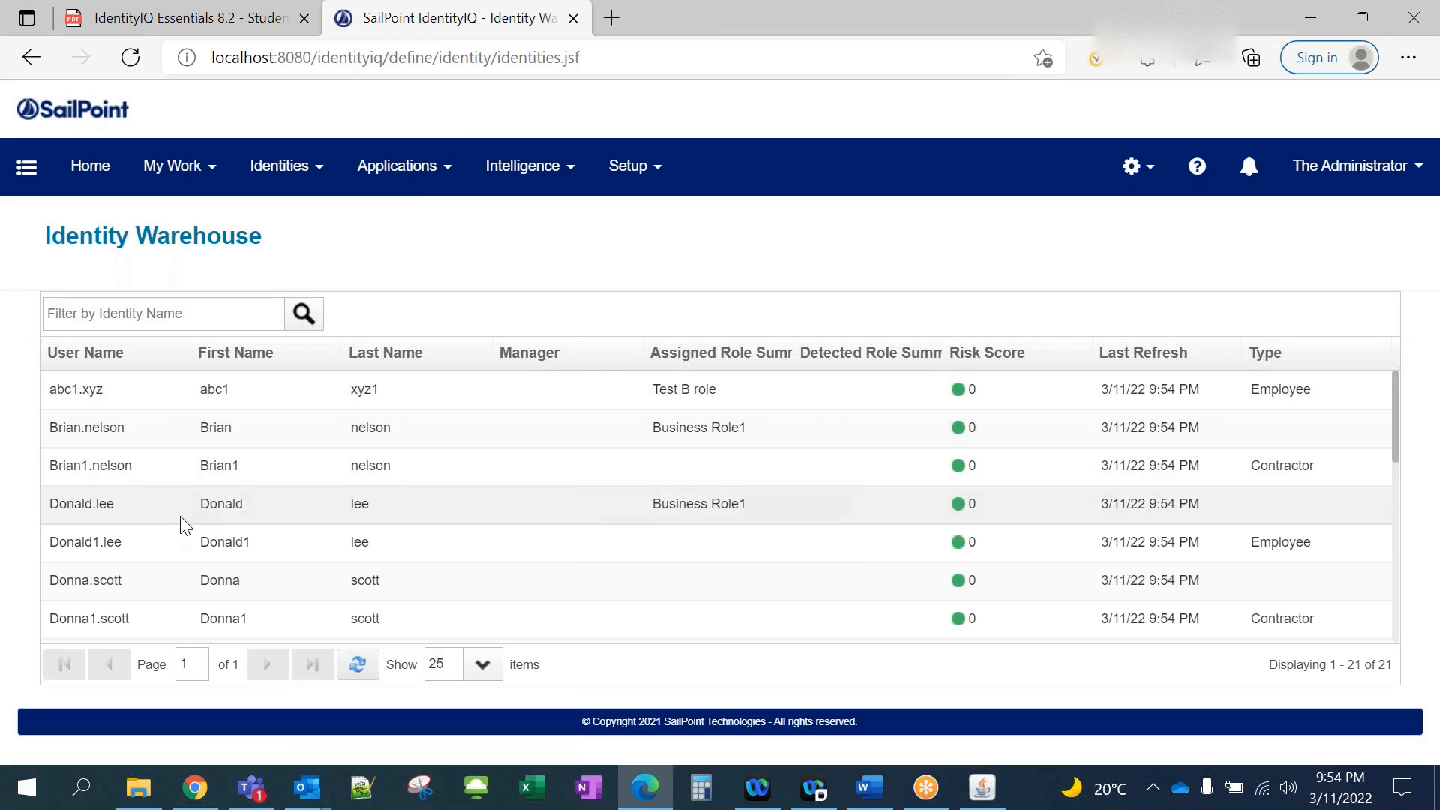
click(172, 502)
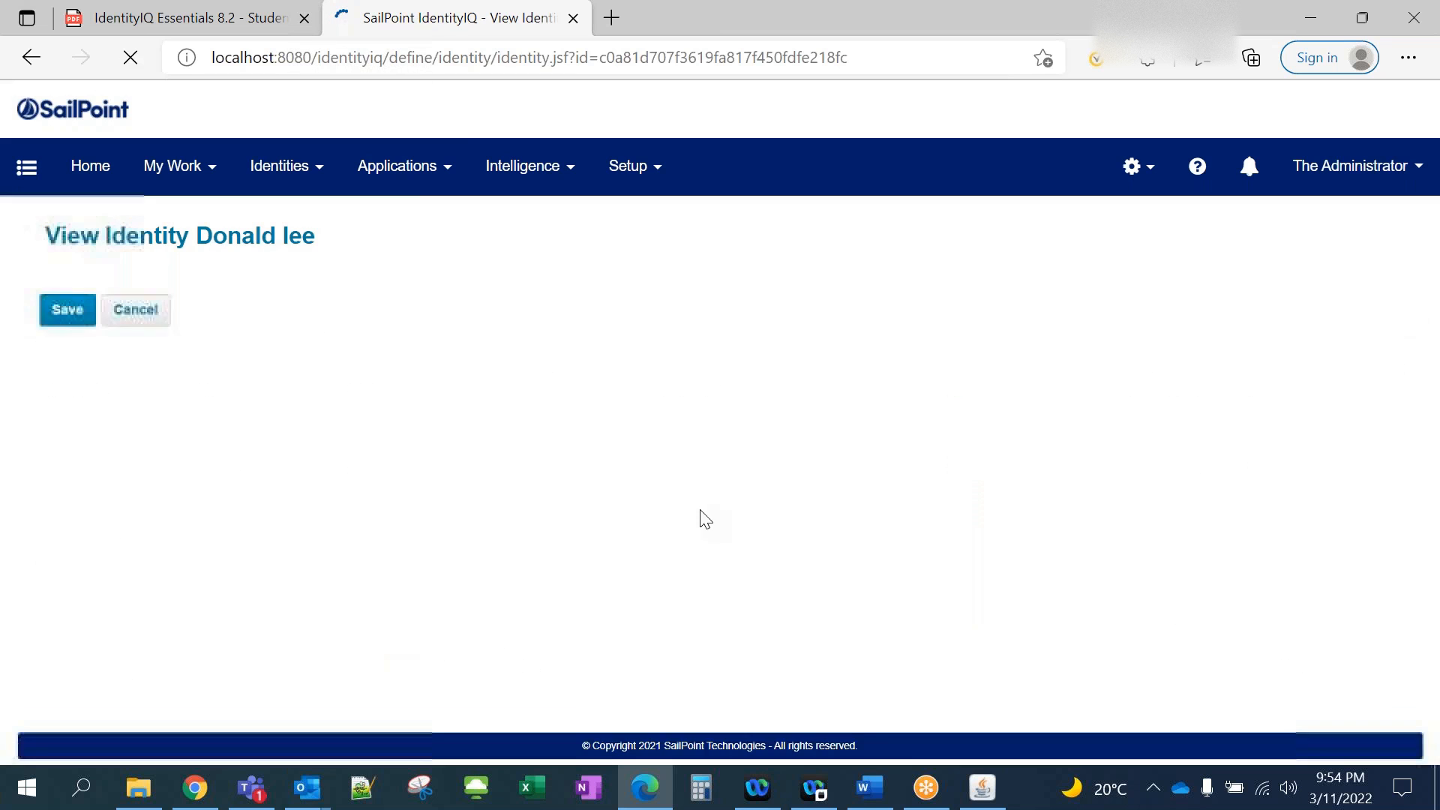
click(204, 324)
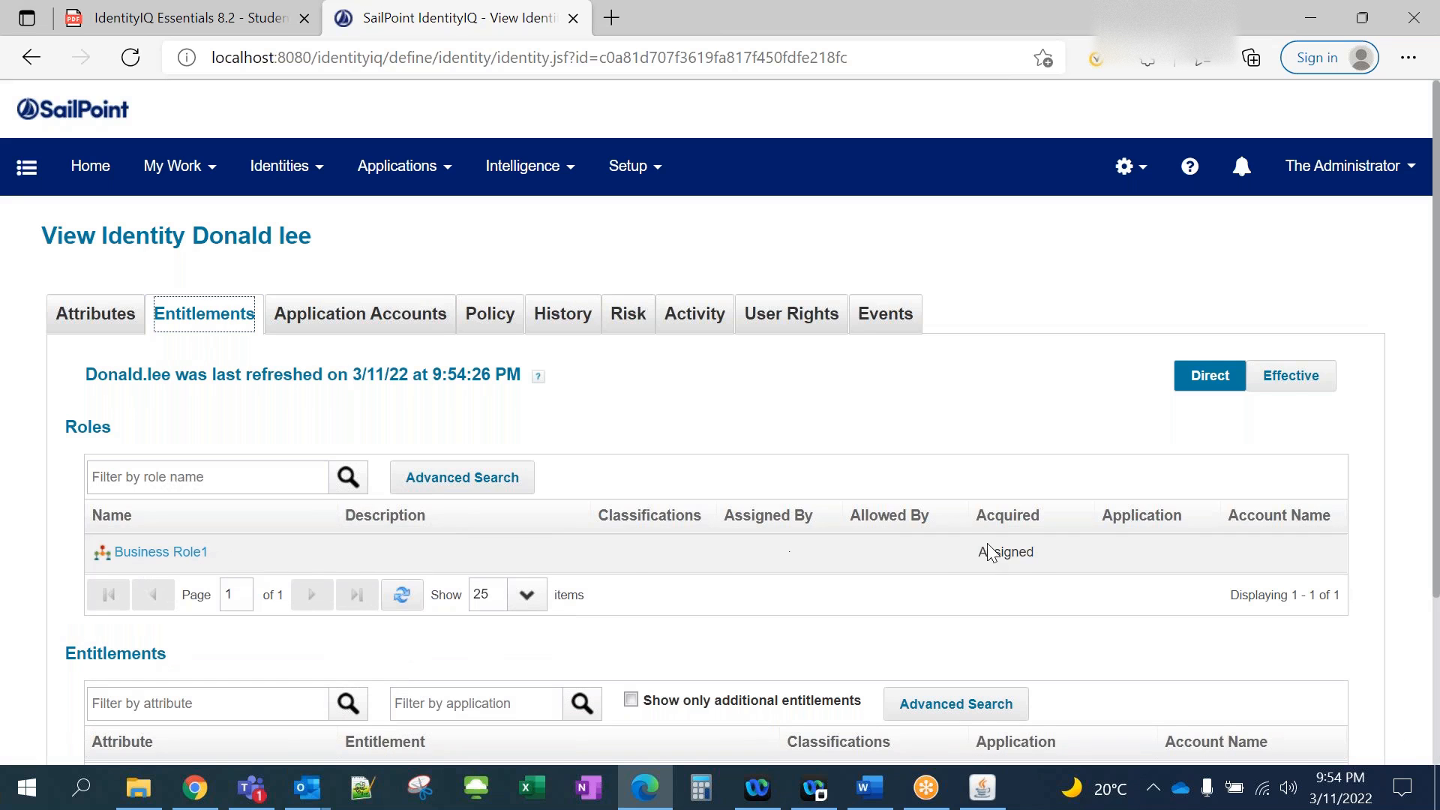
click(1024, 561)
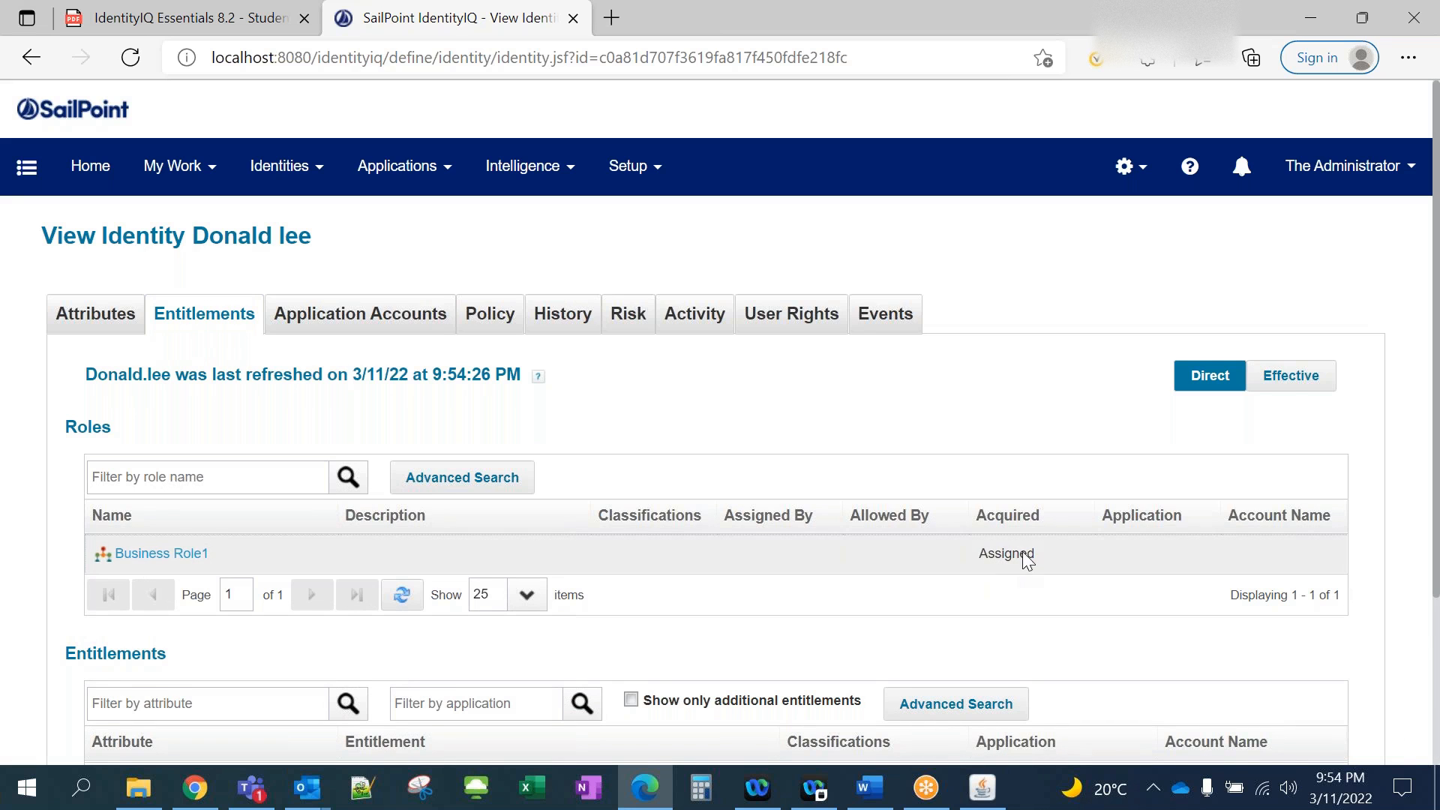
scroll(638, 581, down, 3)
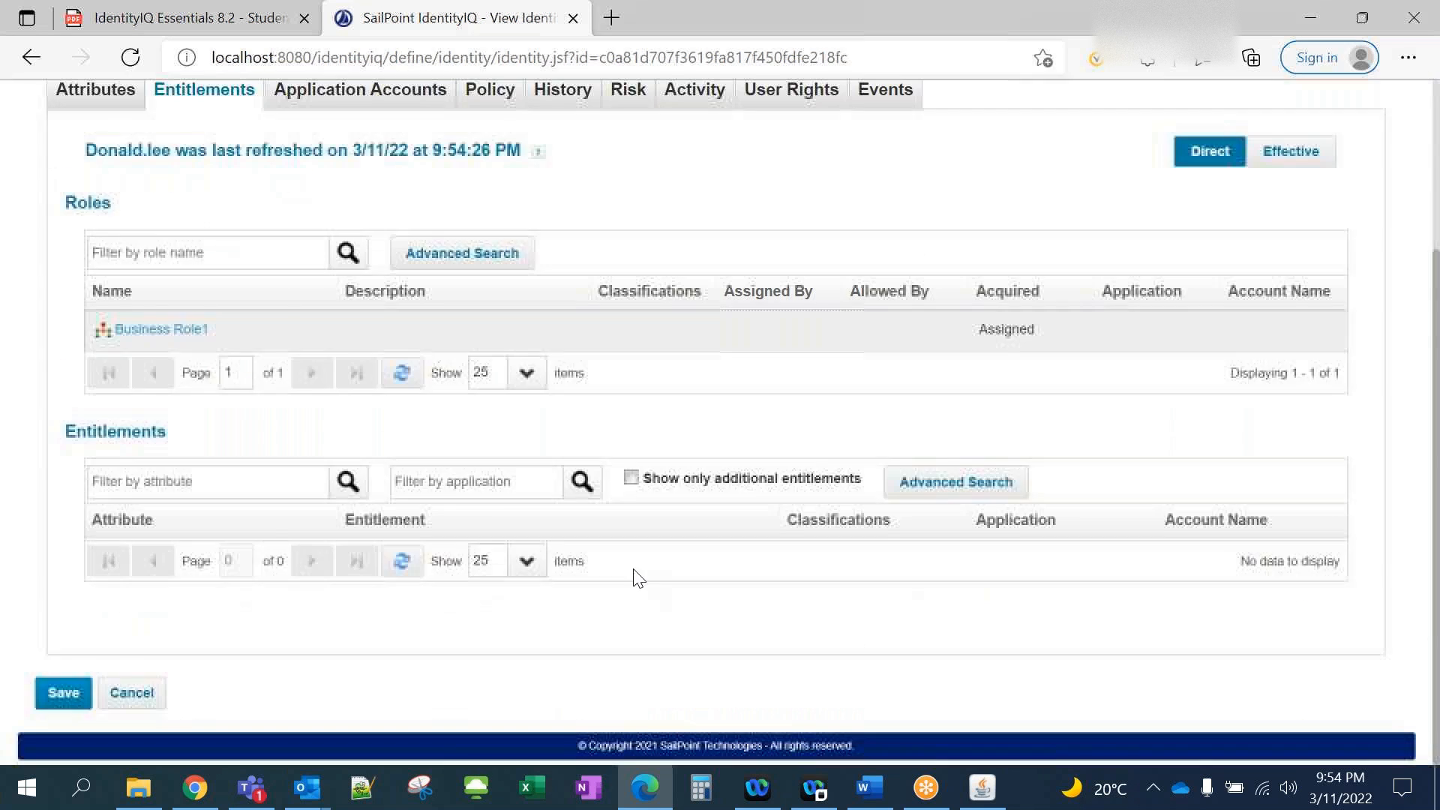
scroll(258, 541, up, 3)
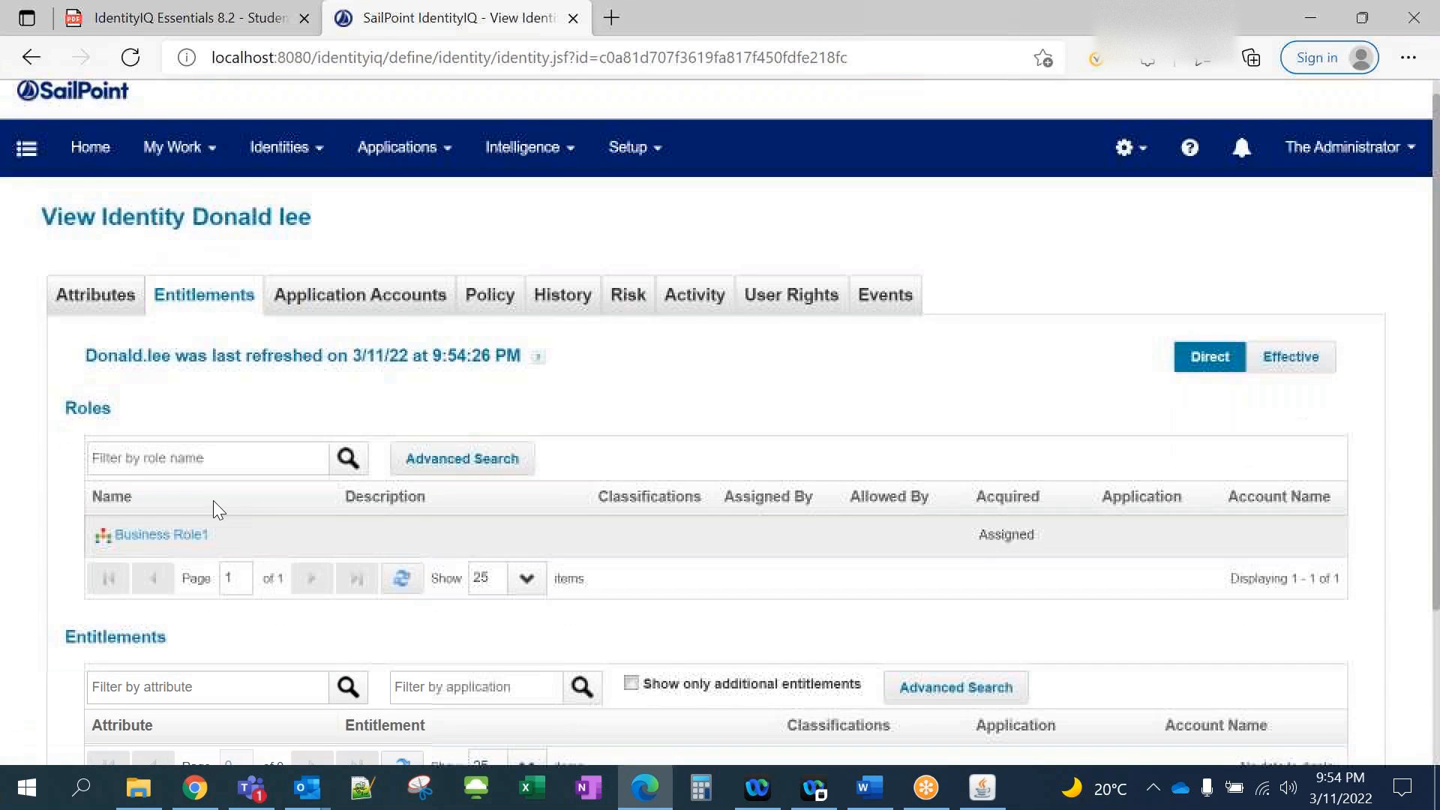
Check the identity's events for access requests, and return to its assigned roles and entitlements.
click(889, 313)
scroll(420, 508, down, 3)
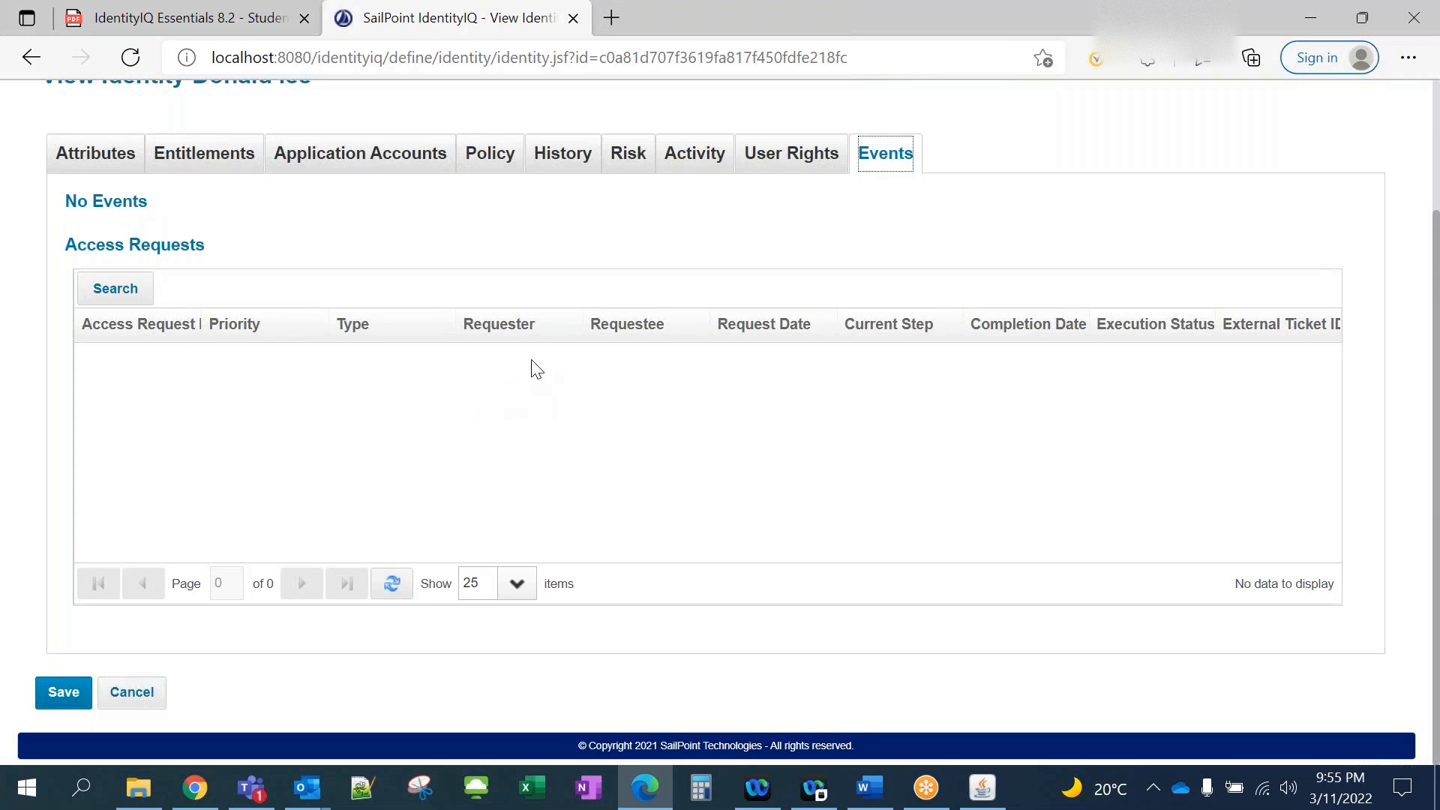
drag(91, 252, 214, 257)
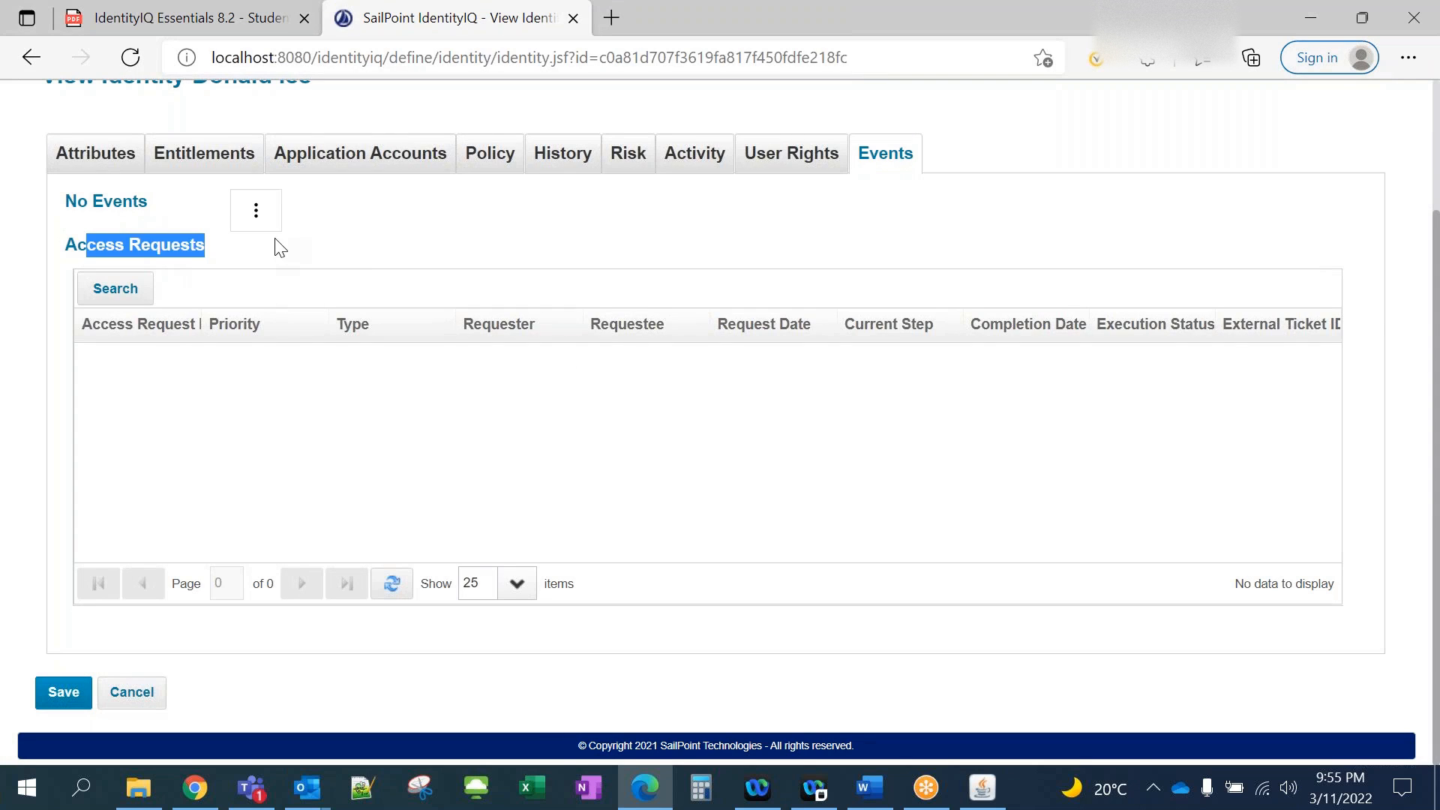
click(205, 159)
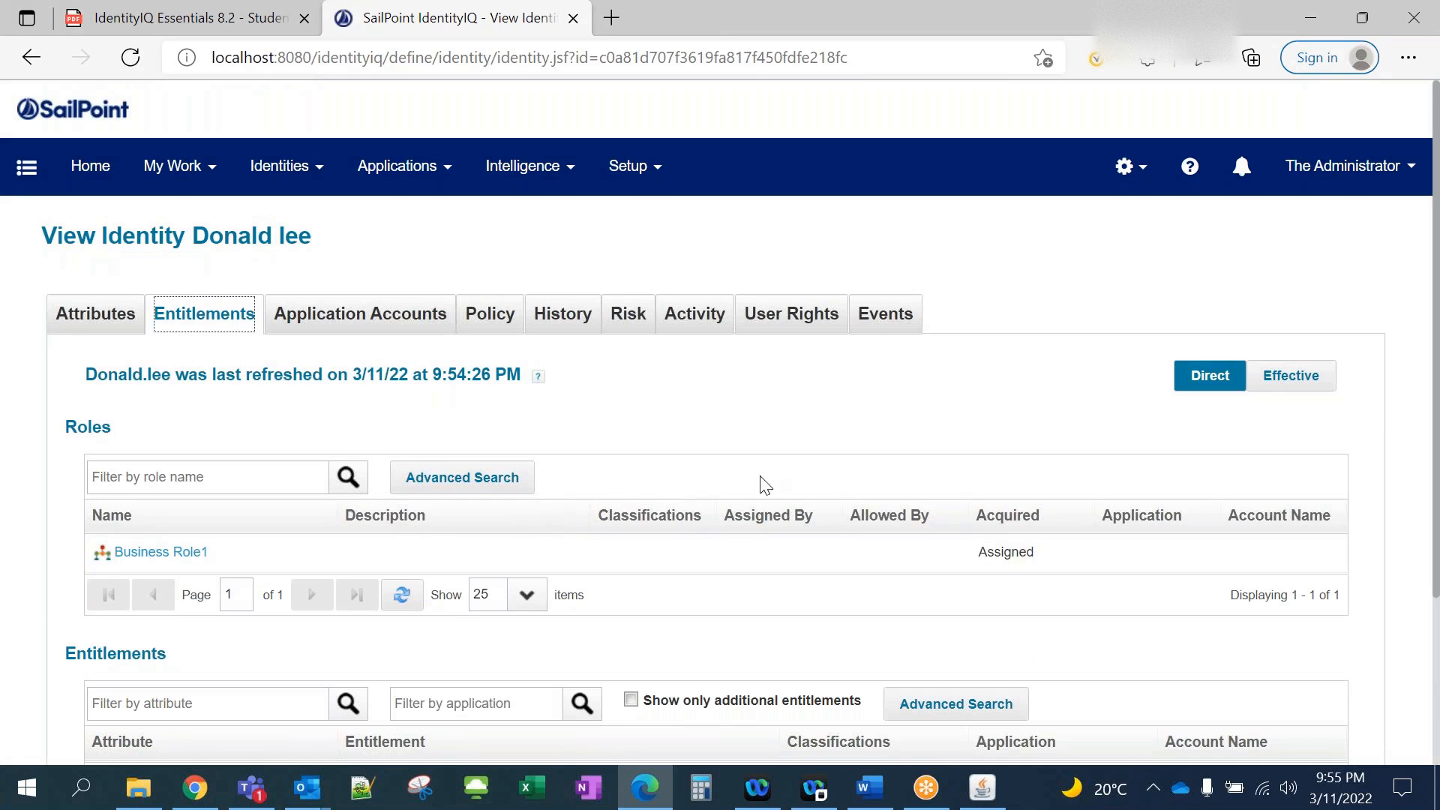
click(820, 422)
Switch to Training Doc.docx in Word and read the Automated Role Provisioning, Birthright Roles and Birthright versus Business Roles slides.
click(868, 788)
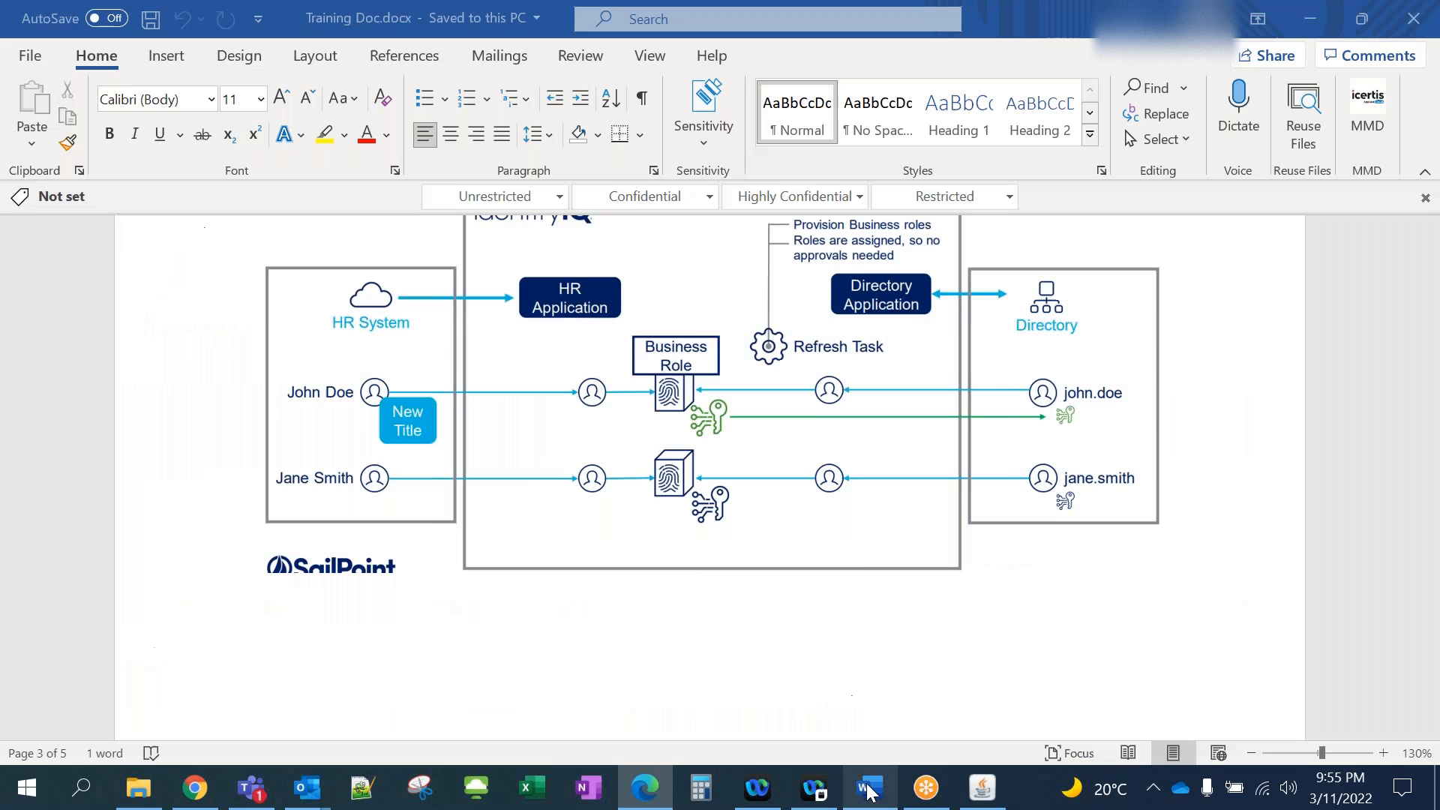
scroll(675, 570, down, 8)
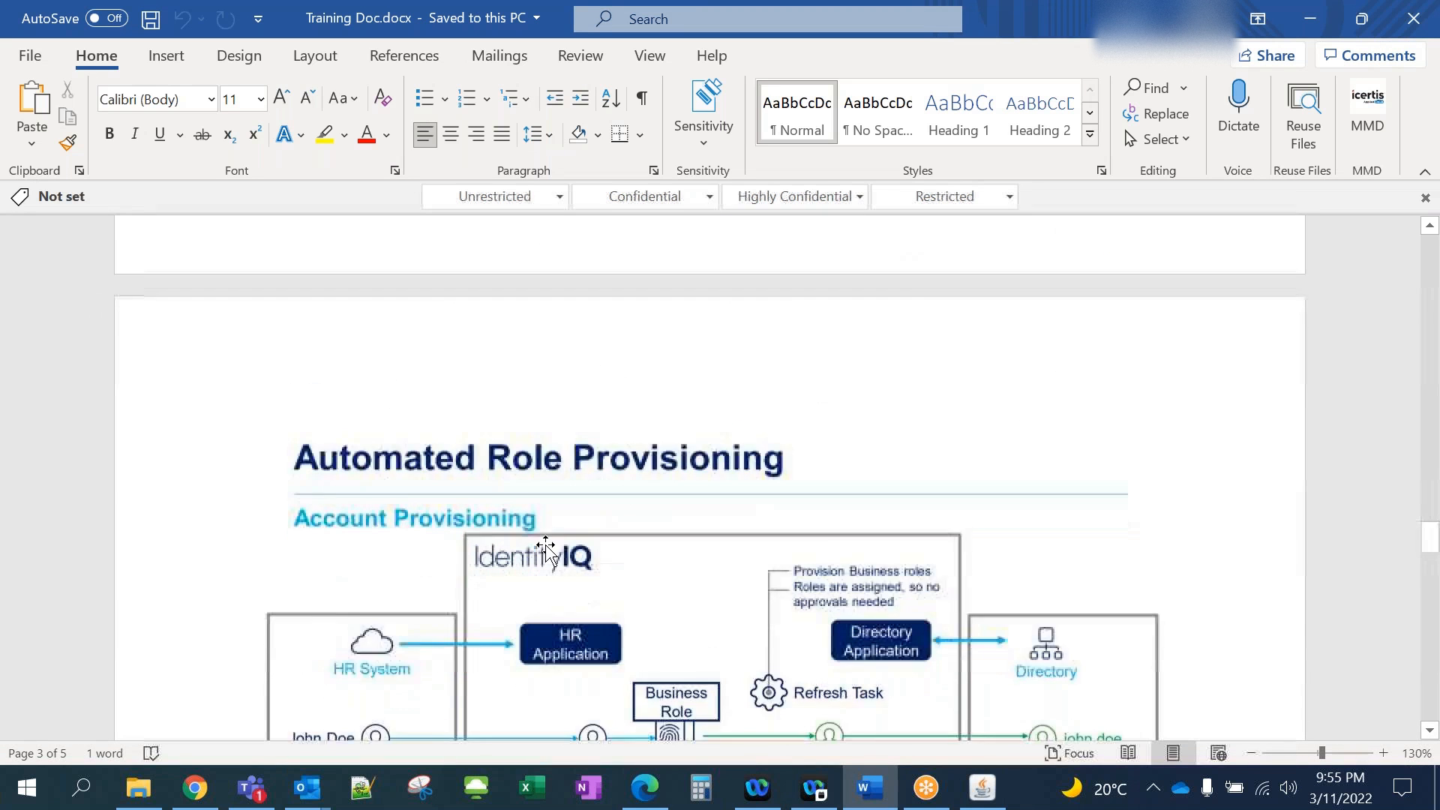
scroll(546, 551, down, 3)
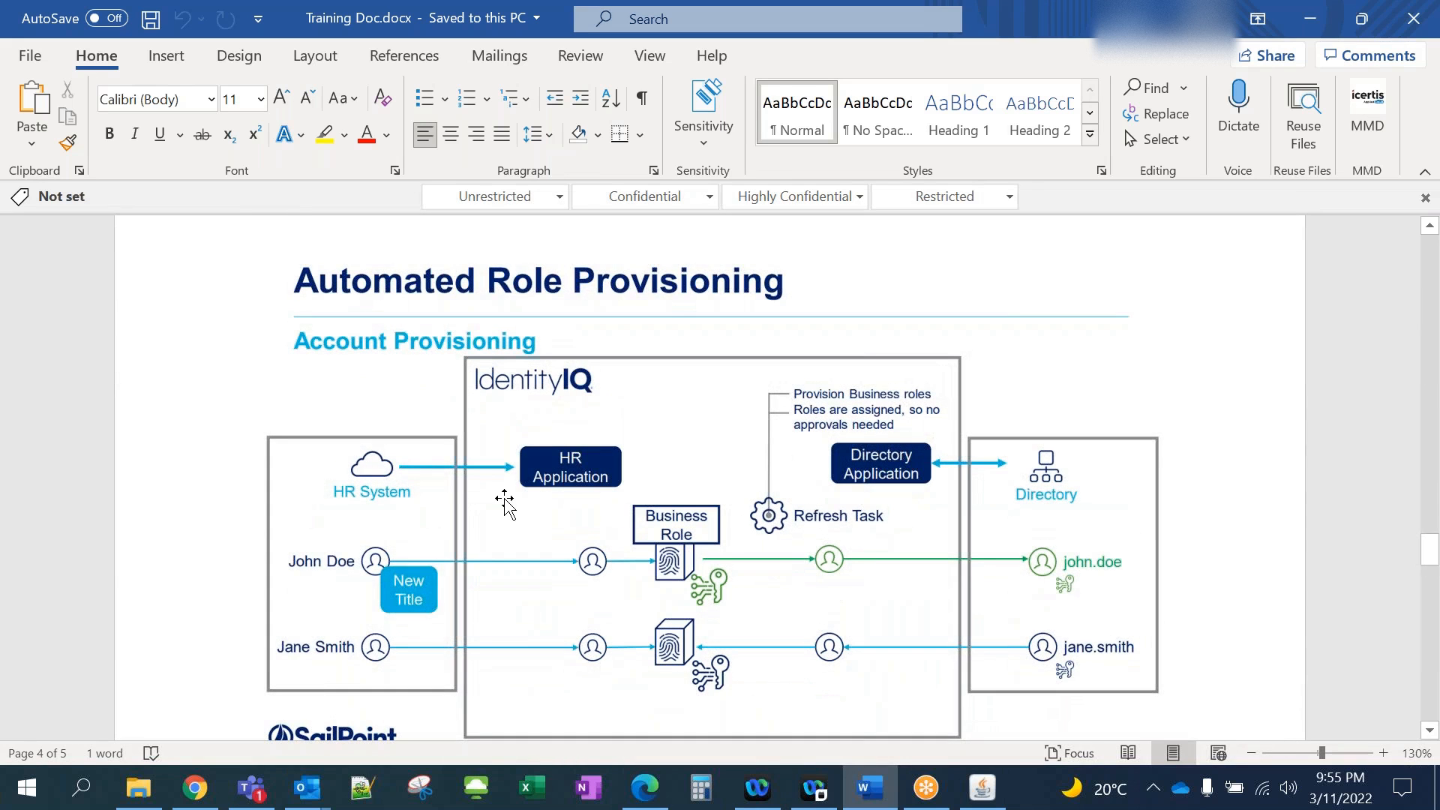
scroll(504, 504, down, 6)
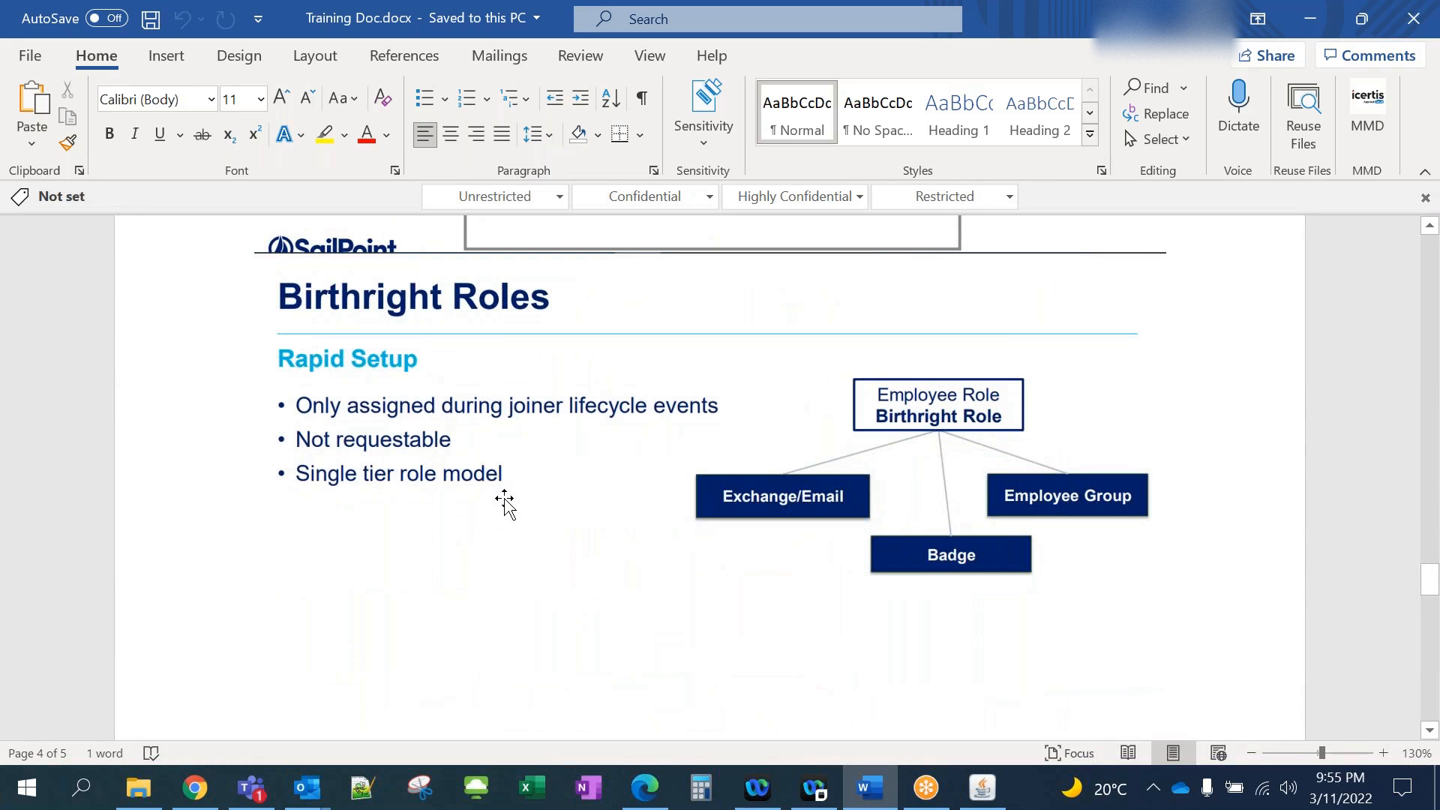
scroll(504, 498, down, 1)
scroll(504, 498, up, 1)
scroll(395, 525, down, 3)
scroll(392, 532, down, 10)
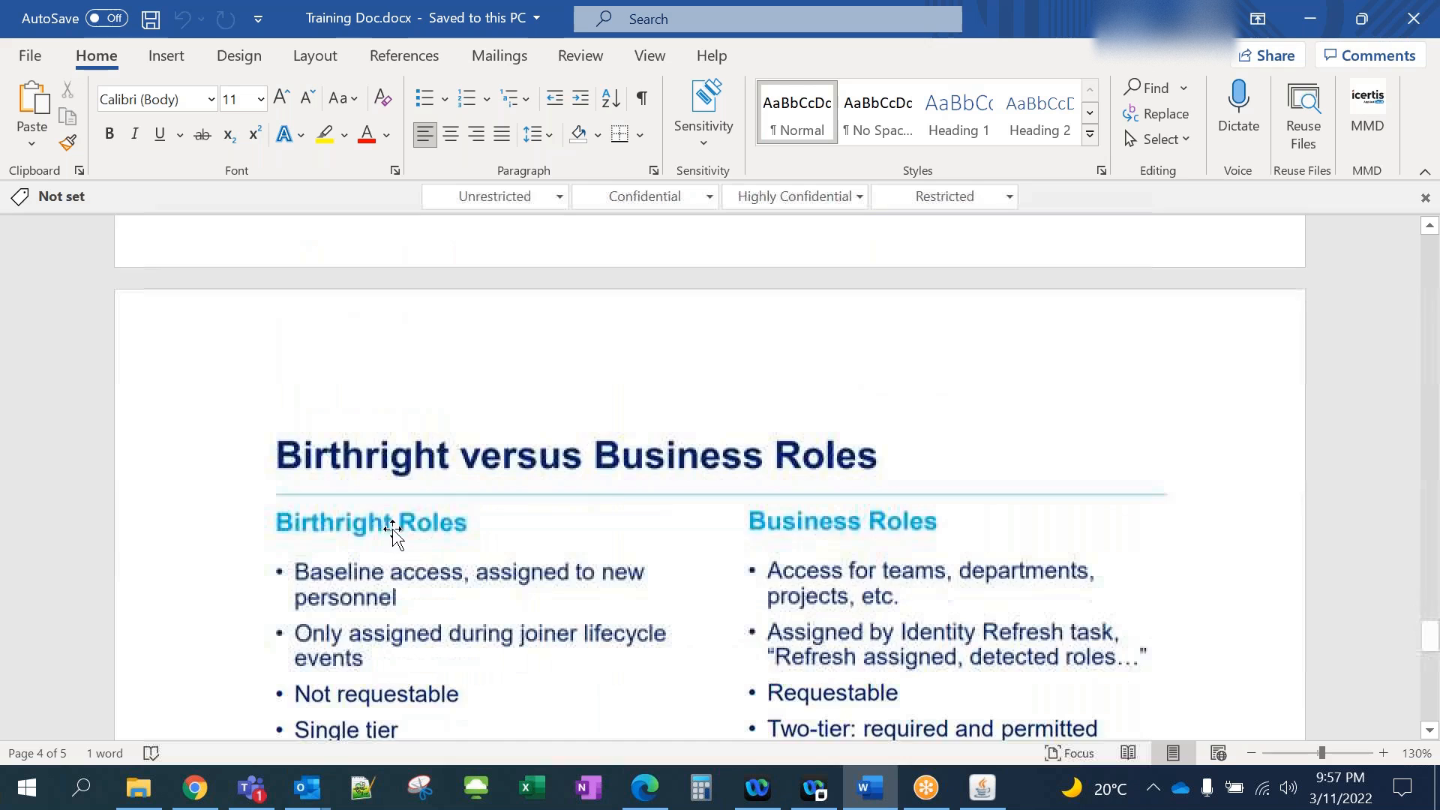